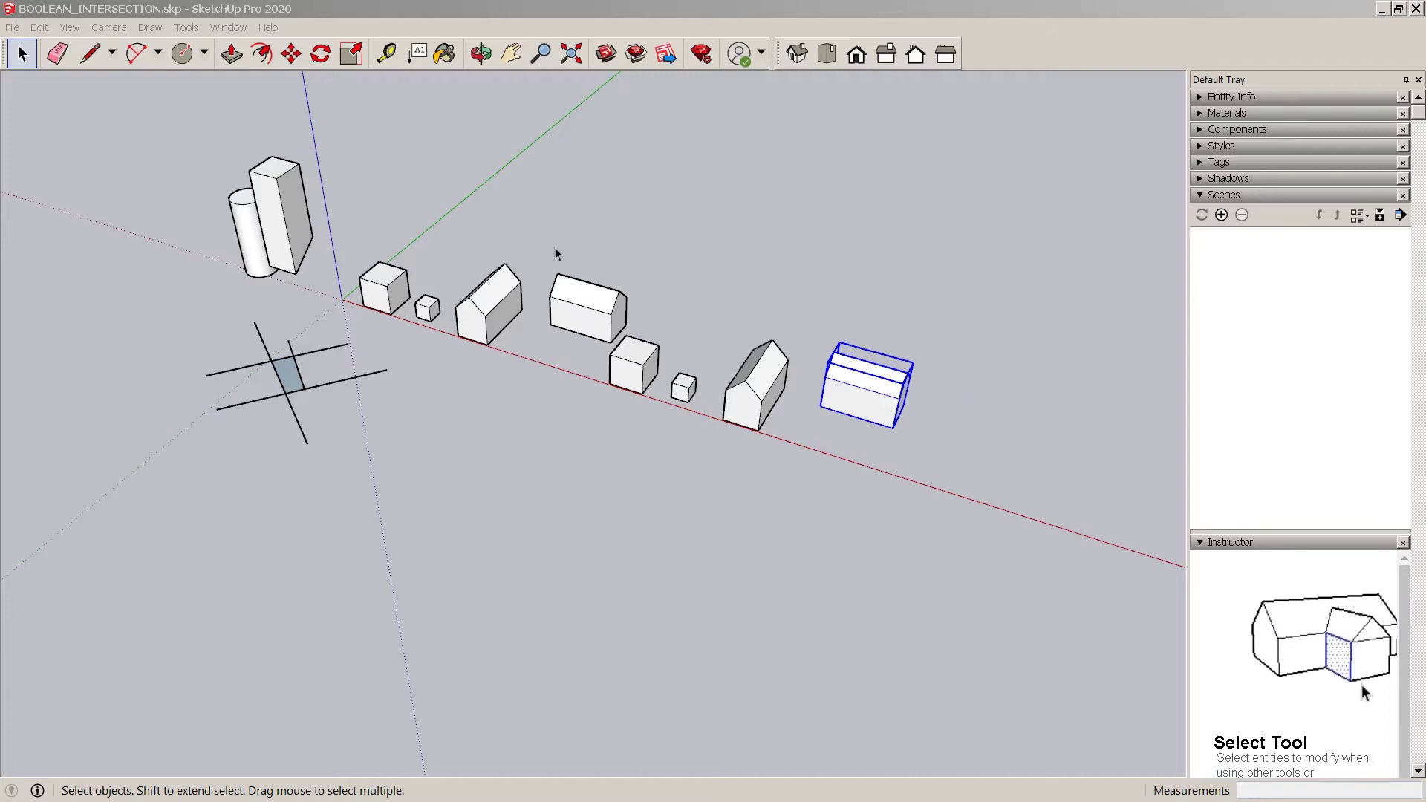
Draw a line across the shaded rectangle in the crossing lines, extending past both of its long edges
{"action": "middle_click_drag", "start_coordinate": [545, 266], "coordinate": [668, 292]}
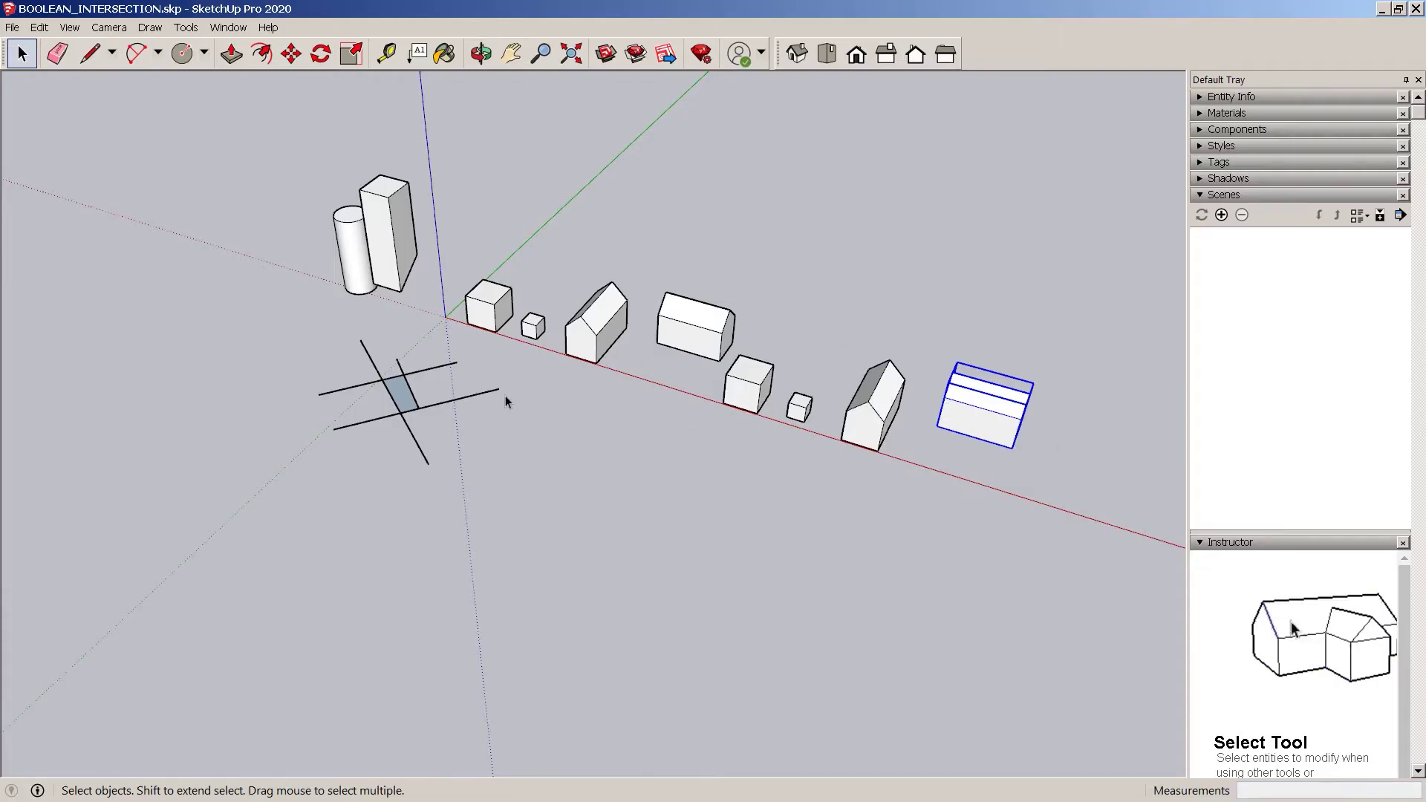
{"action": "scroll", "coordinate": [412, 466], "scroll_direction": "down", "scroll_amount": 2}
{"action": "scroll", "coordinate": [376, 393], "scroll_direction": "up", "scroll_amount": 5}
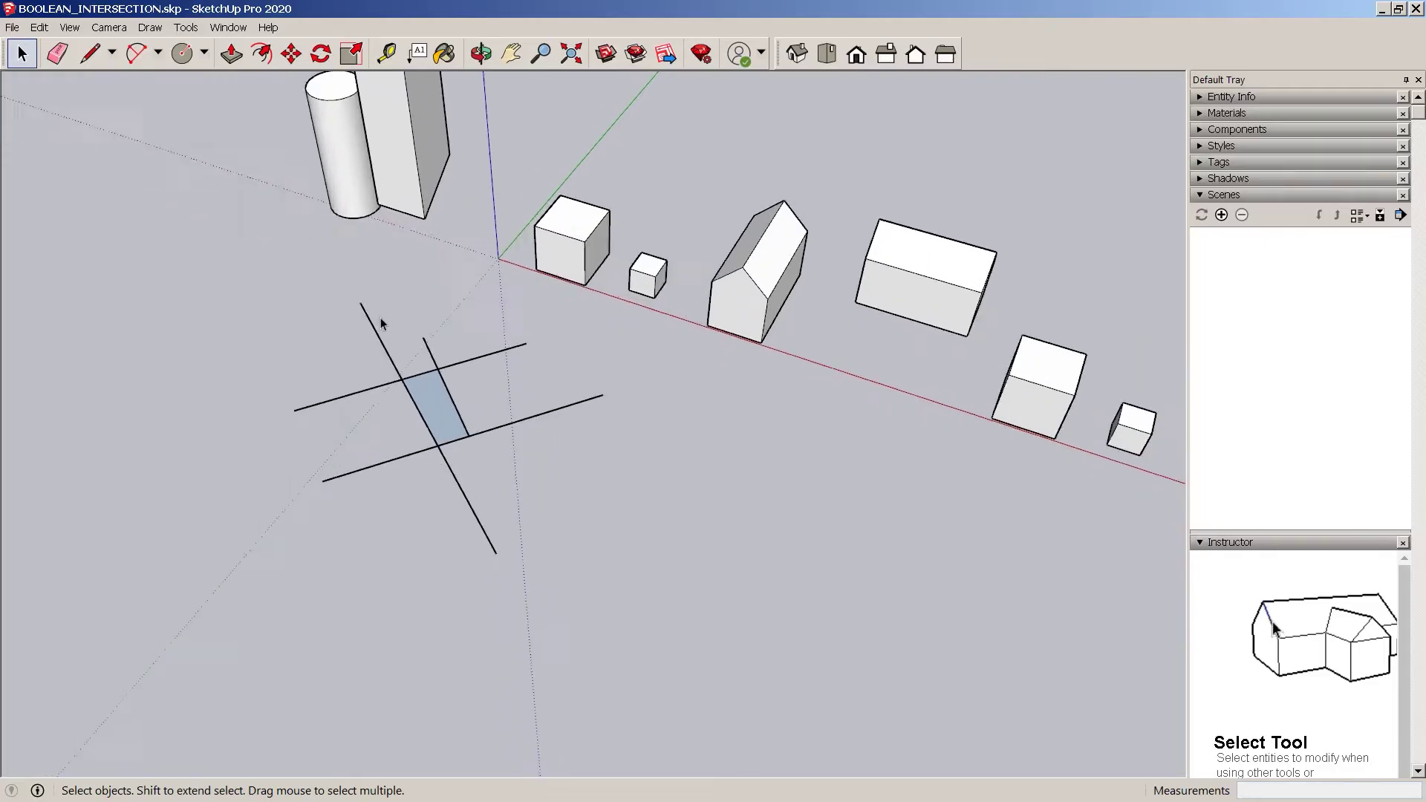
{"action": "scroll", "coordinate": [380, 323], "scroll_direction": "up", "scroll_amount": 1}
{"action": "key", "text": "l"}
{"action": "scroll", "coordinate": [427, 426], "scroll_direction": "up", "scroll_amount": 1}
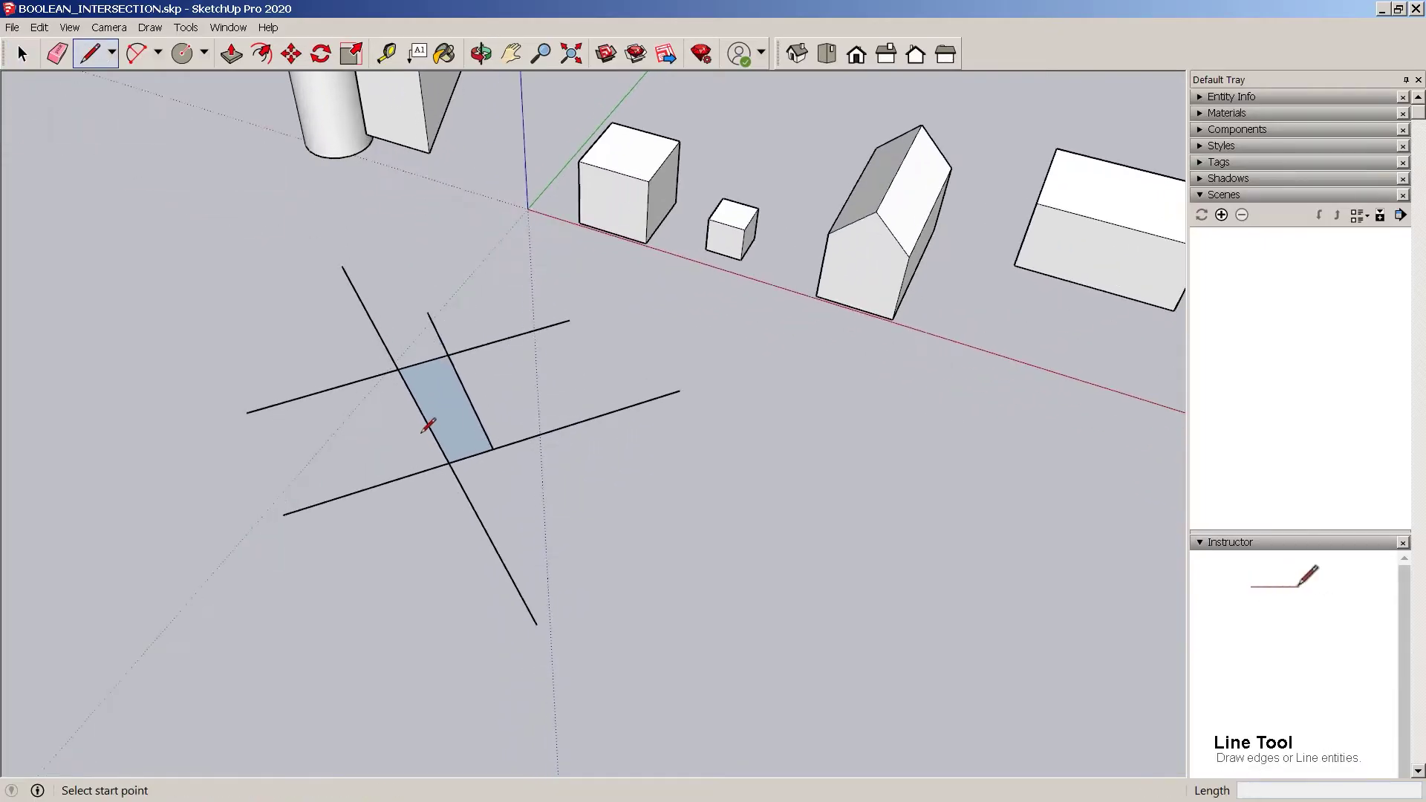
{"action": "left_click", "coordinate": [349, 448]}
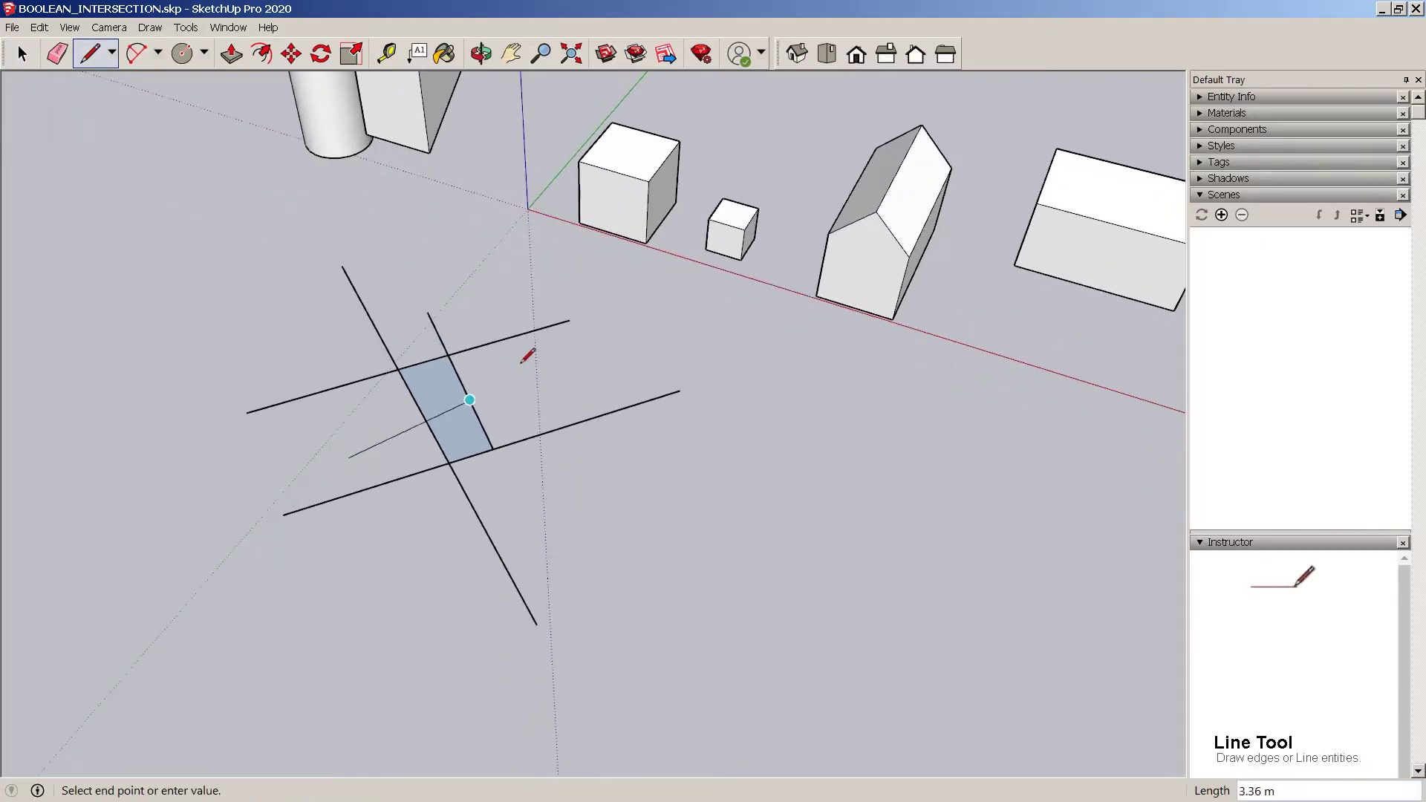
{"action": "scroll", "coordinate": [509, 364], "scroll_direction": "up", "scroll_amount": 1}
{"action": "left_click", "coordinate": [525, 352]}
{"action": "key", "text": "space"}
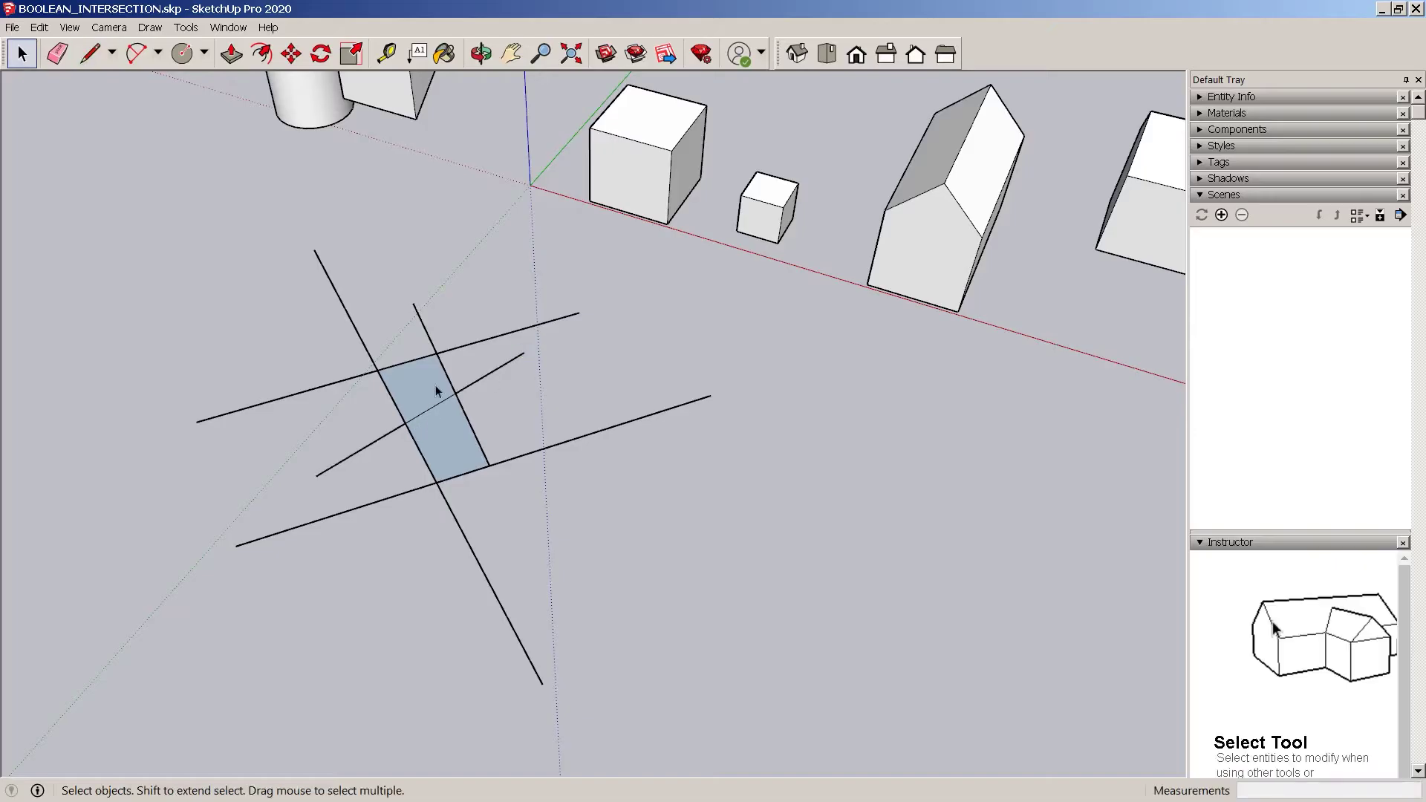
Delete the new line's segment inside the shaded rectangle and select the merged face
{"action": "left_click", "coordinate": [439, 432]}
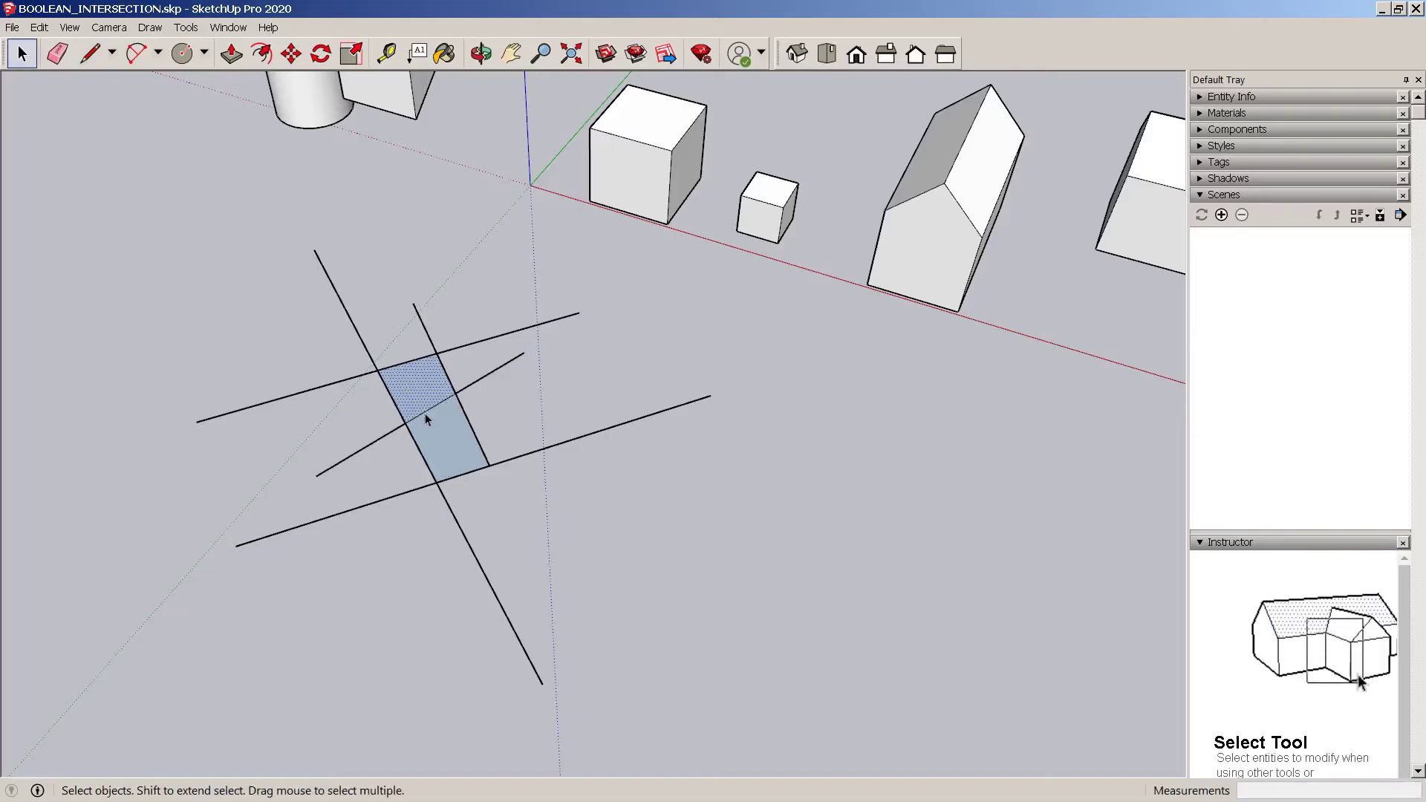
{"action": "left_click", "coordinate": [432, 407]}
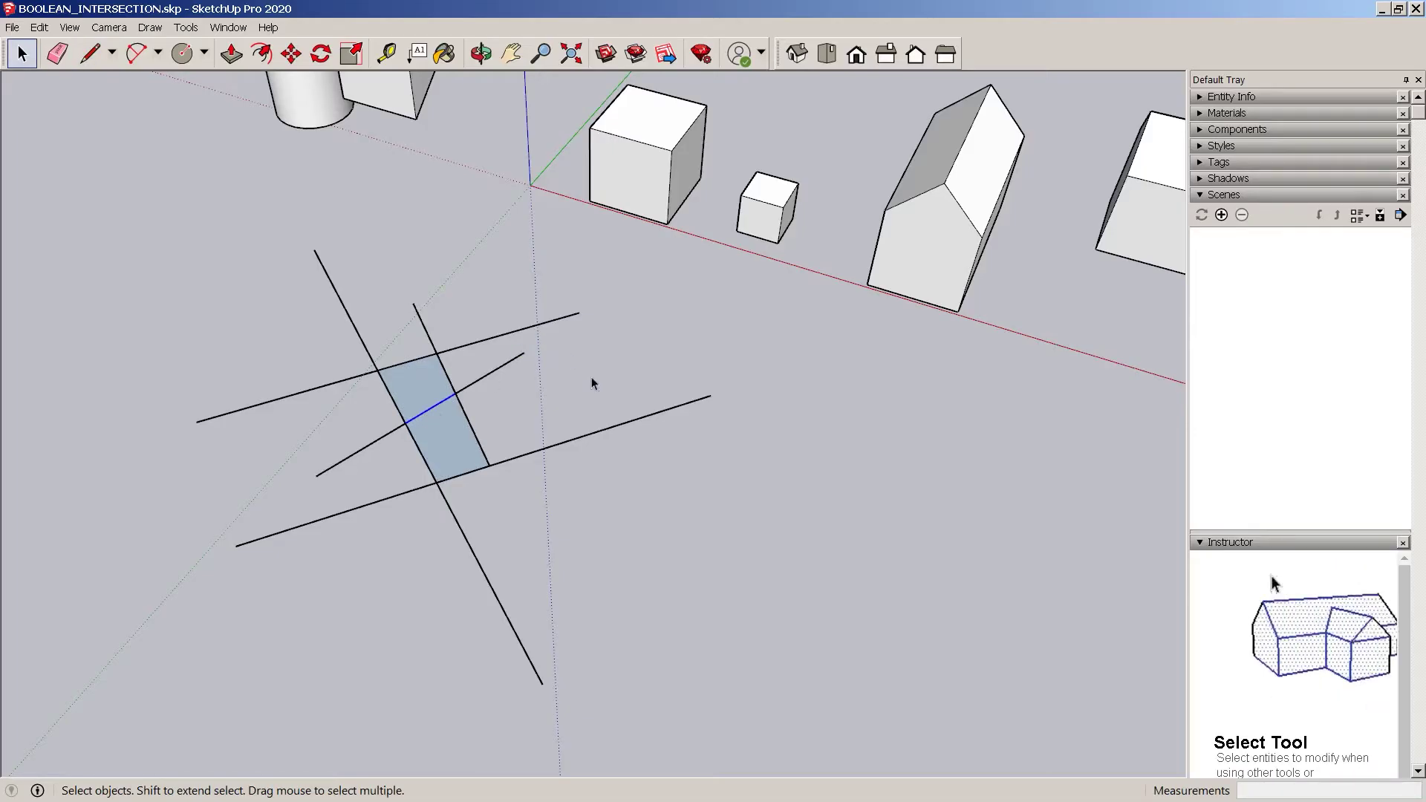
{"action": "scroll", "coordinate": [592, 381], "scroll_direction": "down", "scroll_amount": 3}
{"action": "middle_click_drag", "start_coordinate": [605, 293], "coordinate": [475, 454]}
{"action": "scroll", "coordinate": [475, 455], "scroll_direction": "up", "scroll_amount": 2}
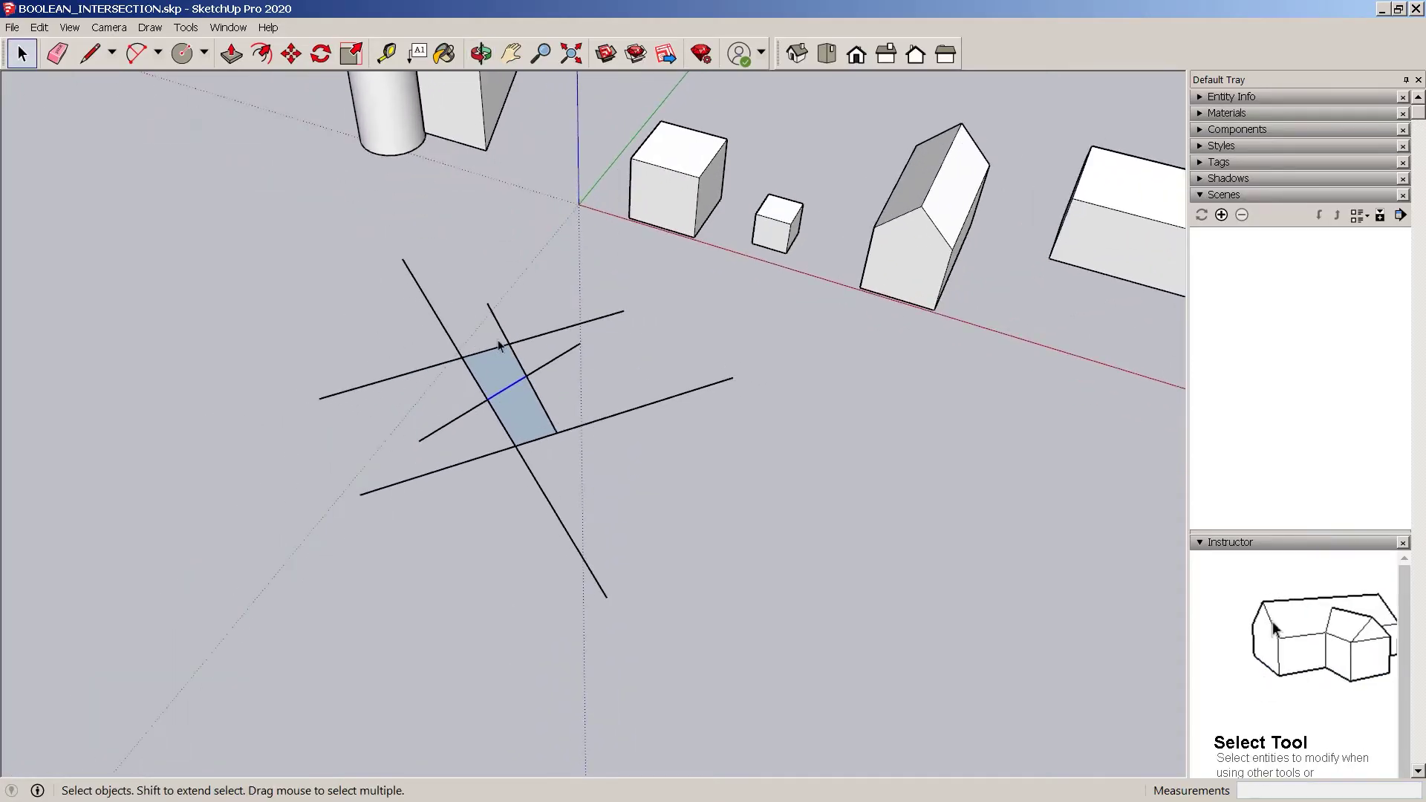
{"action": "left_click", "coordinate": [518, 404]}
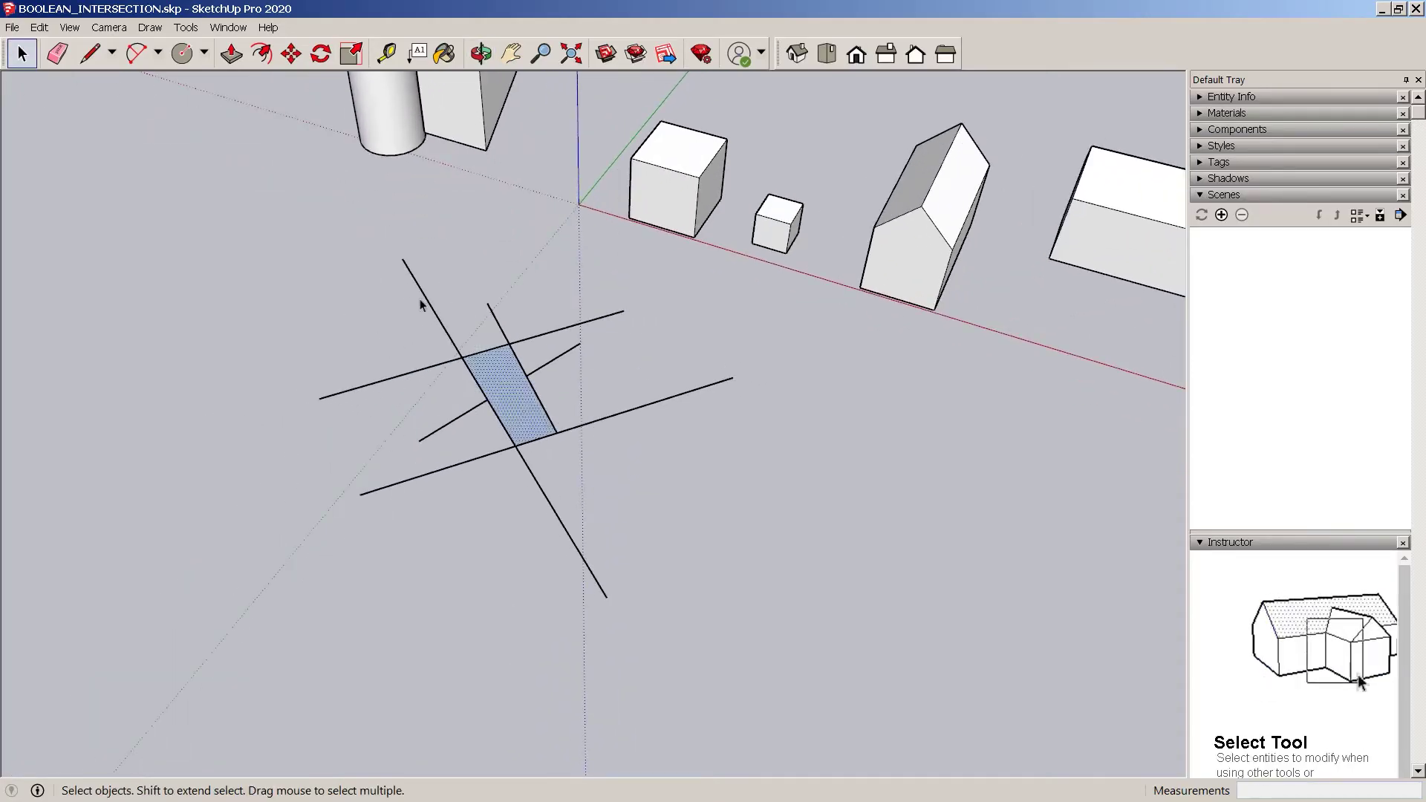
{"action": "scroll", "coordinate": [498, 360], "scroll_direction": "up", "scroll_amount": 1}
{"action": "scroll", "coordinate": [539, 338], "scroll_direction": "down", "scroll_amount": 2}
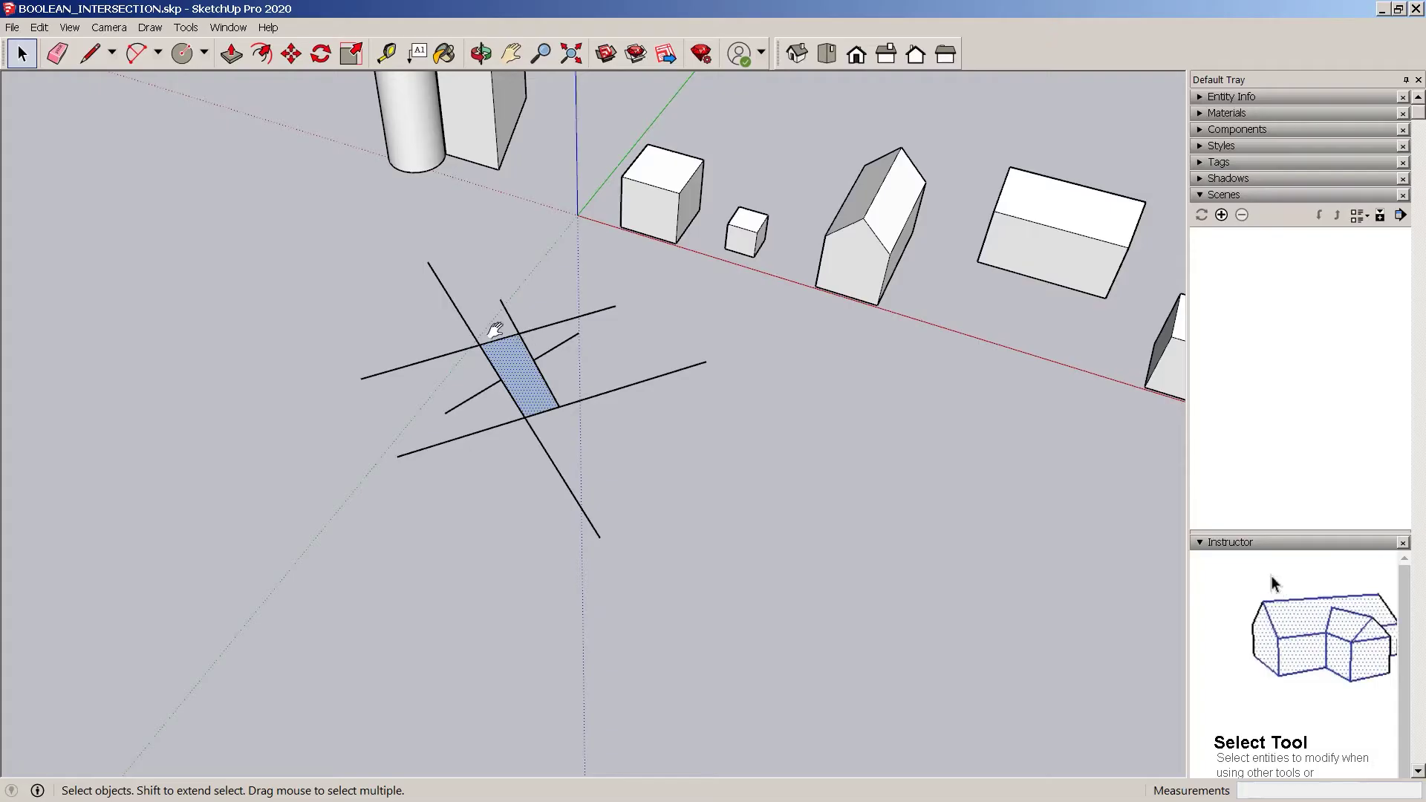
Try to draw a line beside the shaded rectangle that crosses both long lines and the remaining short segment
{"action": "key", "text": "l"}
{"action": "left_click", "coordinate": [358, 301]}
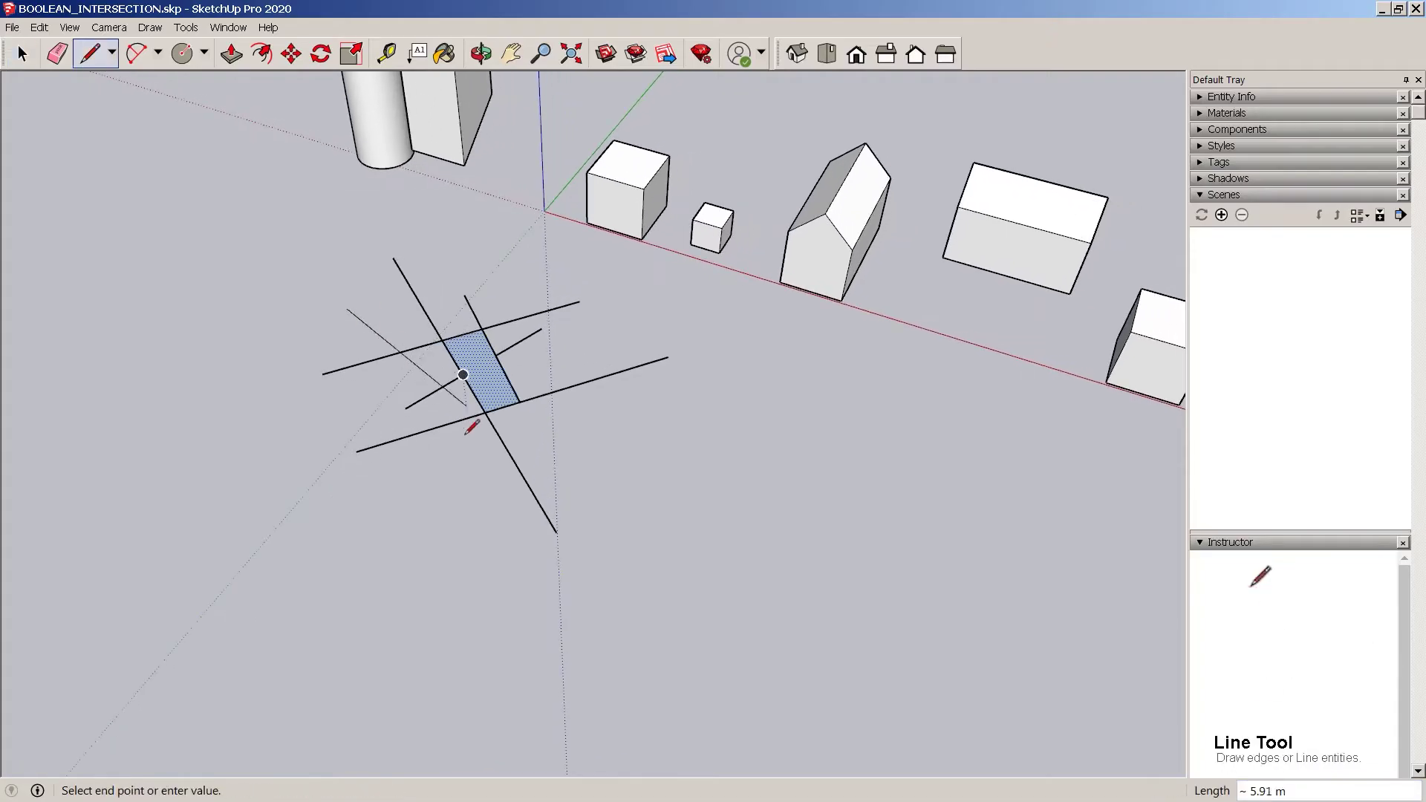
{"action": "left_click", "coordinate": [485, 459]}
{"action": "key", "text": "space"}
{"action": "scroll", "coordinate": [384, 382], "scroll_direction": "up", "scroll_amount": 1}
{"action": "scroll", "coordinate": [416, 390], "scroll_direction": "up", "scroll_amount": 1}
{"action": "left_click", "coordinate": [458, 405]}
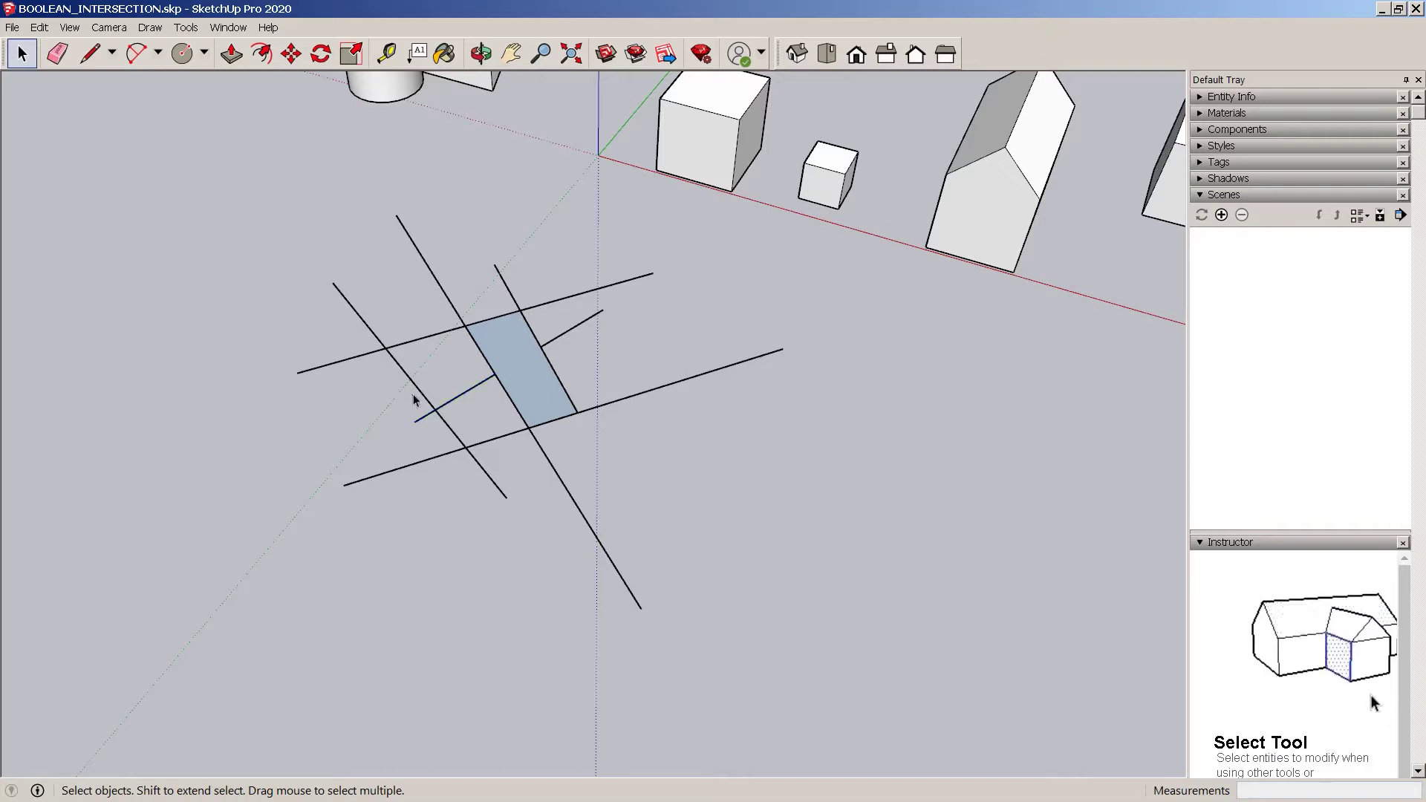
{"action": "right_click", "coordinate": [425, 389]}
{"action": "left_click_drag", "start_coordinate": [424, 392], "coordinate": [321, 437]}
{"action": "middle_click_drag", "start_coordinate": [327, 437], "coordinate": [387, 242]}
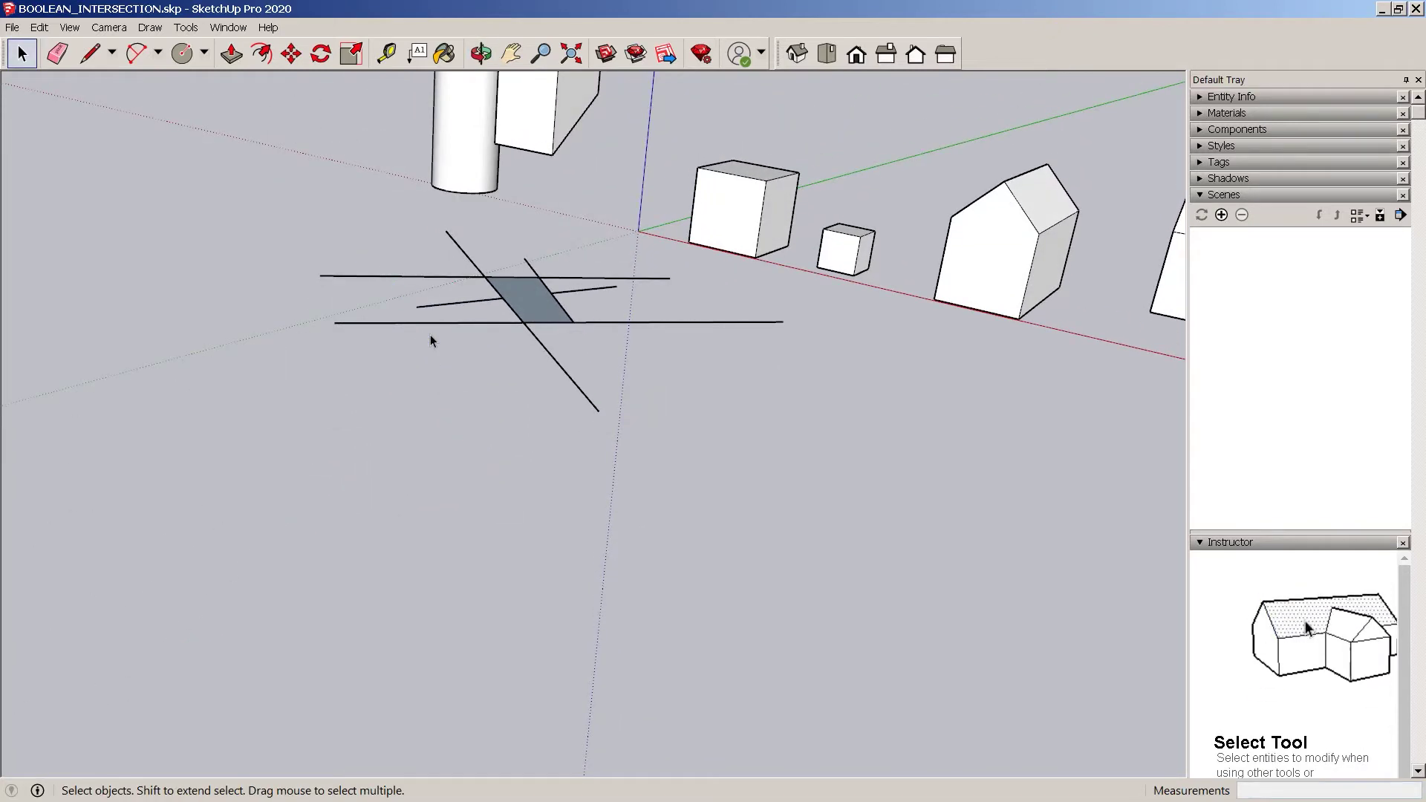
Draw a line beside the shaded rectangle crossing both long lines and ending on the rectangle's extended long edge
{"action": "middle_click_drag", "start_coordinate": [473, 289], "coordinate": [458, 438]}
{"action": "key", "text": "l"}
{"action": "left_click", "coordinate": [427, 438]}
{"action": "left_click", "coordinate": [570, 616]}
{"action": "key", "text": "space"}
{"action": "scroll", "coordinate": [486, 519], "scroll_direction": "up", "scroll_amount": 4}
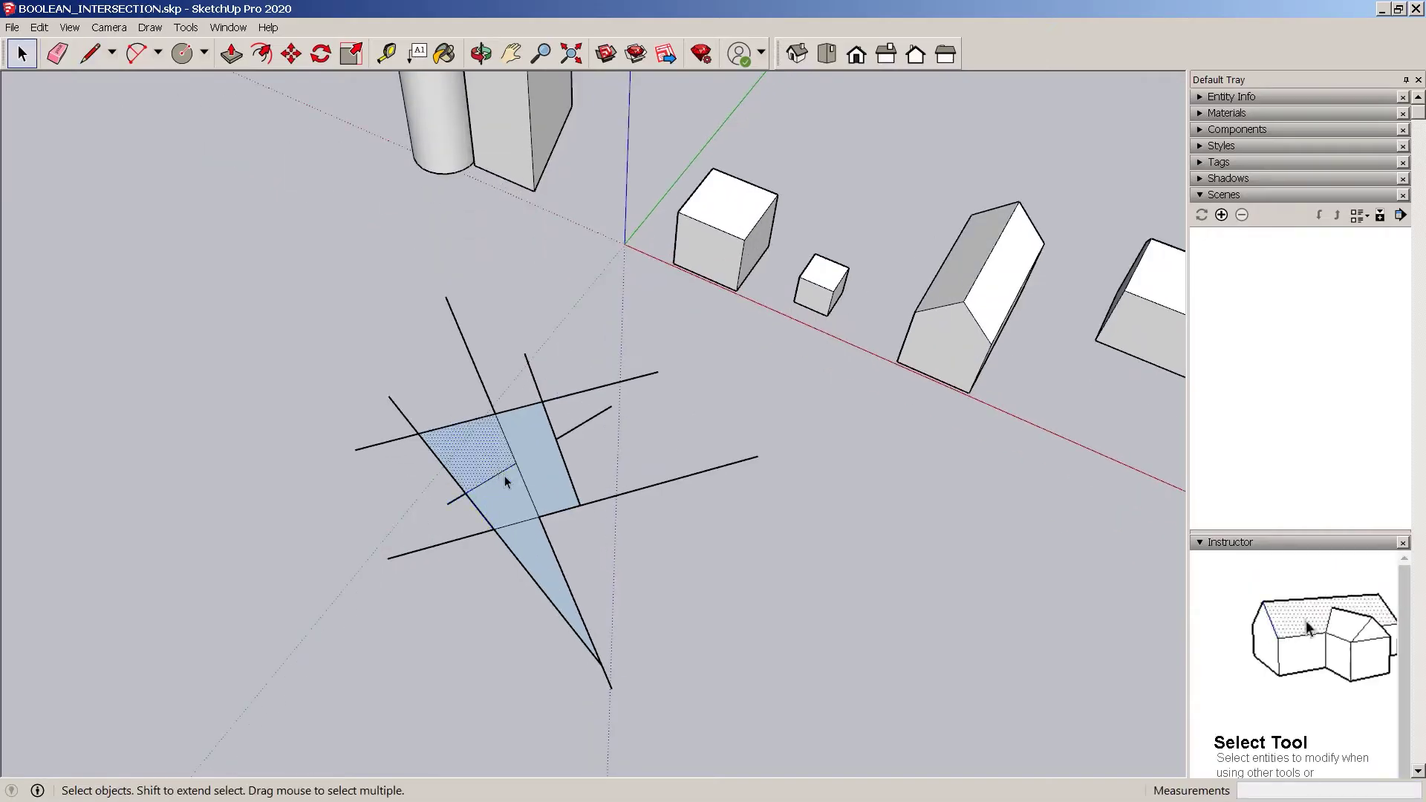
Delete the newly formed faces beside the original shaded rectangle
{"action": "key", "text": "Delete"}
{"action": "left_click", "coordinate": [521, 529]}
{"action": "key", "text": "Delete"}
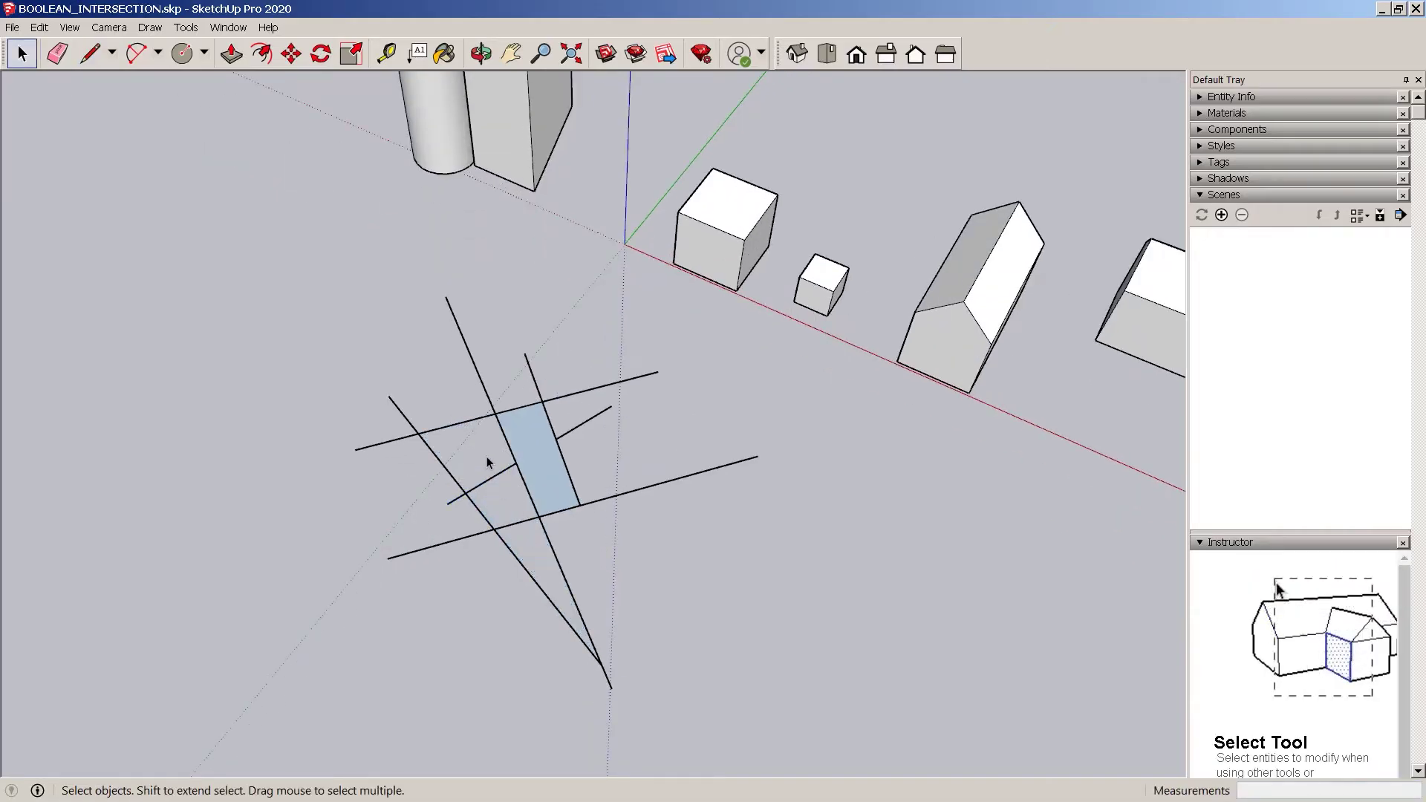
{"action": "left_click", "coordinate": [495, 478]}
{"action": "key", "text": "m"}
{"action": "left_click", "coordinate": [496, 478]}
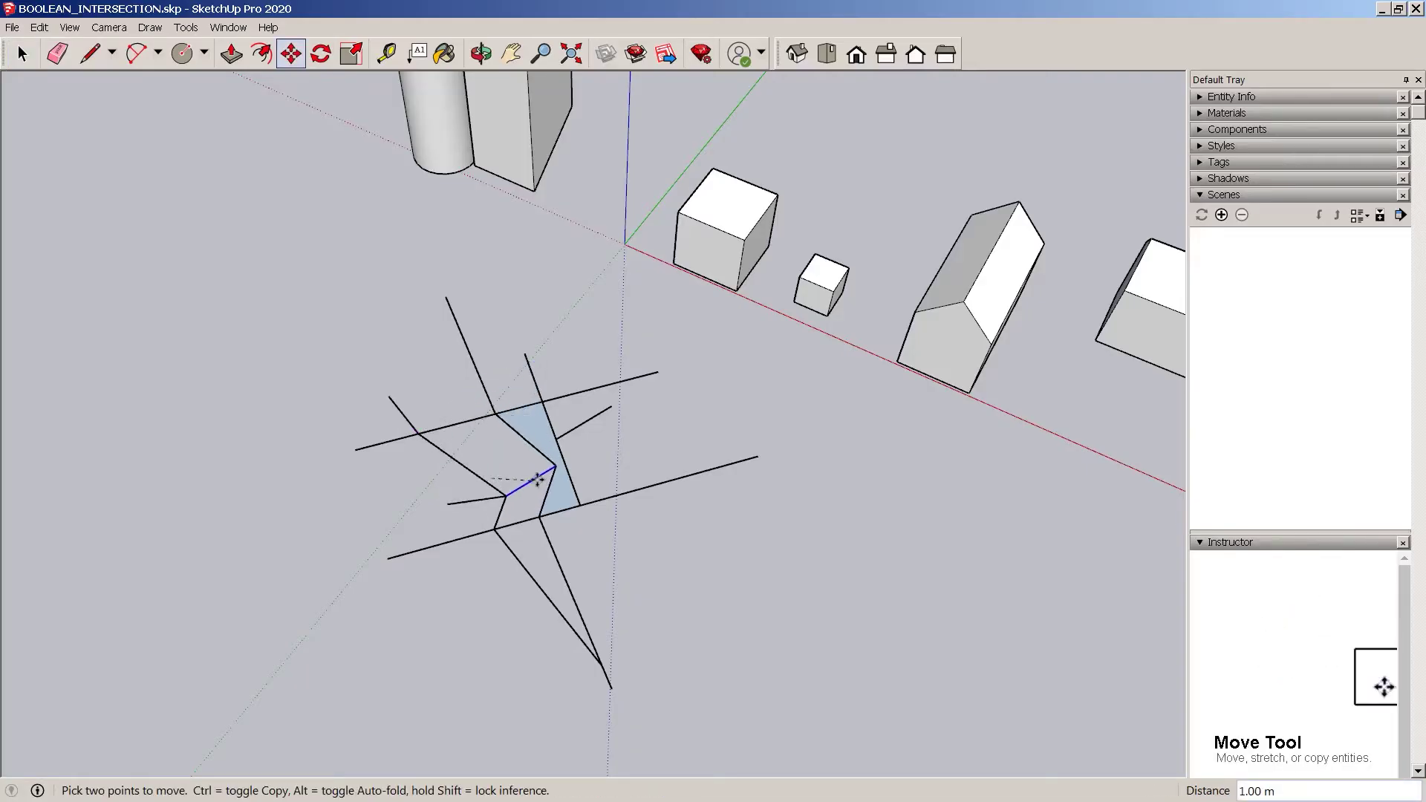
{"action": "middle_click_drag", "start_coordinate": [505, 486], "coordinate": [423, 327]}
{"action": "left_click", "coordinate": [499, 517]}
{"action": "key", "text": "ctrl"}
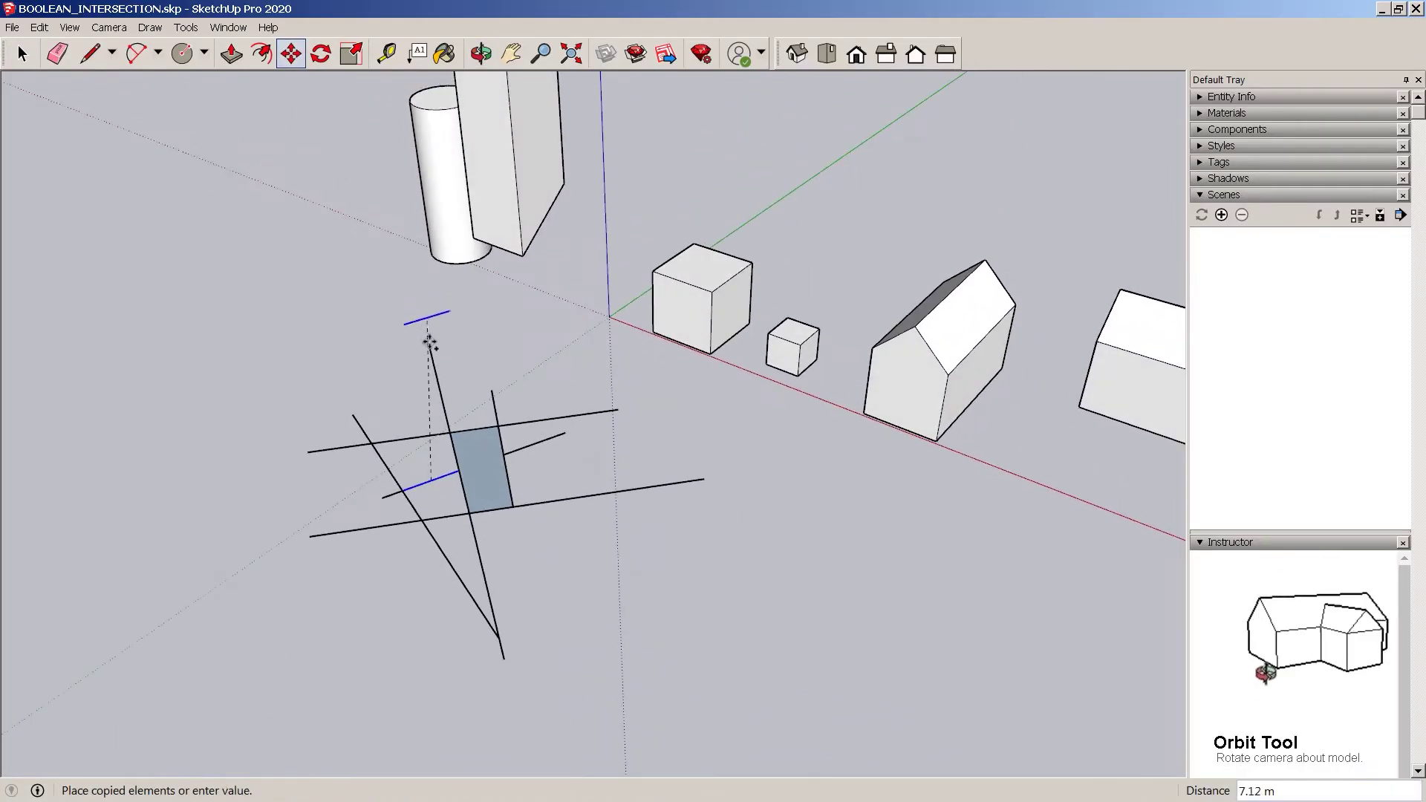
{"action": "key", "text": "Escape"}
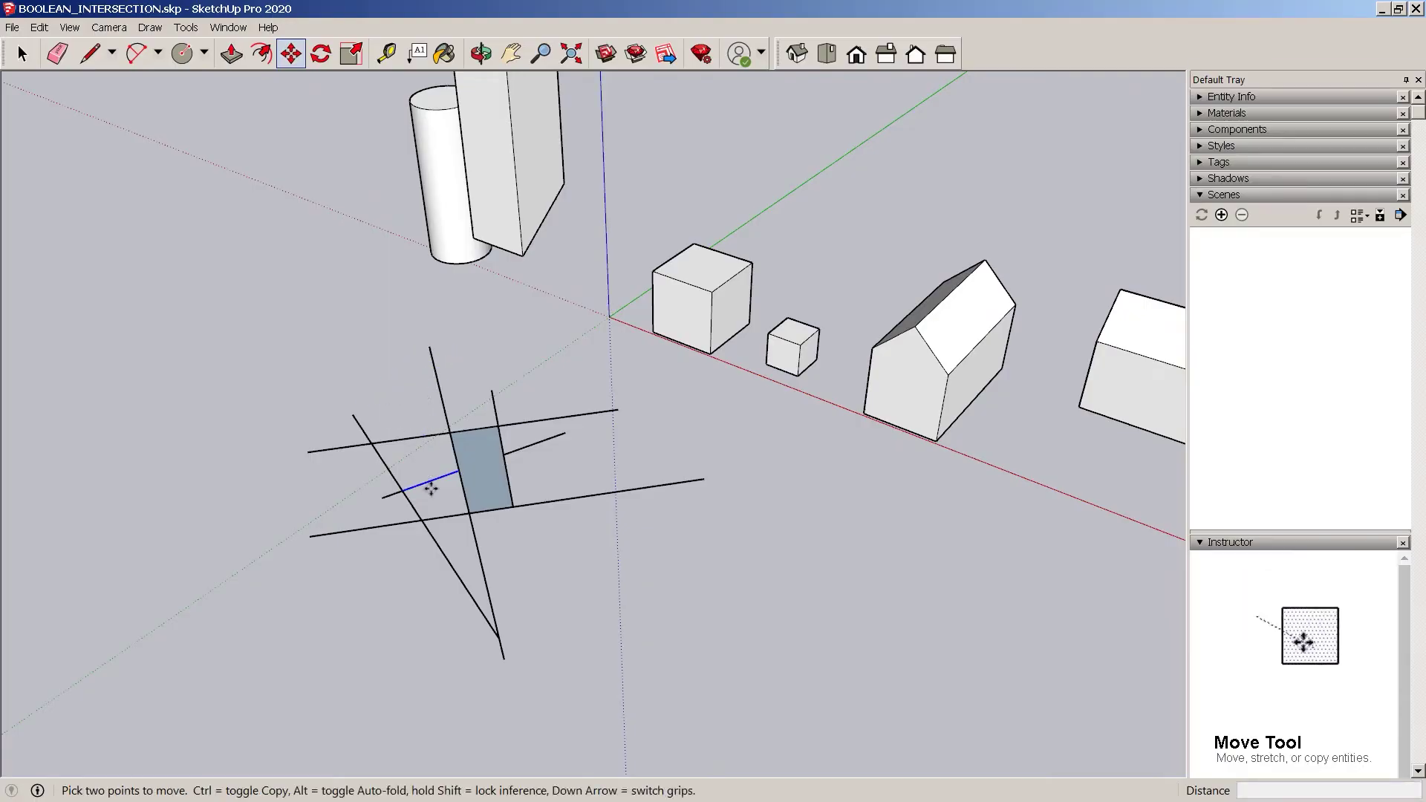
{"action": "scroll", "coordinate": [427, 333], "scroll_direction": "down", "scroll_amount": 2}
{"action": "key", "text": "space"}
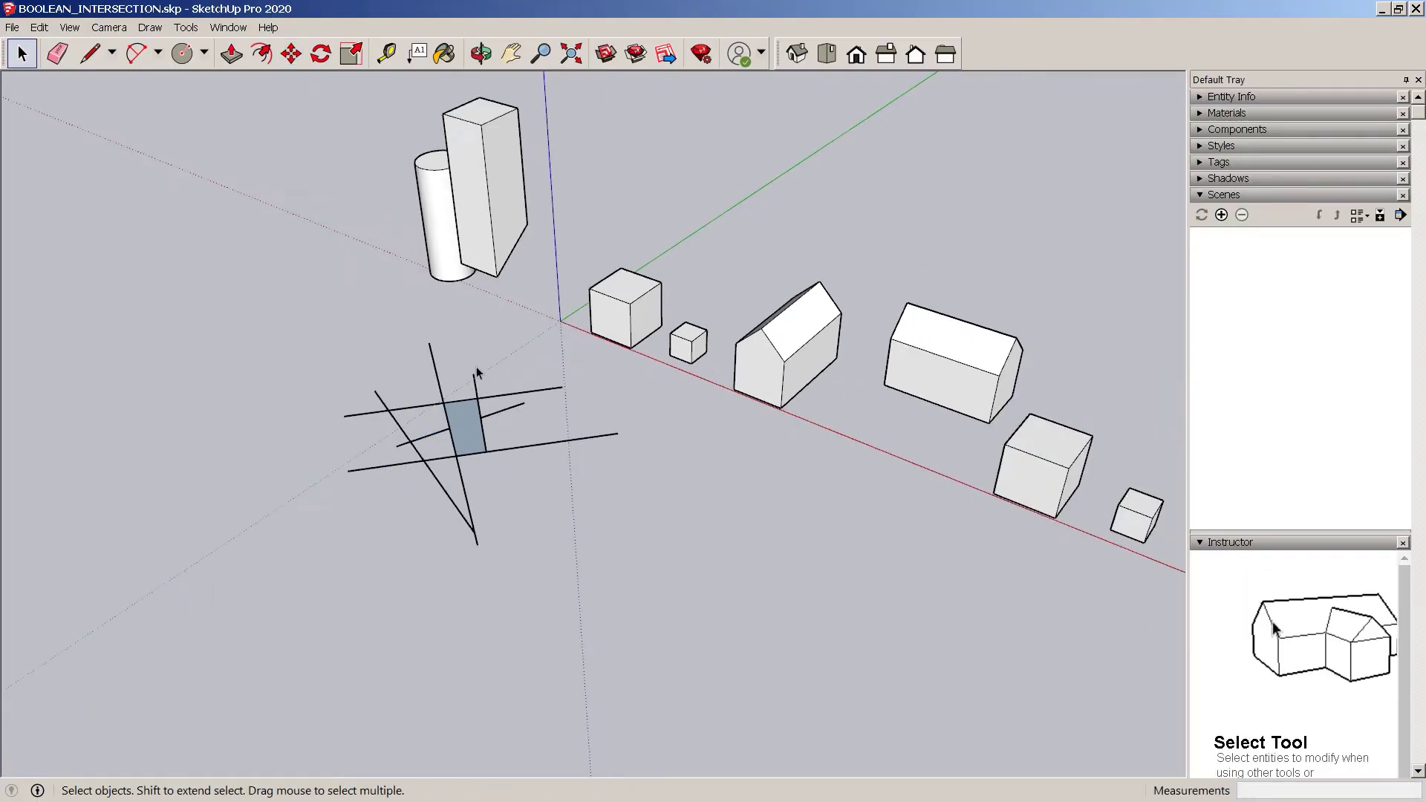
Copy the two gabled houses nearest the origin to the open area behind the row of shapes
{"action": "scroll", "coordinate": [477, 373], "scroll_direction": "down", "scroll_amount": 2}
{"action": "middle_click_drag", "start_coordinate": [662, 459], "coordinate": [733, 497]}
{"action": "middle_click_drag", "start_coordinate": [816, 465], "coordinate": [614, 361], "text": "shift"}
{"action": "scroll", "coordinate": [616, 371], "scroll_direction": "up", "scroll_amount": 2}
{"action": "left_click", "coordinate": [539, 339]}
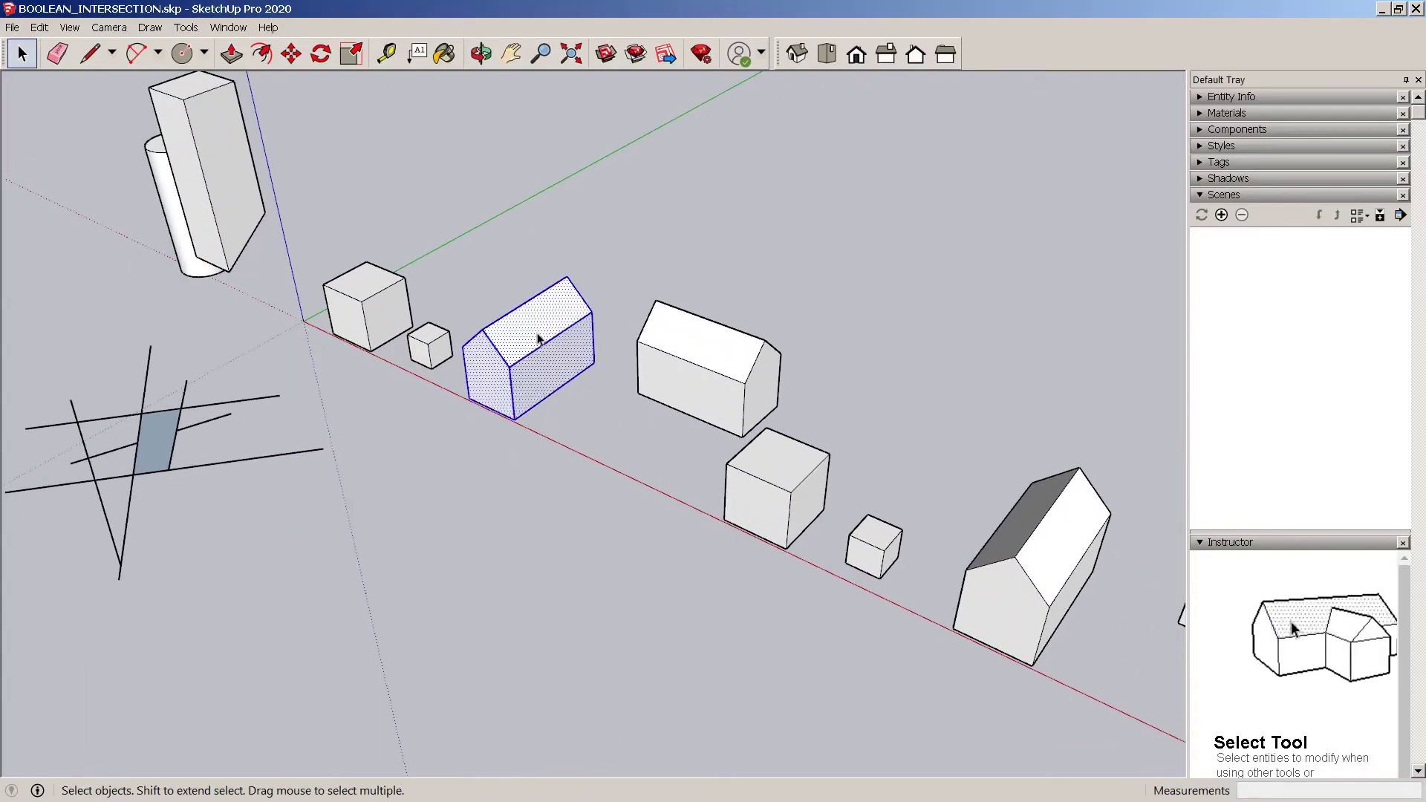
{"action": "scroll", "coordinate": [553, 325], "scroll_direction": "down", "scroll_amount": 1}
{"action": "scroll", "coordinate": [668, 392], "scroll_direction": "up", "scroll_amount": 2}
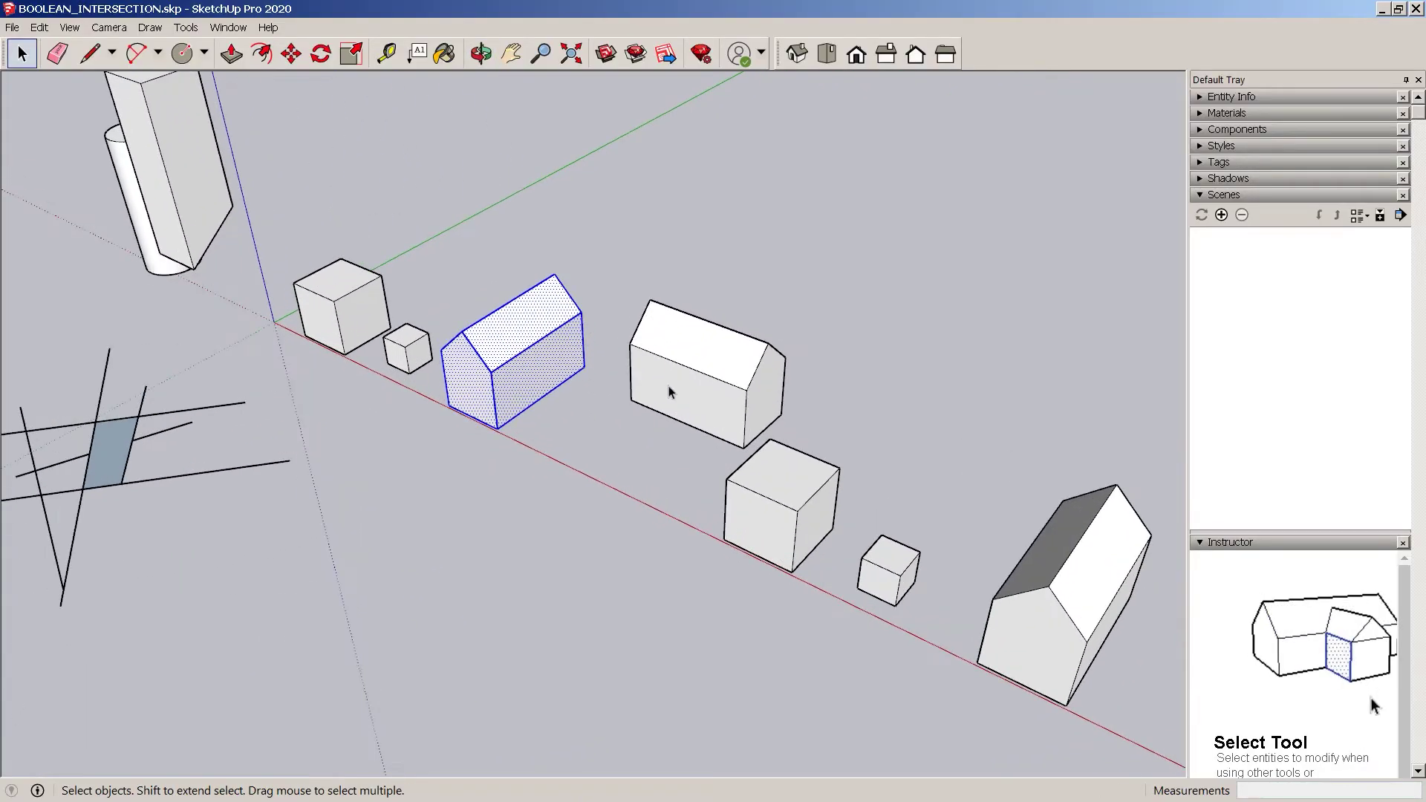
{"action": "left_click", "coordinate": [683, 373], "text": "shift"}
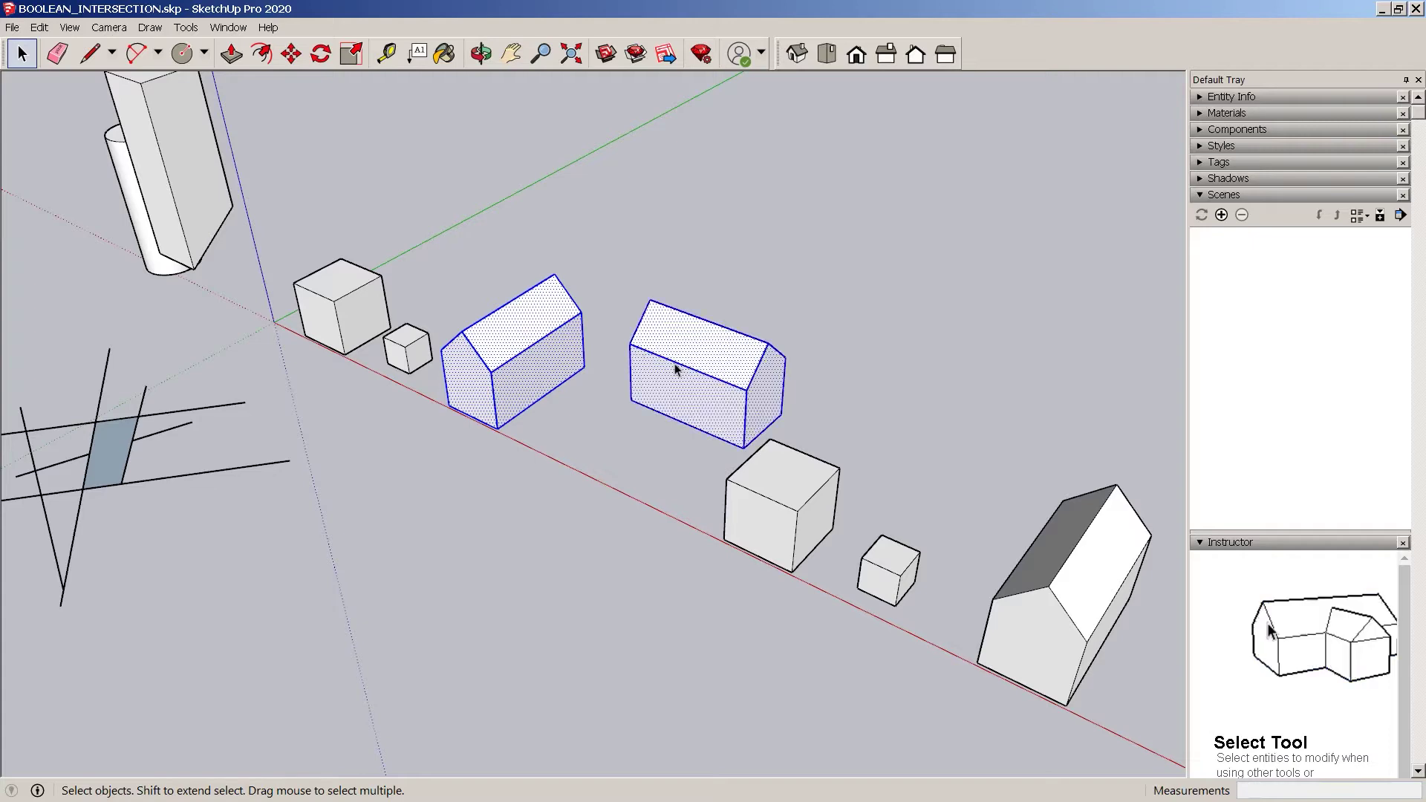
{"action": "scroll", "coordinate": [676, 375], "scroll_direction": "down", "scroll_amount": 1}
{"action": "key", "text": "m"}
{"action": "left_click", "coordinate": [577, 418]}
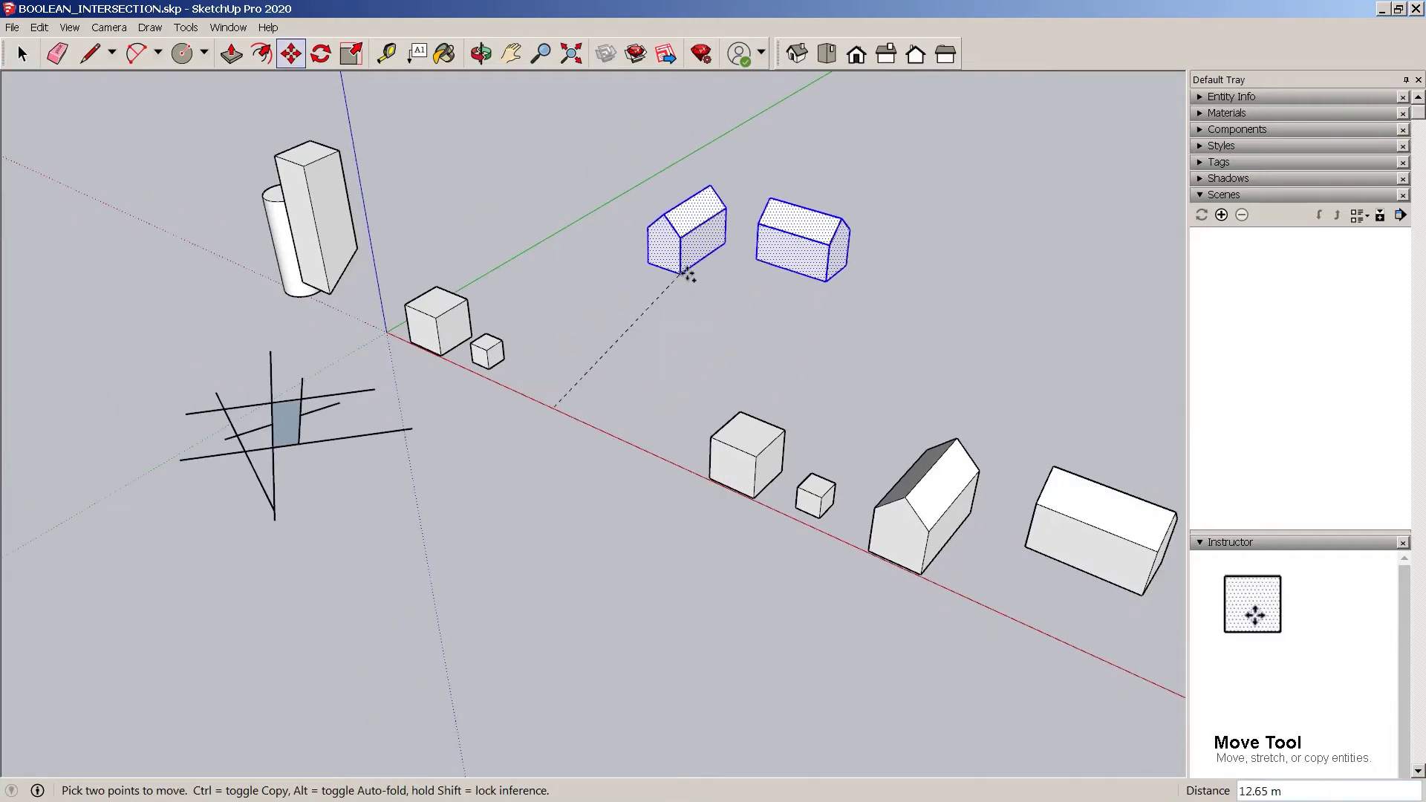
{"action": "key", "text": "ctrl"}
{"action": "left_click", "coordinate": [741, 252]}
{"action": "key", "text": "space"}
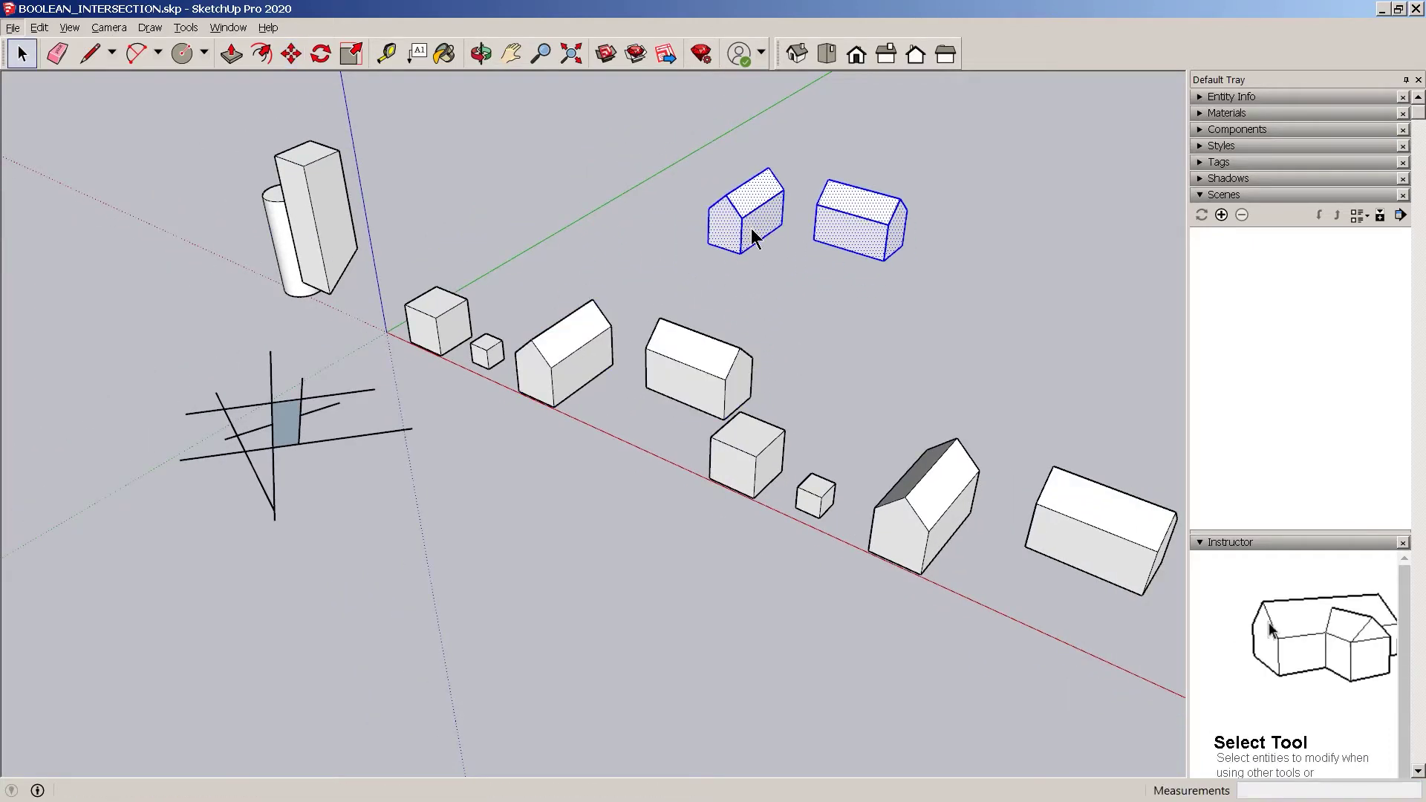
{"action": "left_click", "coordinate": [783, 261]}
Move the second copied house about 4.52 m into the first so that their gabled volumes overlap crosswise
{"action": "middle_click_drag", "start_coordinate": [691, 270], "coordinate": [635, 336], "text": "shift"}
{"action": "scroll", "coordinate": [669, 330], "scroll_direction": "up", "scroll_amount": 3}
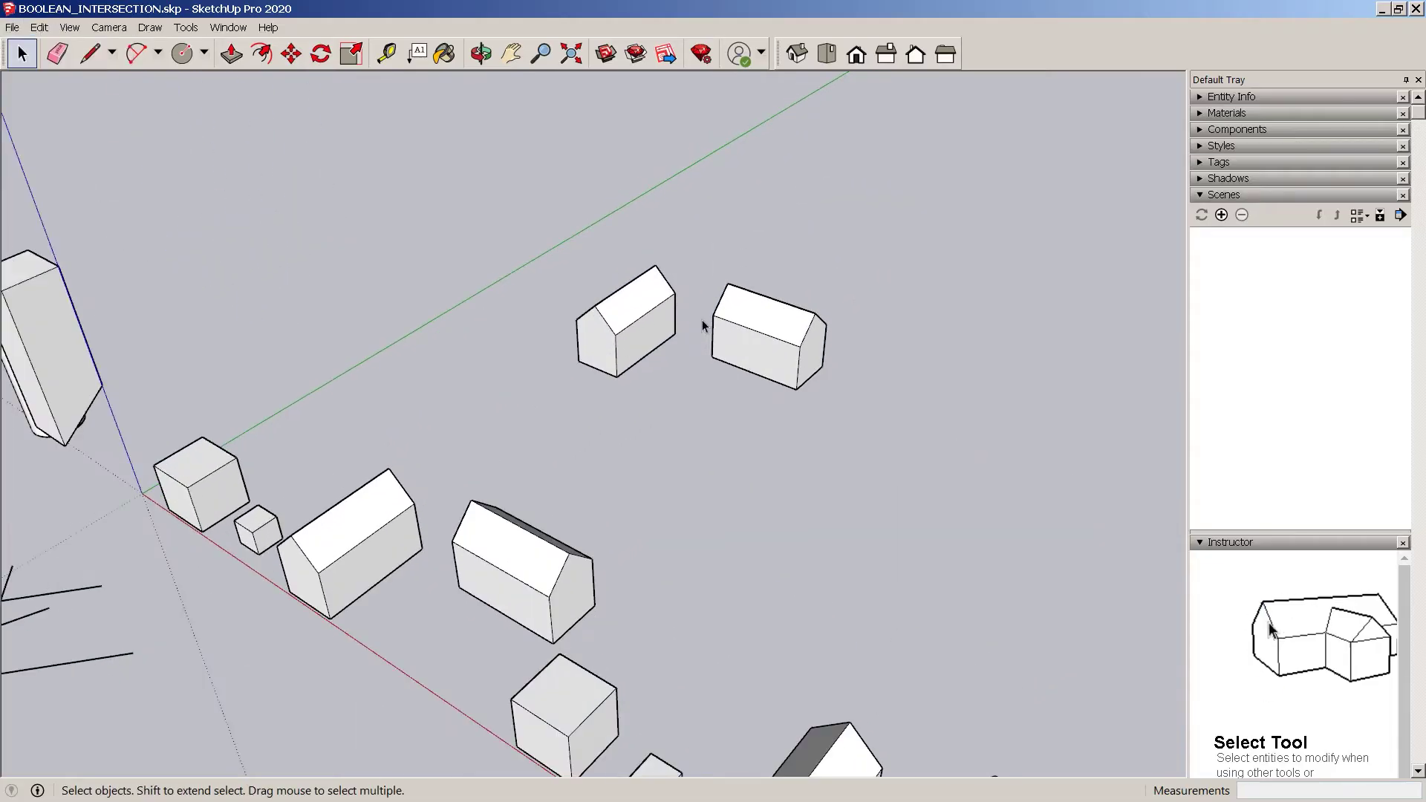
{"action": "left_click", "coordinate": [778, 325]}
{"action": "key", "text": "m"}
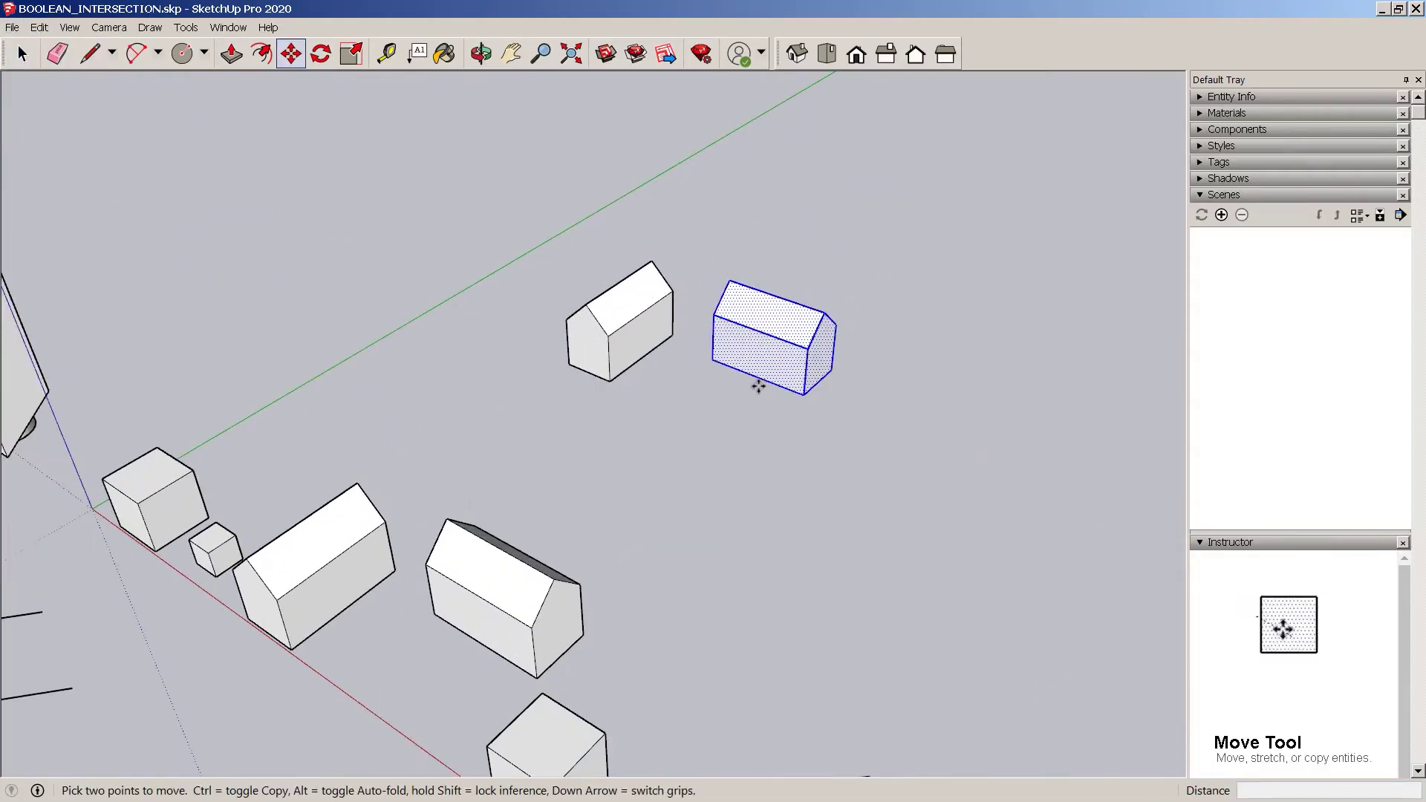
{"action": "left_click", "coordinate": [762, 378]}
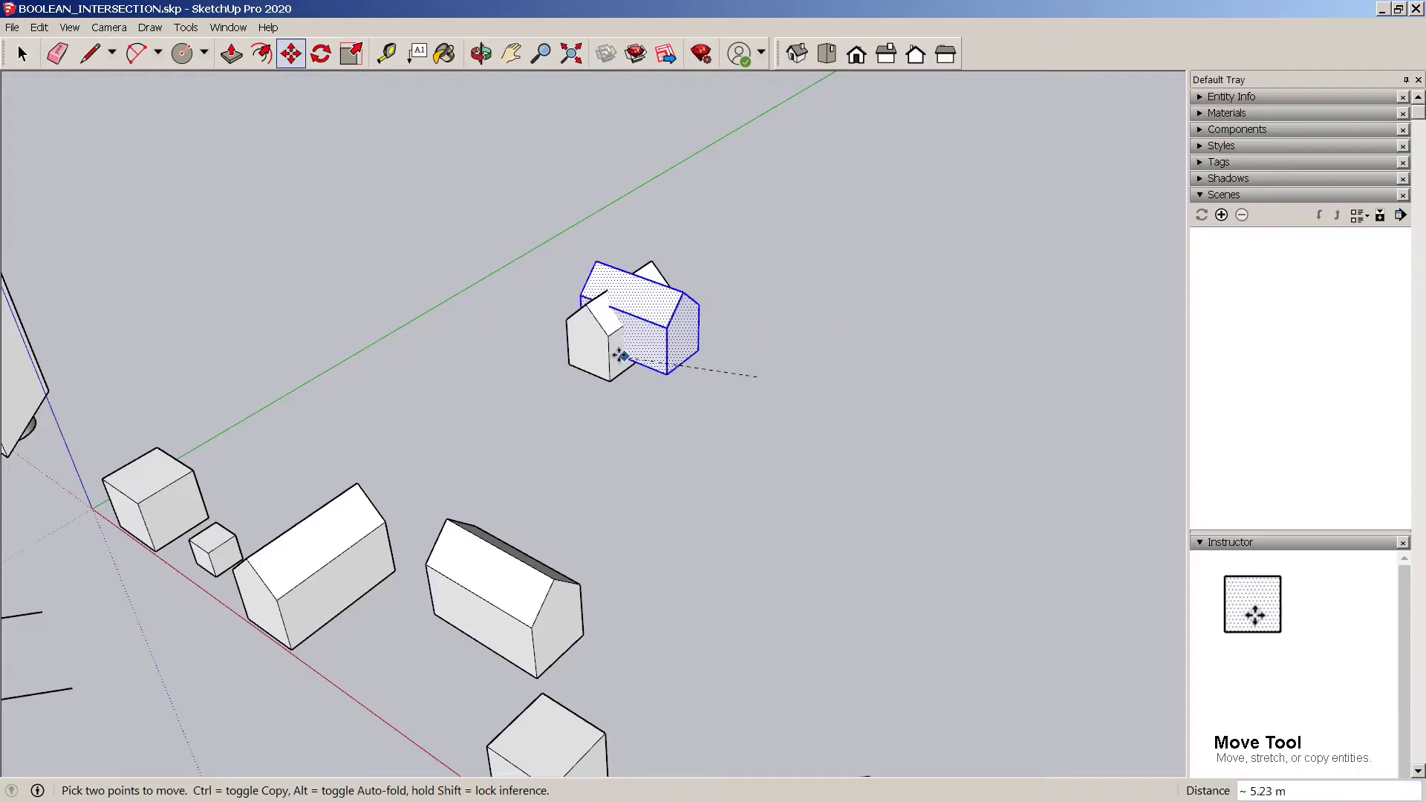
{"action": "left_click", "coordinate": [647, 347]}
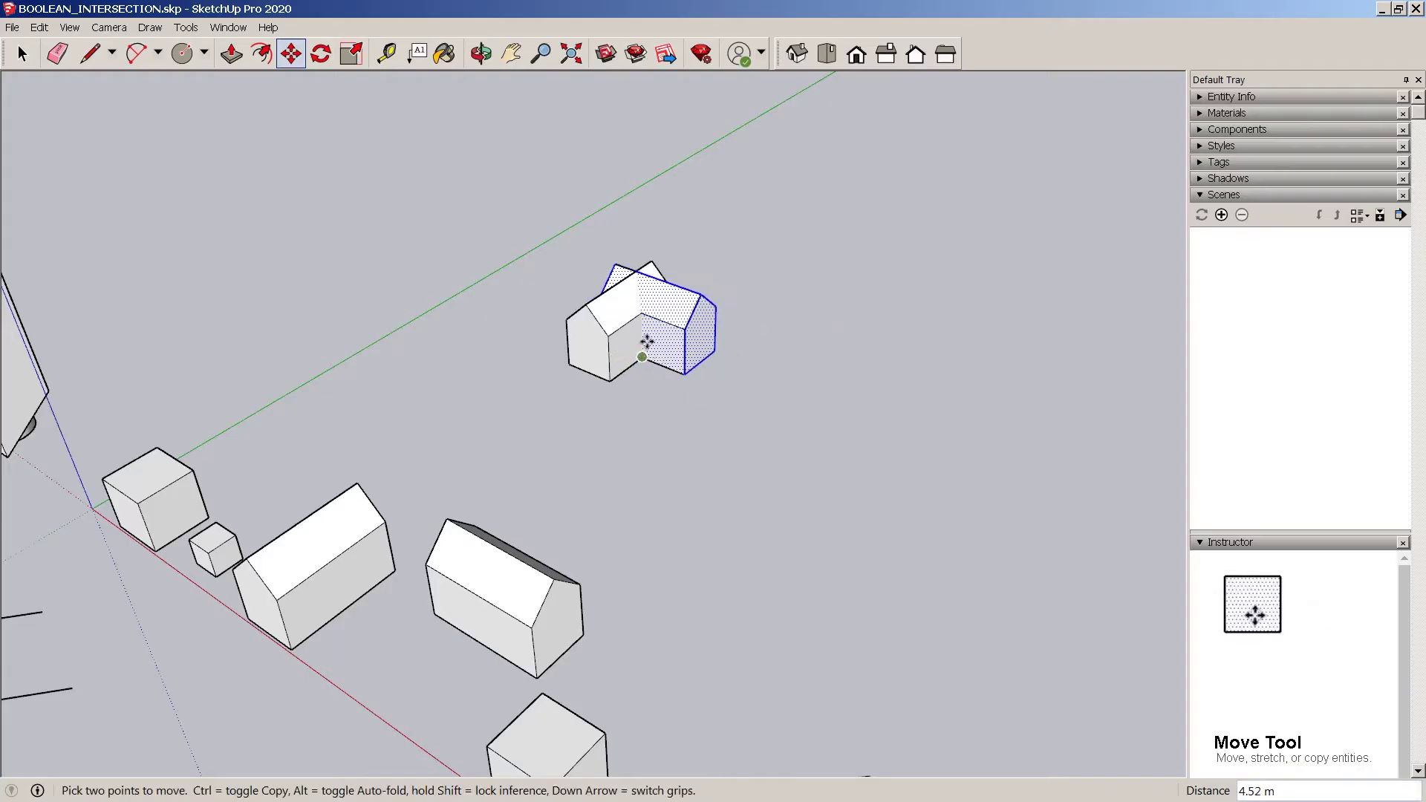
{"action": "key", "text": "space"}
Examine the overlapping houses by selecting individual roof faces and all of their connected geometry
{"action": "left_click", "coordinate": [643, 294]}
{"action": "scroll", "coordinate": [643, 294], "scroll_direction": "up", "scroll_amount": 4}
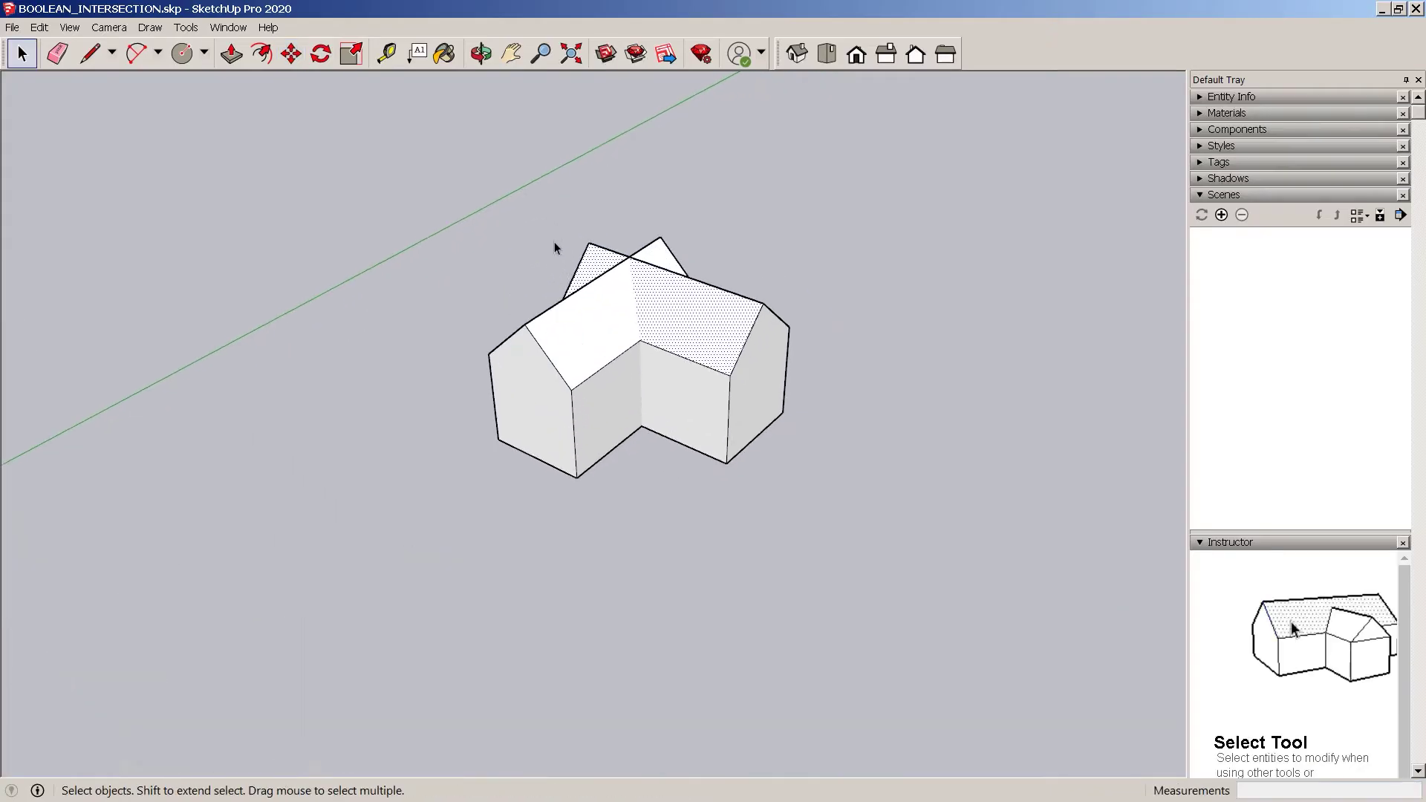
{"action": "left_click", "coordinate": [611, 309]}
{"action": "scroll", "coordinate": [647, 286], "scroll_direction": "down", "scroll_amount": 3}
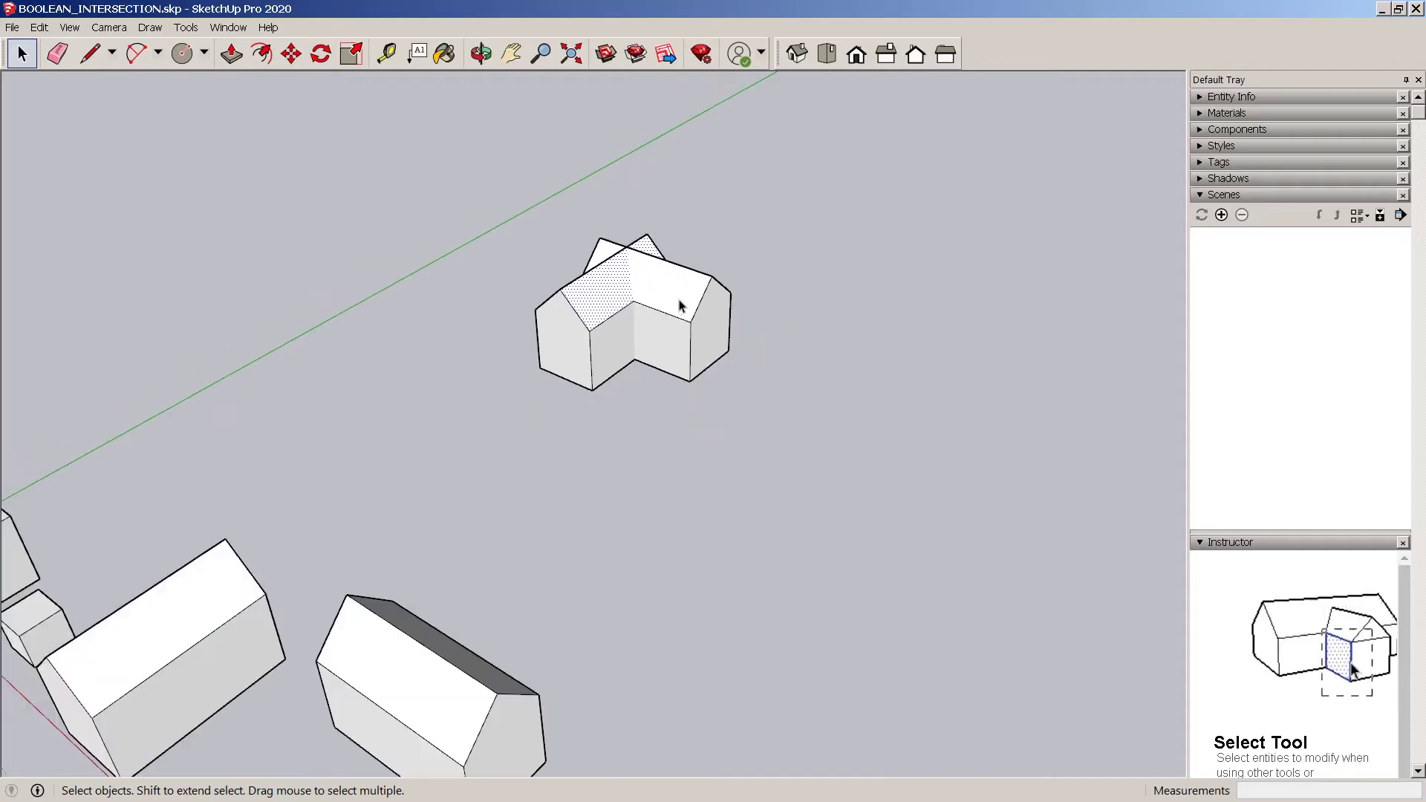
{"action": "triple_click", "coordinate": [706, 321]}
{"action": "scroll", "coordinate": [732, 309], "scroll_direction": "up", "scroll_amount": 2}
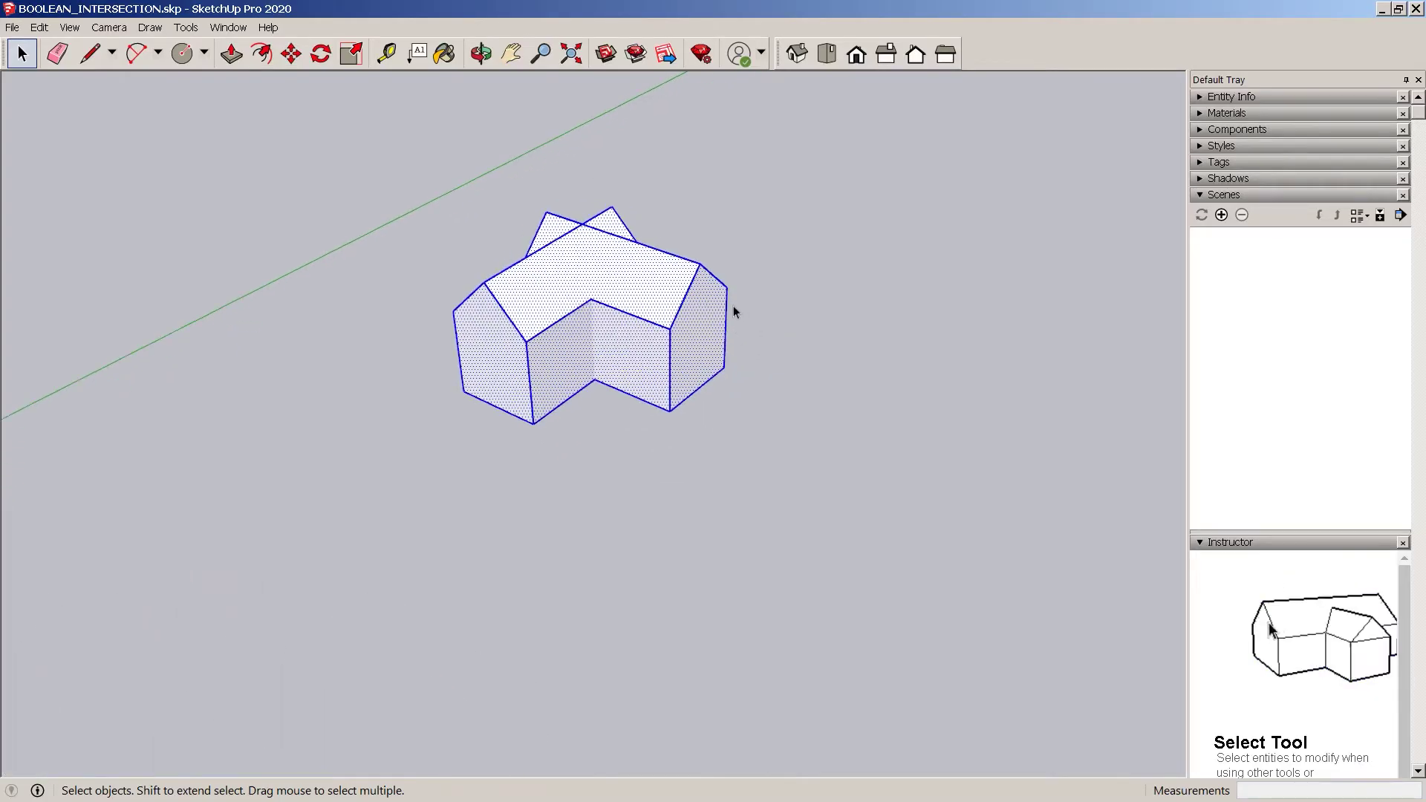
{"action": "scroll", "coordinate": [695, 327], "scroll_direction": "down", "scroll_amount": 3}
Try to move the front wing of the crossing house about 0.82 m along the red axis
{"action": "middle_click_drag", "start_coordinate": [642, 402], "coordinate": [768, 380], "text": "shift"}
{"action": "left_click", "coordinate": [767, 306]}
{"action": "left_click_drag", "start_coordinate": [711, 229], "coordinate": [694, 216]}
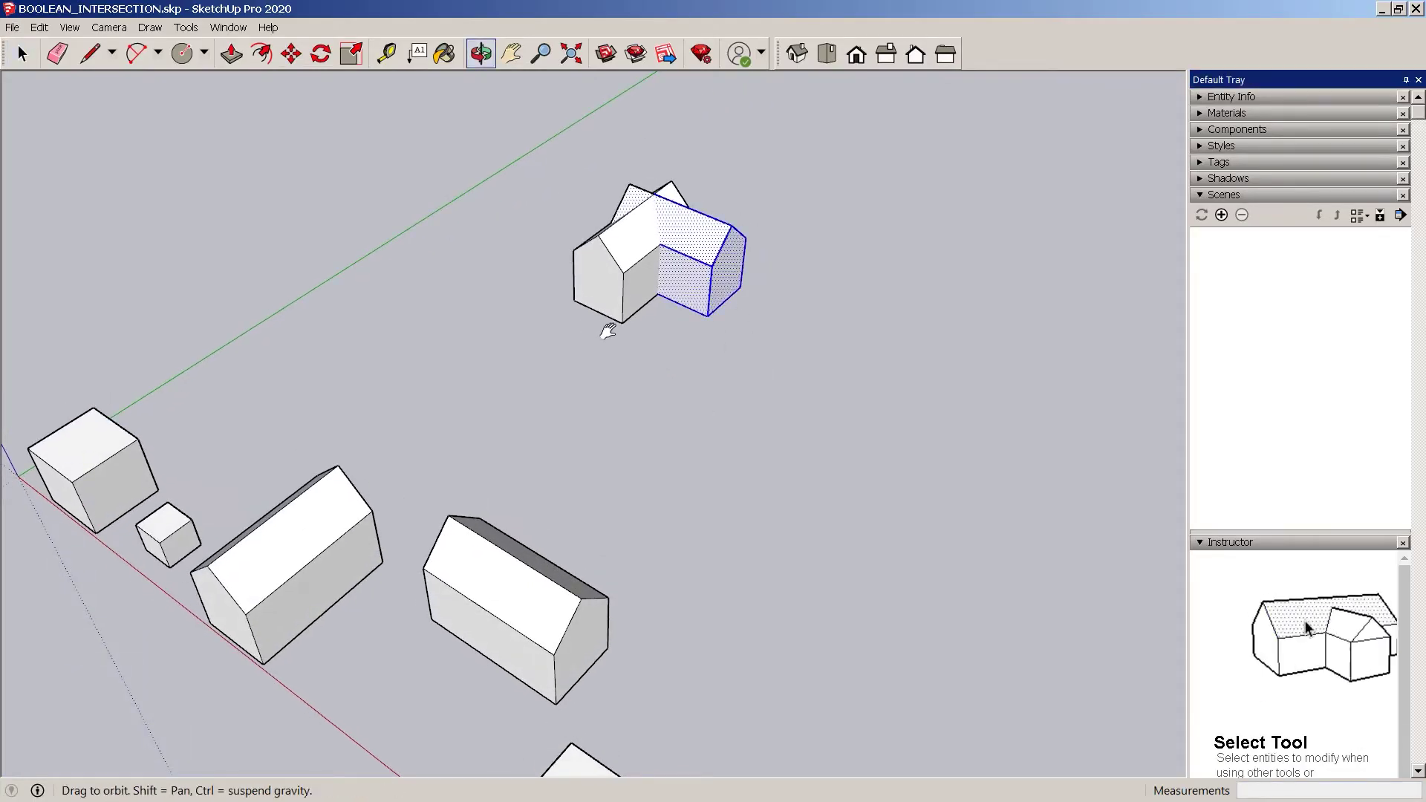
{"action": "middle_click_drag", "start_coordinate": [604, 327], "coordinate": [647, 266]}
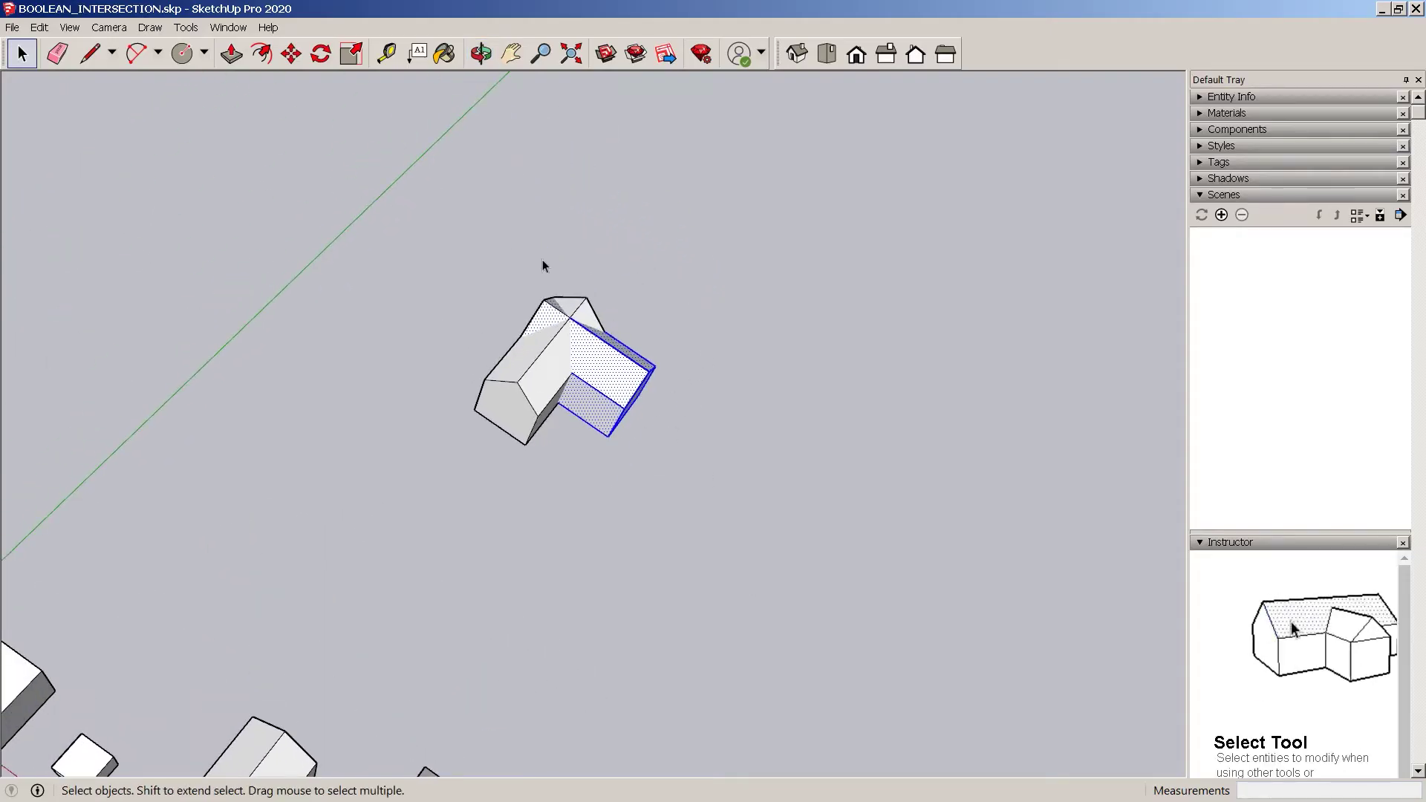
{"action": "middle_click_drag", "start_coordinate": [623, 384], "coordinate": [678, 436]}
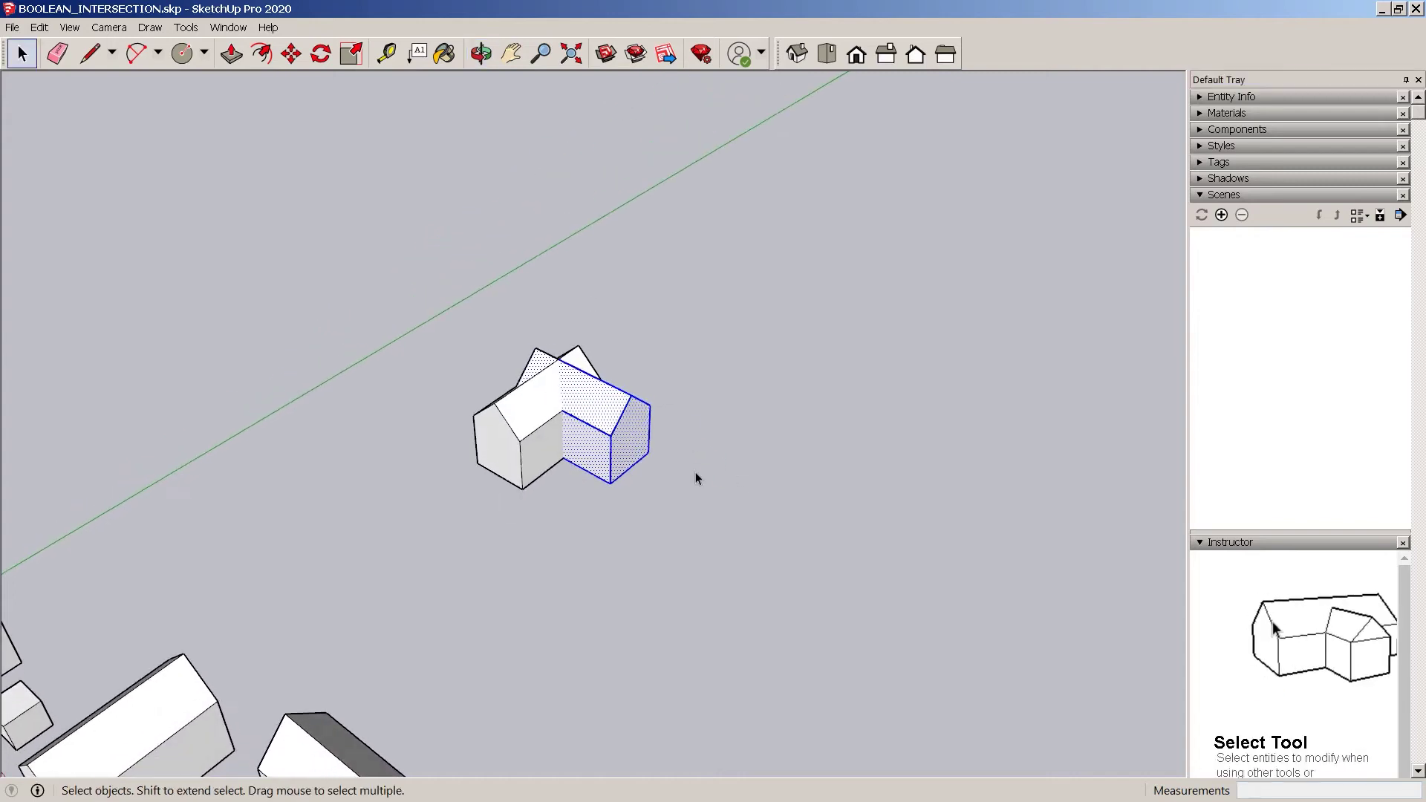
{"action": "key", "text": "m"}
{"action": "left_click", "coordinate": [629, 459]}
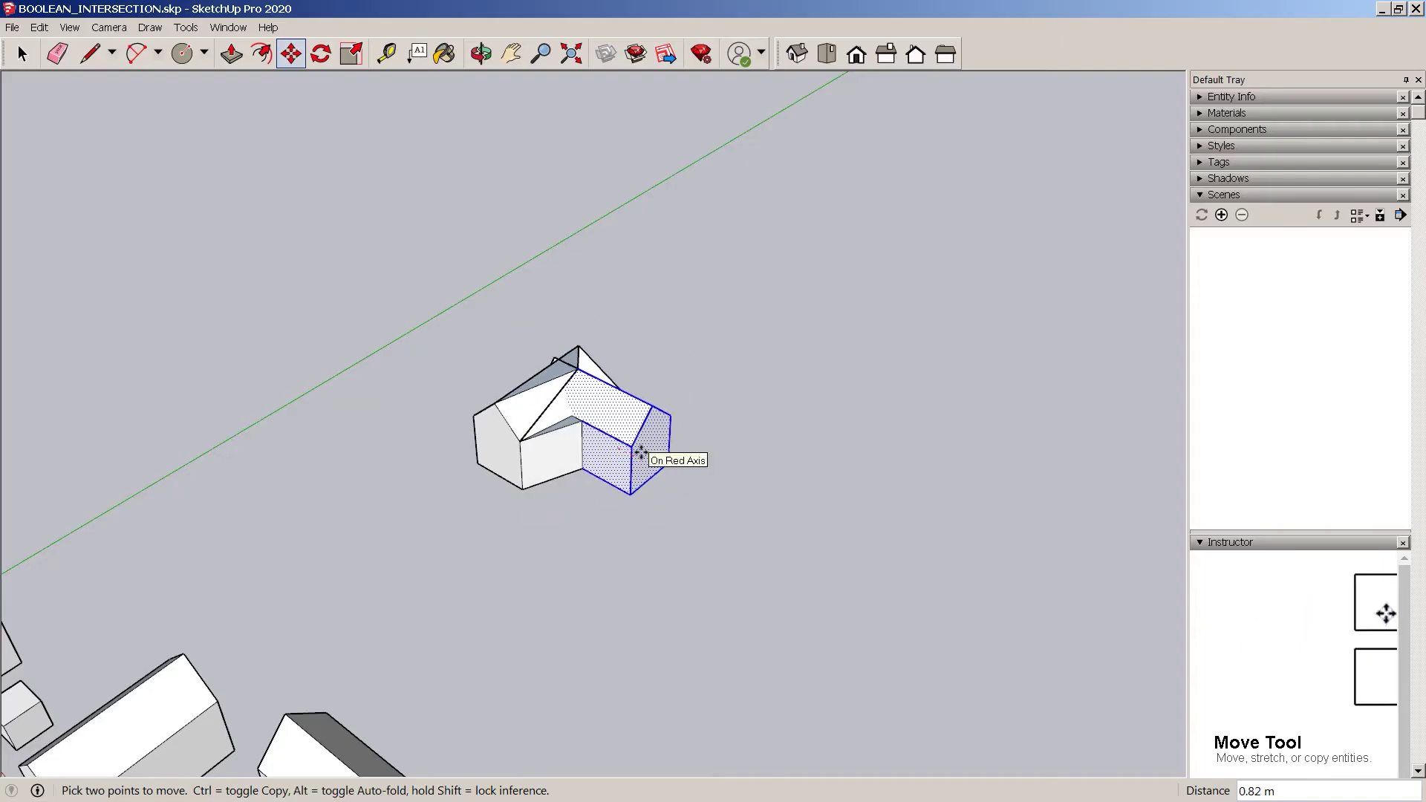
{"action": "left_click", "coordinate": [640, 452]}
{"action": "key", "text": "space"}
{"action": "scroll", "coordinate": [637, 388], "scroll_direction": "up", "scroll_amount": 5}
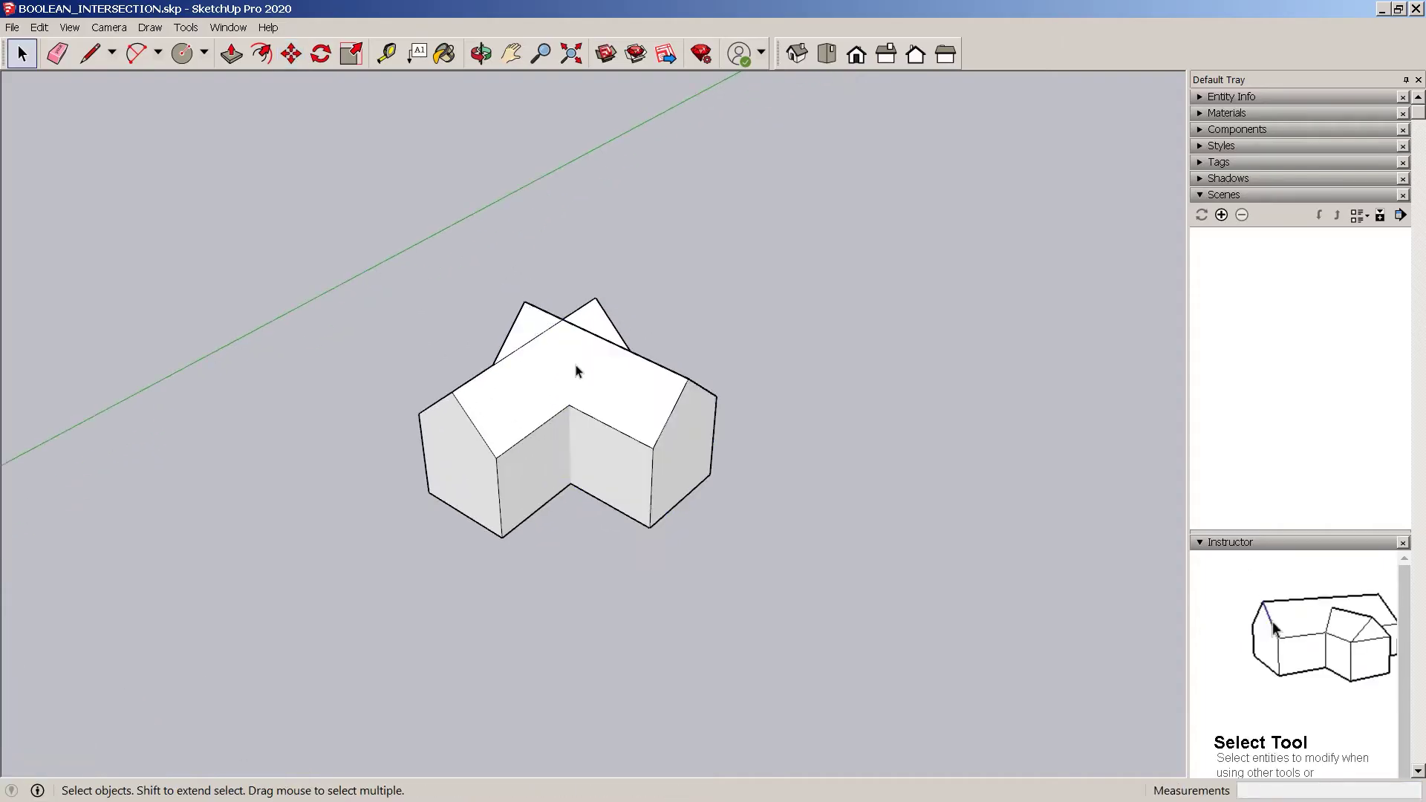
Examine how the two roofs overlap from several angles, selecting the crossing house's front roof face
{"action": "scroll", "coordinate": [516, 413], "scroll_direction": "down", "scroll_amount": 8}
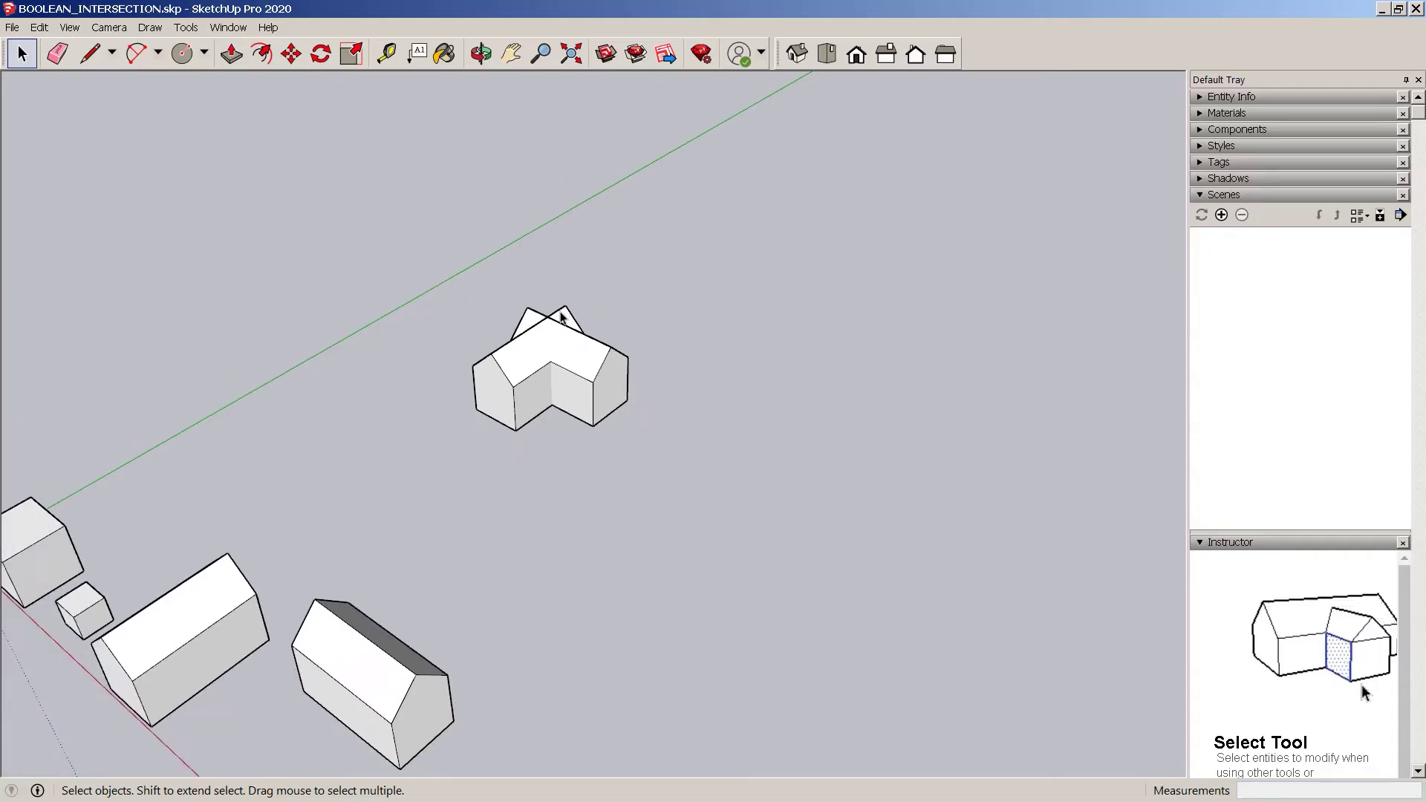
{"action": "middle_click_drag", "start_coordinate": [525, 347], "coordinate": [622, 318]}
{"action": "scroll", "coordinate": [623, 318], "scroll_direction": "up", "scroll_amount": 5}
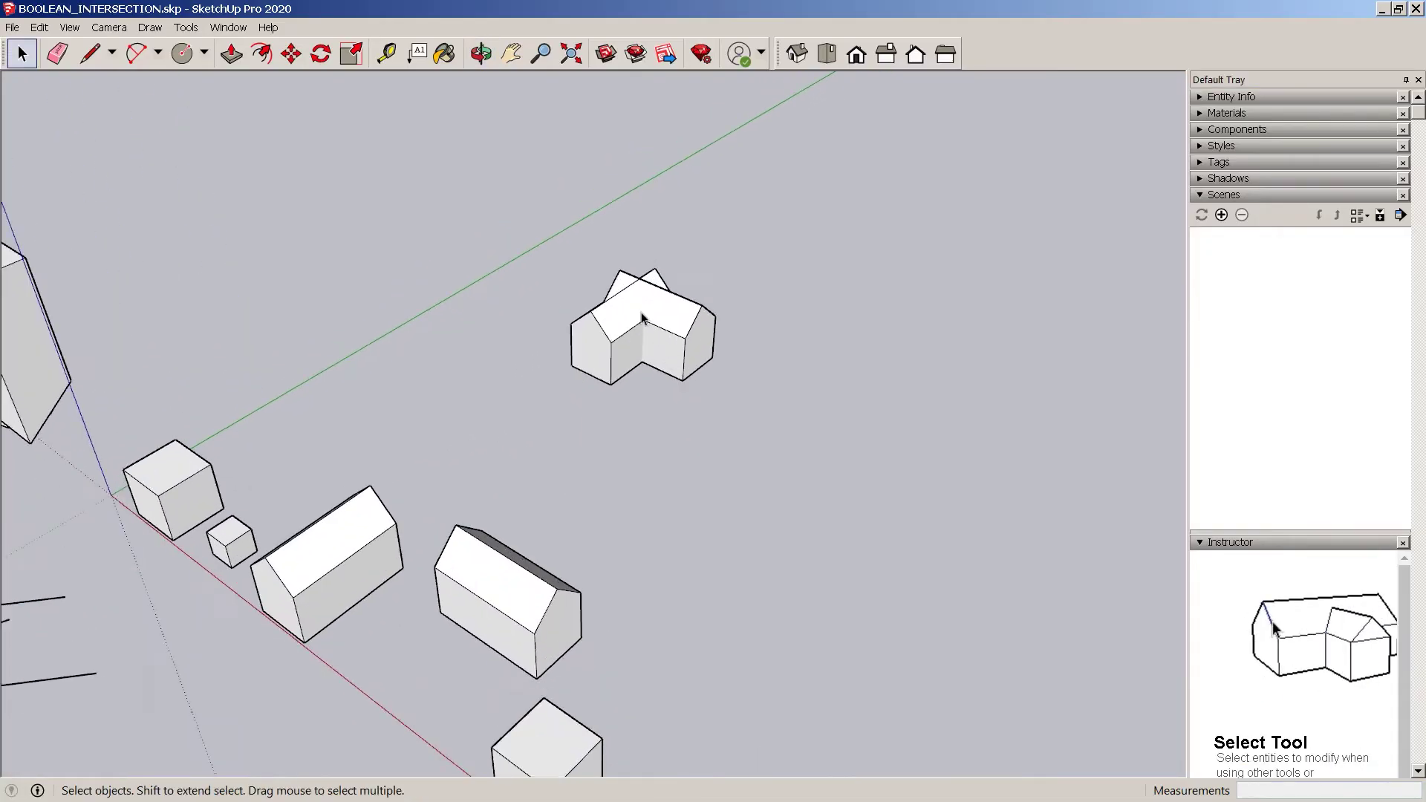
{"action": "left_click", "coordinate": [678, 295]}
{"action": "scroll", "coordinate": [690, 349], "scroll_direction": "up", "scroll_amount": 2}
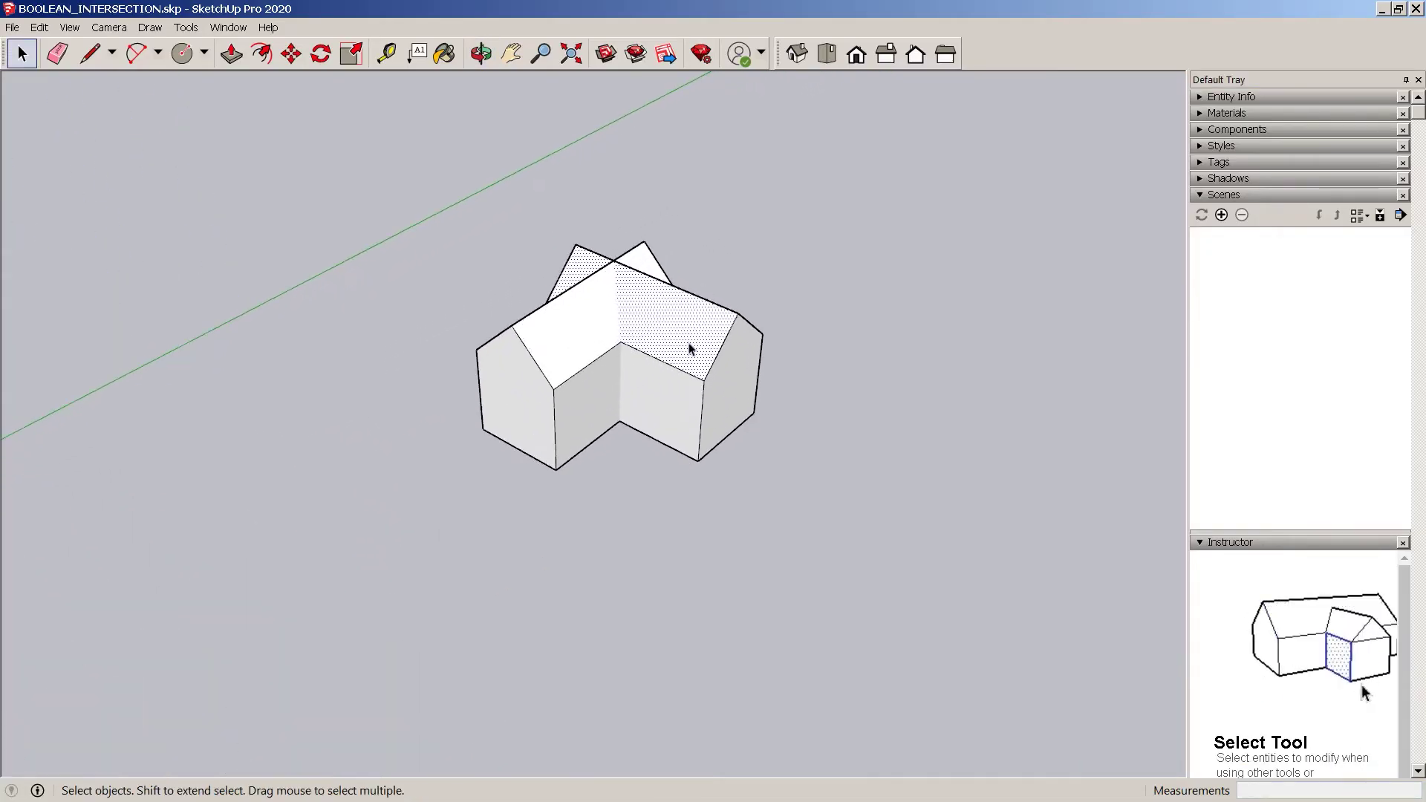
{"action": "middle_click_drag", "start_coordinate": [630, 454], "coordinate": [551, 478]}
{"action": "scroll", "coordinate": [611, 403], "scroll_direction": "up", "scroll_amount": 1}
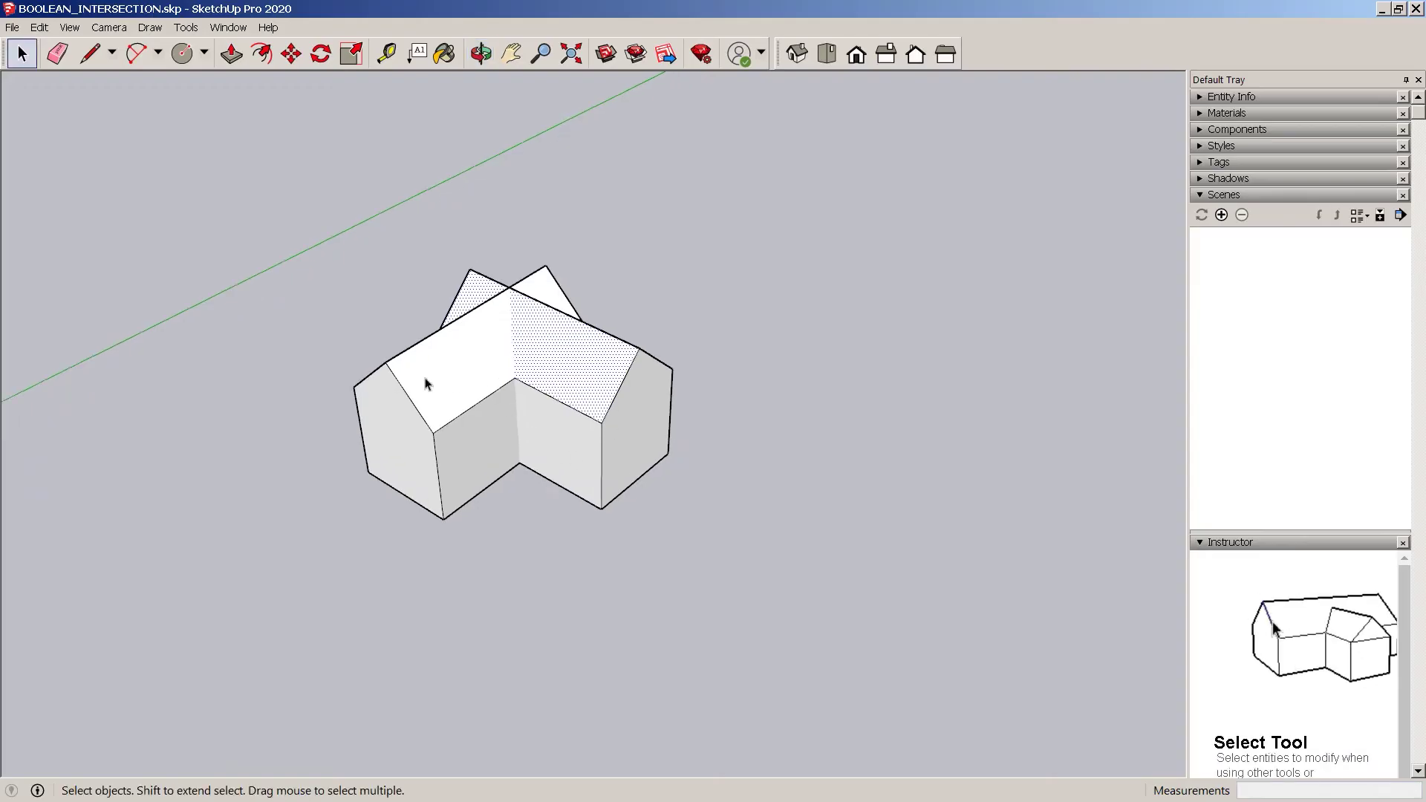
{"action": "middle_click_drag", "start_coordinate": [425, 383], "coordinate": [561, 417]}
{"action": "scroll", "coordinate": [443, 379], "scroll_direction": "up", "scroll_amount": 2}
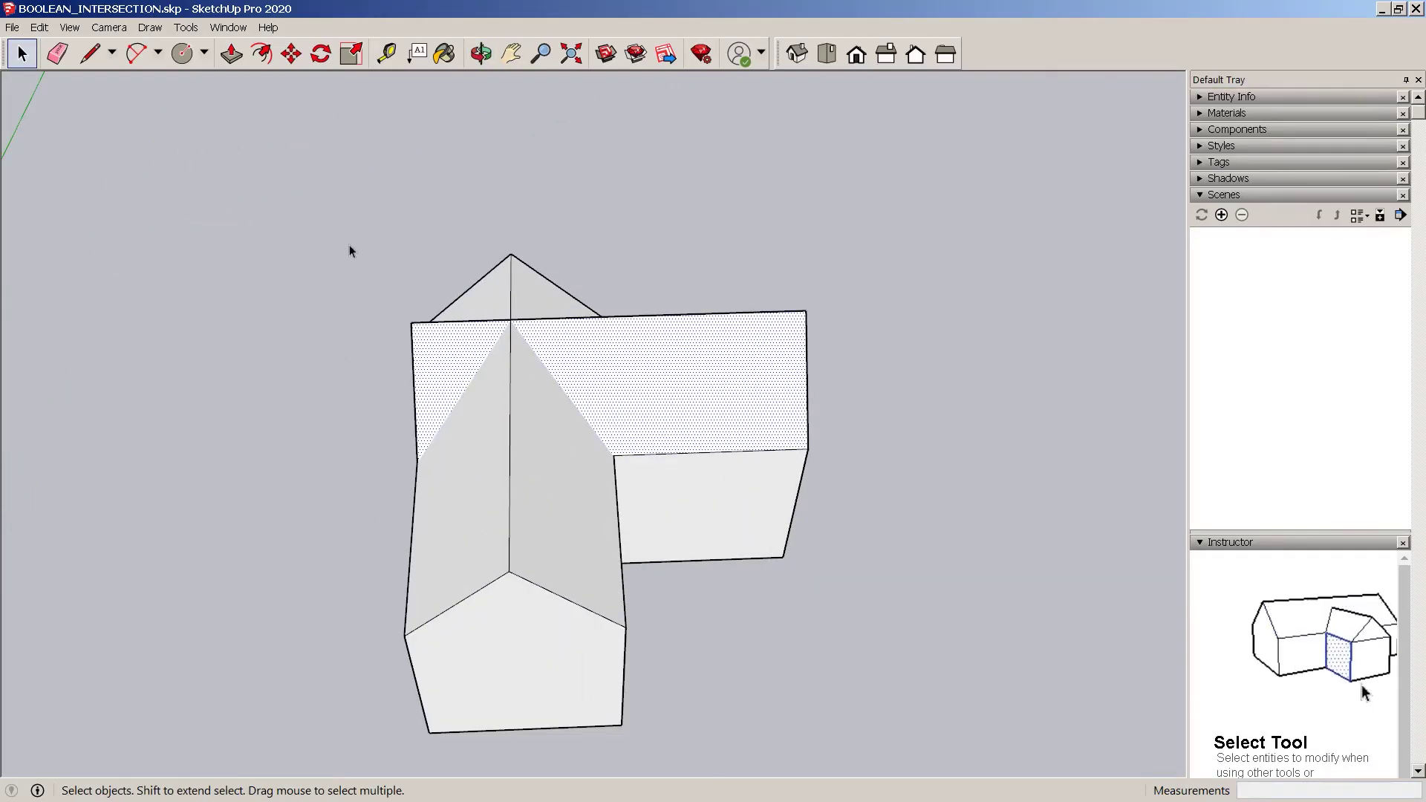
Select both overlapping houses completely and intersect their faces with the selection
{"action": "scroll", "coordinate": [426, 331], "scroll_direction": "down", "scroll_amount": 3}
{"action": "left_click_drag", "start_coordinate": [859, 265], "coordinate": [548, 447]}
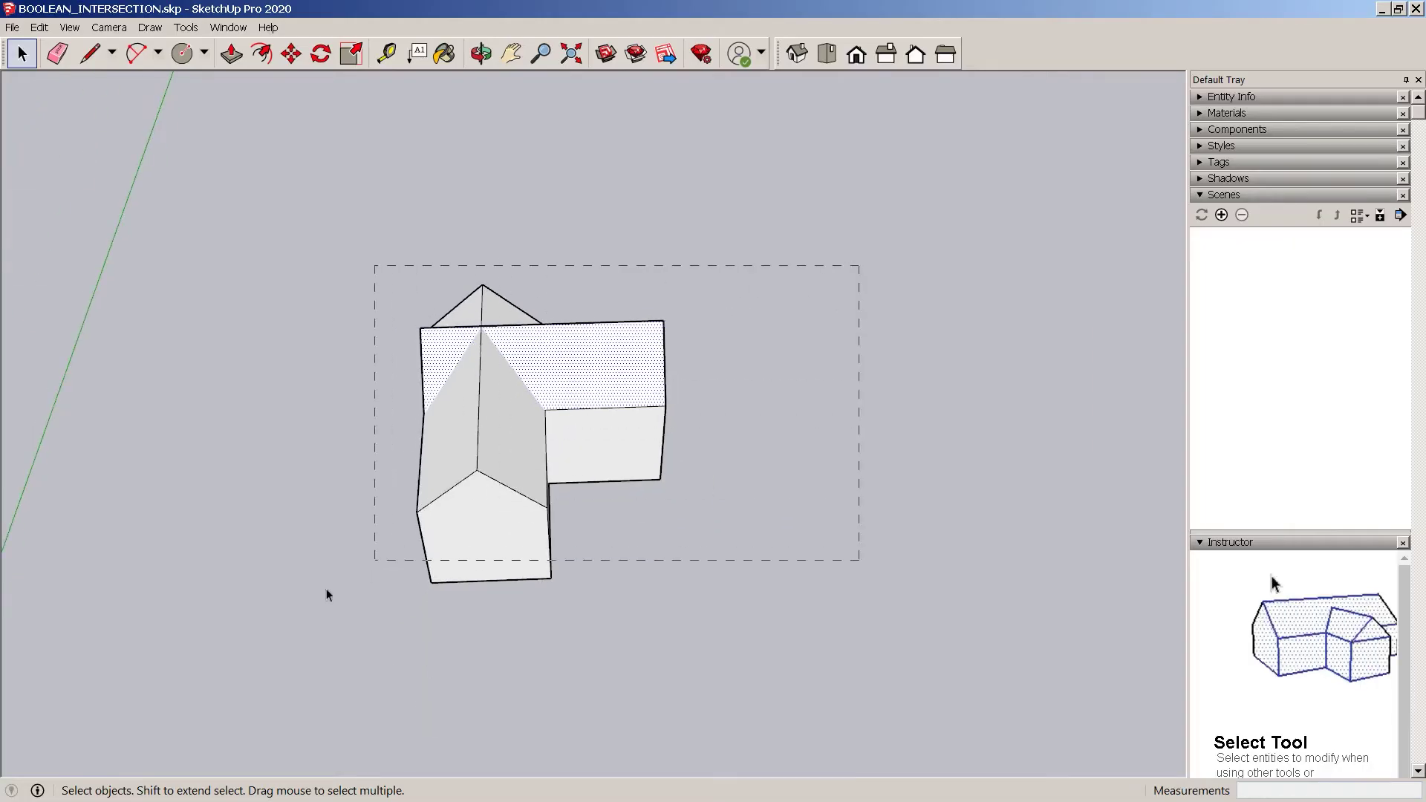
{"action": "left_click_drag", "start_coordinate": [327, 594], "coordinate": [303, 637]}
{"action": "scroll", "coordinate": [528, 331], "scroll_direction": "down", "scroll_amount": 3}
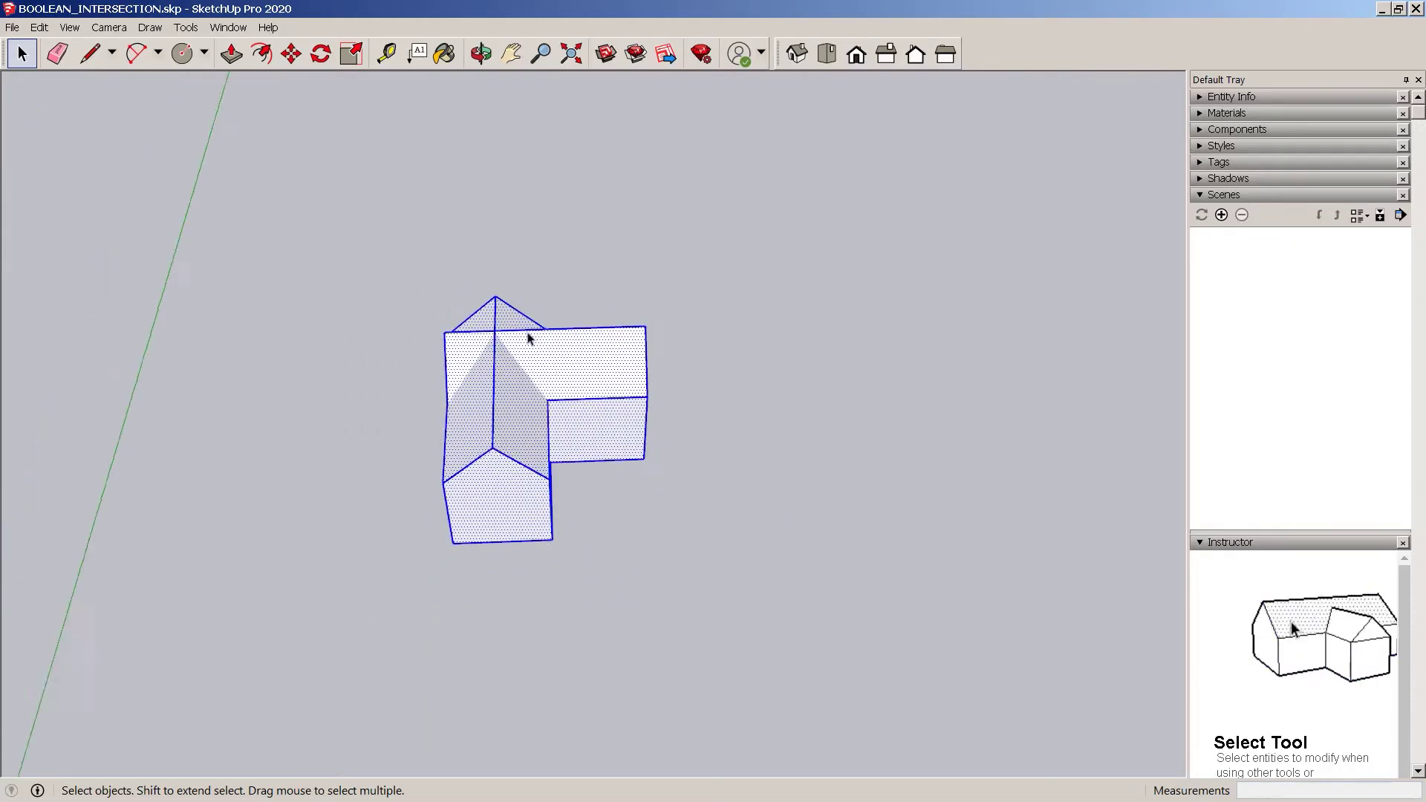
{"action": "middle_click_drag", "start_coordinate": [541, 557], "coordinate": [561, 387]}
{"action": "scroll", "coordinate": [561, 387], "scroll_direction": "up", "scroll_amount": 2}
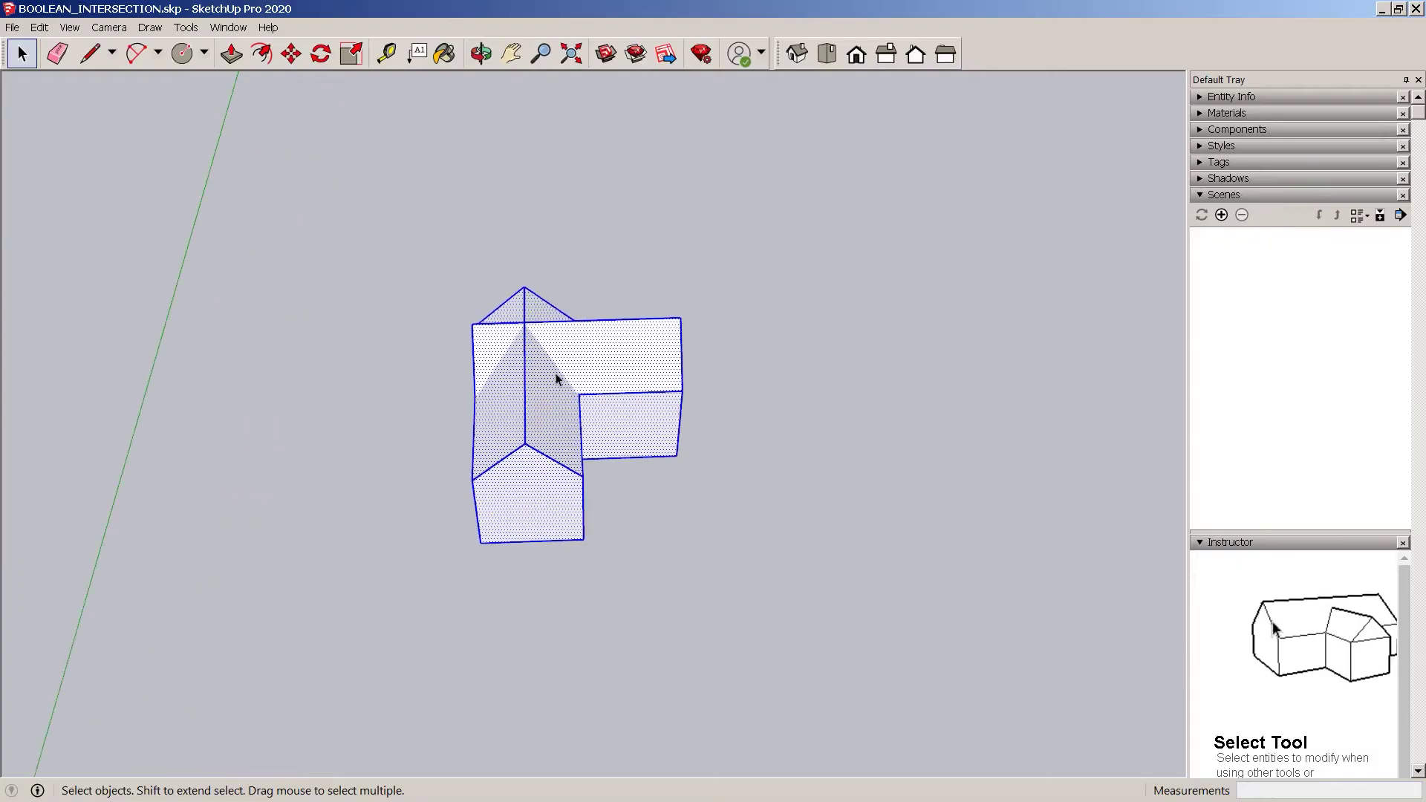
{"action": "right_click", "coordinate": [593, 355]}
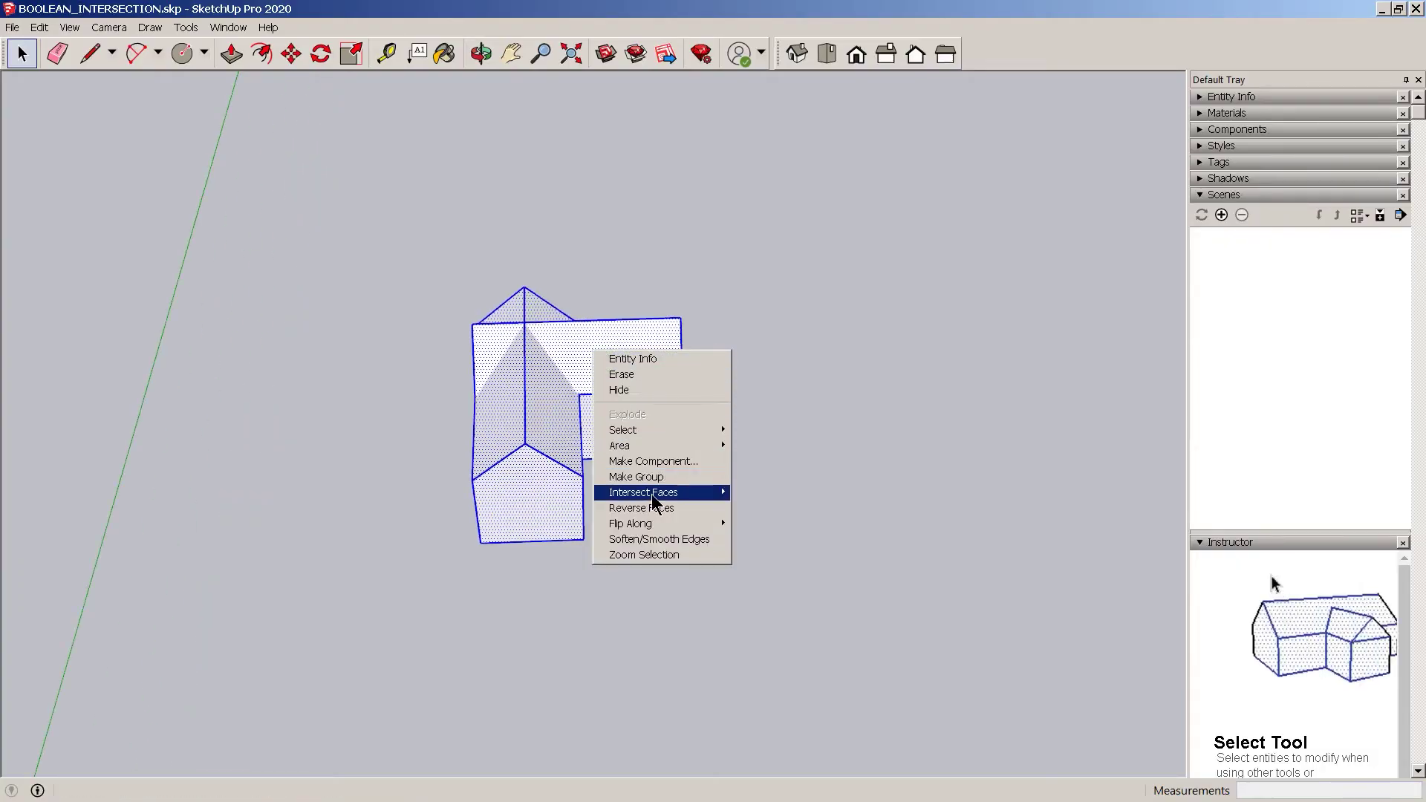
{"action": "mouse_move", "coordinate": [652, 493]}
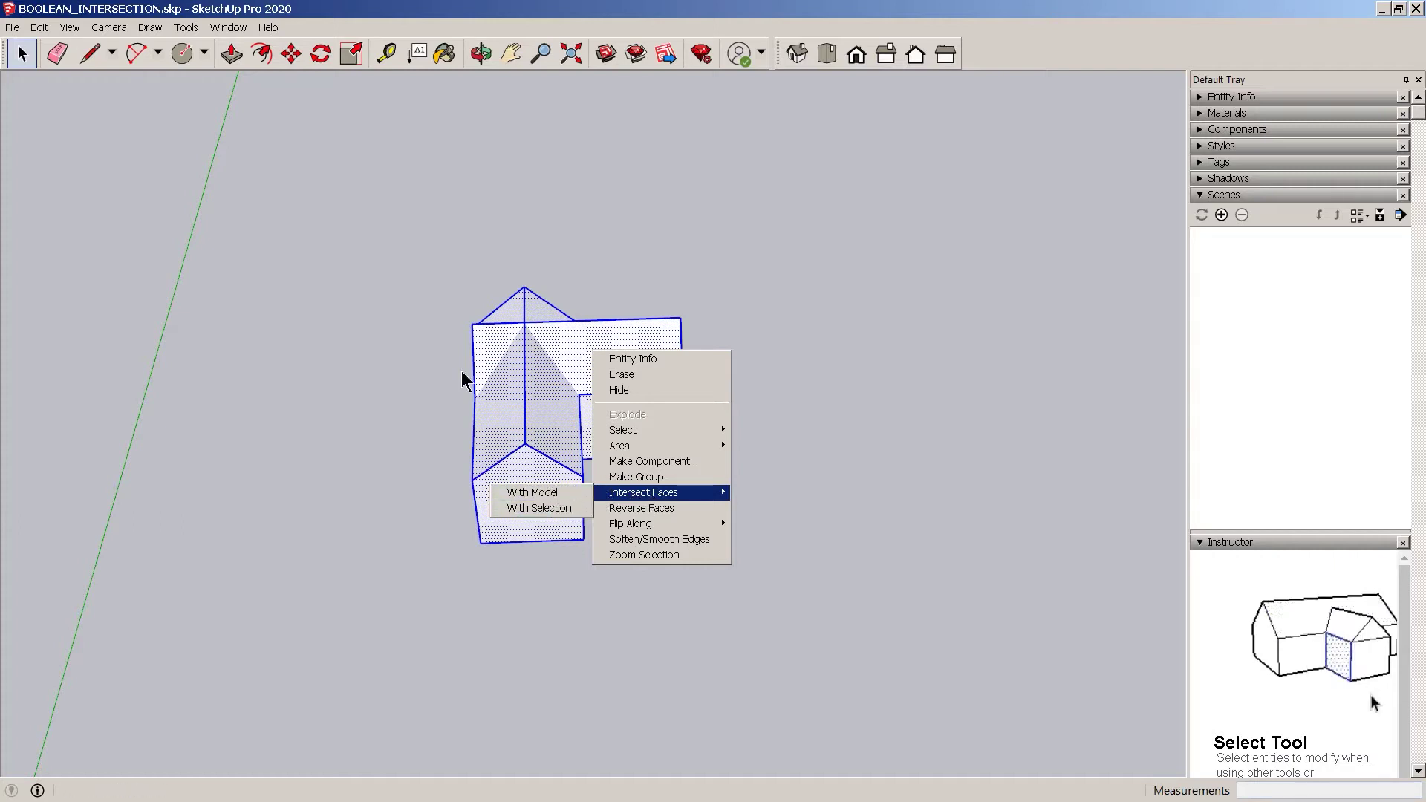
{"action": "left_click", "coordinate": [558, 507]}
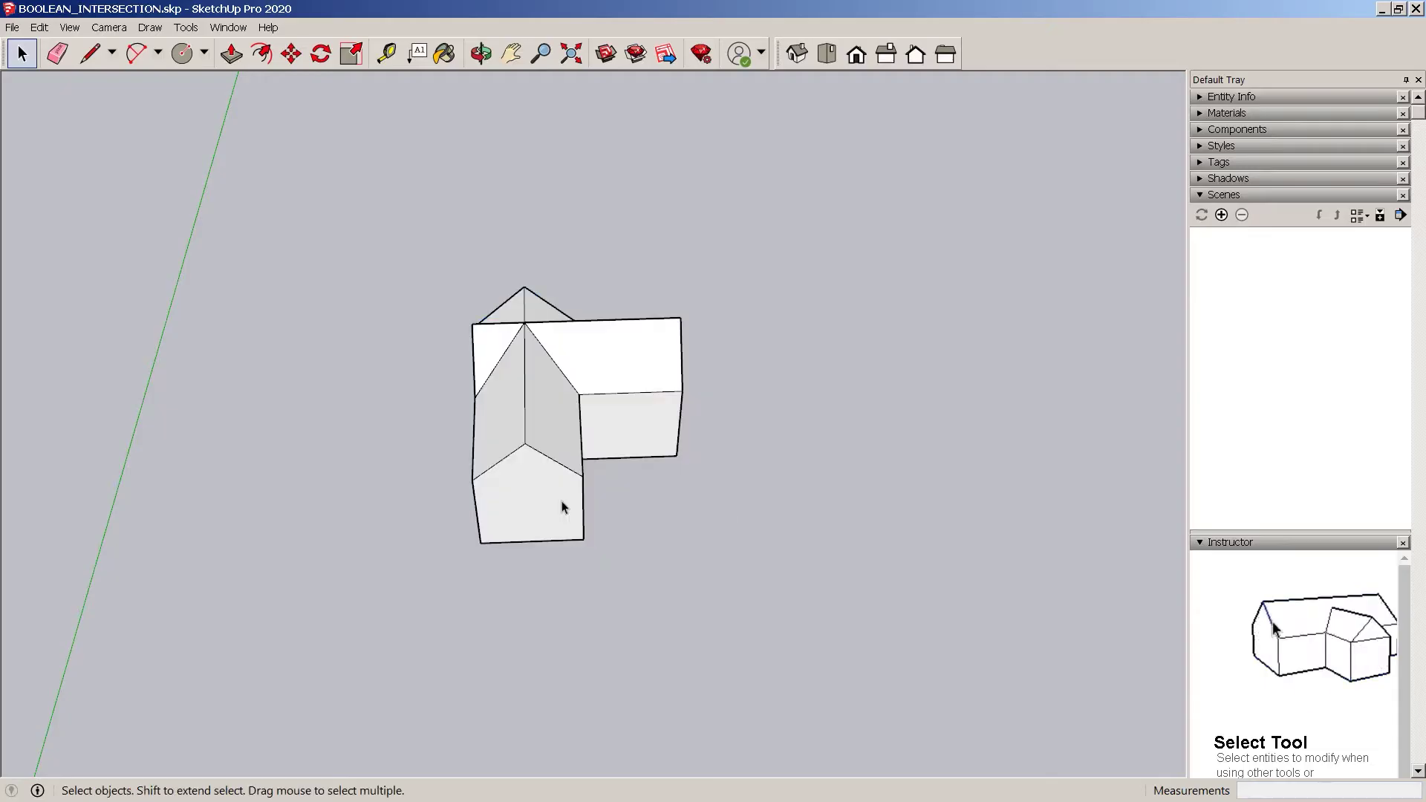
Delete the edges of the crossing house's stub that protrudes through the far side of the main house
{"action": "middle_click_drag", "start_coordinate": [497, 449], "coordinate": [517, 413]}
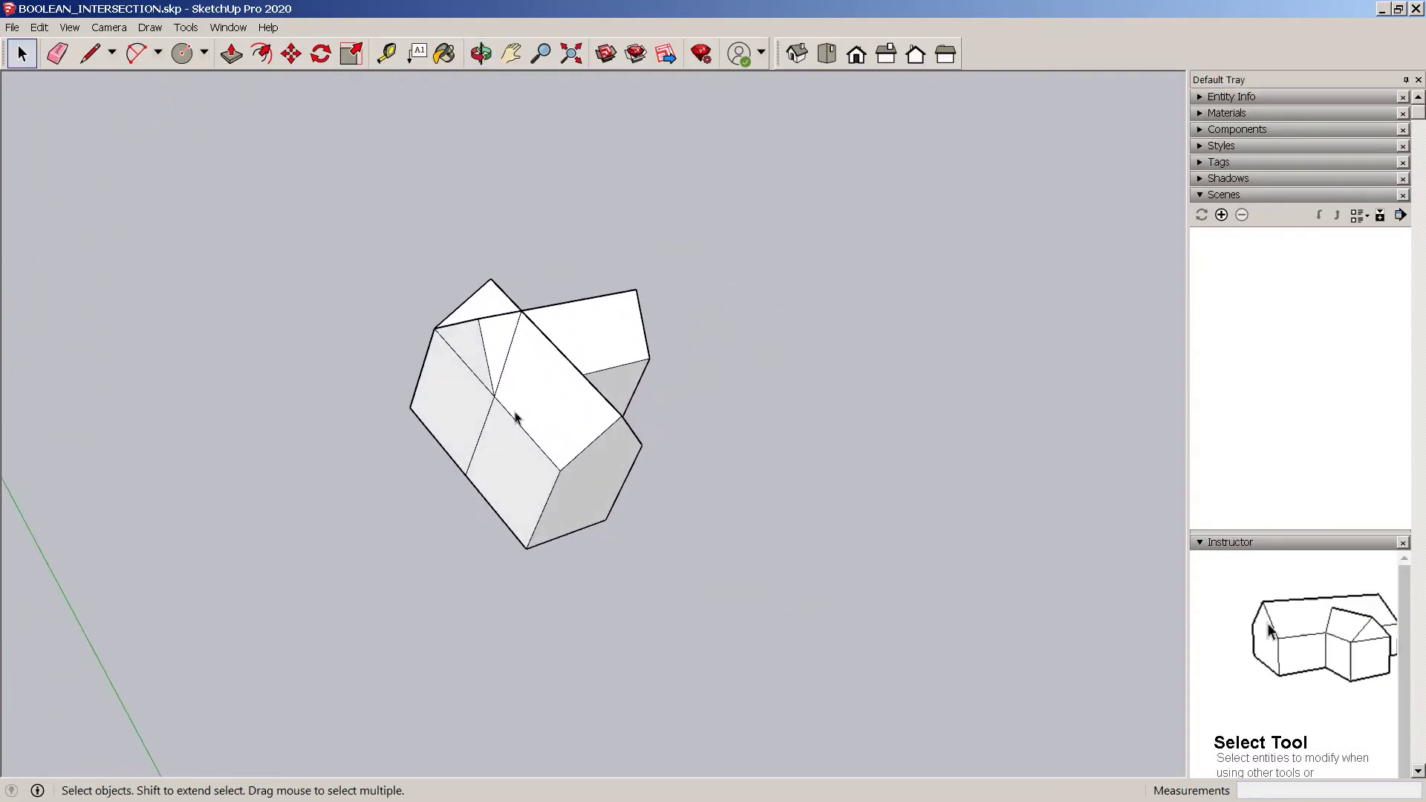
{"action": "scroll", "coordinate": [541, 319], "scroll_direction": "up", "scroll_amount": 5}
{"action": "left_click", "coordinate": [502, 371]}
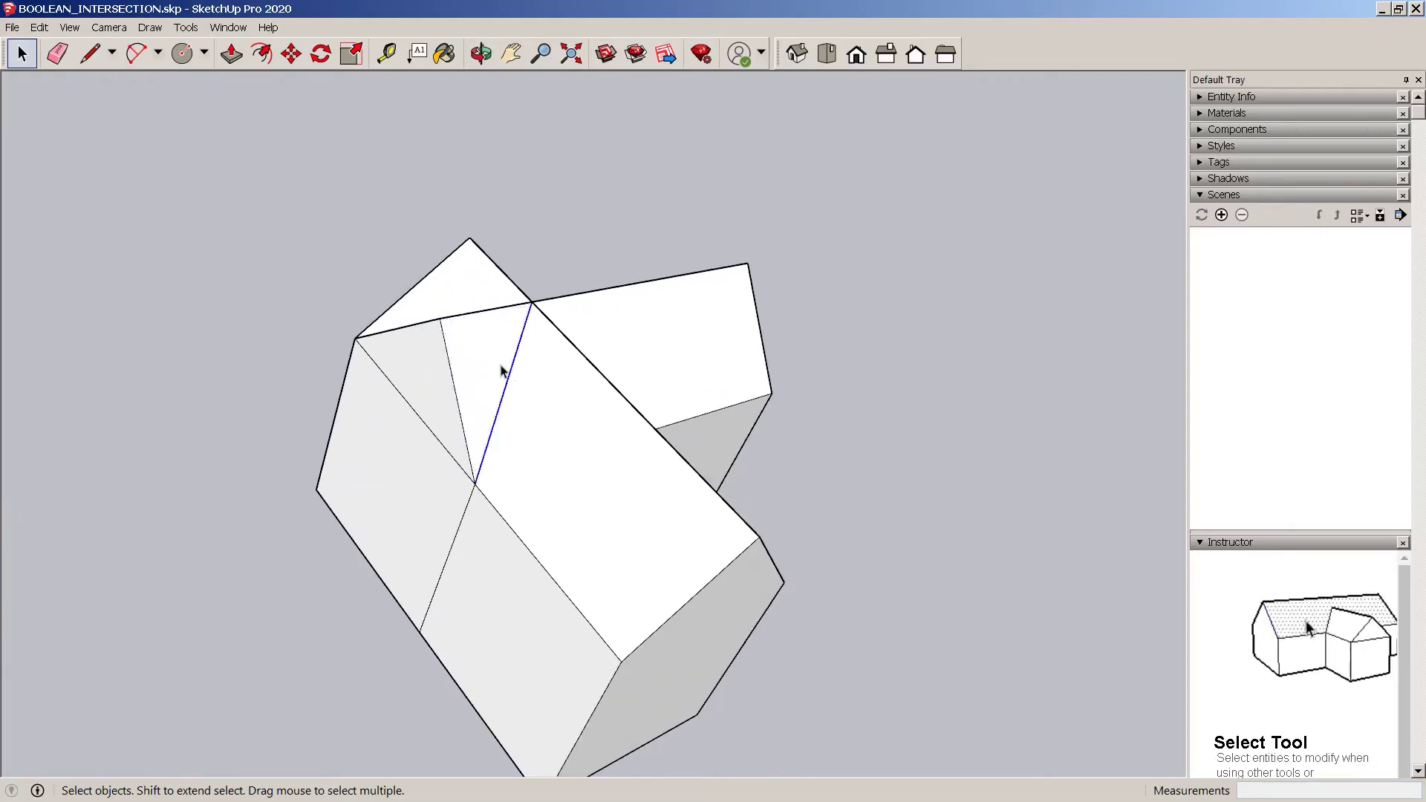
{"action": "left_click", "coordinate": [446, 350]}
{"action": "key", "text": "Delete"}
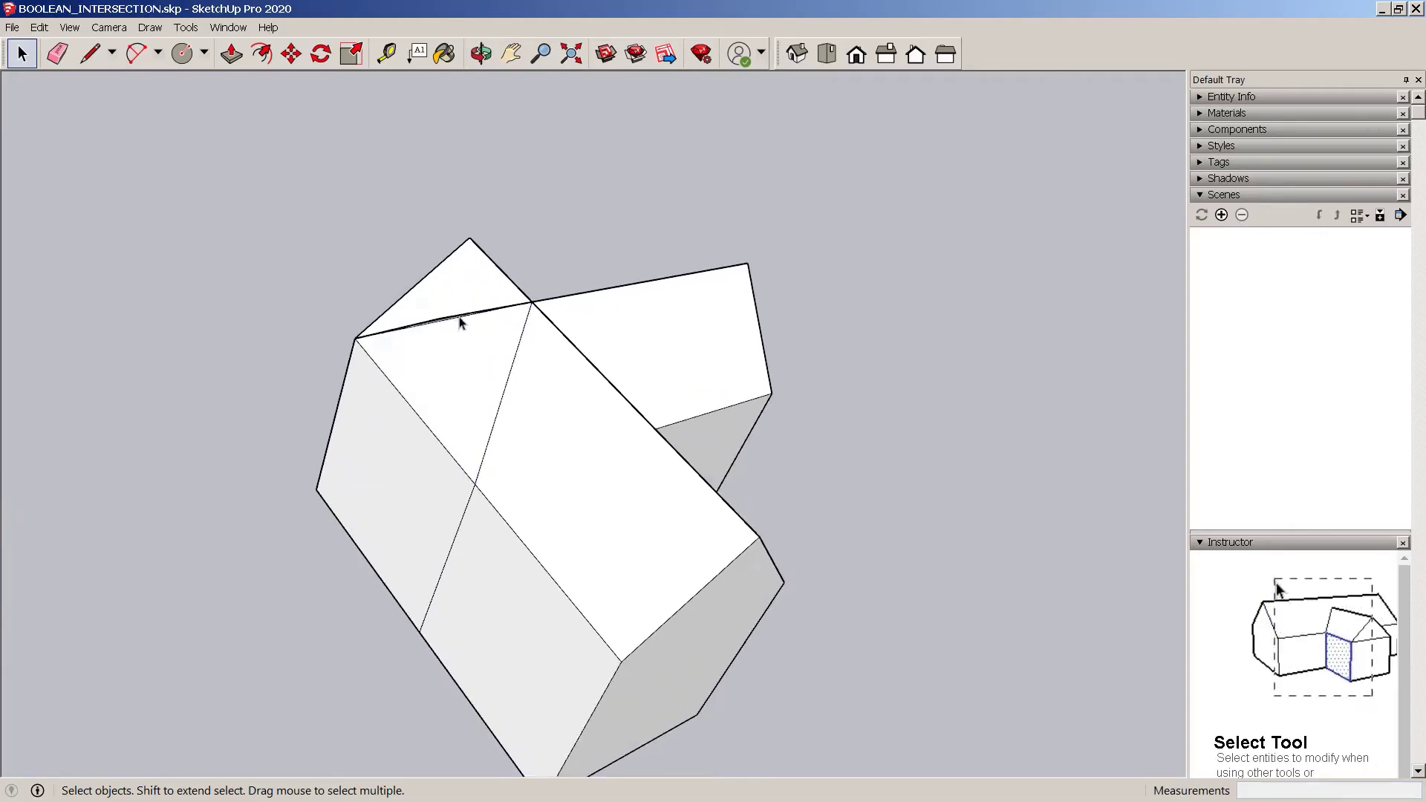
{"action": "left_click", "coordinate": [461, 318]}
{"action": "middle_click_drag", "start_coordinate": [474, 359], "coordinate": [468, 430]}
{"action": "scroll", "coordinate": [594, 416], "scroll_direction": "up", "scroll_amount": 3}
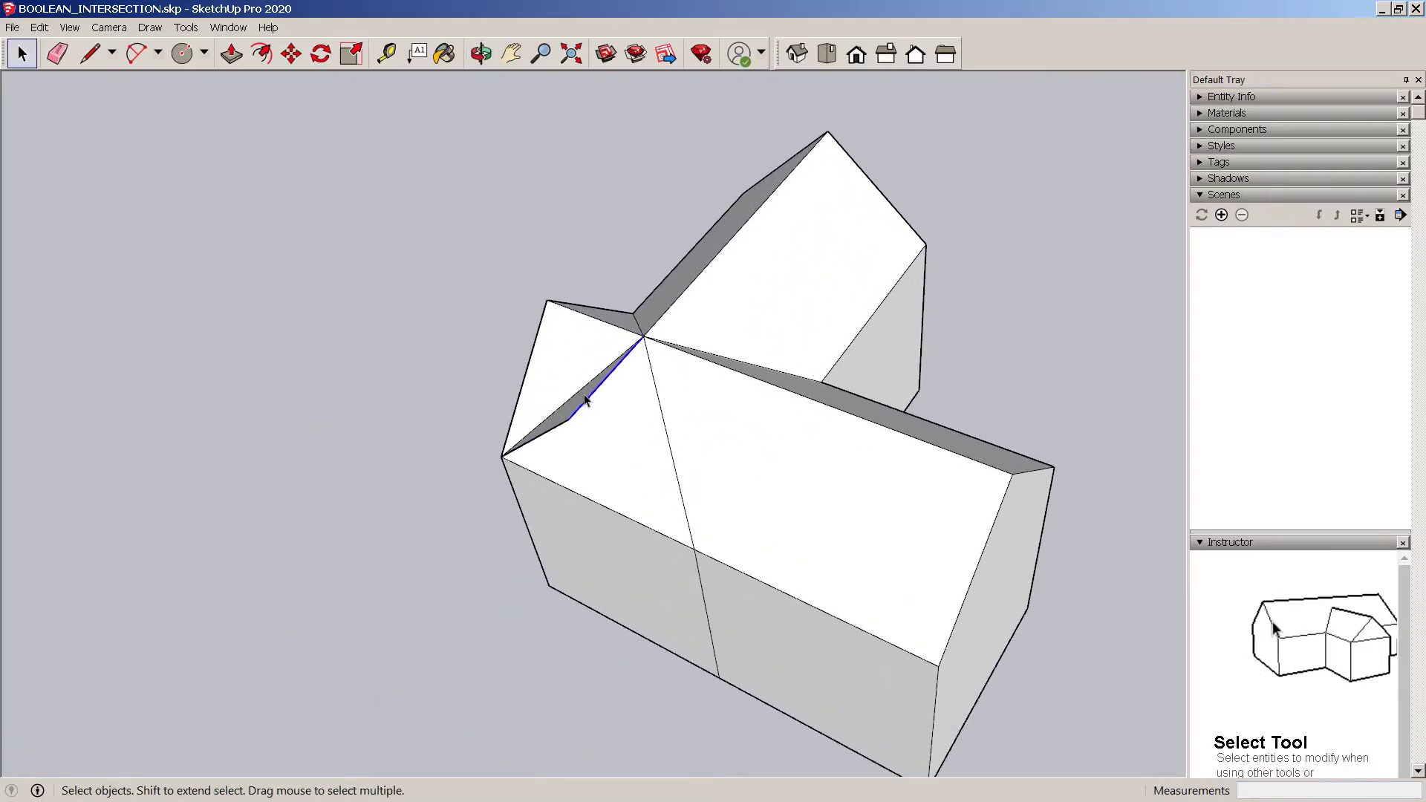
{"action": "key", "text": "Delete"}
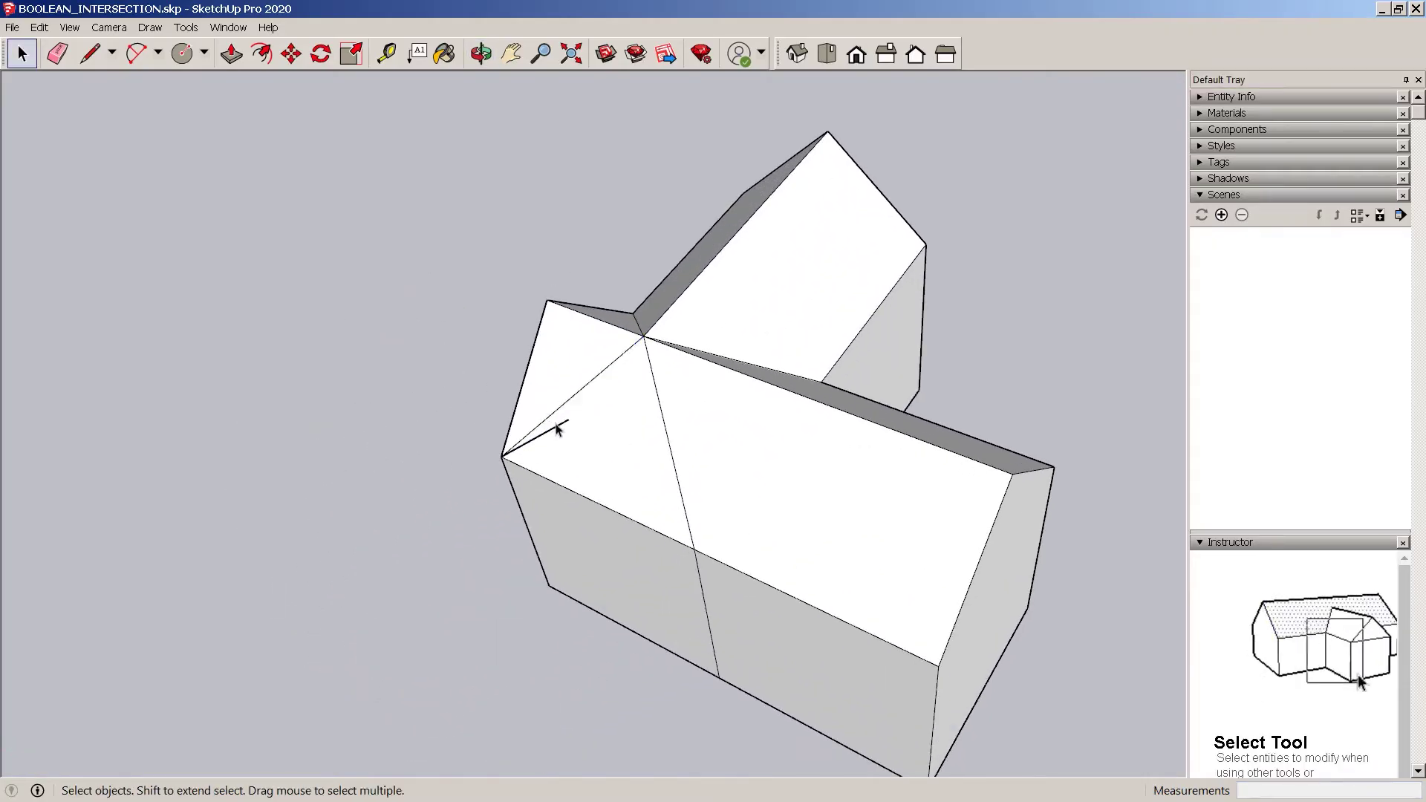
{"action": "left_click", "coordinate": [558, 428]}
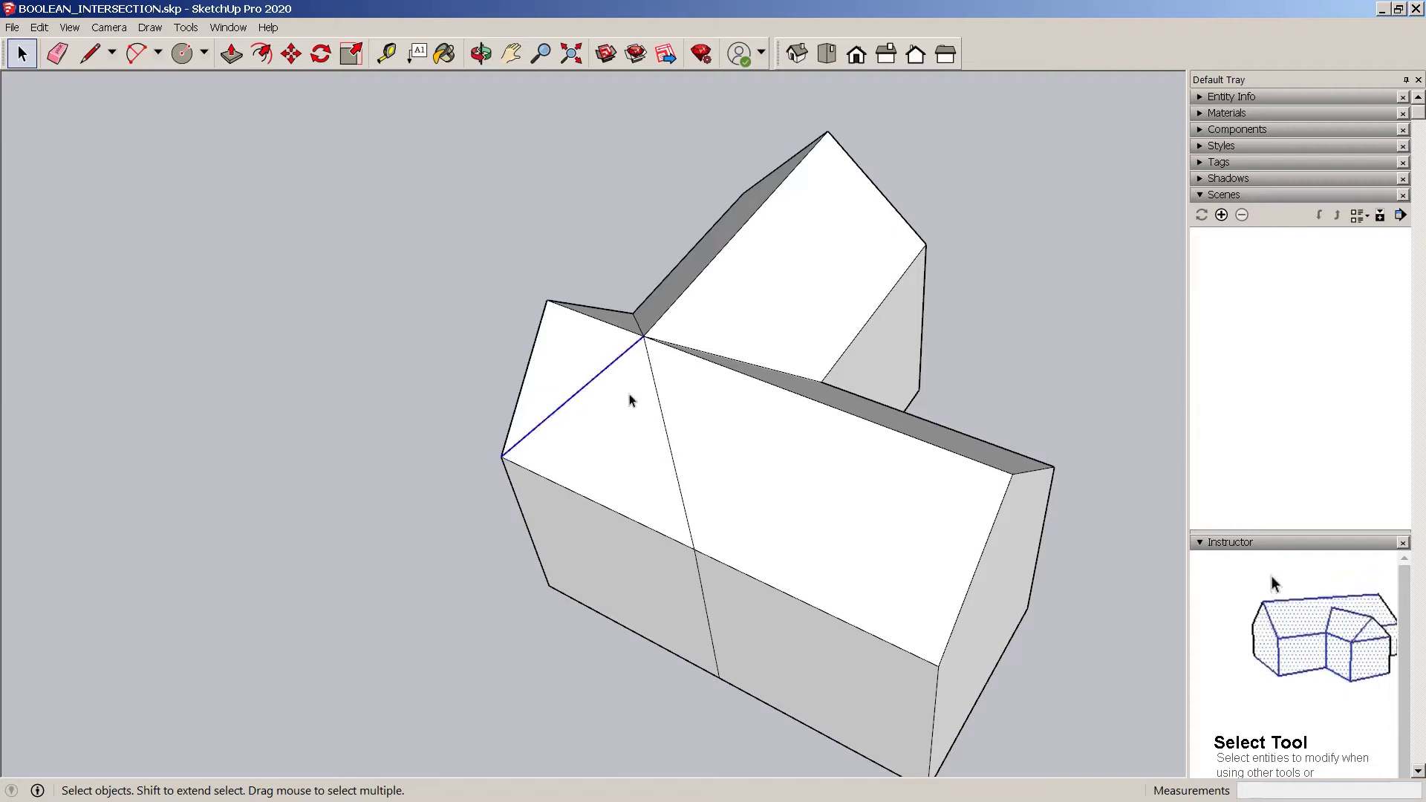
{"action": "key", "text": "Delete"}
Delete the leftover intersection lines across the main house's rear roof slope and wall
{"action": "left_click", "coordinate": [655, 403]}
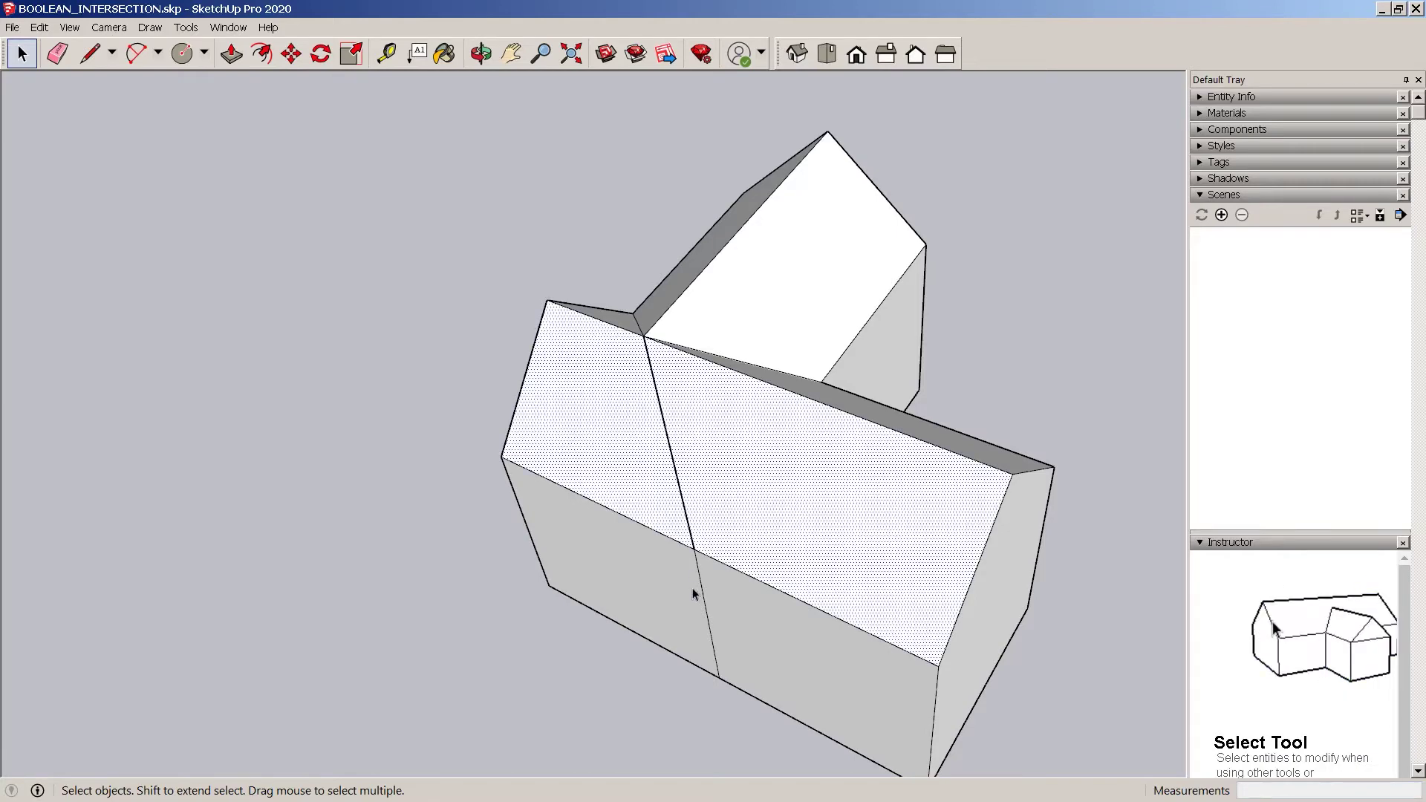
{"action": "left_click", "coordinate": [686, 525]}
{"action": "key", "text": "Delete"}
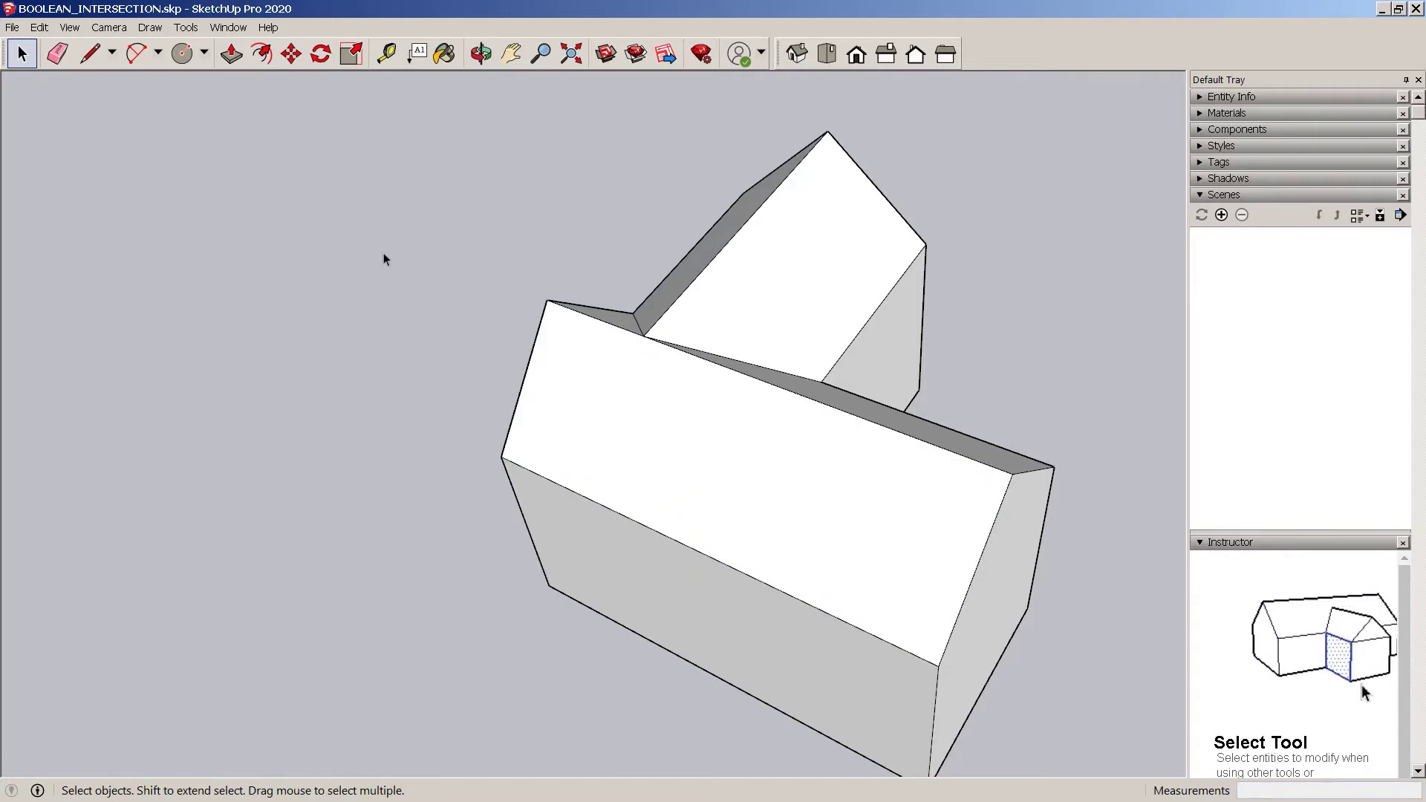
Push/Pull the main house's front gable end outward by 2.00 m to lengthen that wing
{"action": "scroll", "coordinate": [385, 258], "scroll_direction": "down", "scroll_amount": 3}
{"action": "middle_click_drag", "start_coordinate": [853, 560], "coordinate": [729, 650]}
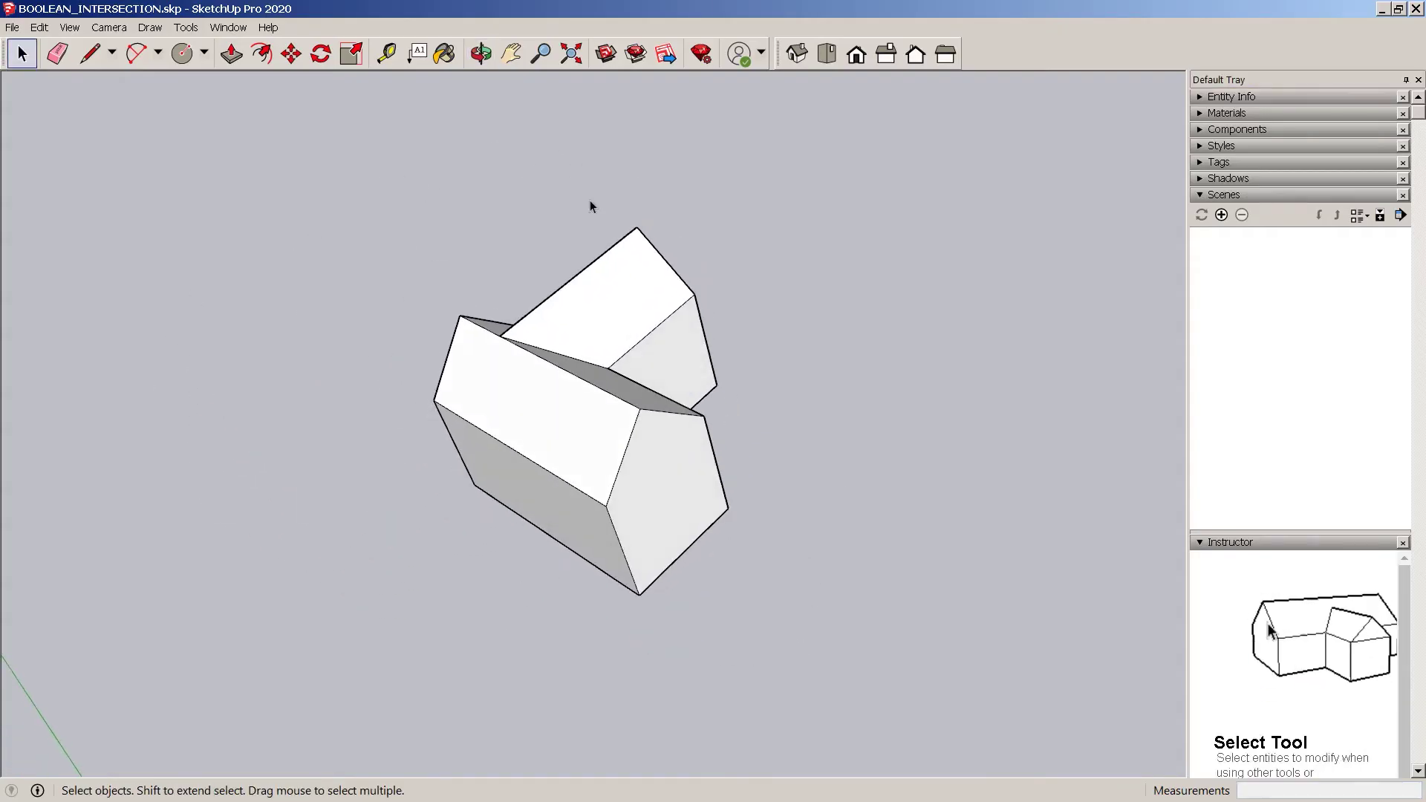
{"action": "left_click", "coordinate": [800, 53]}
{"action": "middle_click_drag", "start_coordinate": [721, 353], "coordinate": [468, 599]}
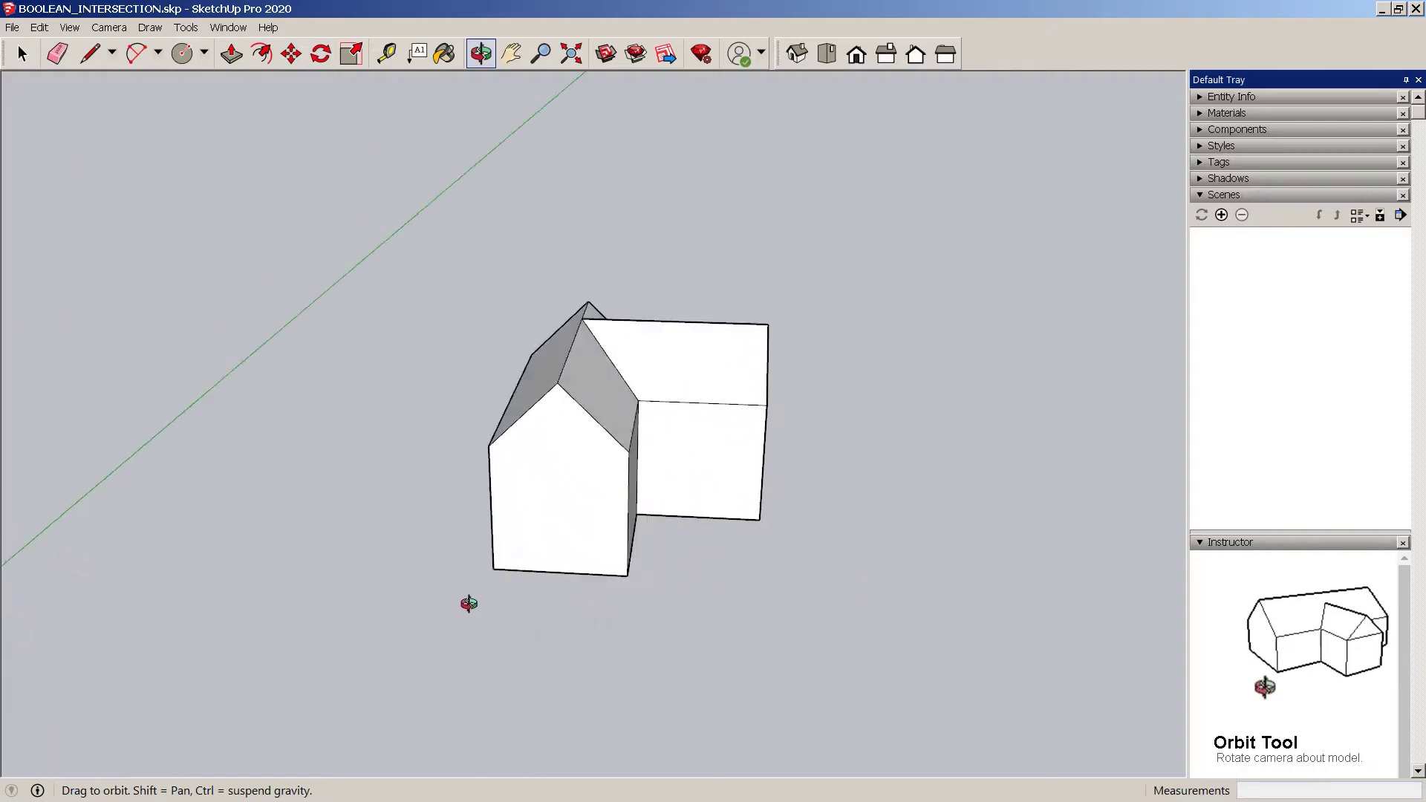
{"action": "middle_click_drag", "start_coordinate": [706, 525], "coordinate": [891, 499]}
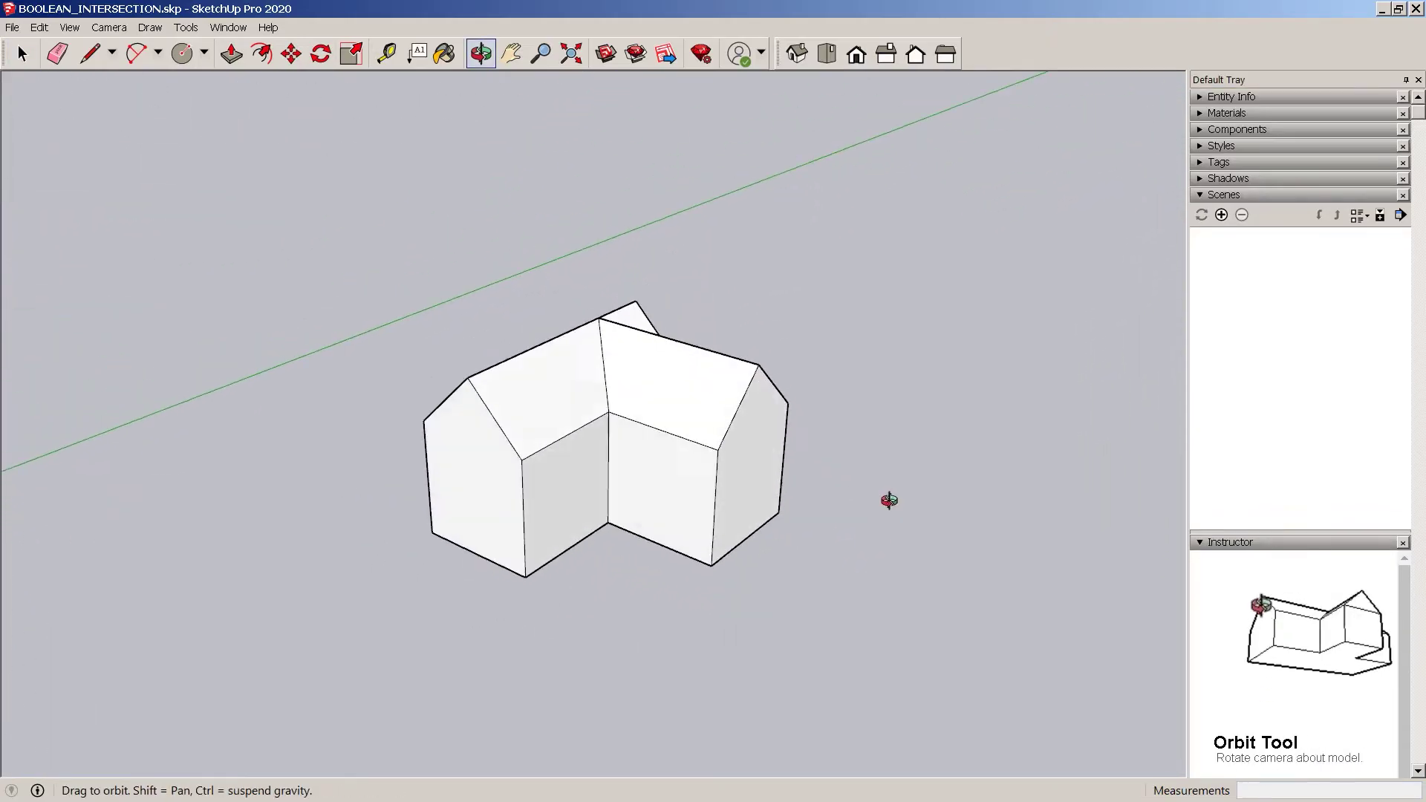
{"action": "middle_click_drag", "start_coordinate": [567, 468], "coordinate": [516, 525]}
{"action": "left_click", "coordinate": [504, 507]}
{"action": "key", "text": "p"}
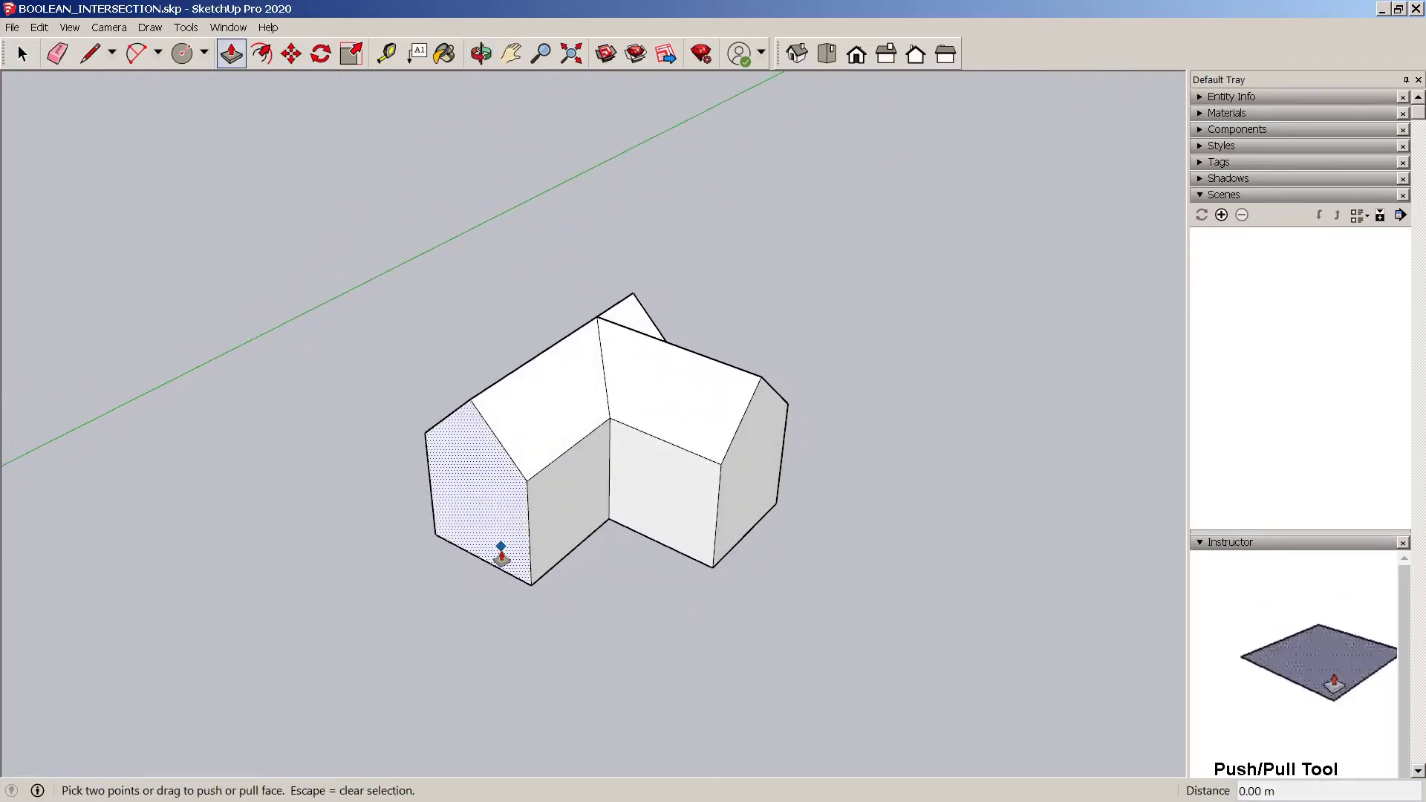
{"action": "left_click", "coordinate": [502, 551]}
{"action": "left_click", "coordinate": [387, 629]}
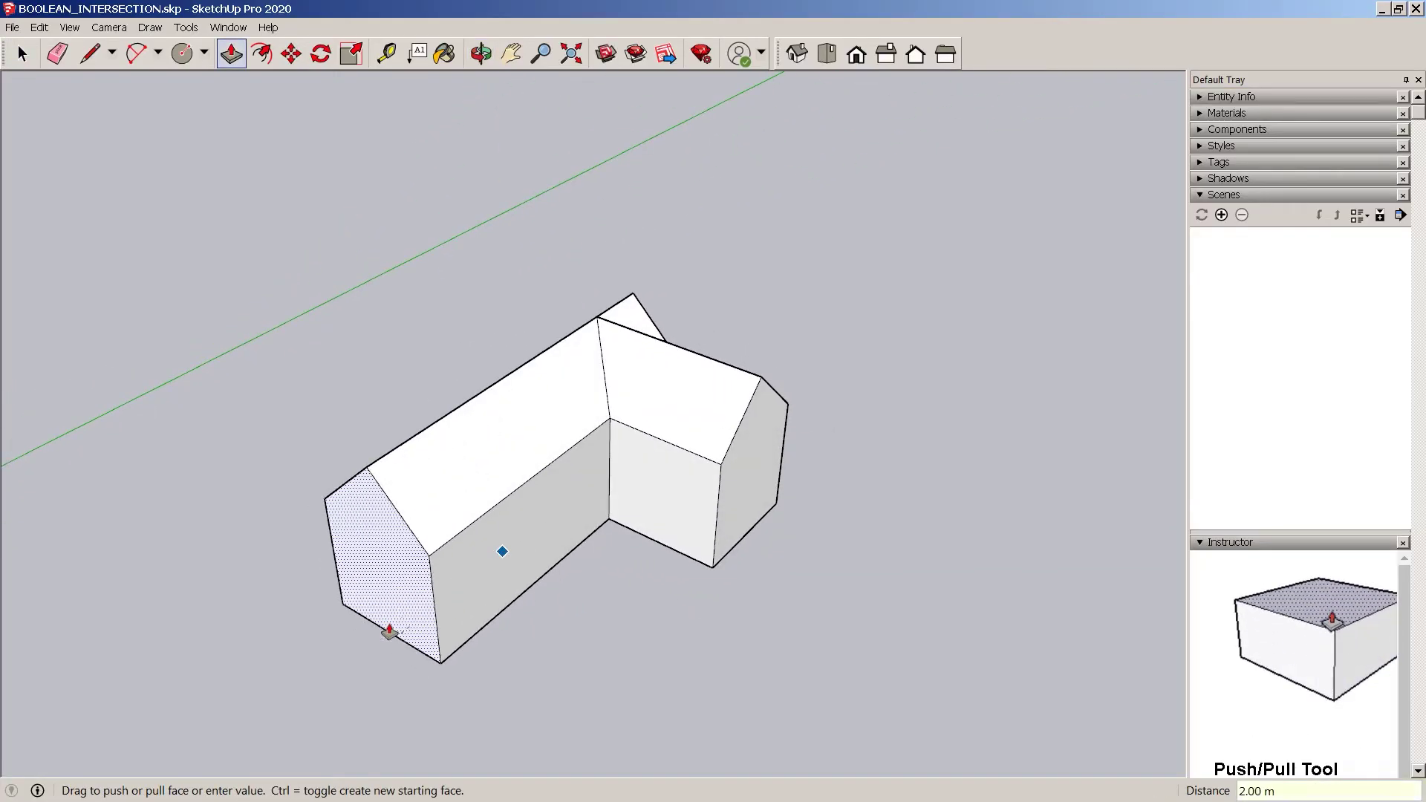
{"action": "key", "text": "space"}
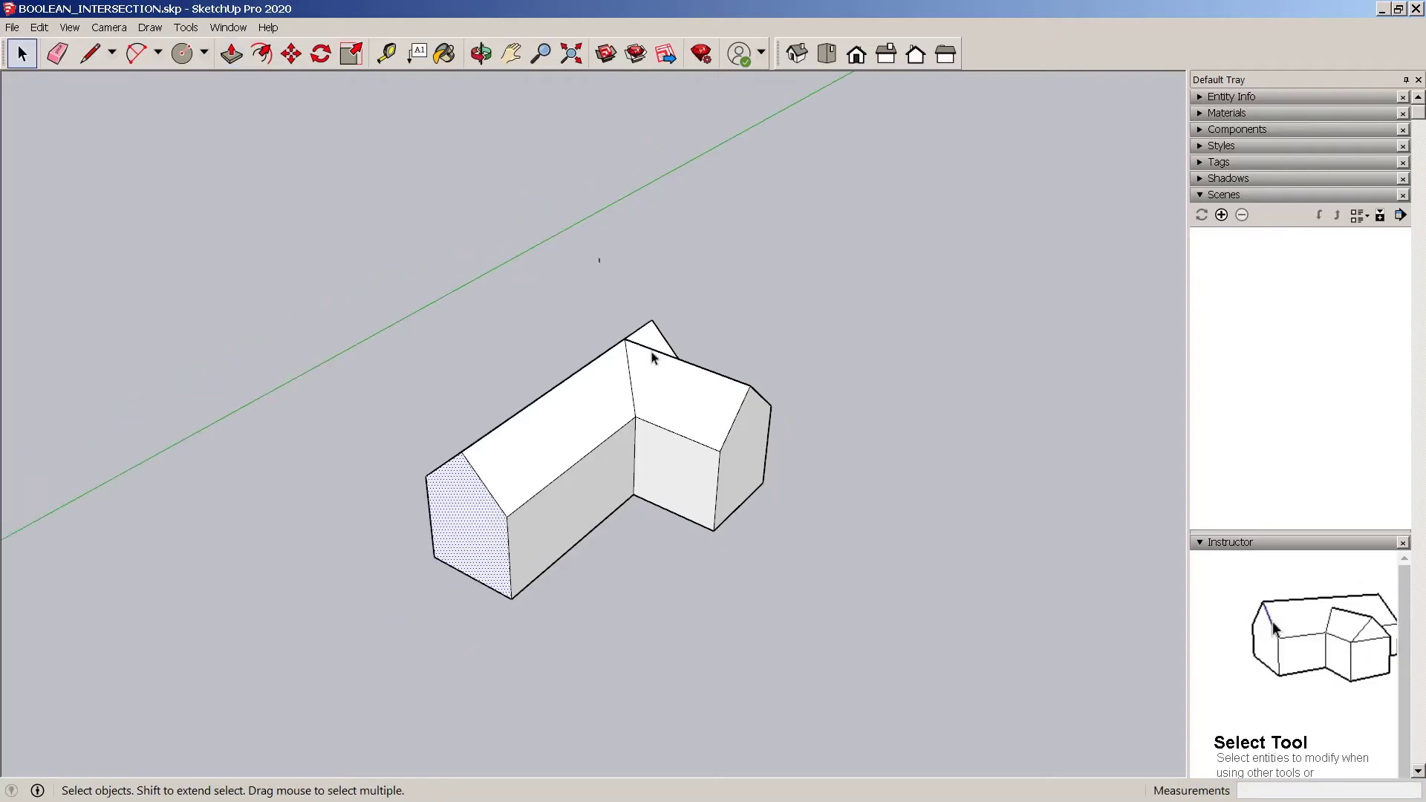
Try copying the crossing side wing 2 m along the green axis toward the main house's front gable
{"action": "left_click_drag", "start_coordinate": [599, 258], "coordinate": [525, 230]}
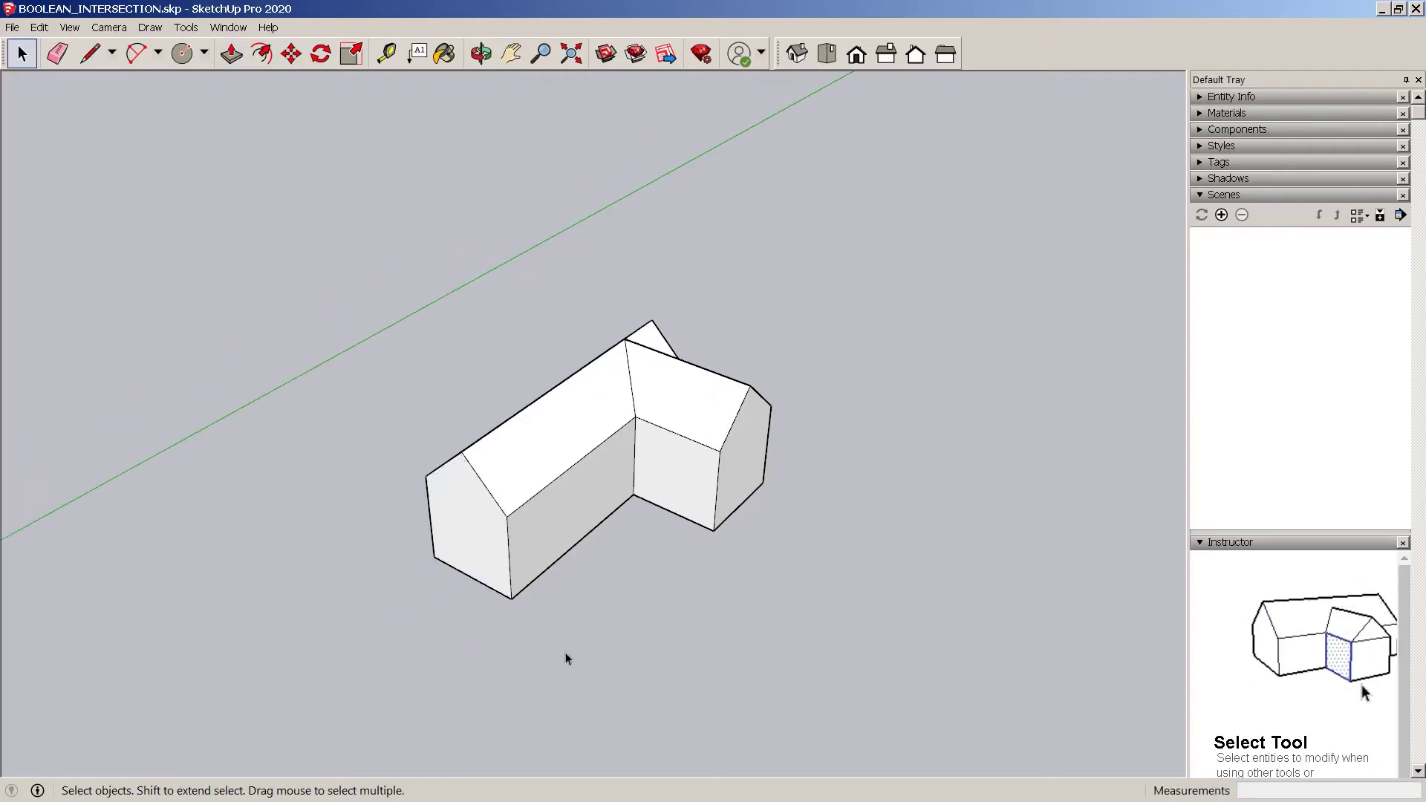
{"action": "key", "text": "o"}
{"action": "left_click_drag", "start_coordinate": [620, 611], "coordinate": [962, 685]}
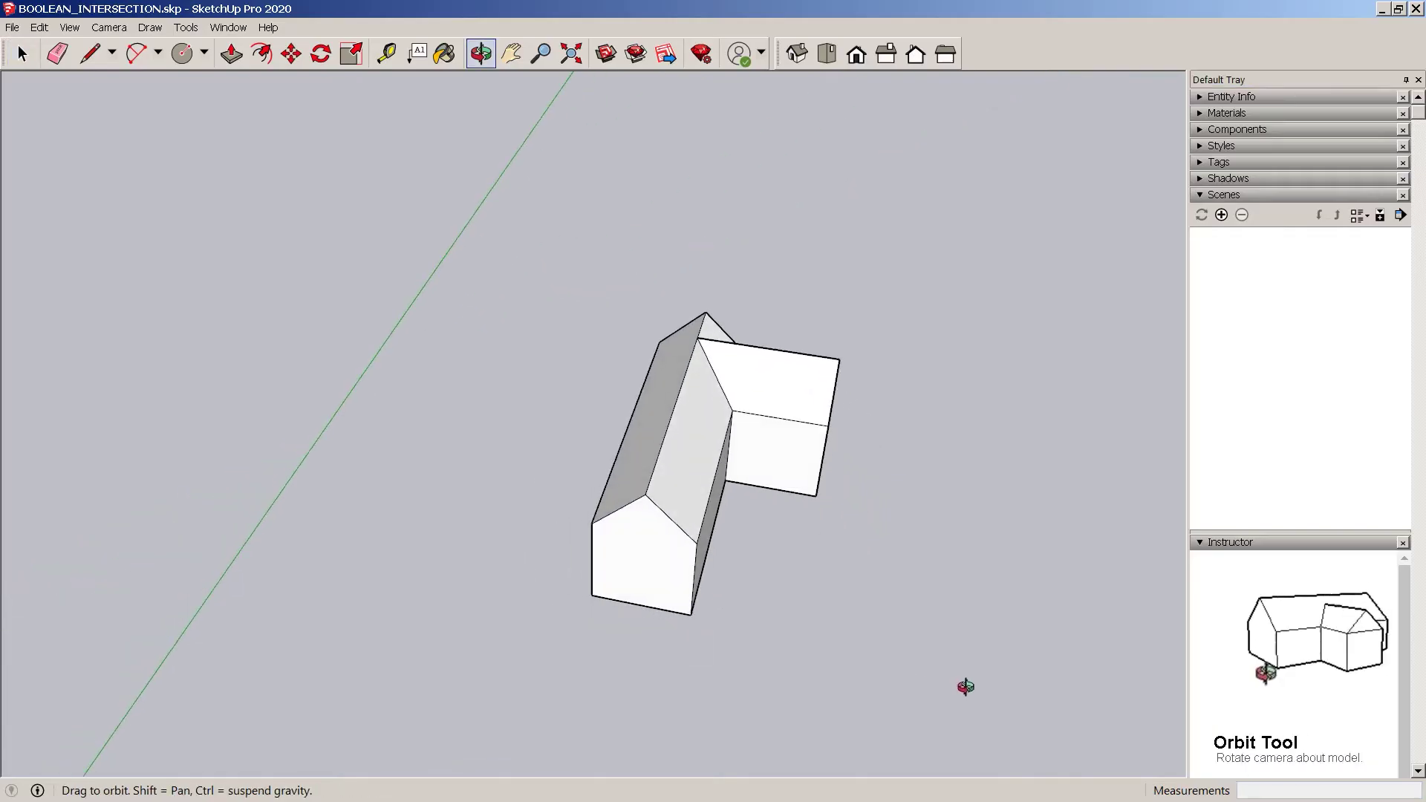
{"action": "key", "text": "space"}
{"action": "left_click_drag", "start_coordinate": [788, 312], "coordinate": [773, 309]}
{"action": "scroll", "coordinate": [765, 311], "scroll_direction": "up", "scroll_amount": 1}
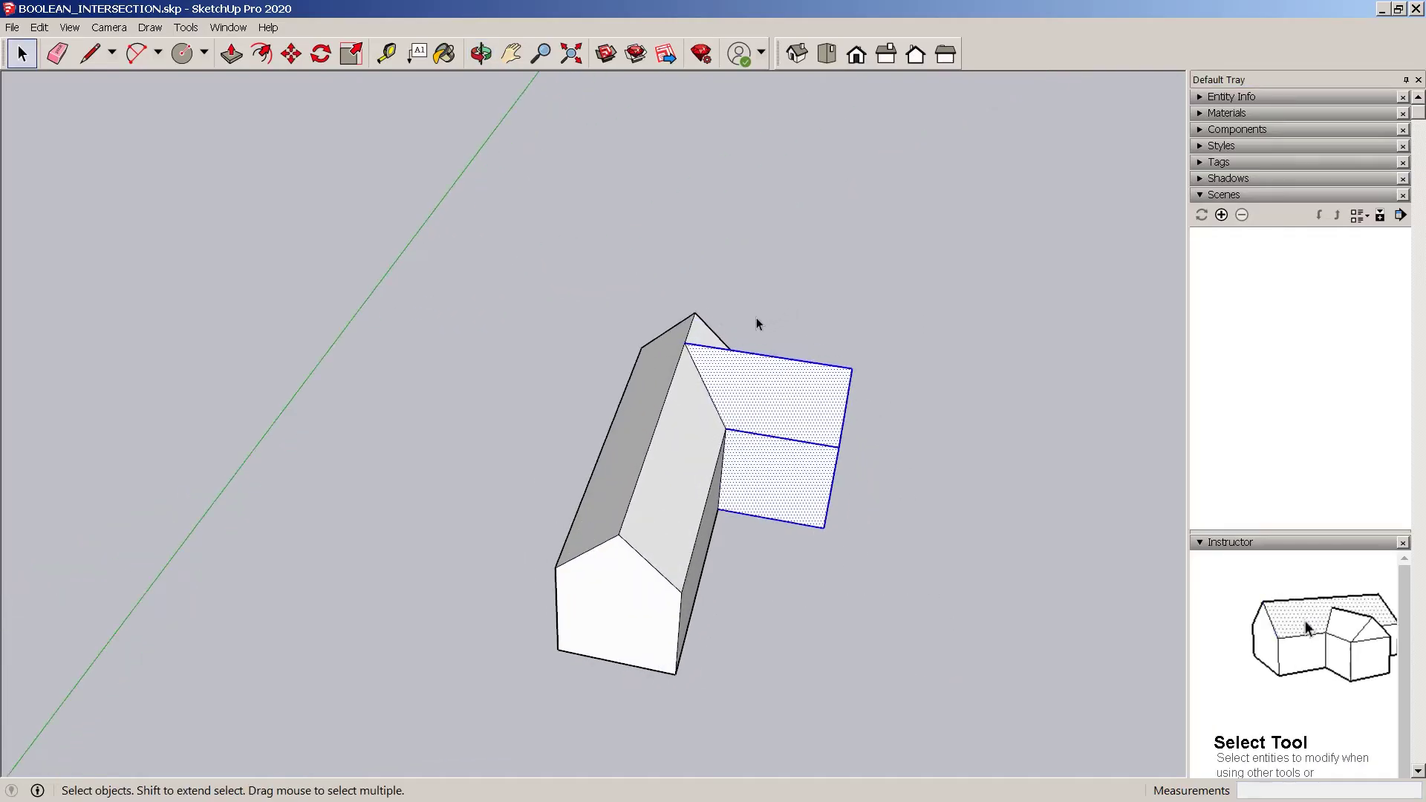
{"action": "key", "text": "m"}
{"action": "left_click", "coordinate": [689, 325]}
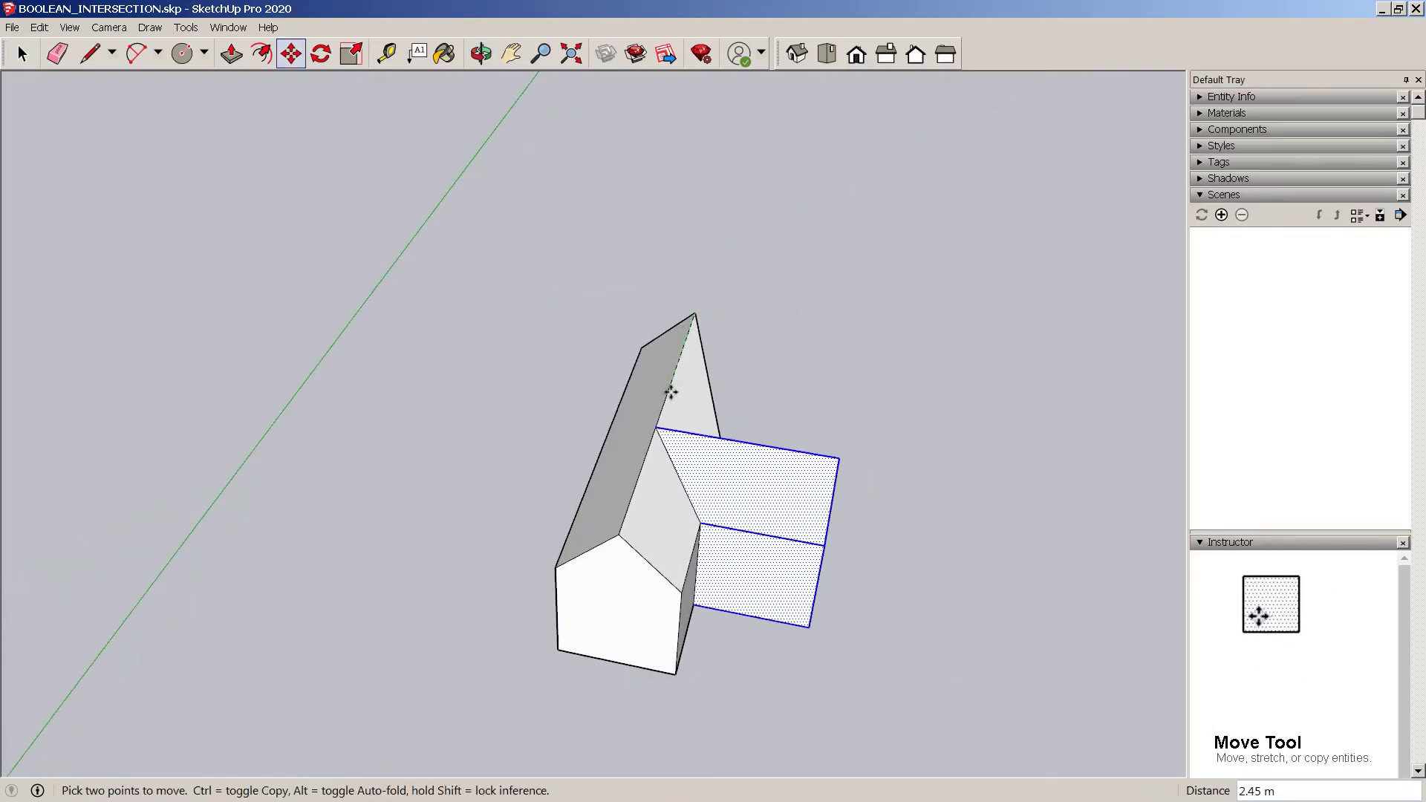
{"action": "key", "text": "ctrl"}
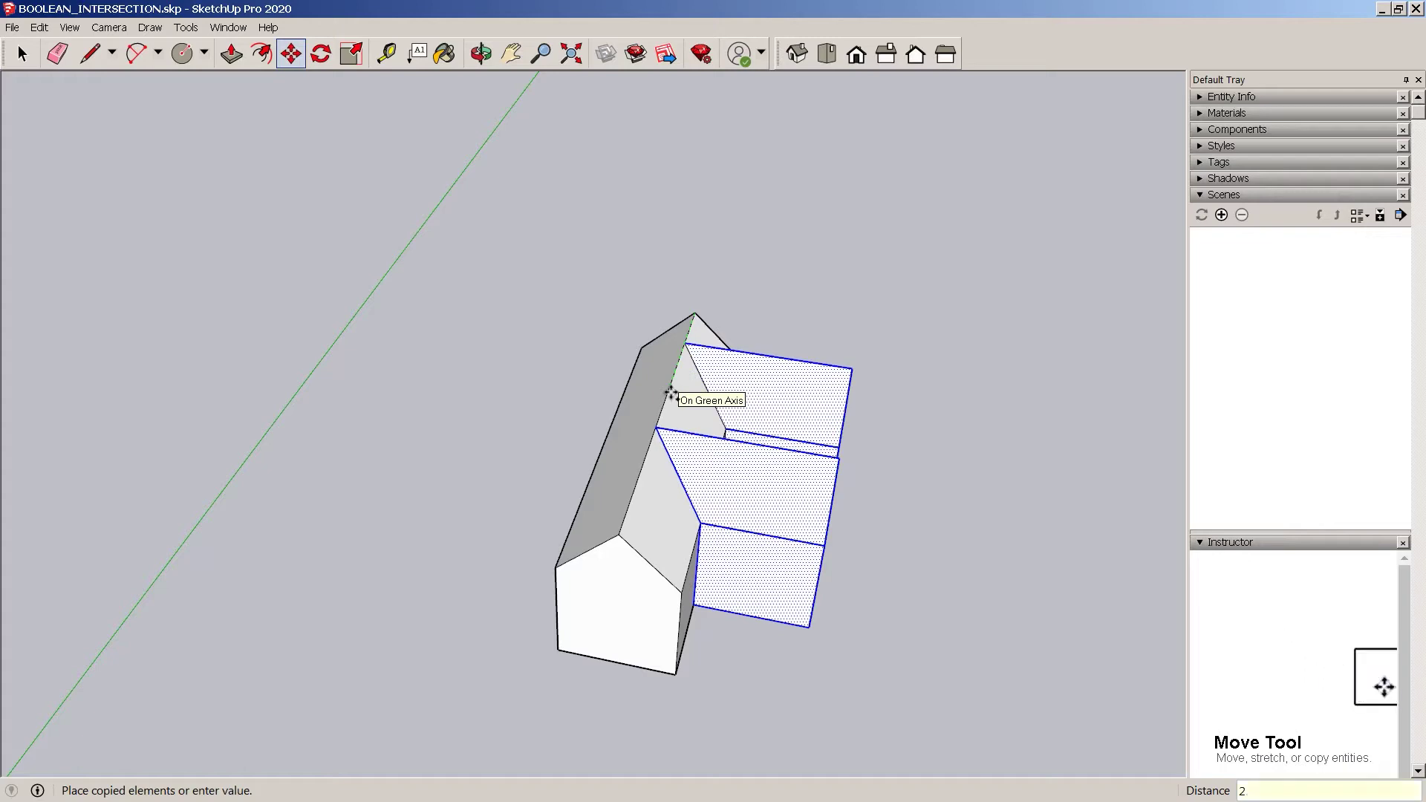
{"action": "key", "text": "Return"}
{"action": "key", "text": "space"}
{"action": "mouse_move", "coordinate": [652, 493]}
{"action": "middle_mouse_down"}
{"action": "mouse_move", "coordinate": [455, 414]}
{"action": "mouse_move", "coordinate": [851, 556]}
{"action": "mouse_move", "coordinate": [767, 544]}
{"action": "mouse_move", "coordinate": [738, 567]}
{"action": "mouse_move", "coordinate": [722, 537]}
{"action": "middle_mouse_up"}
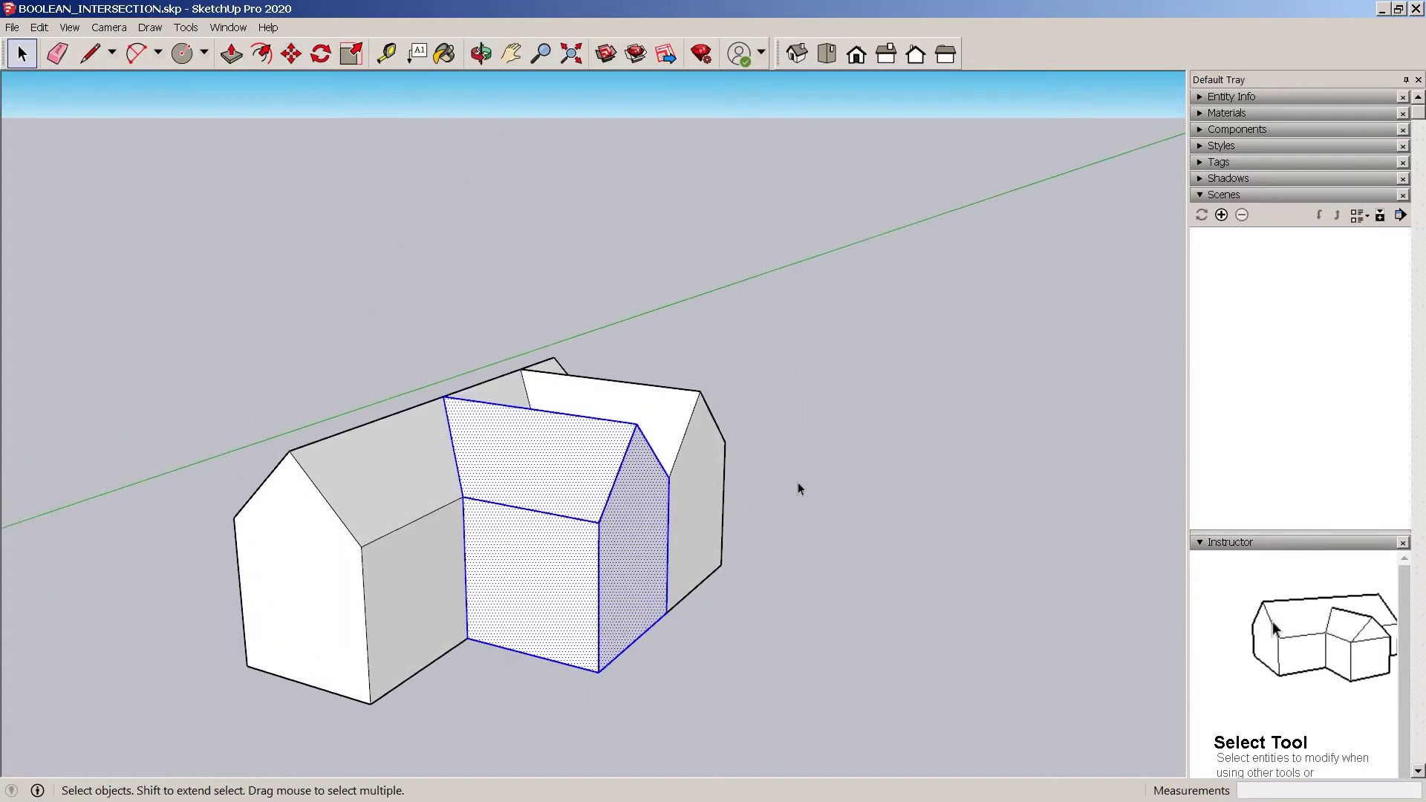
Try moving the copied wing farther along the green axis and undo the copy
{"action": "key", "text": "m"}
{"action": "left_click", "coordinate": [834, 496]}
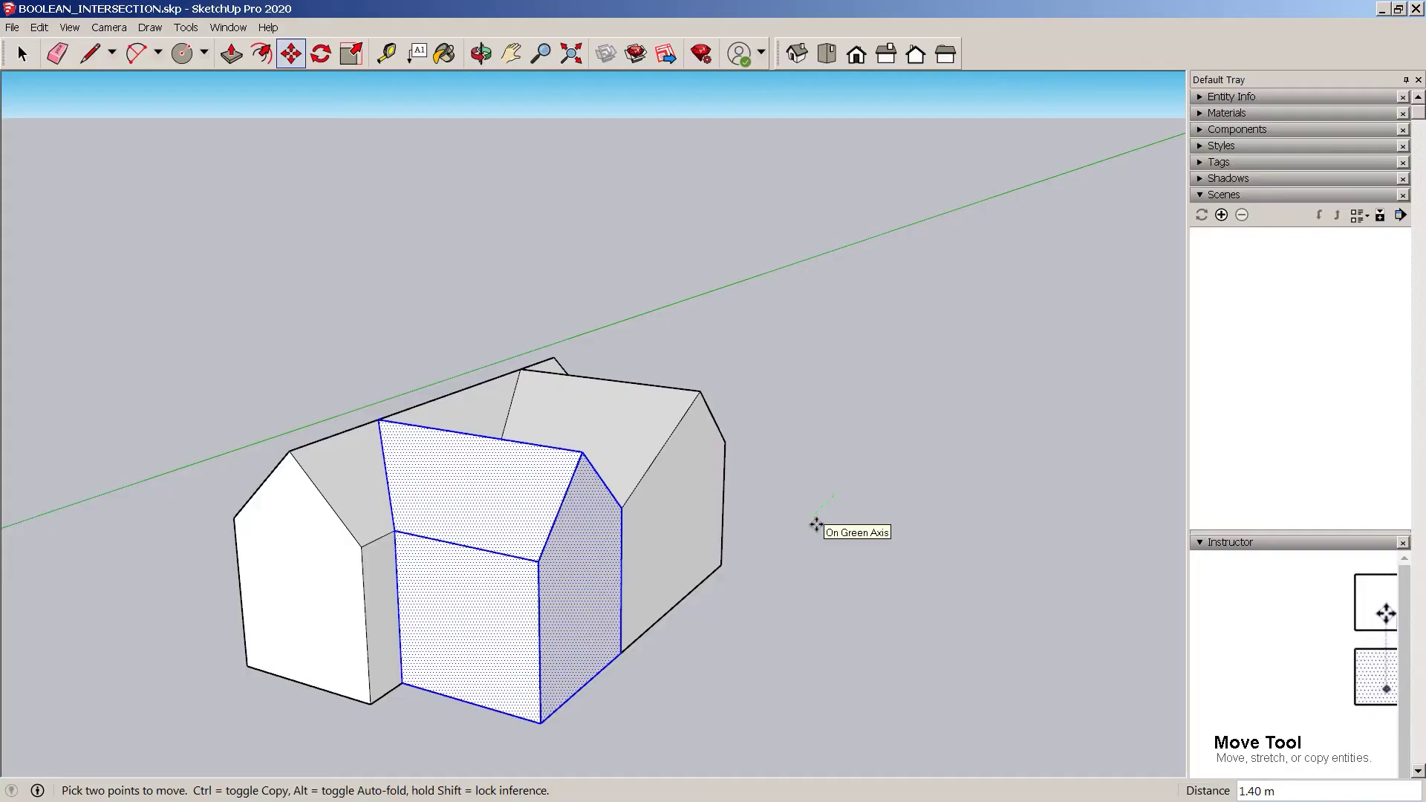
{"action": "key", "text": "Escape"}
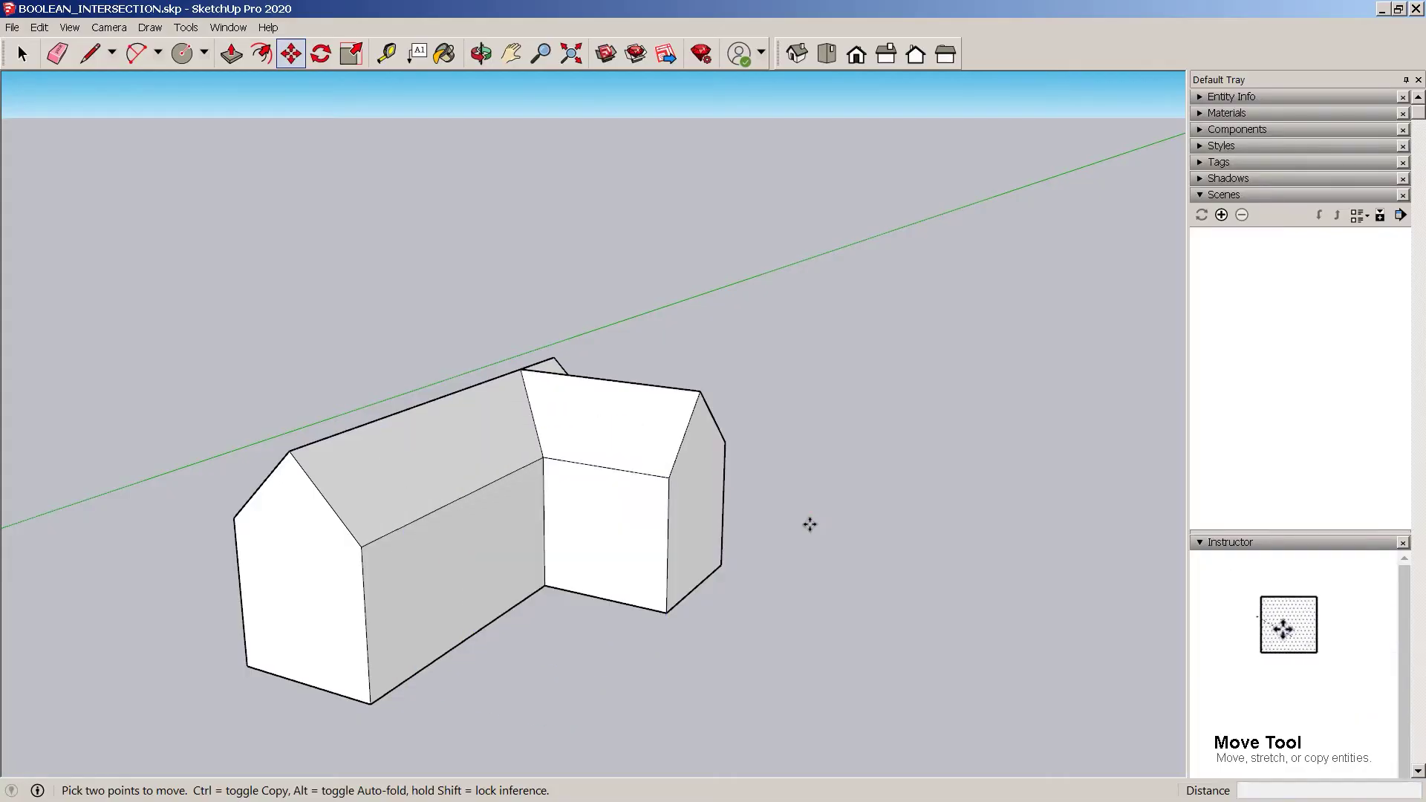
Copy the whole side wing 3 m along the green axis toward the main house's front gable
{"action": "middle_click_drag", "start_coordinate": [681, 522], "coordinate": [739, 420]}
{"action": "key", "text": "space"}
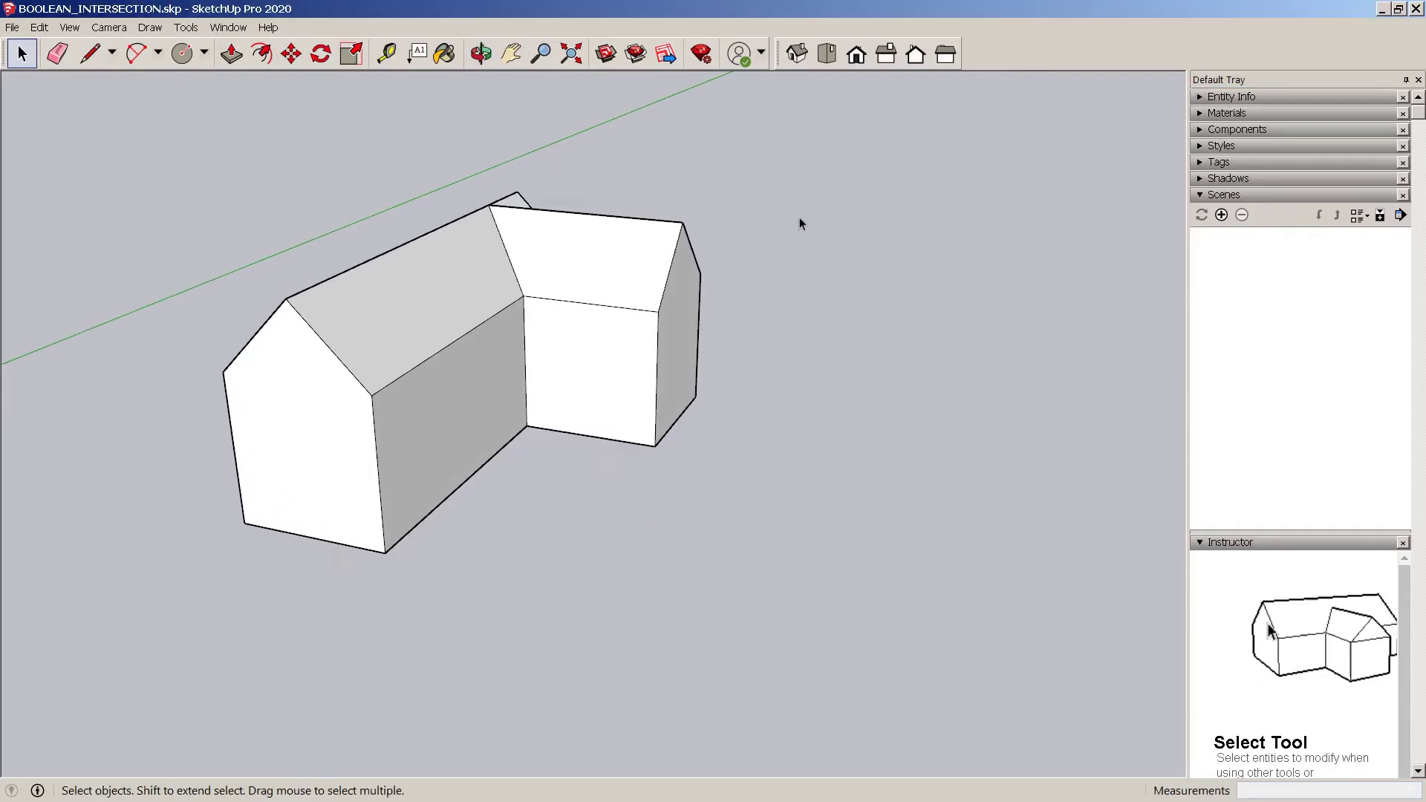
{"action": "left_click_drag", "start_coordinate": [637, 519], "coordinate": [639, 519]}
{"action": "key", "text": "m"}
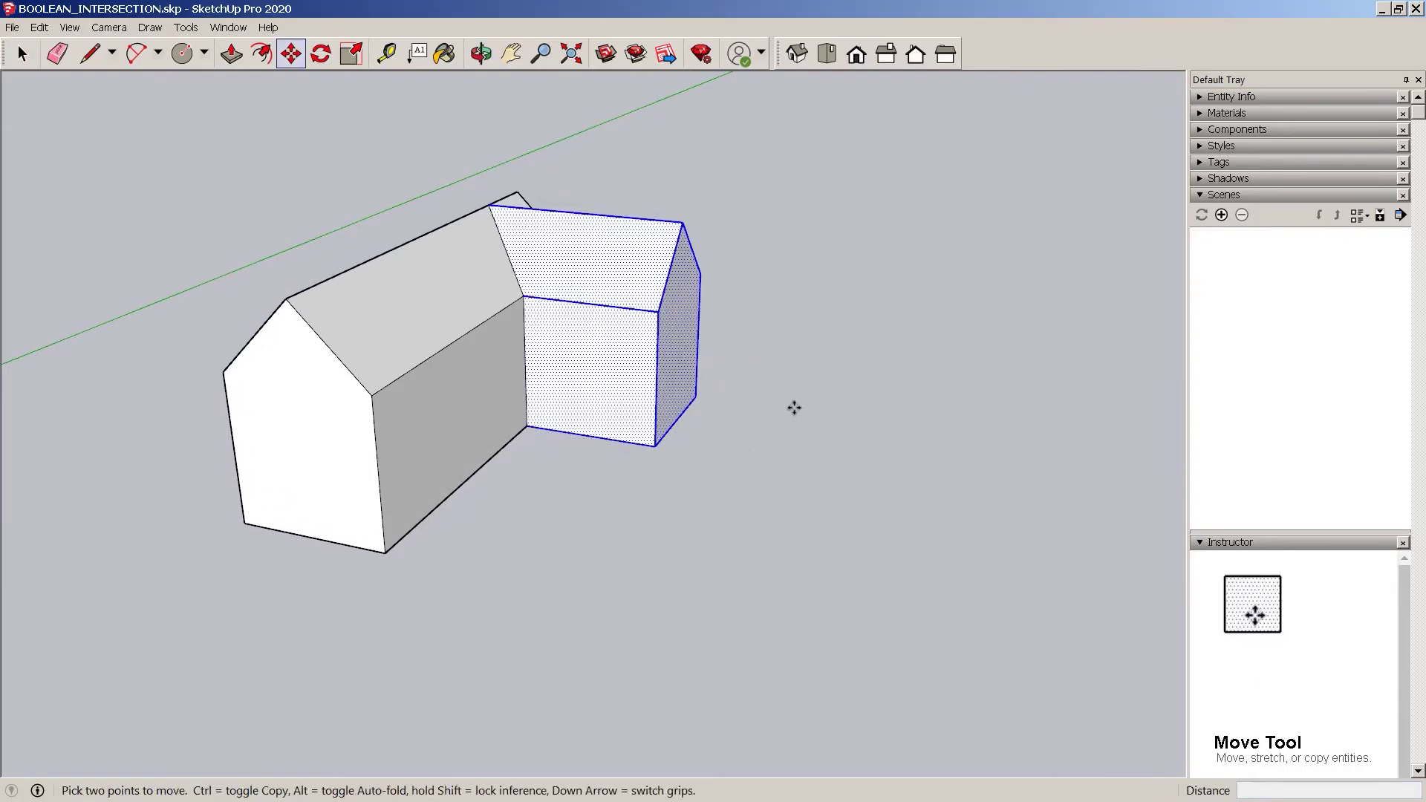
{"action": "left_click", "coordinate": [792, 406]}
{"action": "key", "text": "ctrl"}
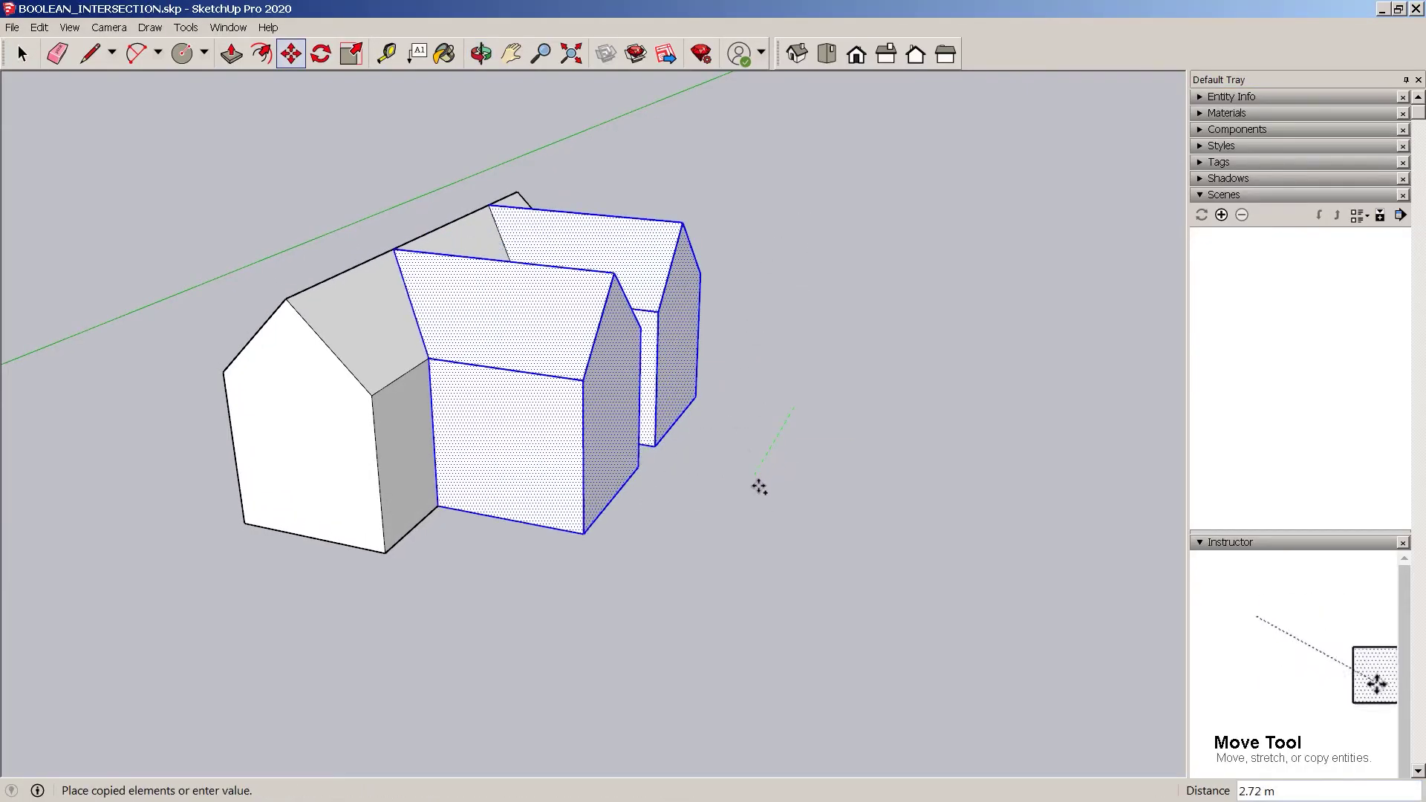
{"action": "type", "text": "3"}
{"action": "key", "text": "Return"}
{"action": "key", "text": "space"}
{"action": "left_click", "coordinate": [756, 503]}
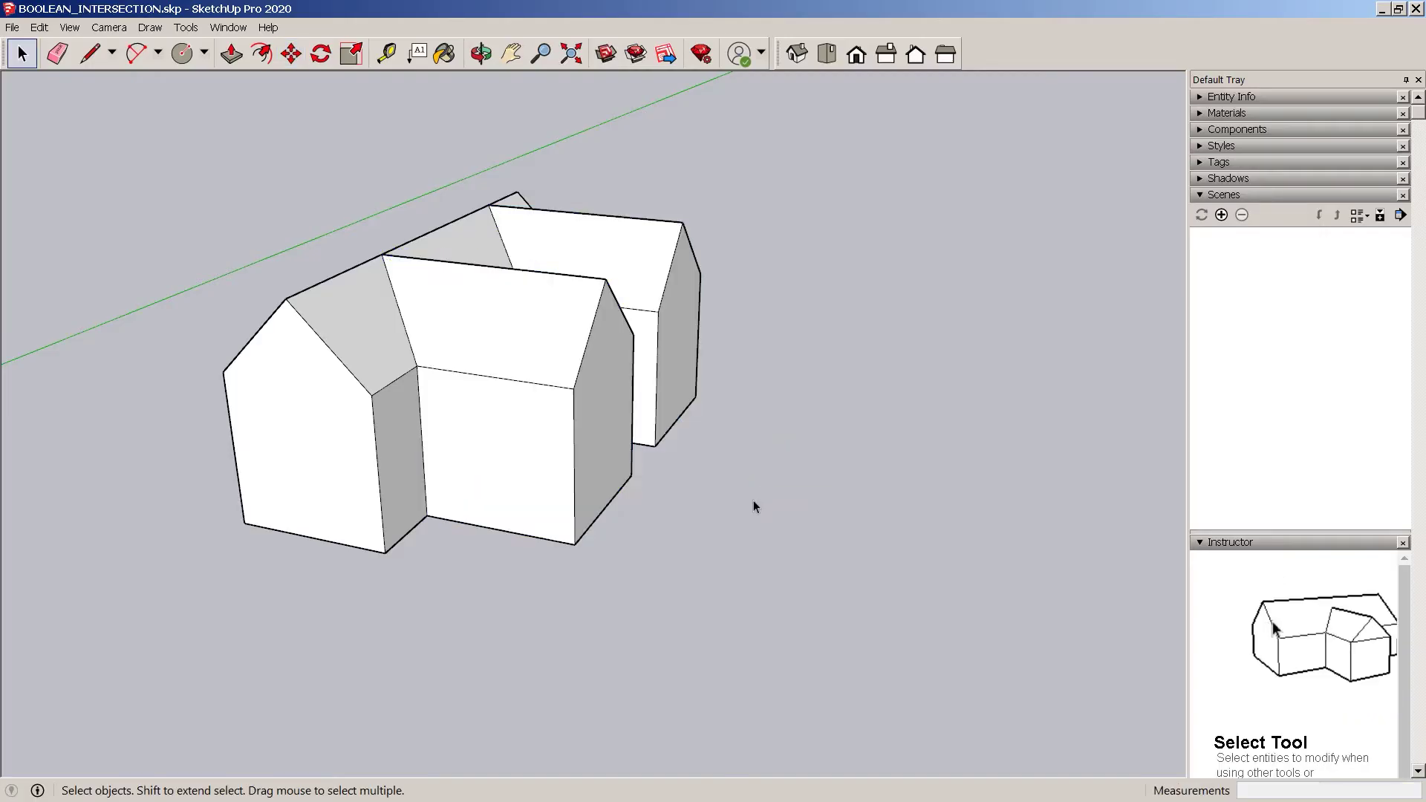
Move the small cube beside the origin by its front corner, about 0.71 m closer to the large cube
{"action": "scroll", "coordinate": [713, 453], "scroll_direction": "down", "scroll_amount": 3}
{"action": "middle_click_drag", "start_coordinate": [728, 510], "coordinate": [844, 591]}
{"action": "scroll", "coordinate": [537, 254], "scroll_direction": "down", "scroll_amount": 8}
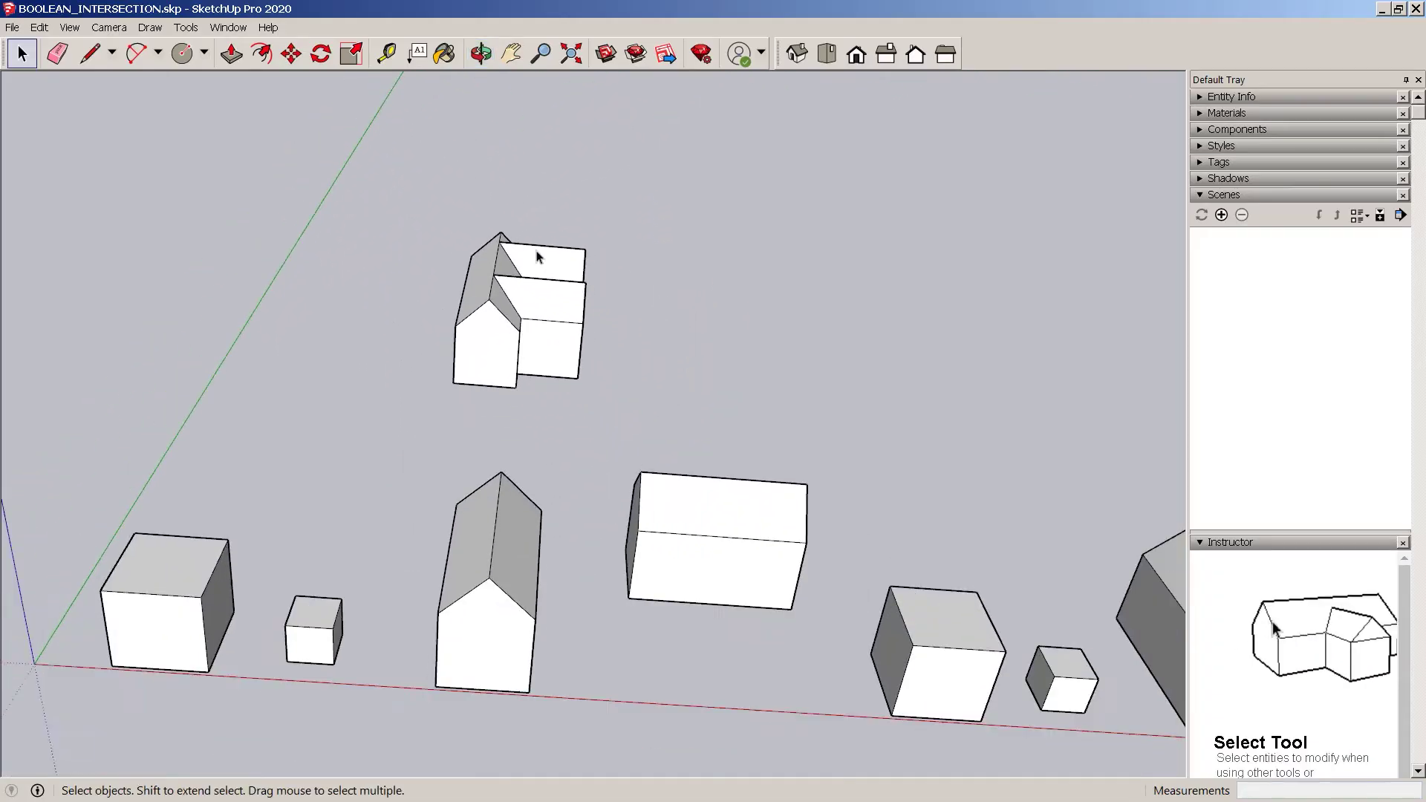
{"action": "middle_click_drag", "start_coordinate": [536, 434], "coordinate": [502, 336]}
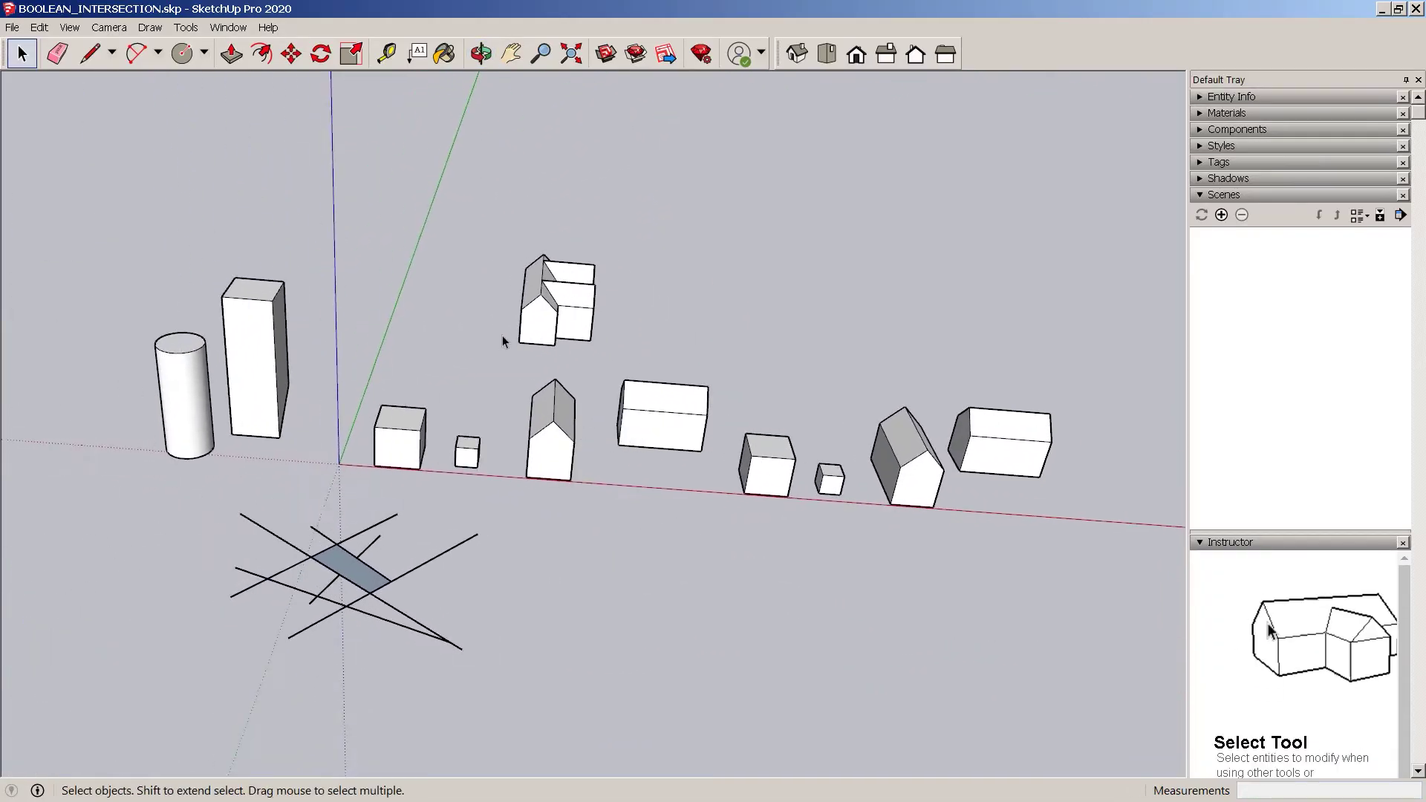
{"action": "scroll", "coordinate": [502, 335], "scroll_direction": "up", "scroll_amount": 4}
{"action": "scroll", "coordinate": [416, 483], "scroll_direction": "up", "scroll_amount": 3}
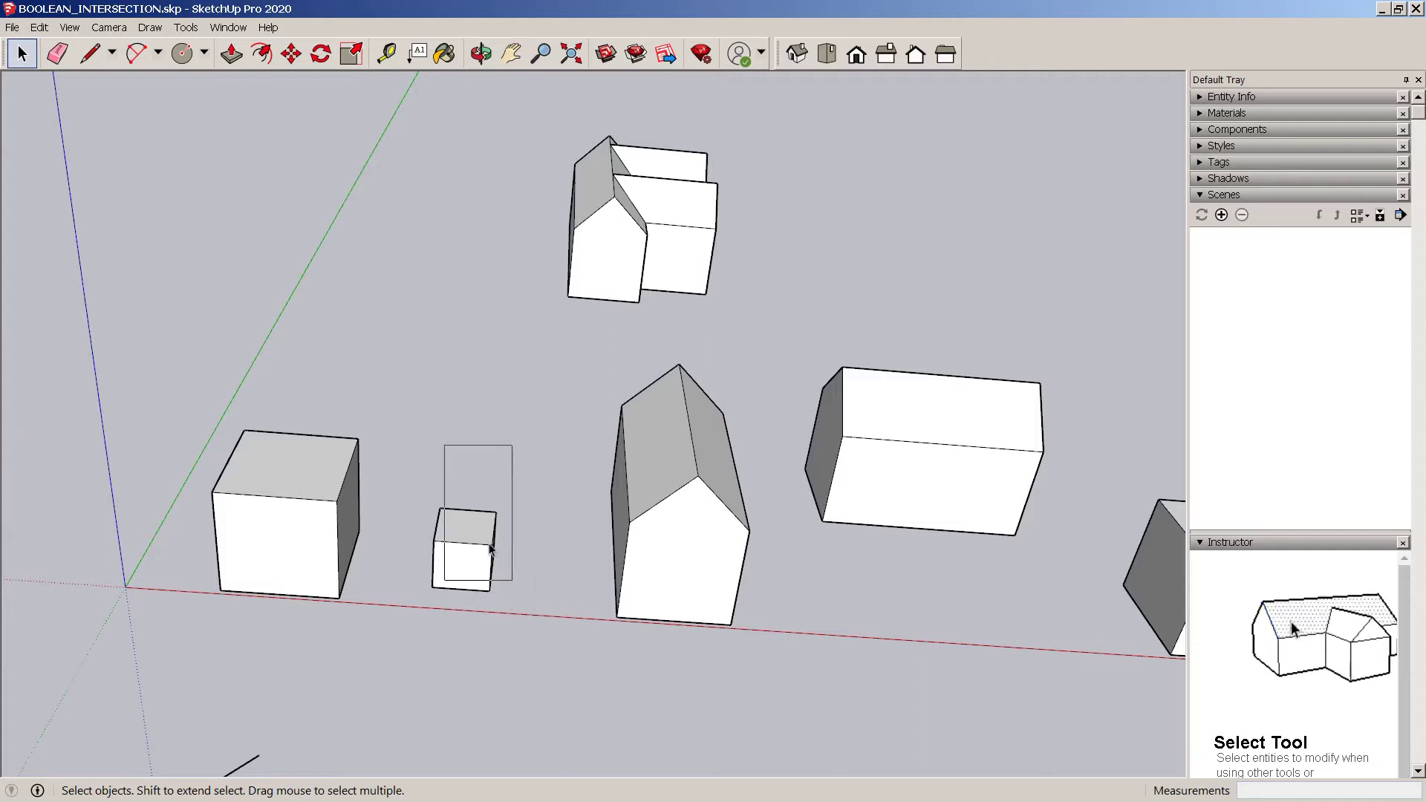
{"action": "left_click_drag", "start_coordinate": [526, 636], "coordinate": [552, 627]}
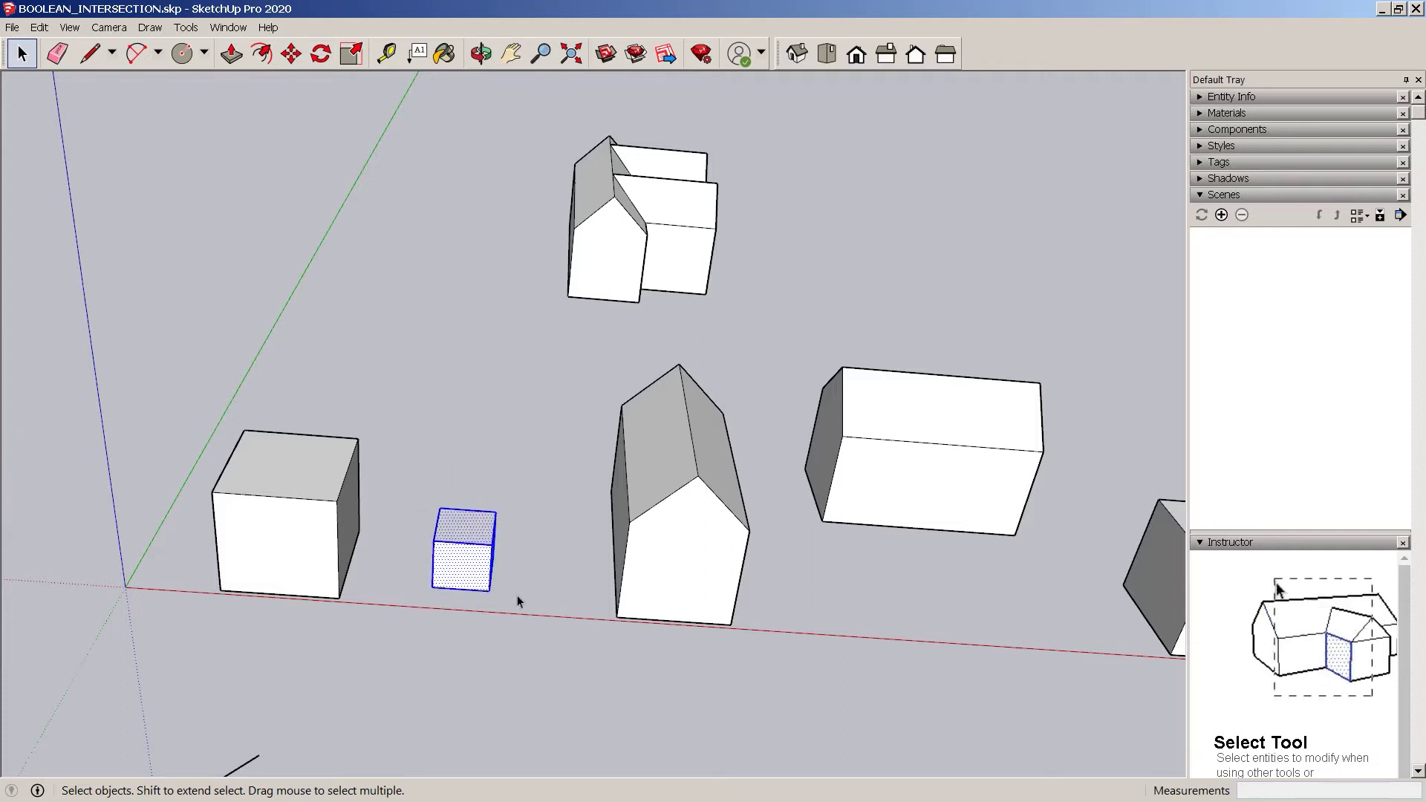
{"action": "key", "text": "m"}
{"action": "scroll", "coordinate": [423, 567], "scroll_direction": "up", "scroll_amount": 2}
{"action": "middle_click_drag", "start_coordinate": [515, 519], "coordinate": [604, 499], "text": "shift"}
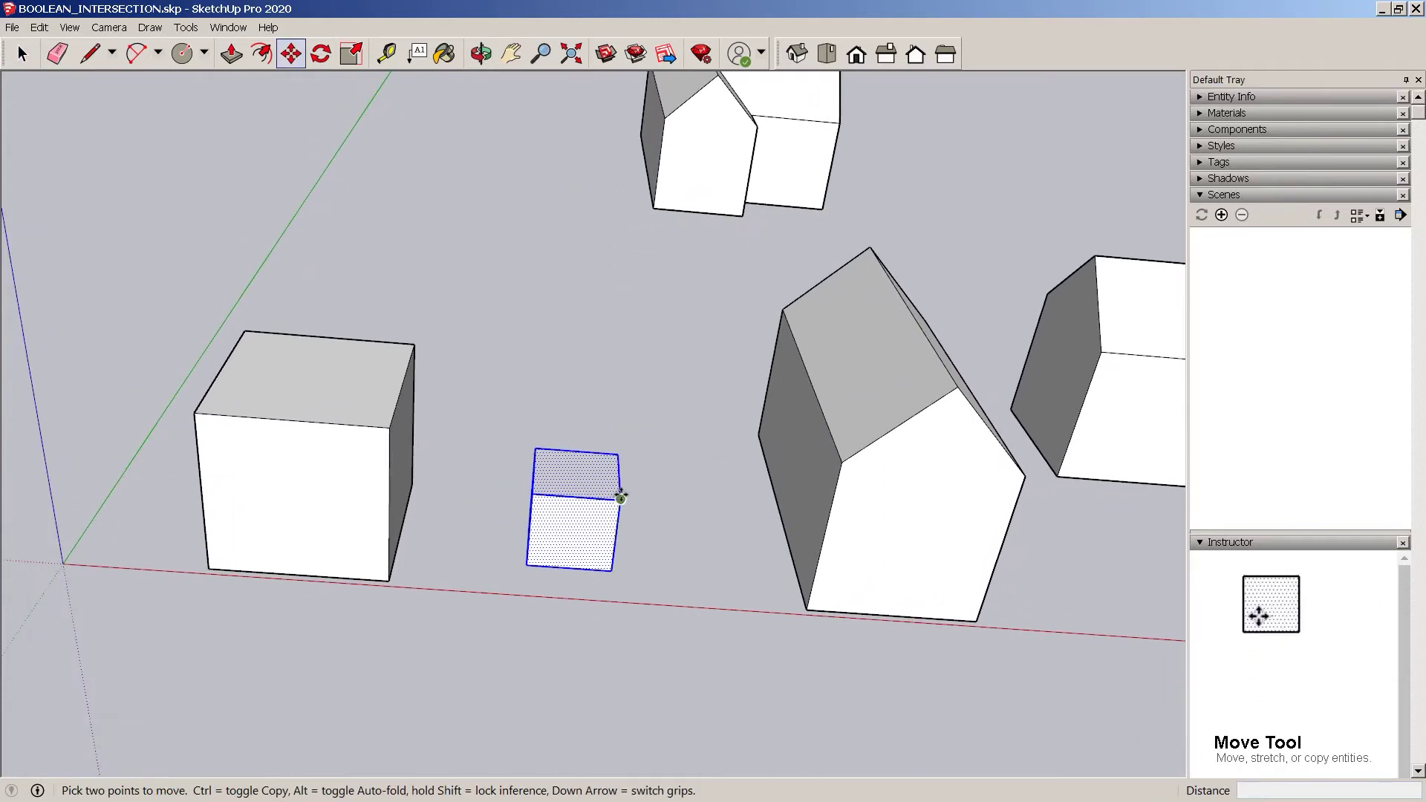
{"action": "left_click", "coordinate": [621, 496]}
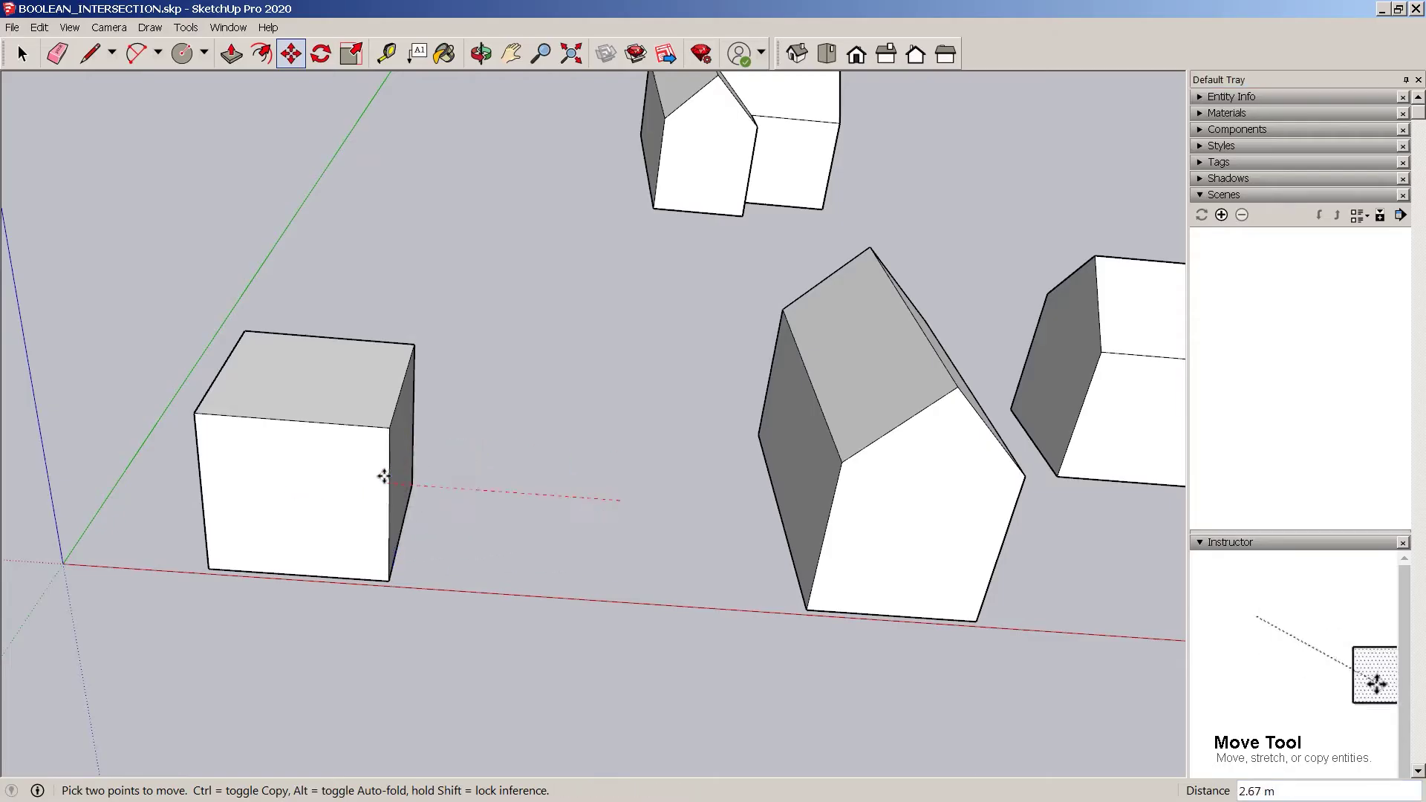
{"action": "left_click", "coordinate": [572, 483]}
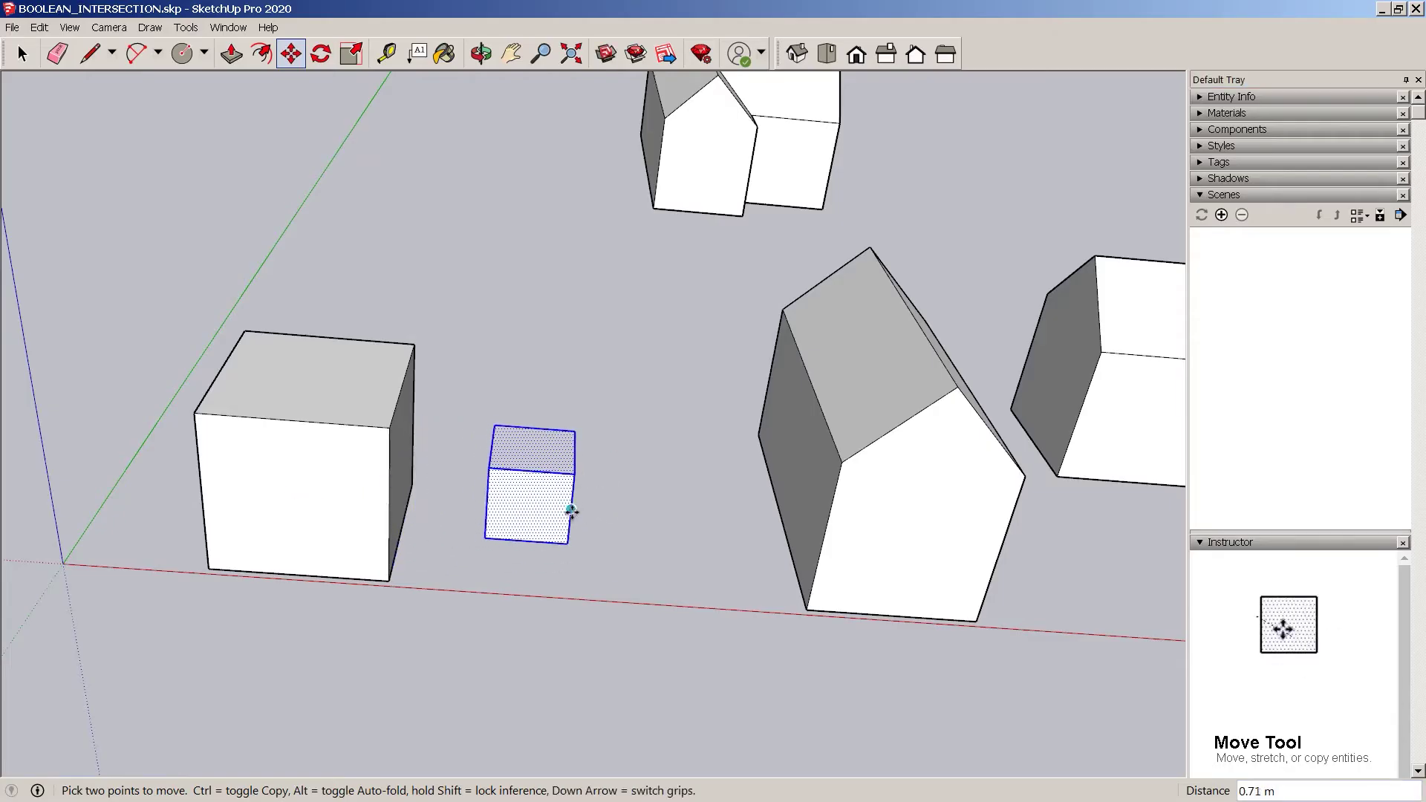
Move the small cube by its vertical edge's midpoint onto the large cube's front corner edge, embedding it flush with both faces
{"action": "left_click", "coordinate": [571, 511]}
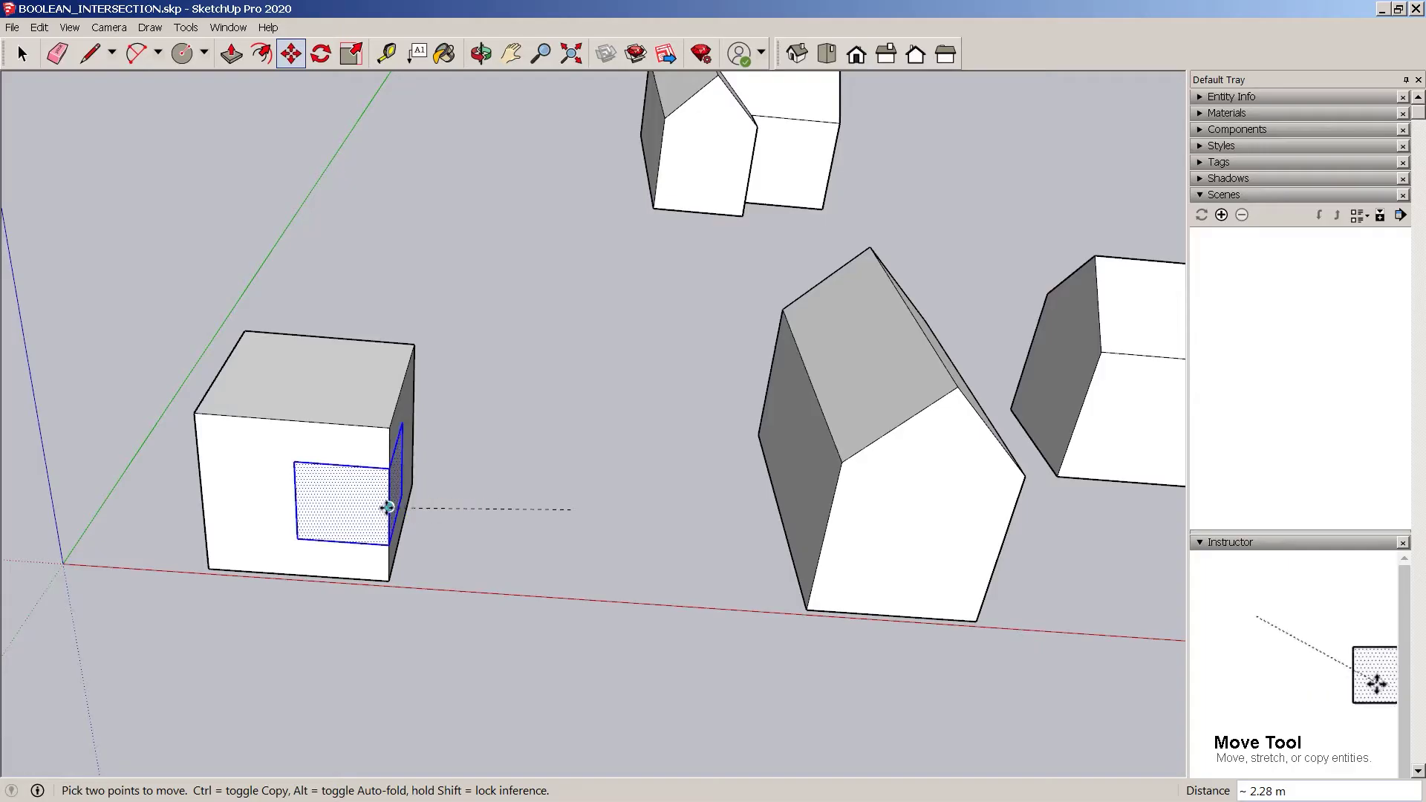
{"action": "left_click", "coordinate": [387, 501]}
{"action": "scroll", "coordinate": [390, 503], "scroll_direction": "up", "scroll_amount": 2}
{"action": "key", "text": "space"}
{"action": "left_click", "coordinate": [471, 498]}
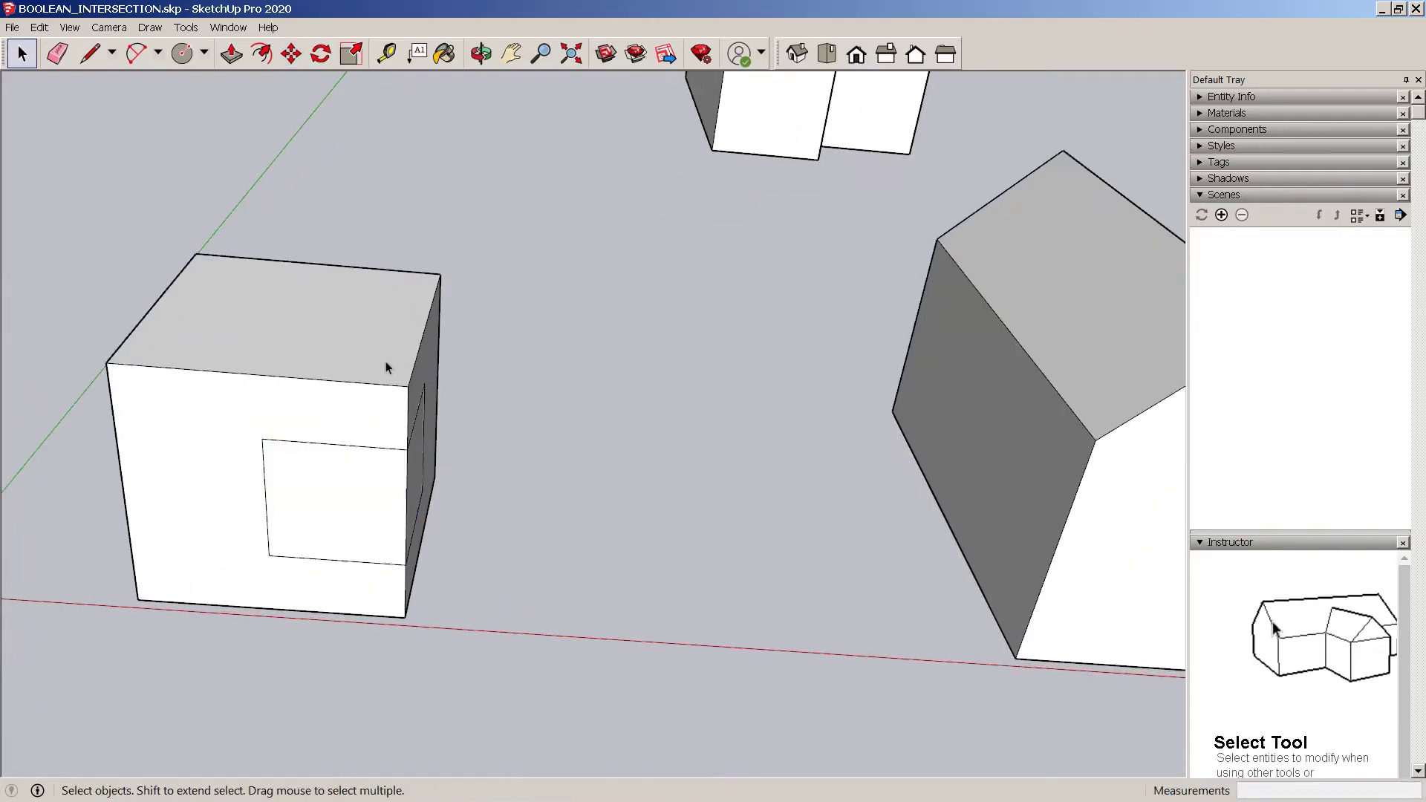
Delete the small cube's two flush faces on the large cube's front and side to open a corner notch
{"action": "left_click", "coordinate": [290, 435]}
{"action": "left_click", "coordinate": [332, 469]}
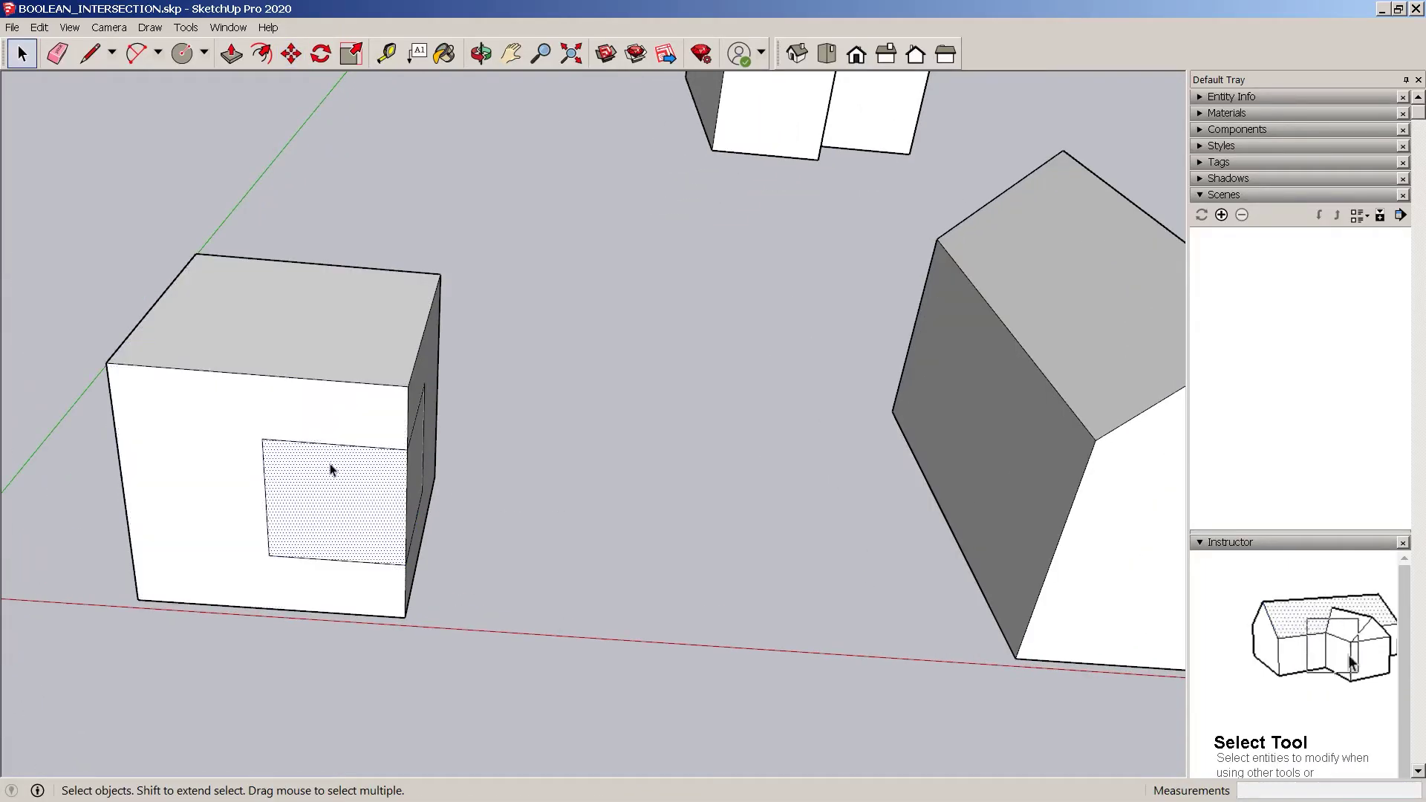
{"action": "key", "text": "Delete"}
Examine the large cube's notched corner and look over the row of houses and cubes along the red axis
{"action": "middle_click_drag", "start_coordinate": [534, 573], "coordinate": [611, 440]}
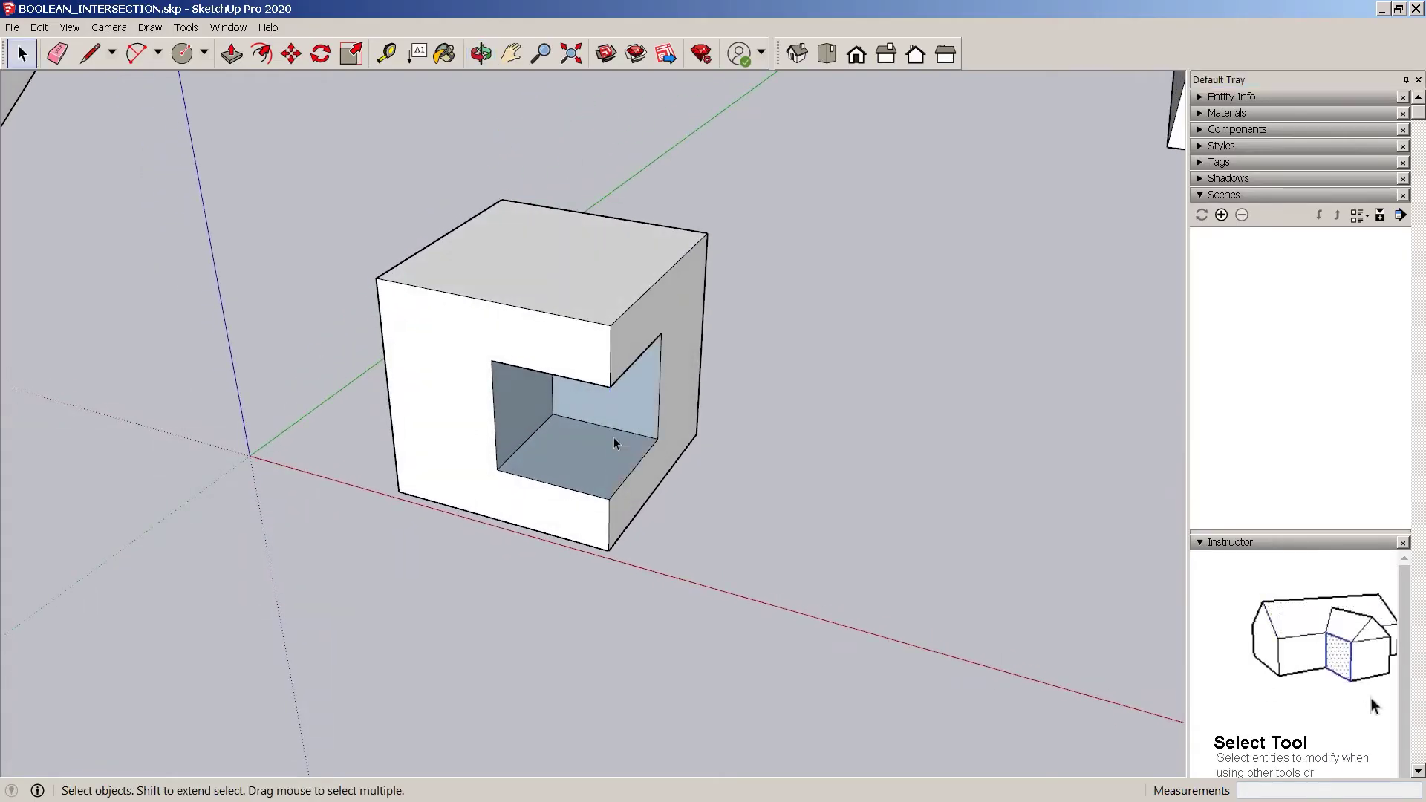
{"action": "scroll", "coordinate": [557, 312], "scroll_direction": "down", "scroll_amount": 5}
{"action": "scroll", "coordinate": [503, 319], "scroll_direction": "up", "scroll_amount": 6}
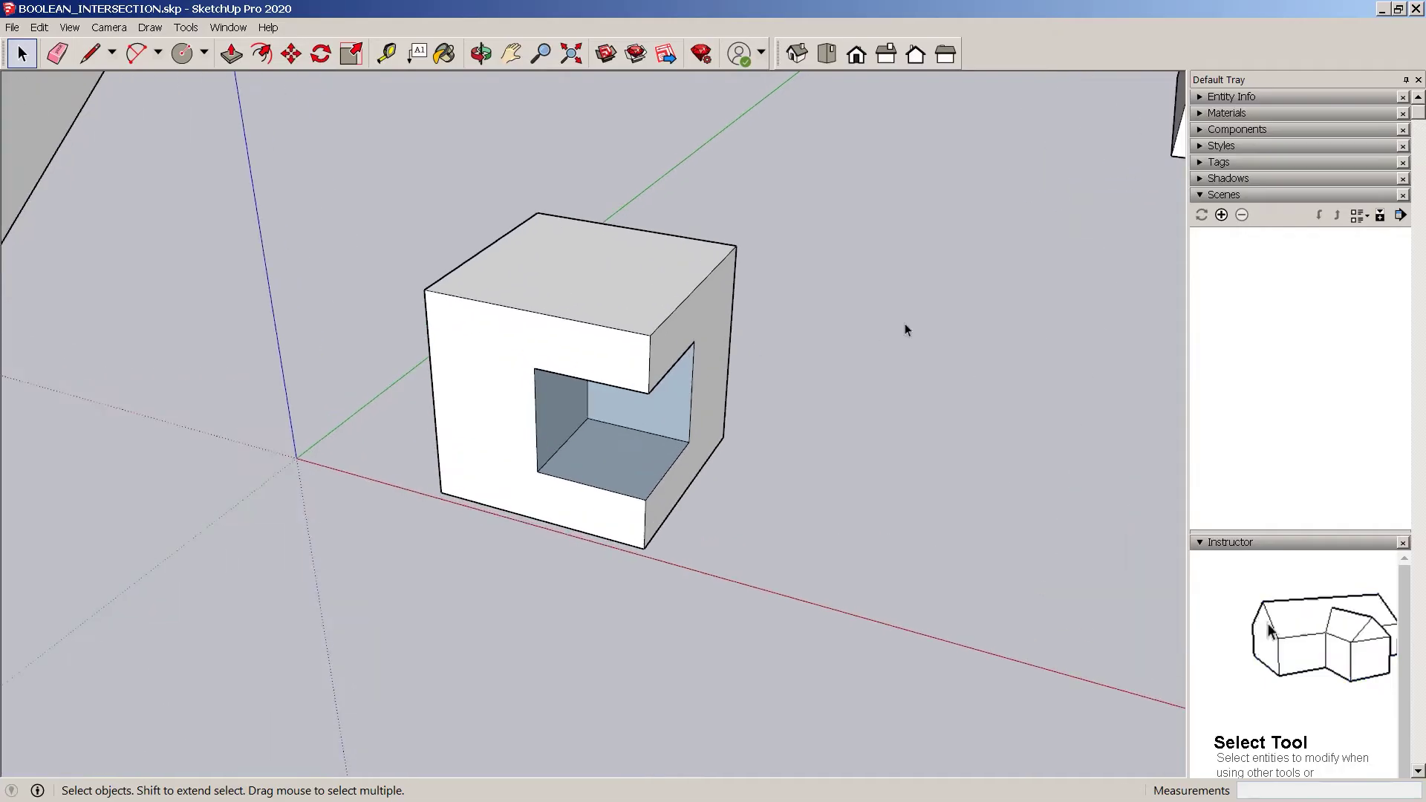
{"action": "scroll", "coordinate": [598, 321], "scroll_direction": "down", "scroll_amount": 2}
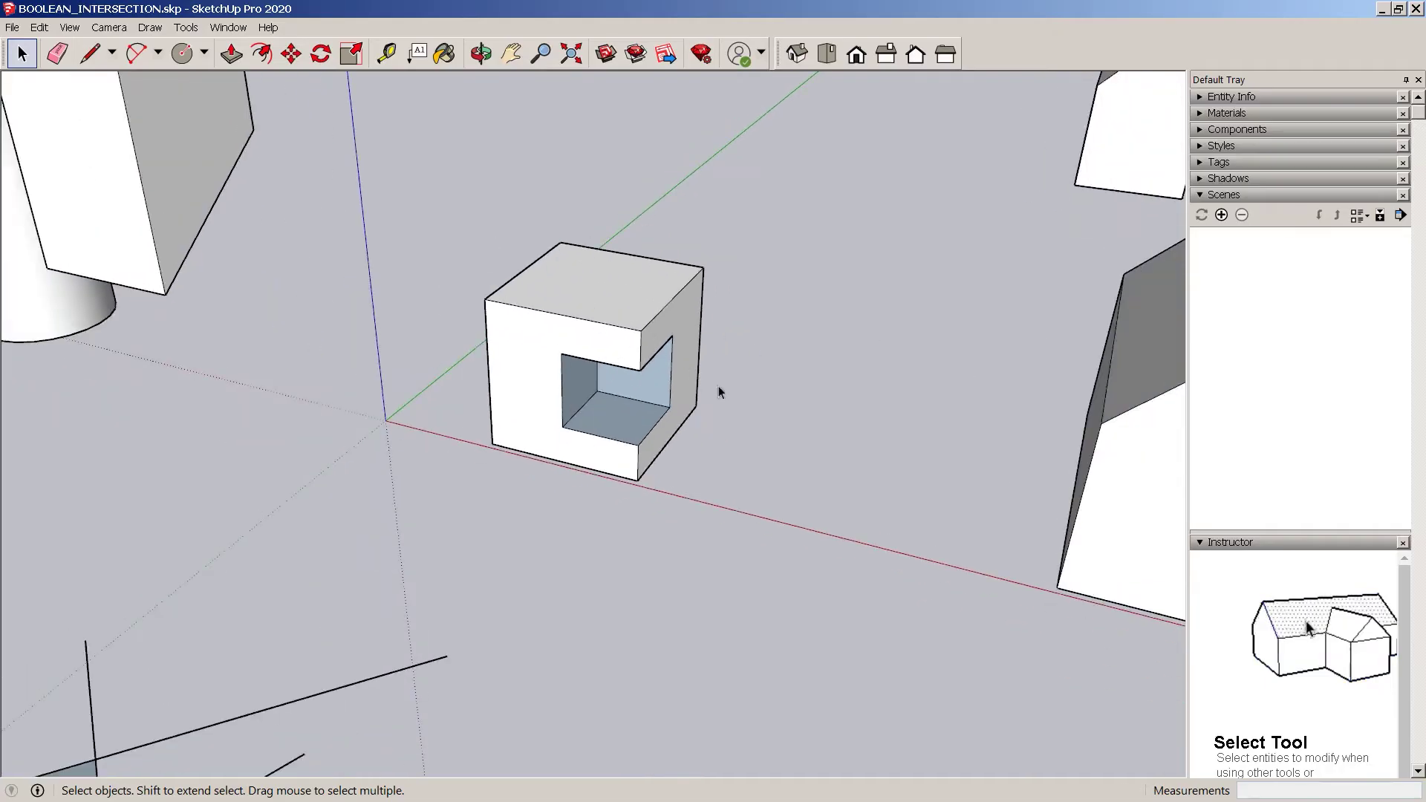
{"action": "scroll", "coordinate": [520, 290], "scroll_direction": "down", "scroll_amount": 3}
{"action": "scroll", "coordinate": [545, 241], "scroll_direction": "up", "scroll_amount": 3}
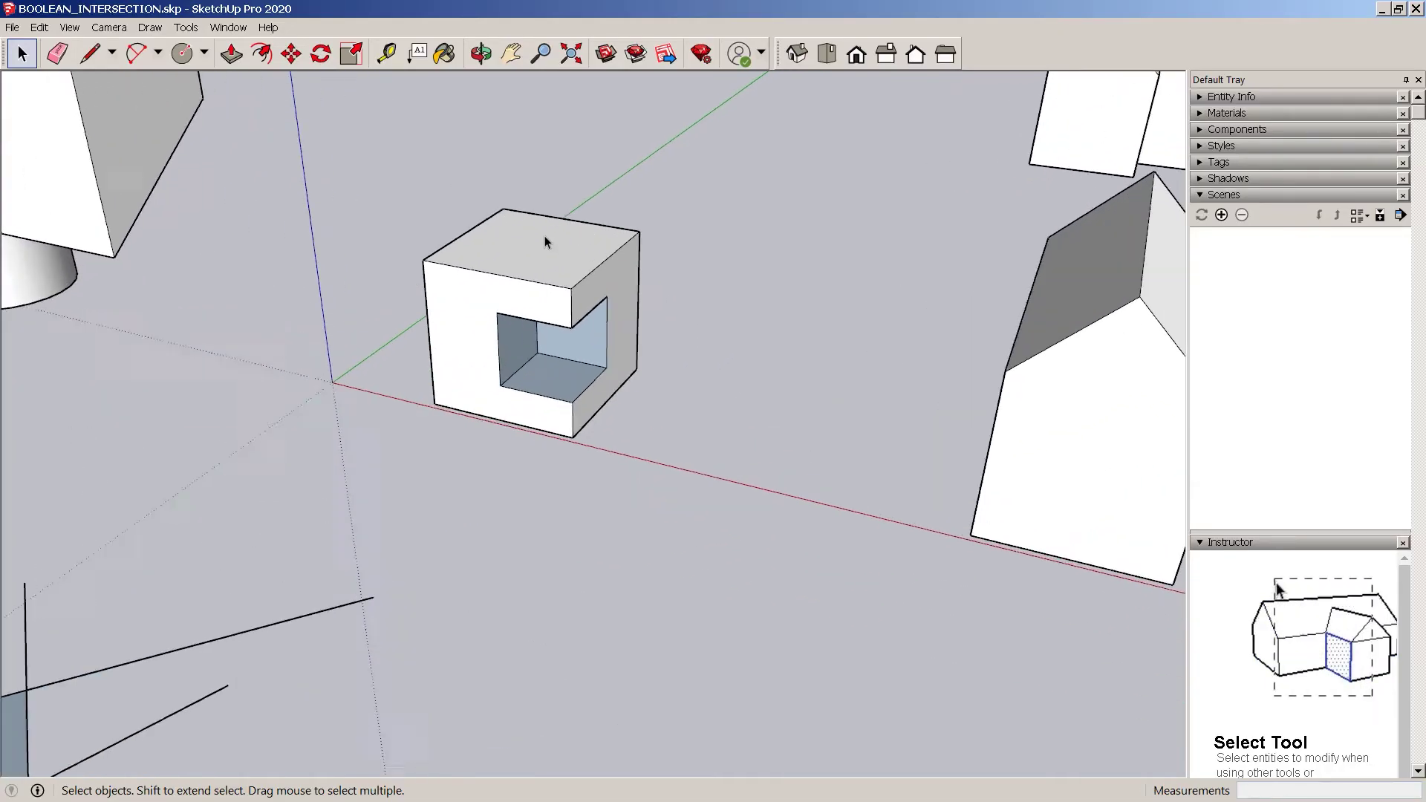
{"action": "scroll", "coordinate": [545, 236], "scroll_direction": "up", "scroll_amount": 2}
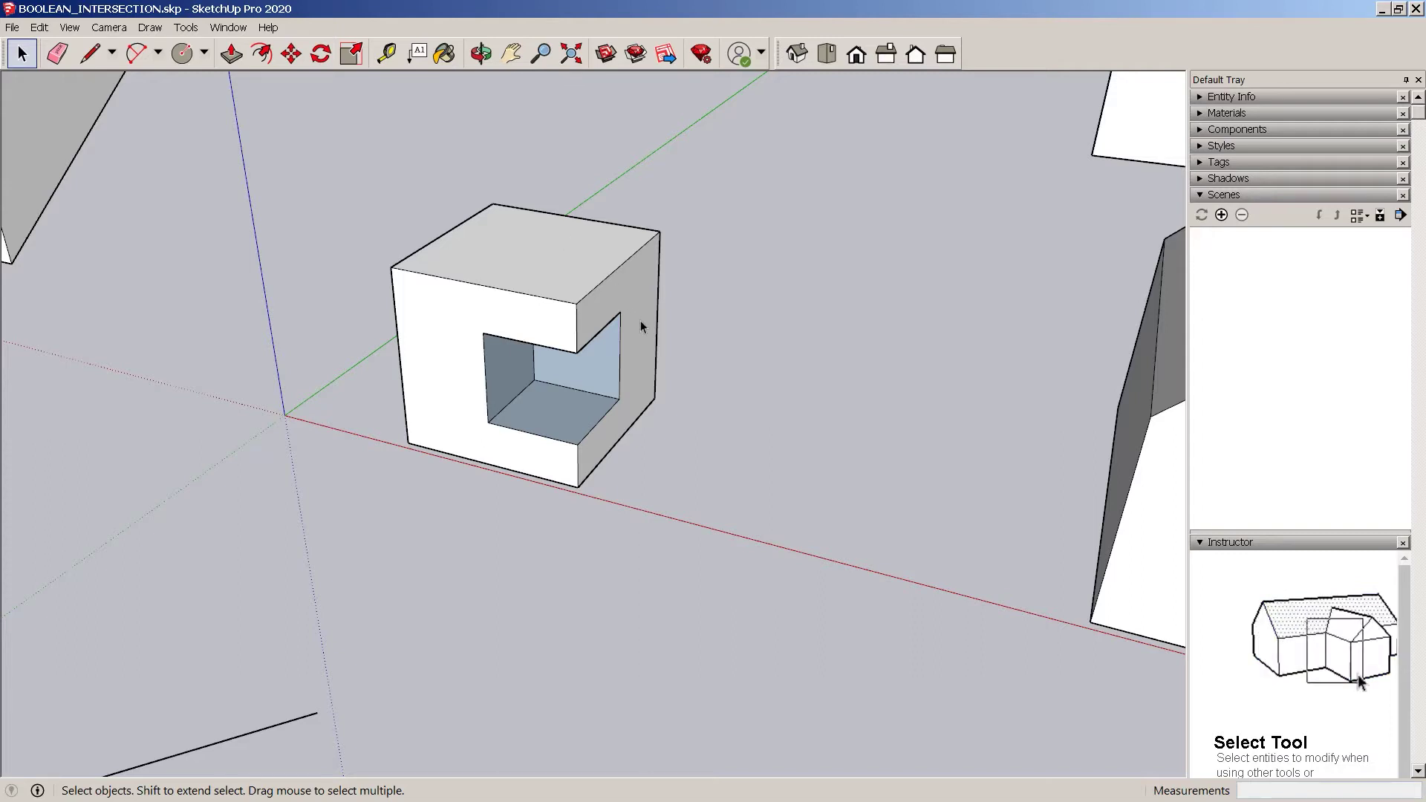
{"action": "scroll", "coordinate": [446, 383], "scroll_direction": "down", "scroll_amount": 2}
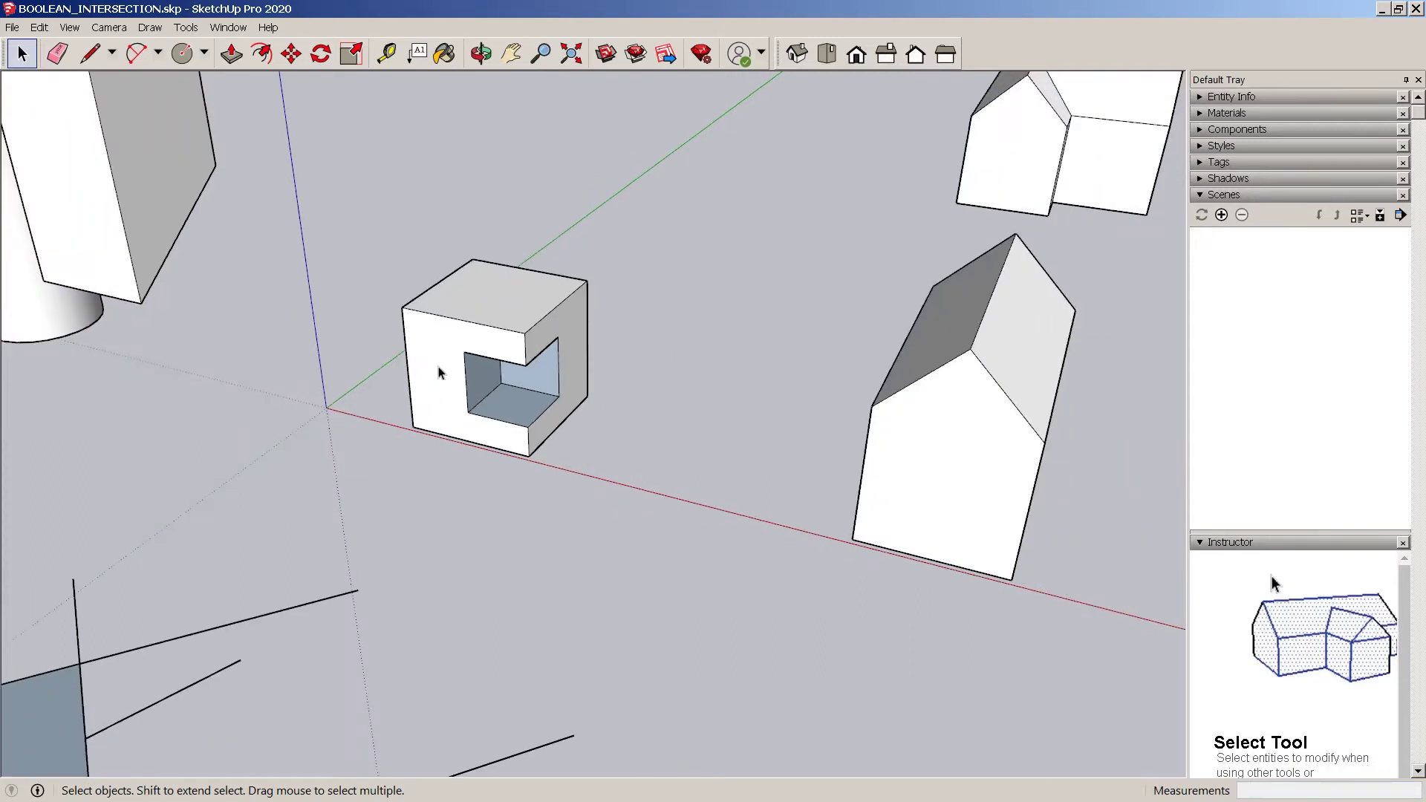
{"action": "scroll", "coordinate": [702, 445], "scroll_direction": "down", "scroll_amount": 1}
{"action": "middle_click_drag", "start_coordinate": [681, 493], "coordinate": [349, 468], "text": "shift"}
{"action": "key", "text": "space"}
{"action": "scroll", "coordinate": [349, 468], "scroll_direction": "down", "scroll_amount": 3}
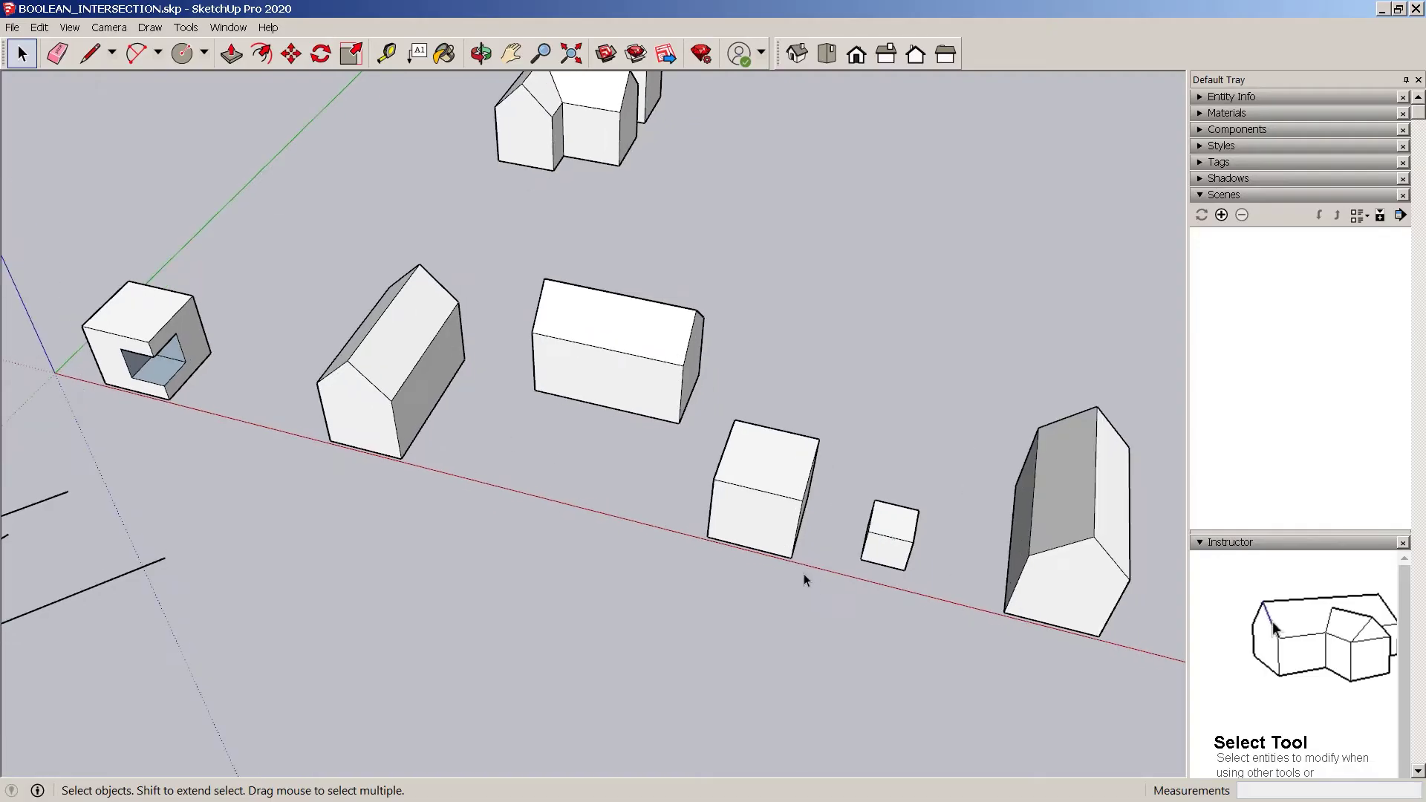
Select the entire cylinder beside the tall box and make it a group
{"action": "middle_click_drag", "start_coordinate": [439, 398], "coordinate": [377, 341]}
{"action": "scroll", "coordinate": [376, 342], "scroll_direction": "up", "scroll_amount": 2}
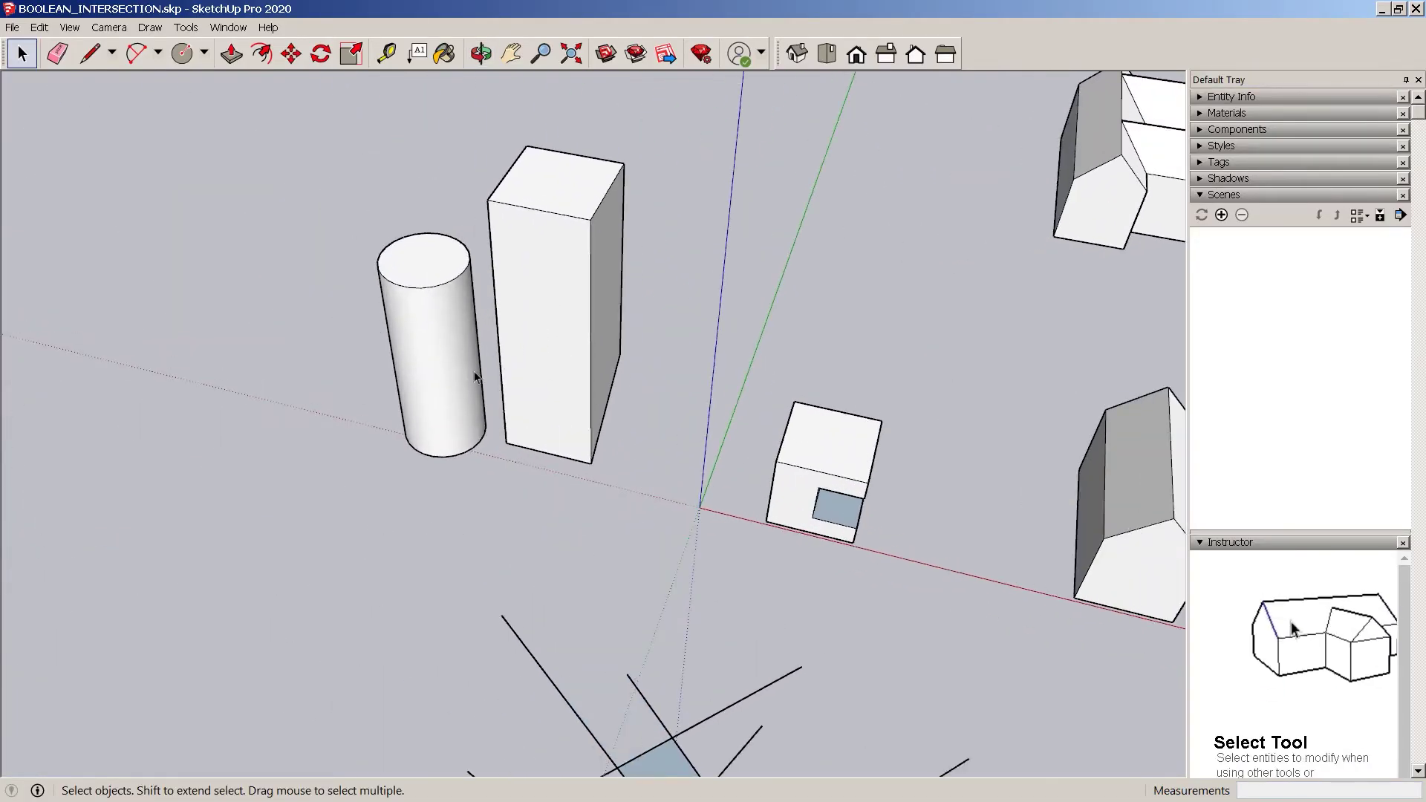
{"action": "left_click", "coordinate": [434, 354]}
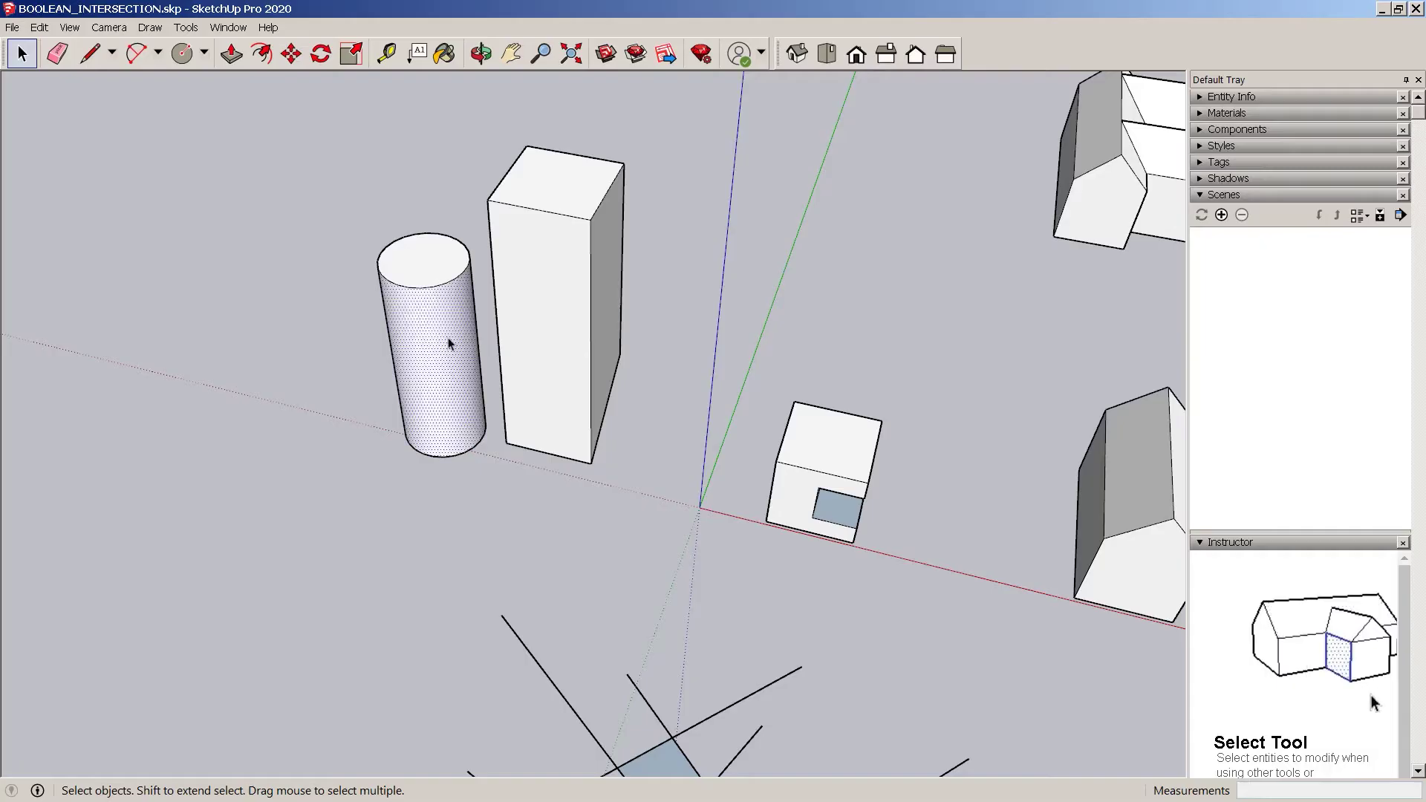
{"action": "scroll", "coordinate": [438, 335], "scroll_direction": "up", "scroll_amount": 1}
{"action": "triple_click", "coordinate": [436, 338]}
{"action": "scroll", "coordinate": [554, 386], "scroll_direction": "down", "scroll_amount": 2}
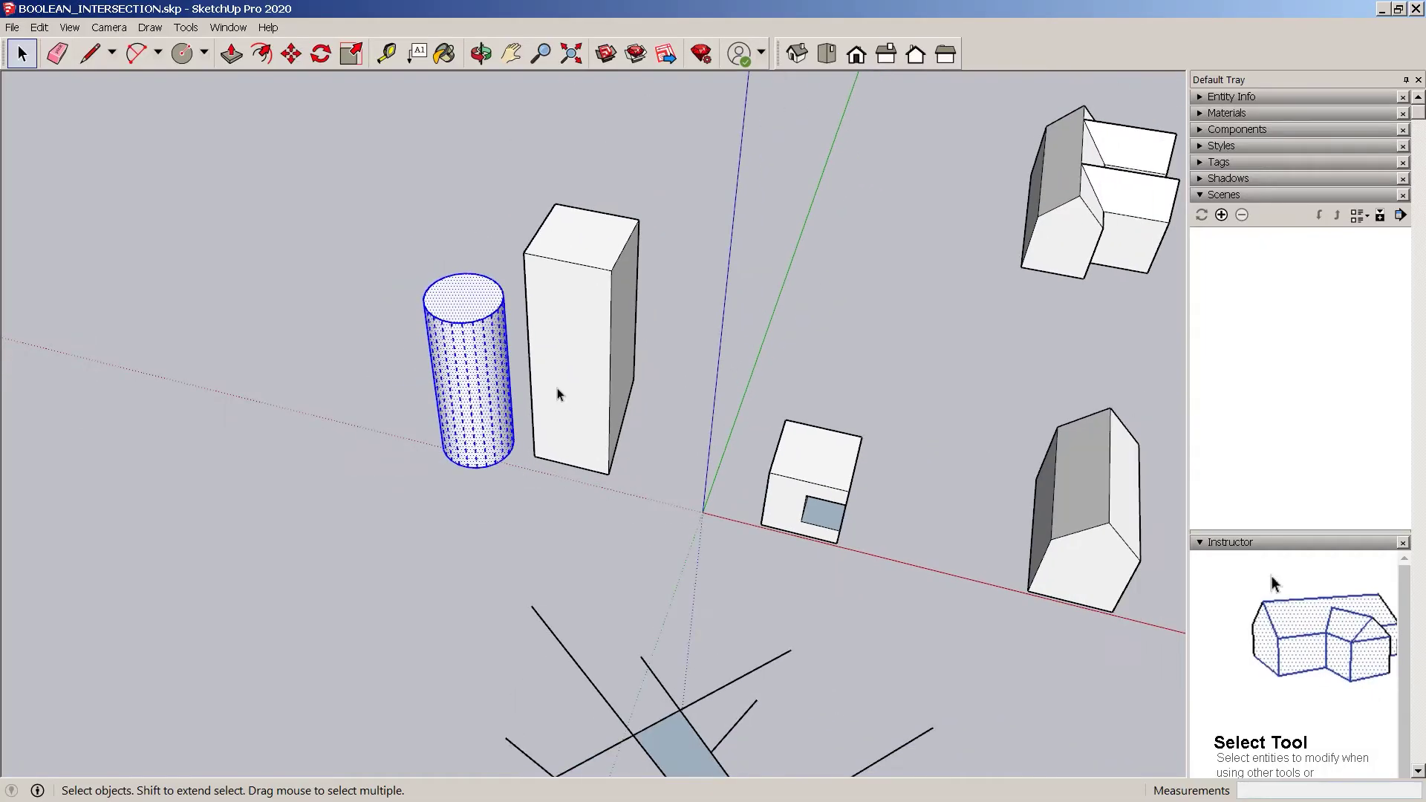
{"action": "left_click", "coordinate": [570, 364], "text": "shift"}
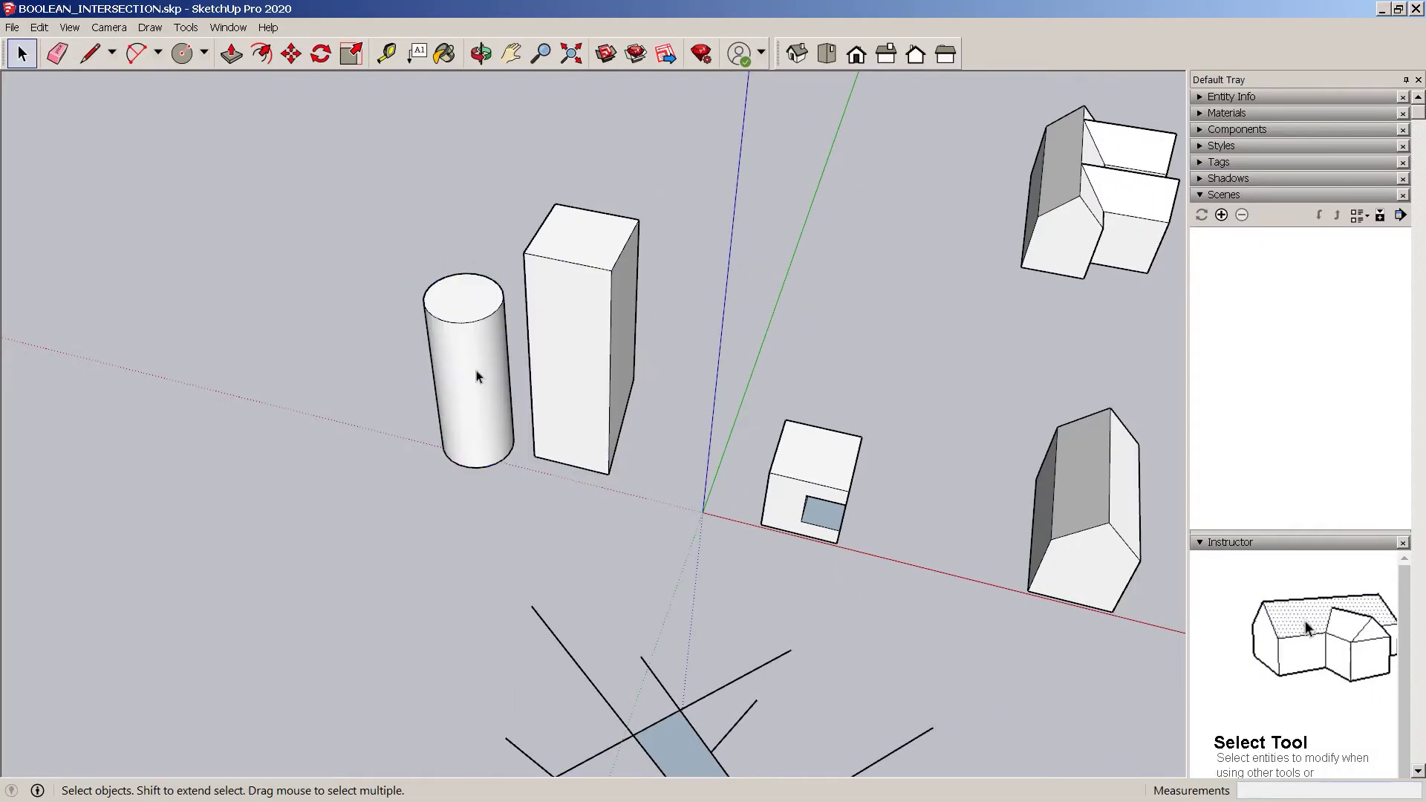
{"action": "triple_click", "coordinate": [478, 376]}
{"action": "right_click", "coordinate": [477, 372]}
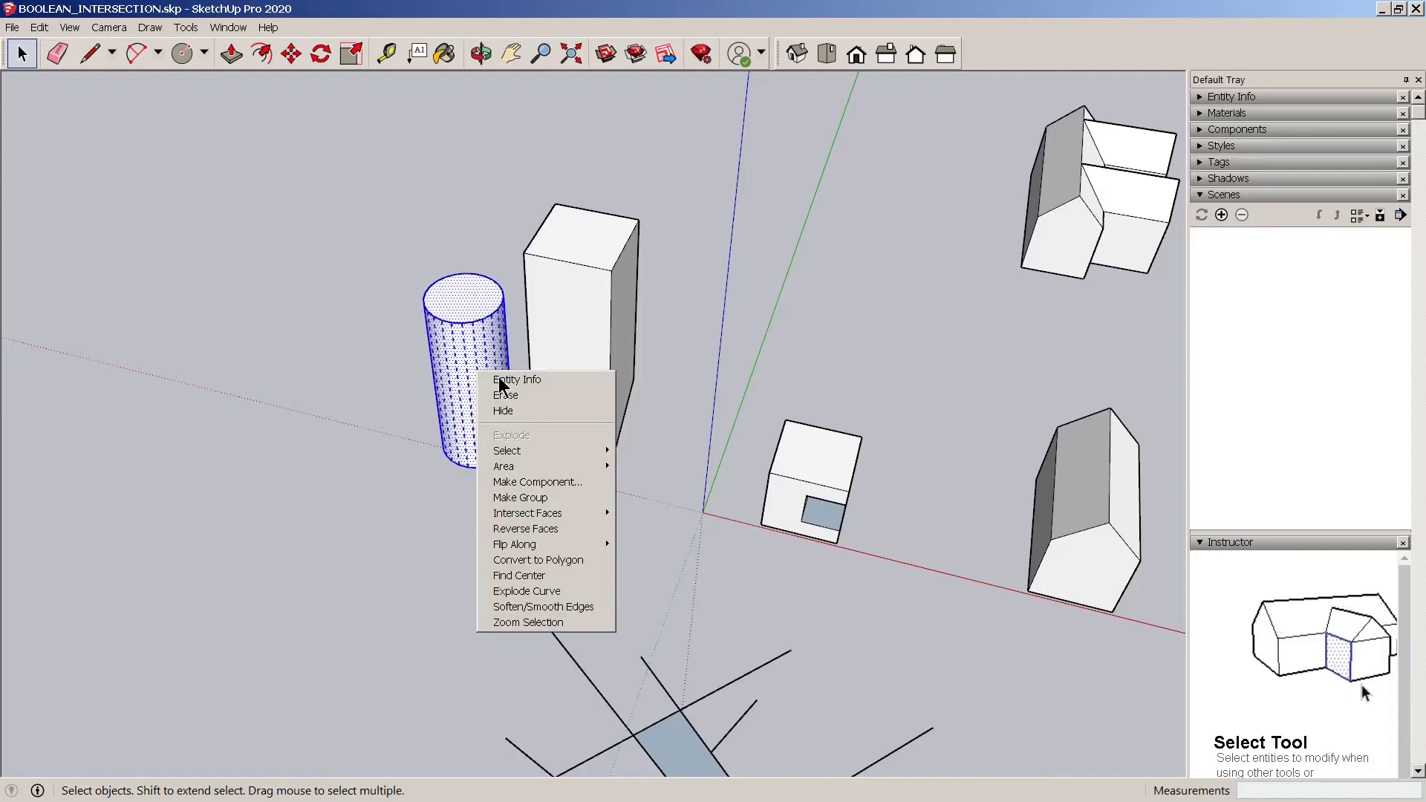
{"action": "left_click", "coordinate": [588, 497]}
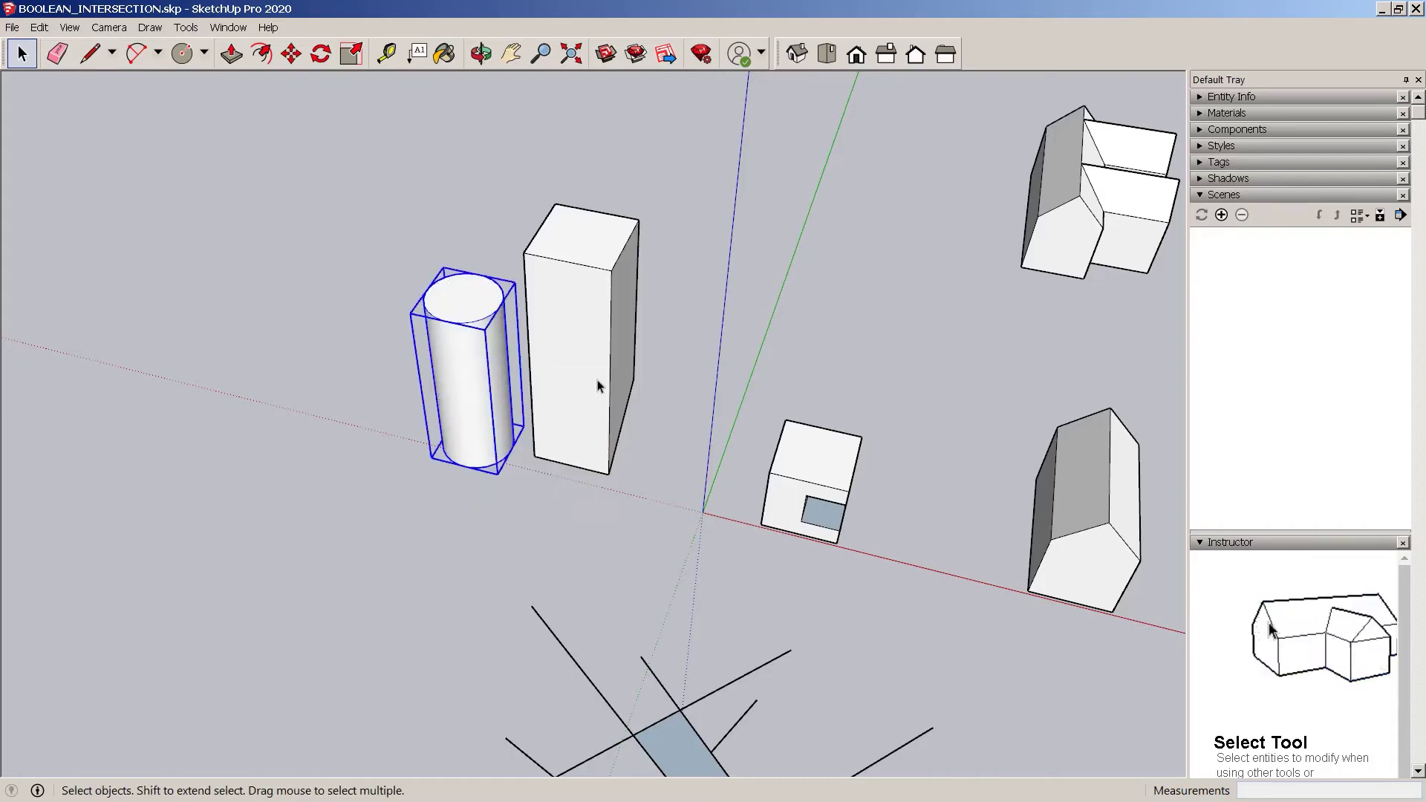
Select the entire tall box beside the cylinder and make it a group
{"action": "triple_click", "coordinate": [599, 385]}
{"action": "right_click", "coordinate": [599, 386]}
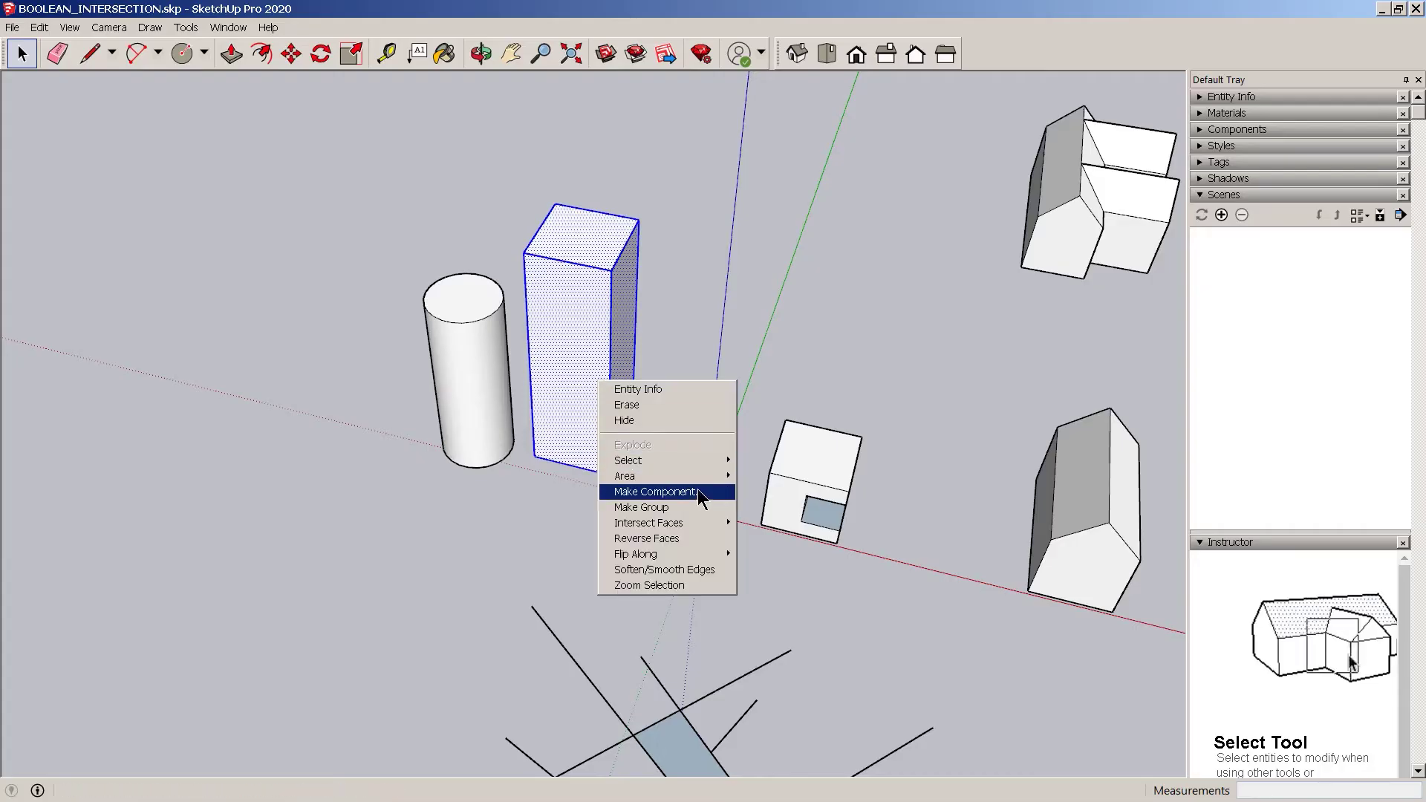
{"action": "left_click", "coordinate": [690, 501]}
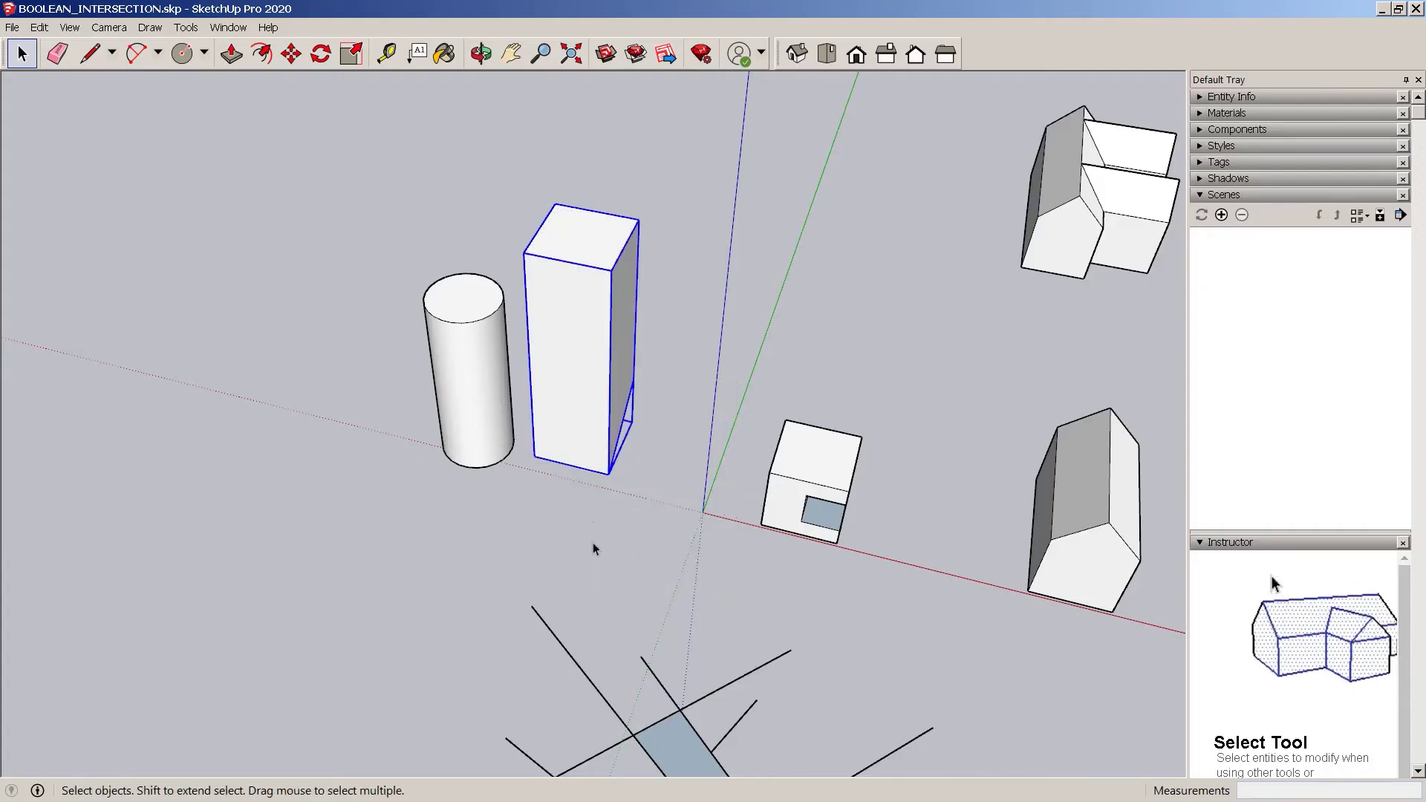
Copy the grouped cylinder and tall box together along the negative red axis, clear of the originals
{"action": "left_click_drag", "start_coordinate": [455, 420], "coordinate": [454, 418]}
{"action": "key", "text": "m"}
{"action": "left_click", "coordinate": [628, 560]}
{"action": "key", "text": "ctrl"}
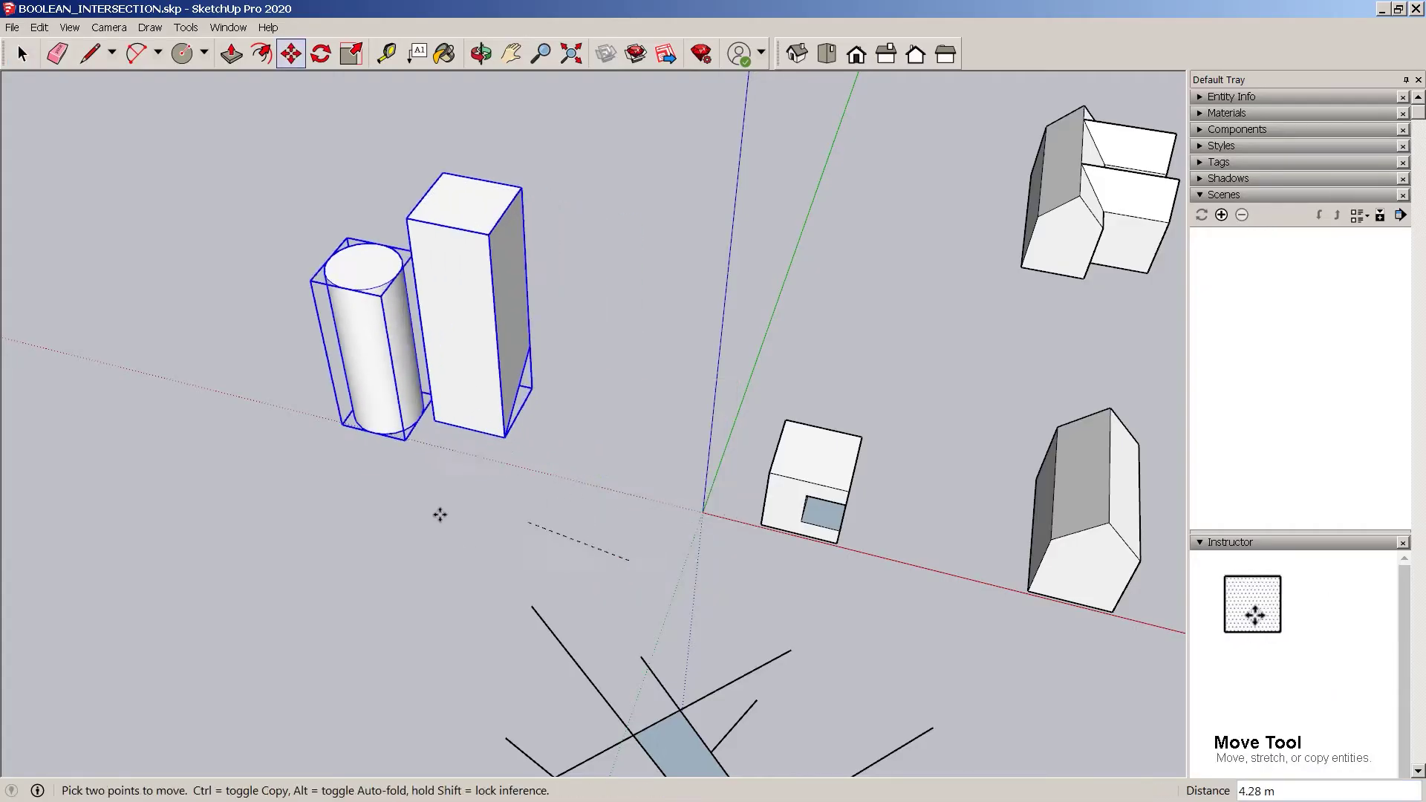
{"action": "left_click", "coordinate": [356, 493]}
{"action": "key", "text": "space"}
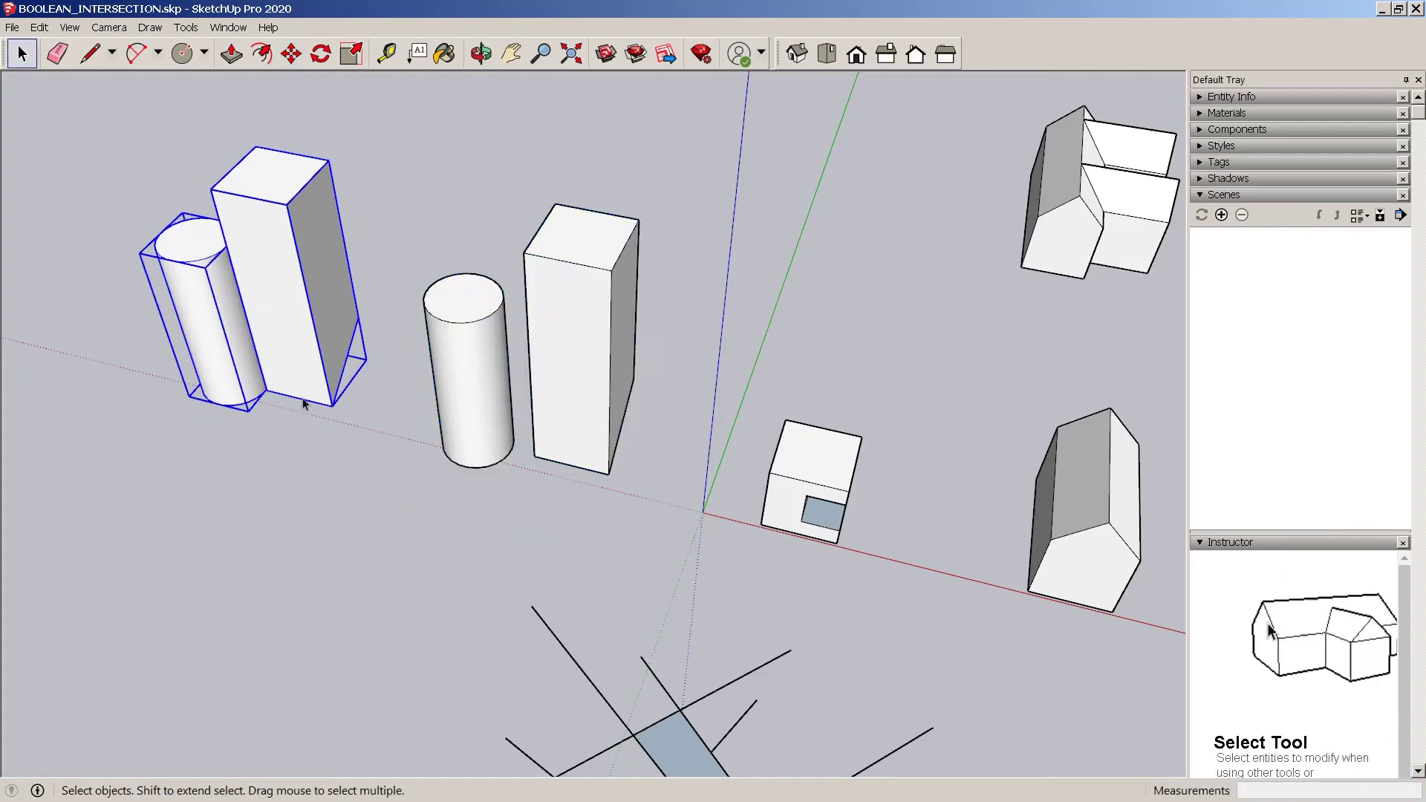
Display the Solid Tools toolset
{"action": "scroll", "coordinate": [301, 351], "scroll_direction": "down", "scroll_amount": 3}
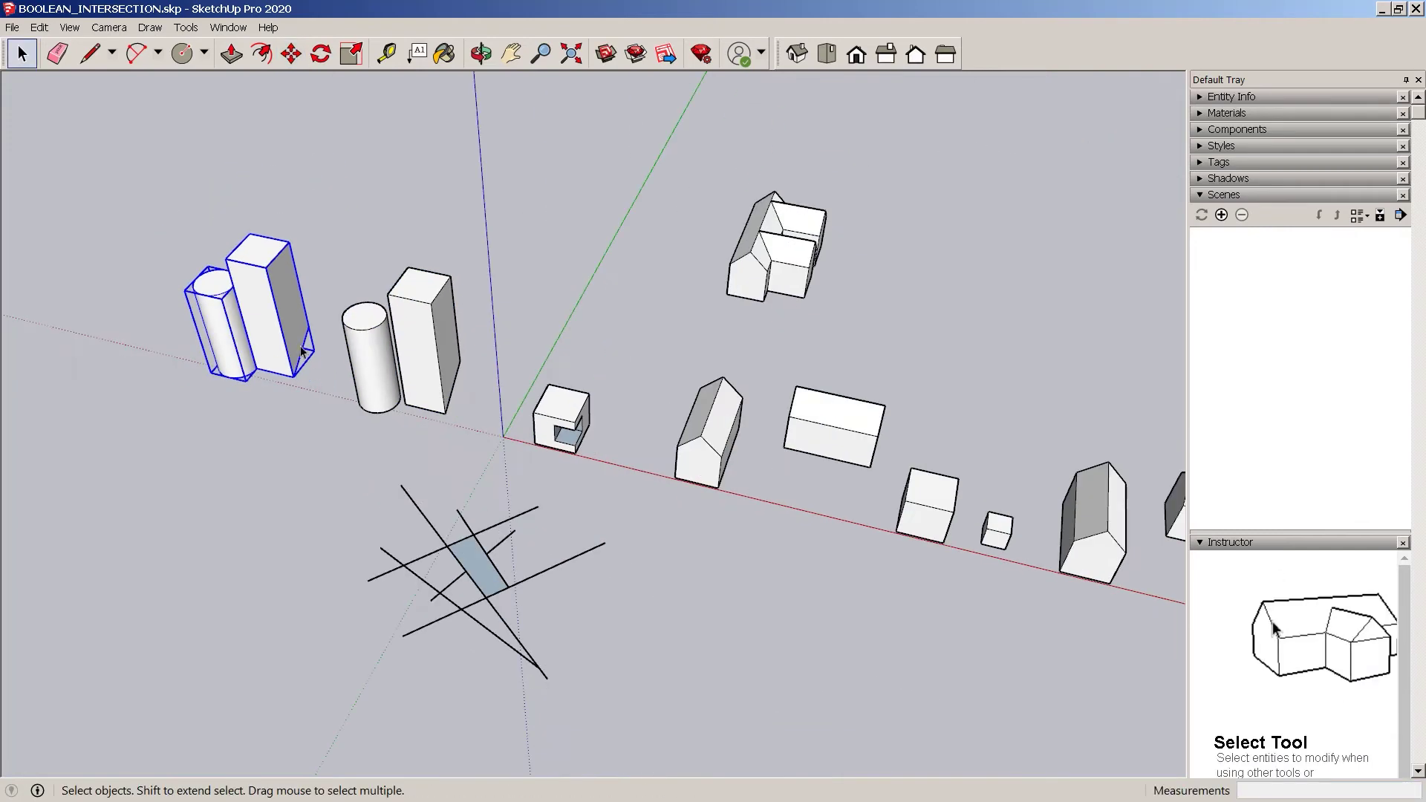
{"action": "right_click", "coordinate": [1034, 65]}
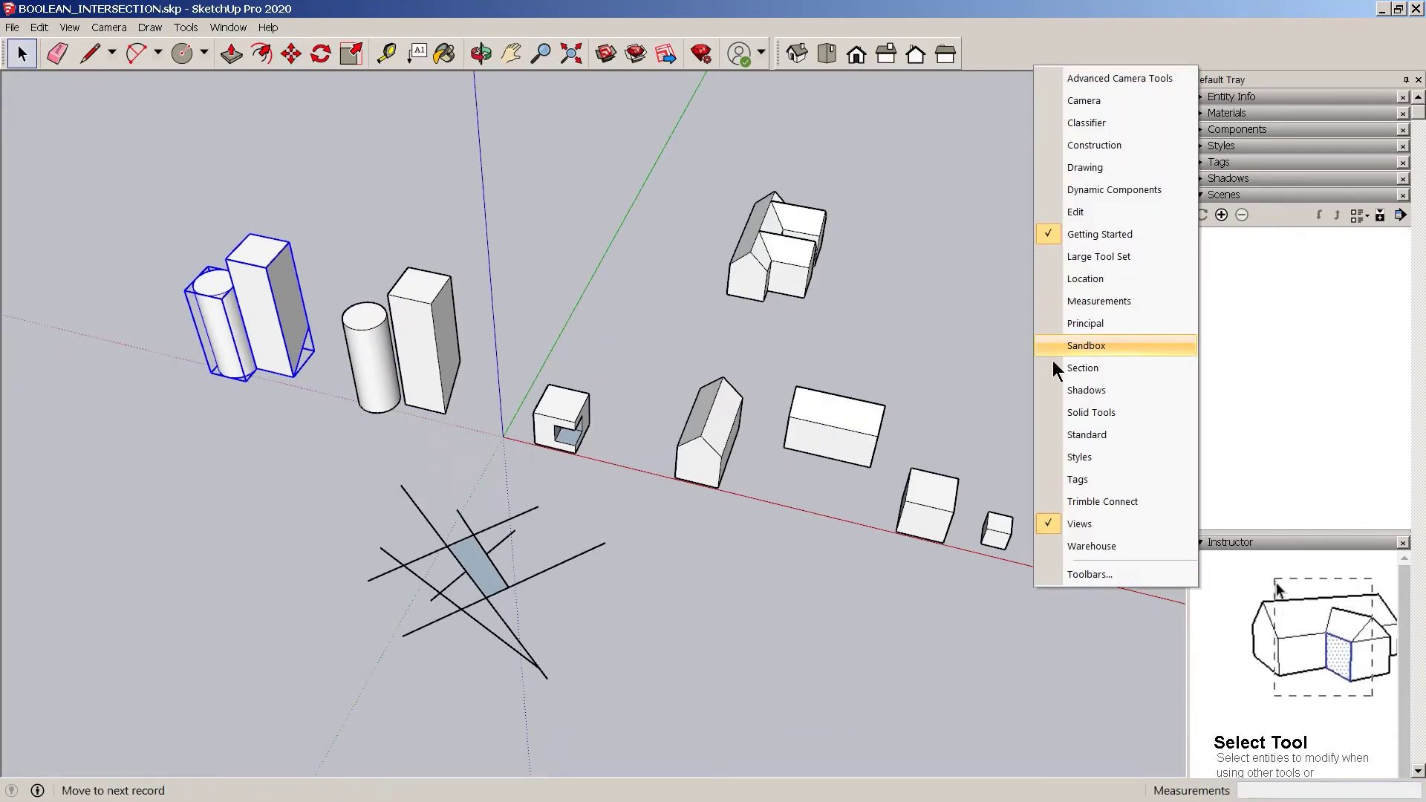
{"action": "left_click", "coordinate": [1069, 412]}
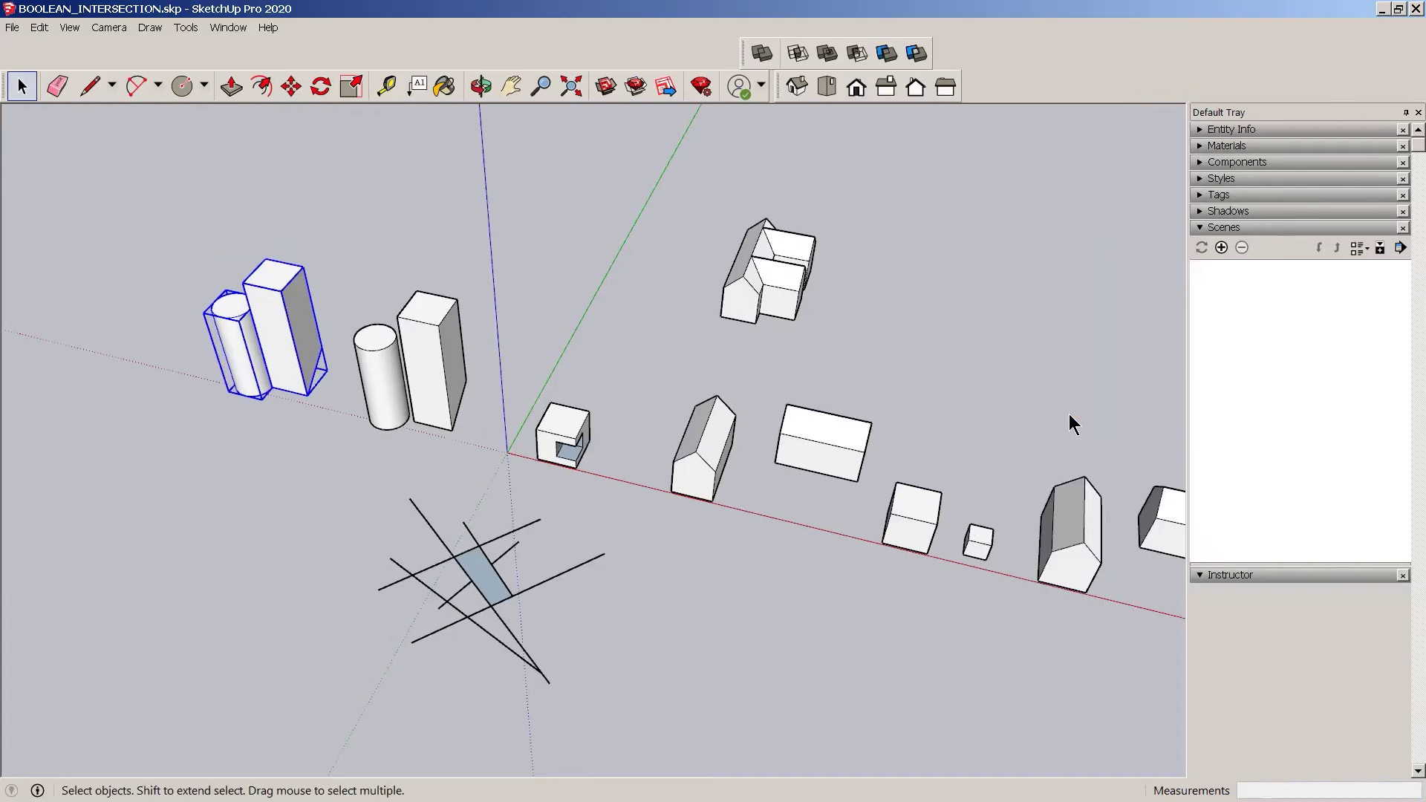
Explode the original tall box and cylinder groups nearest the origin, keeping the copied pair grouped
{"action": "left_click", "coordinate": [292, 432]}
{"action": "scroll", "coordinate": [401, 372], "scroll_direction": "up", "scroll_amount": 3}
{"action": "left_click", "coordinate": [488, 382]}
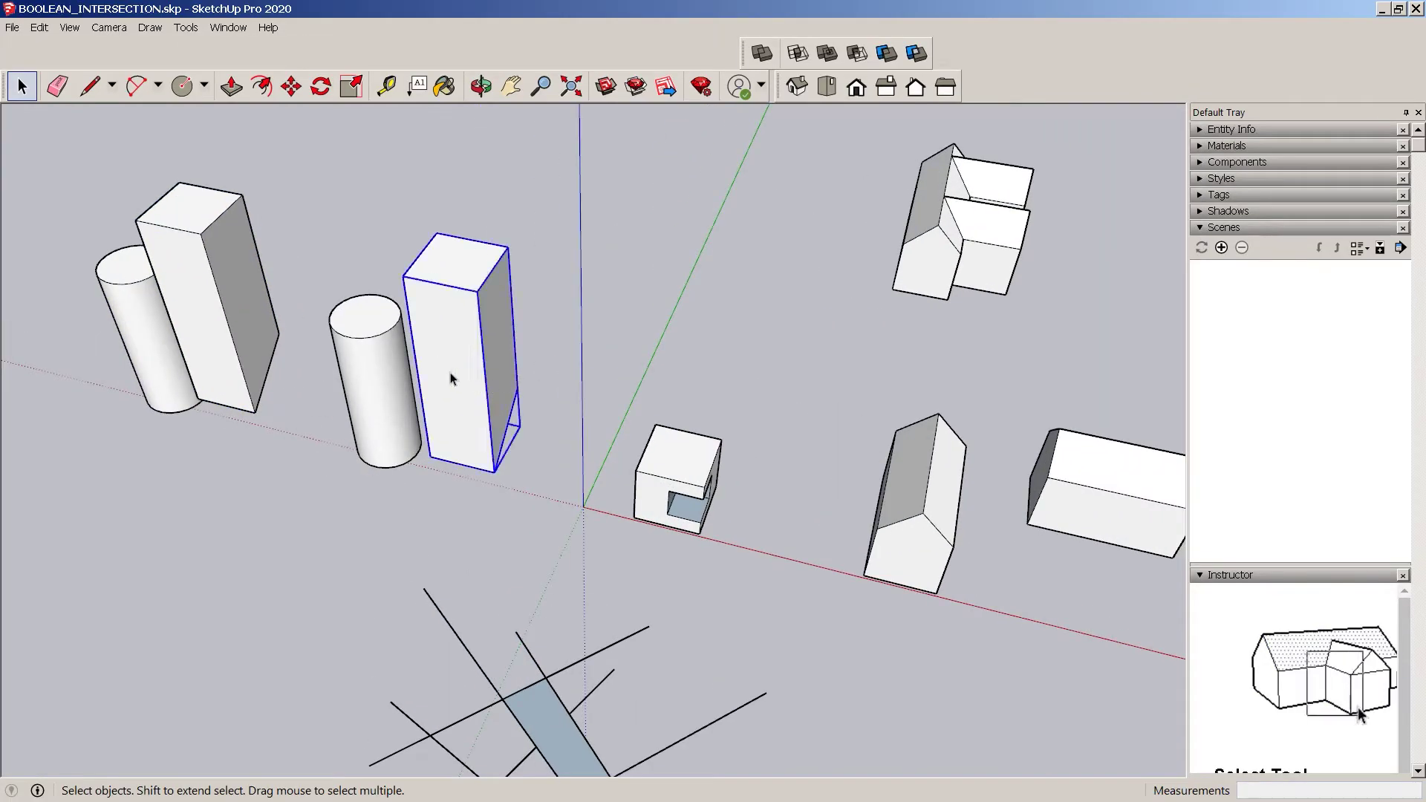
{"action": "right_click", "coordinate": [451, 379]}
{"action": "left_click", "coordinate": [366, 398]}
{"action": "right_click", "coordinate": [377, 404]}
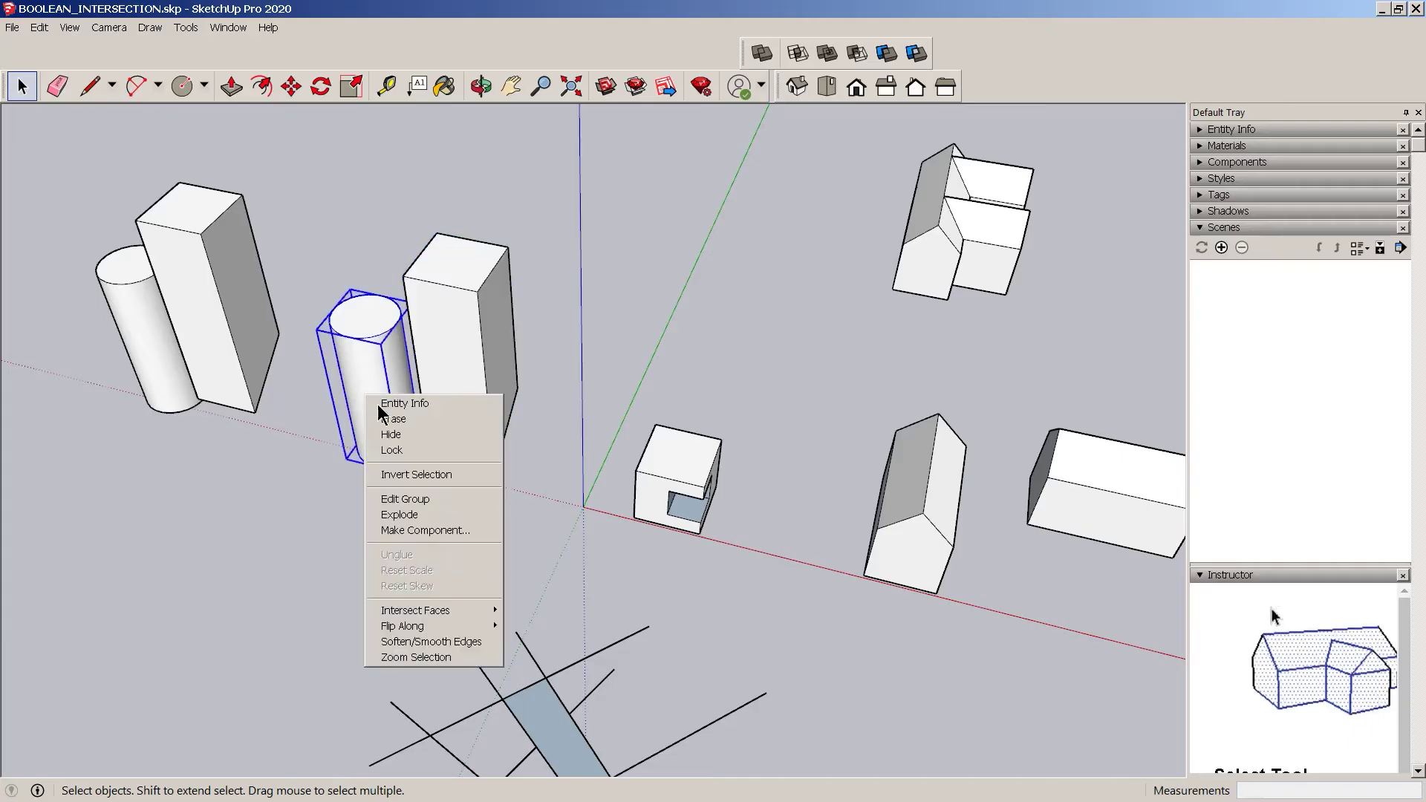
{"action": "left_click", "coordinate": [399, 513]}
Try to move the ungrouped tall box along the red axis into the ungrouped cylinder
{"action": "middle_click_drag", "start_coordinate": [404, 523], "coordinate": [787, 586]}
{"action": "middle_click_drag", "start_coordinate": [606, 480], "coordinate": [541, 366]}
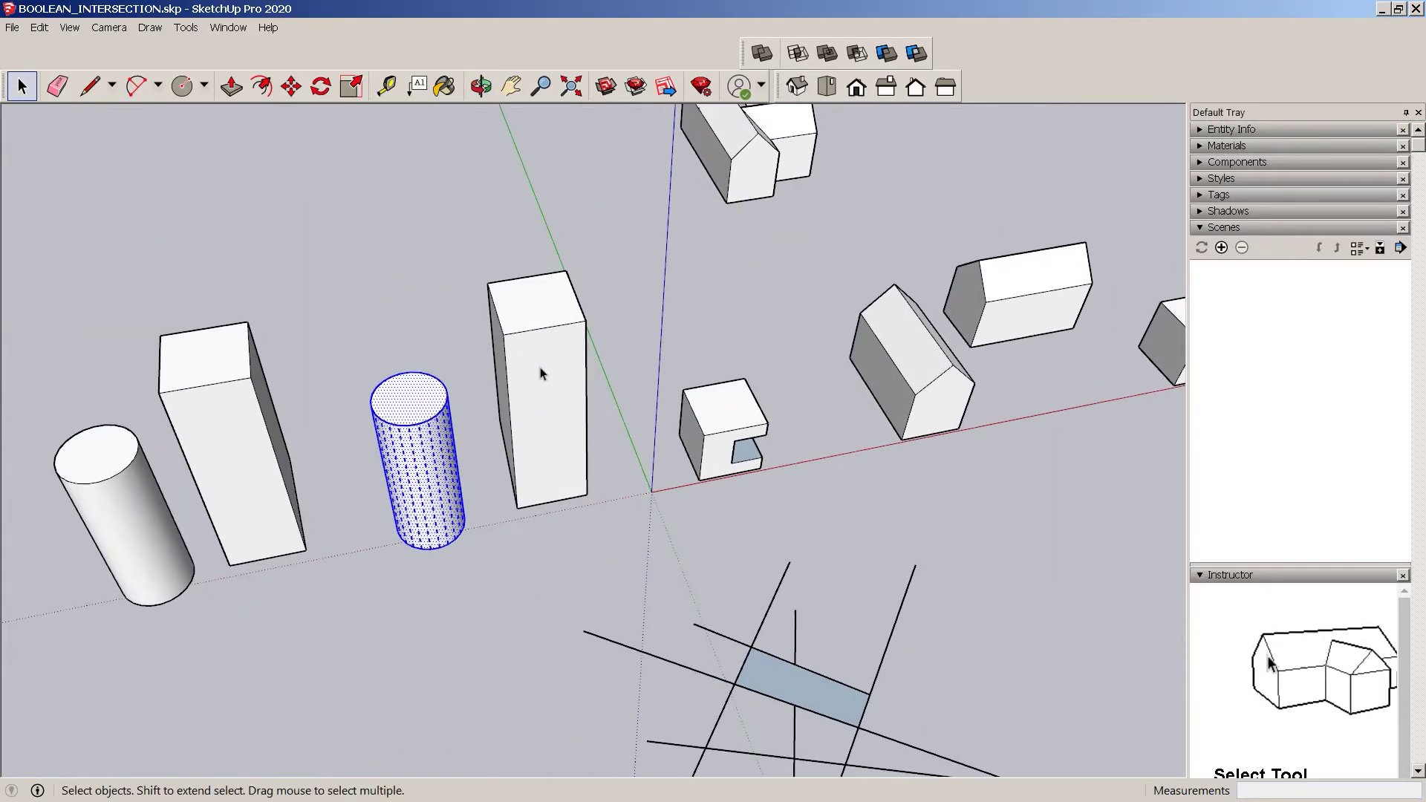
{"action": "triple_click", "coordinate": [529, 367]}
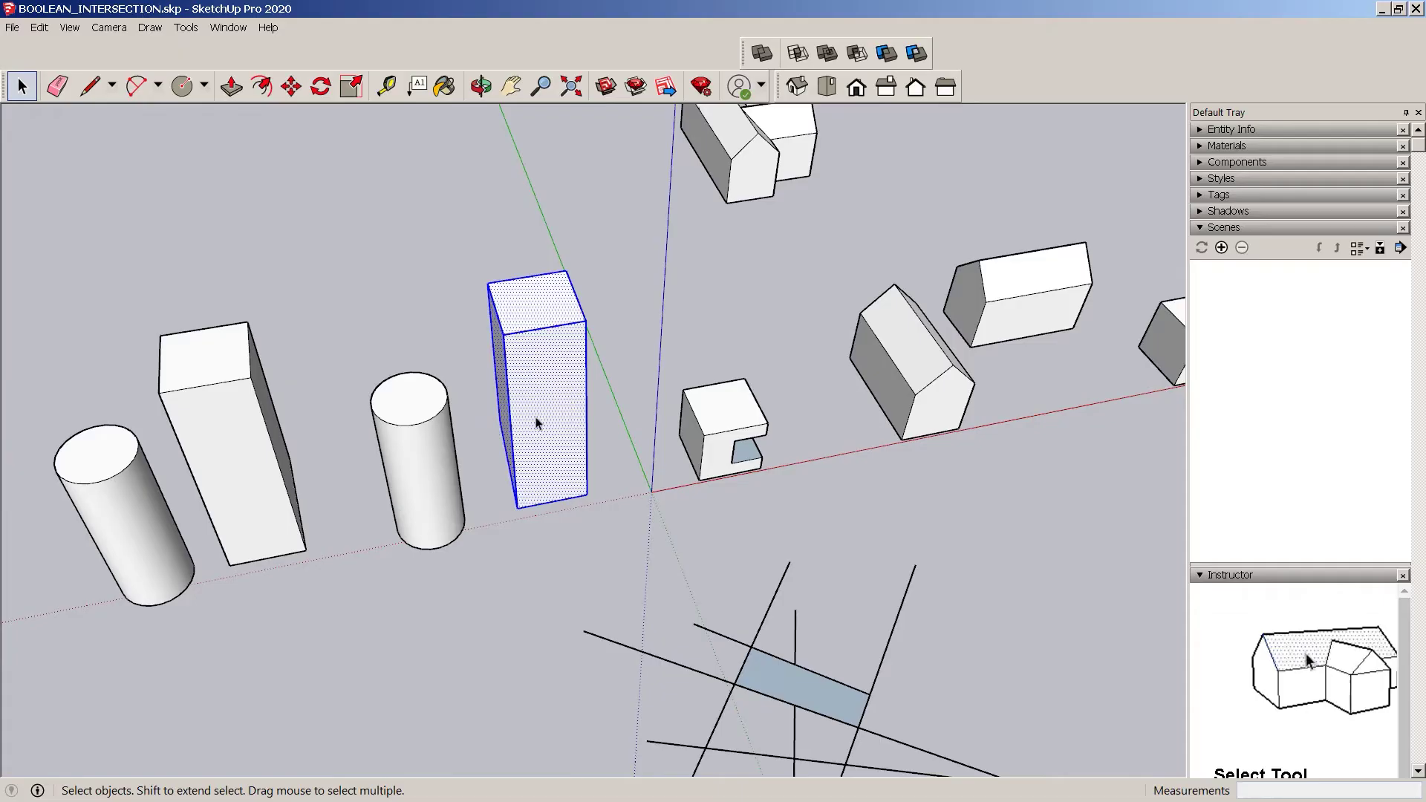
{"action": "key", "text": "m"}
{"action": "left_click", "coordinate": [608, 508]}
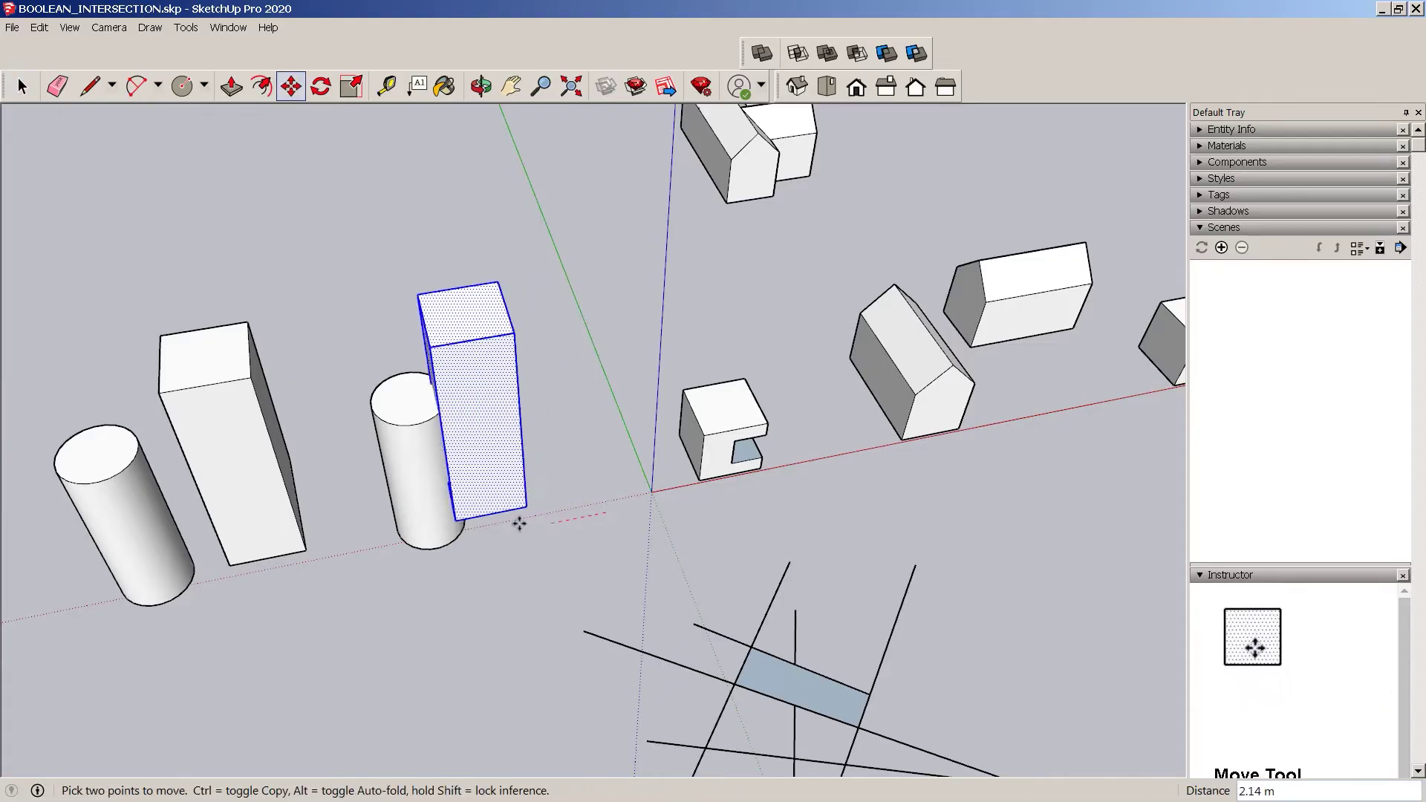
{"action": "left_click", "coordinate": [492, 531]}
{"action": "middle_click_drag", "start_coordinate": [503, 535], "coordinate": [338, 381], "text": "shift"}
{"action": "left_click", "coordinate": [337, 381]}
{"action": "left_click", "coordinate": [363, 375]}
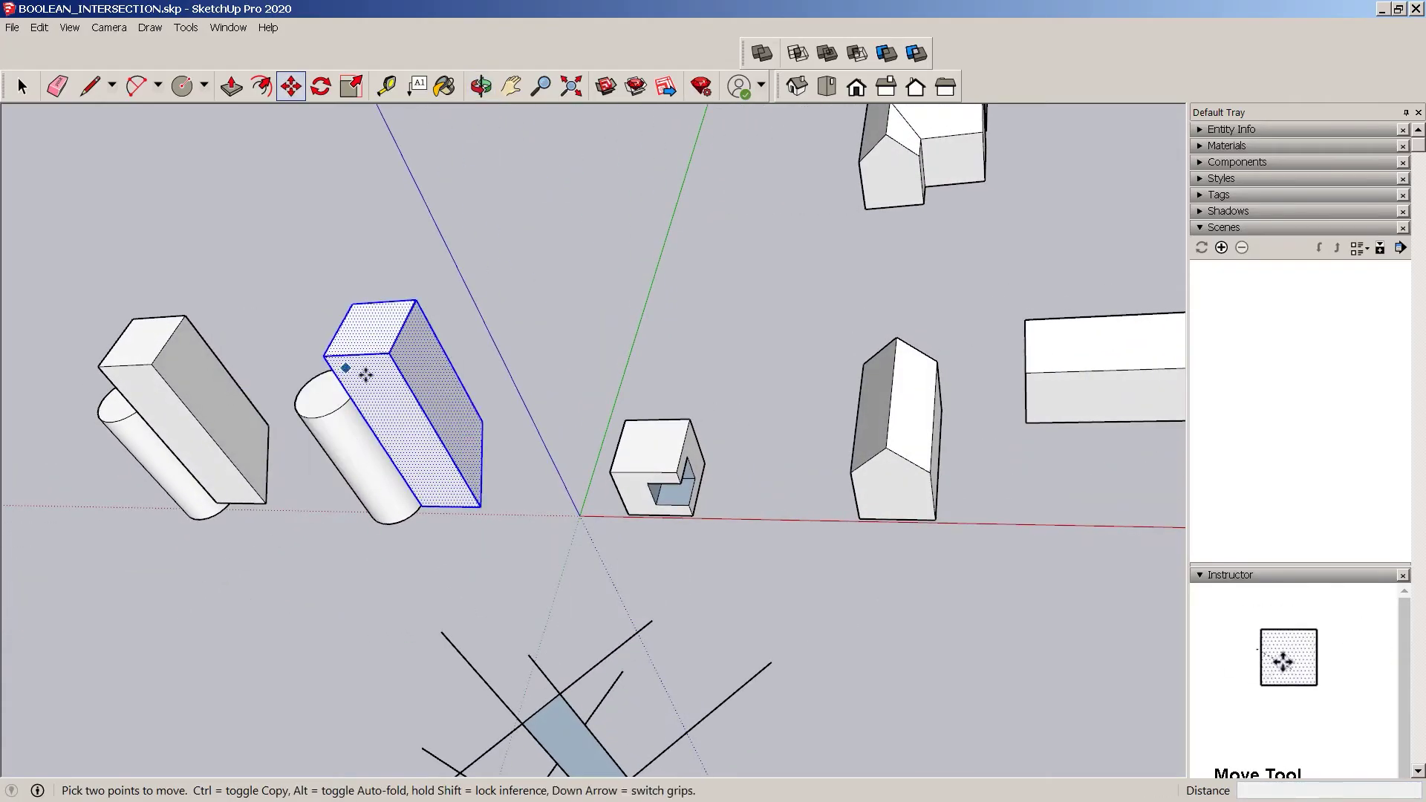
{"action": "key", "text": "s"}
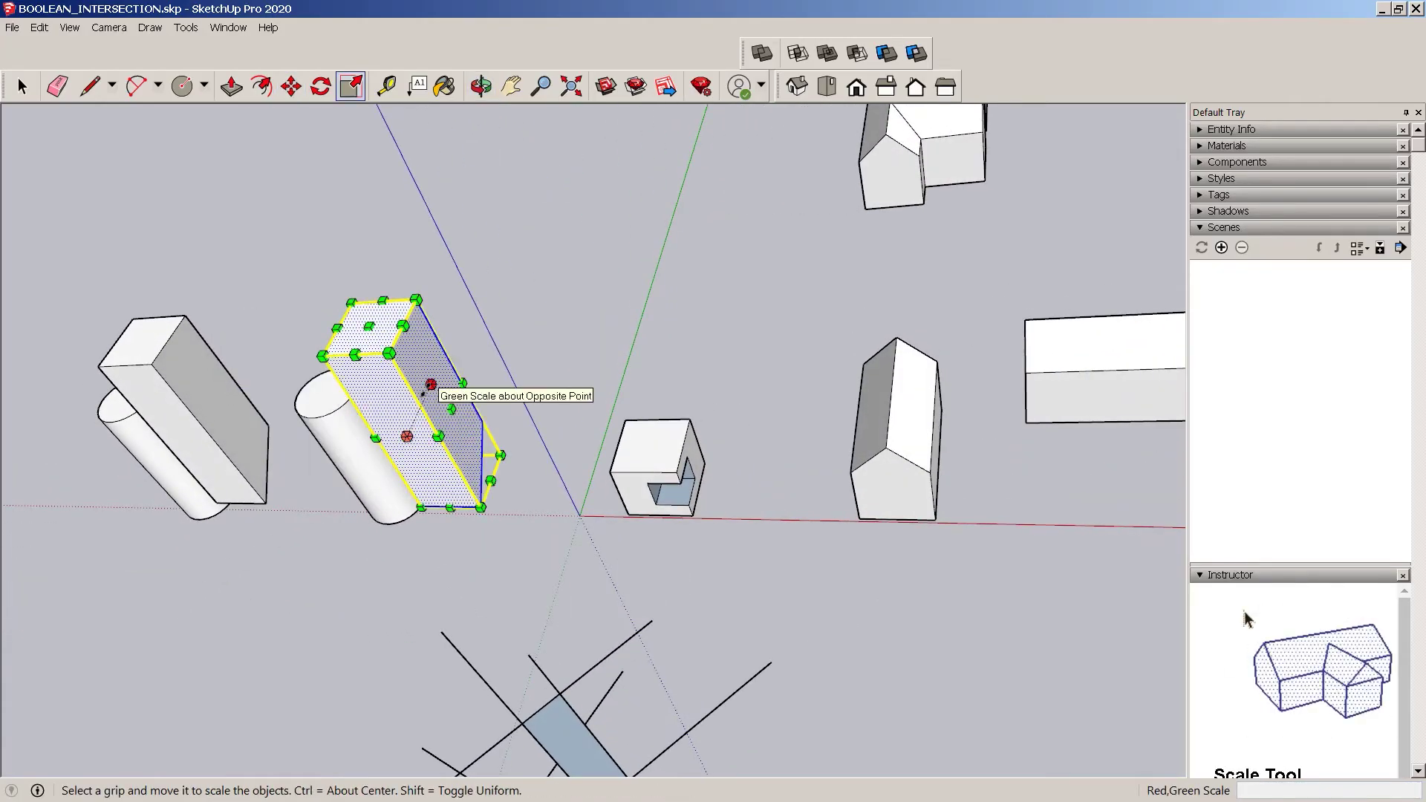
{"action": "right_click", "coordinate": [427, 386]}
{"action": "left_click", "coordinate": [194, 373]}
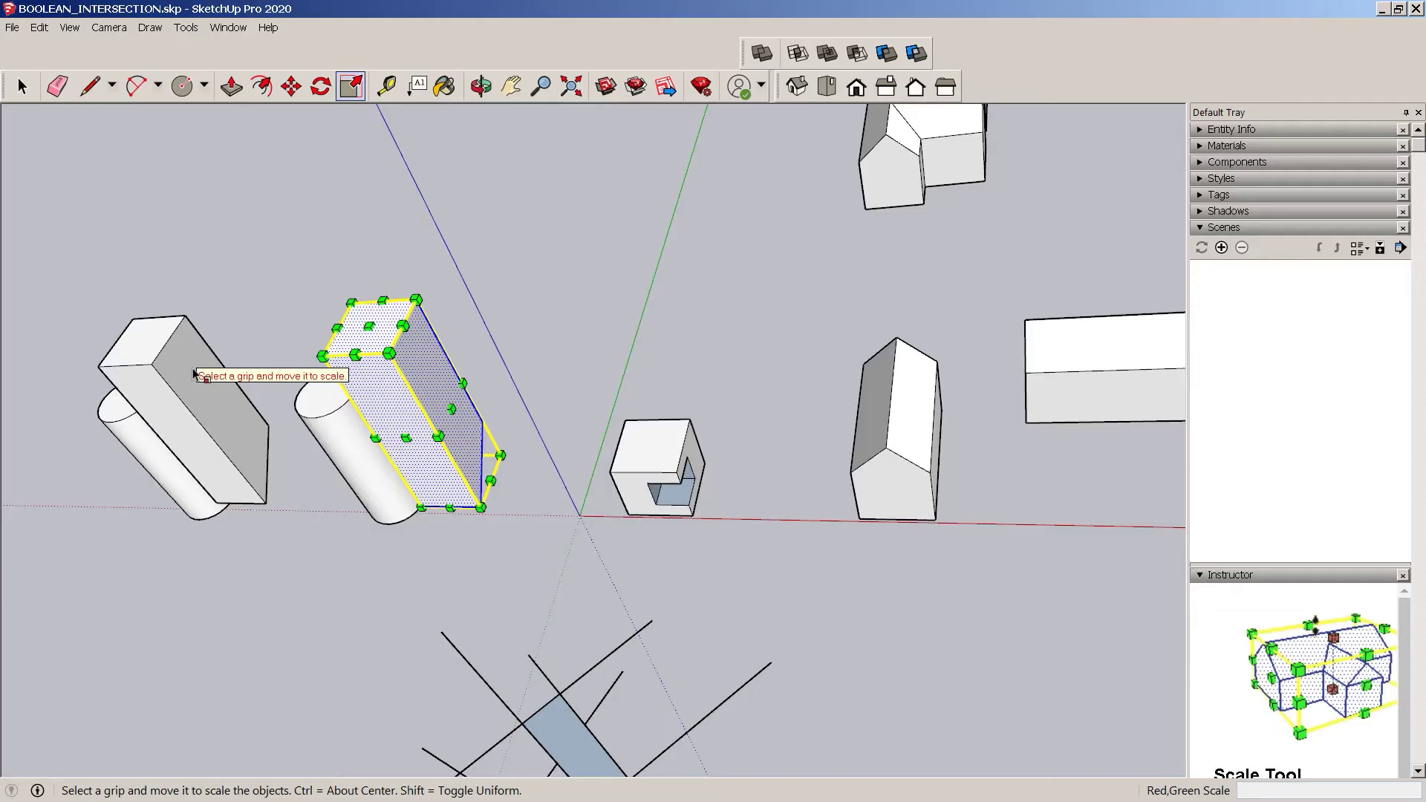
{"action": "key", "text": "space"}
{"action": "left_click", "coordinate": [227, 392], "text": "shift"}
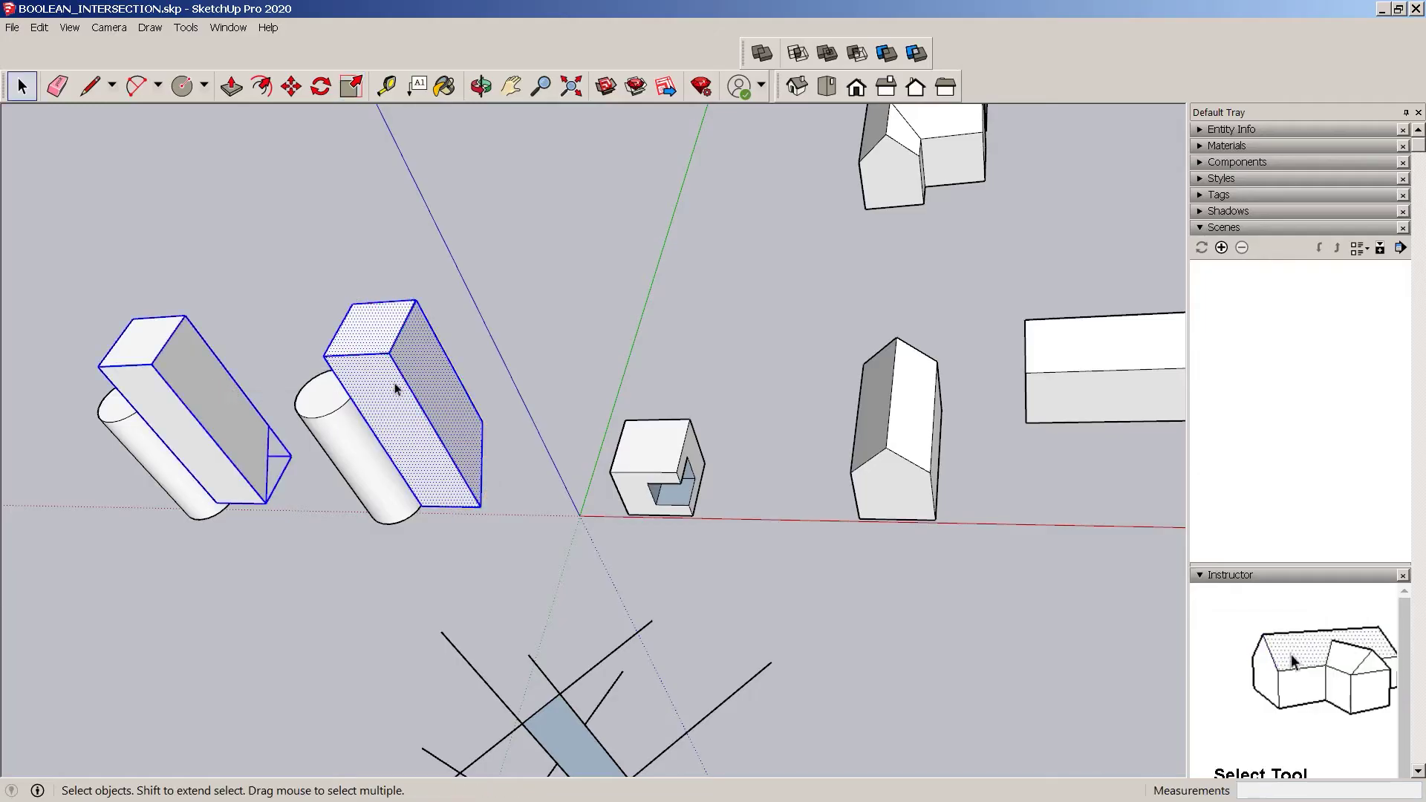
{"action": "key", "text": "s"}
{"action": "right_click", "coordinate": [311, 402]}
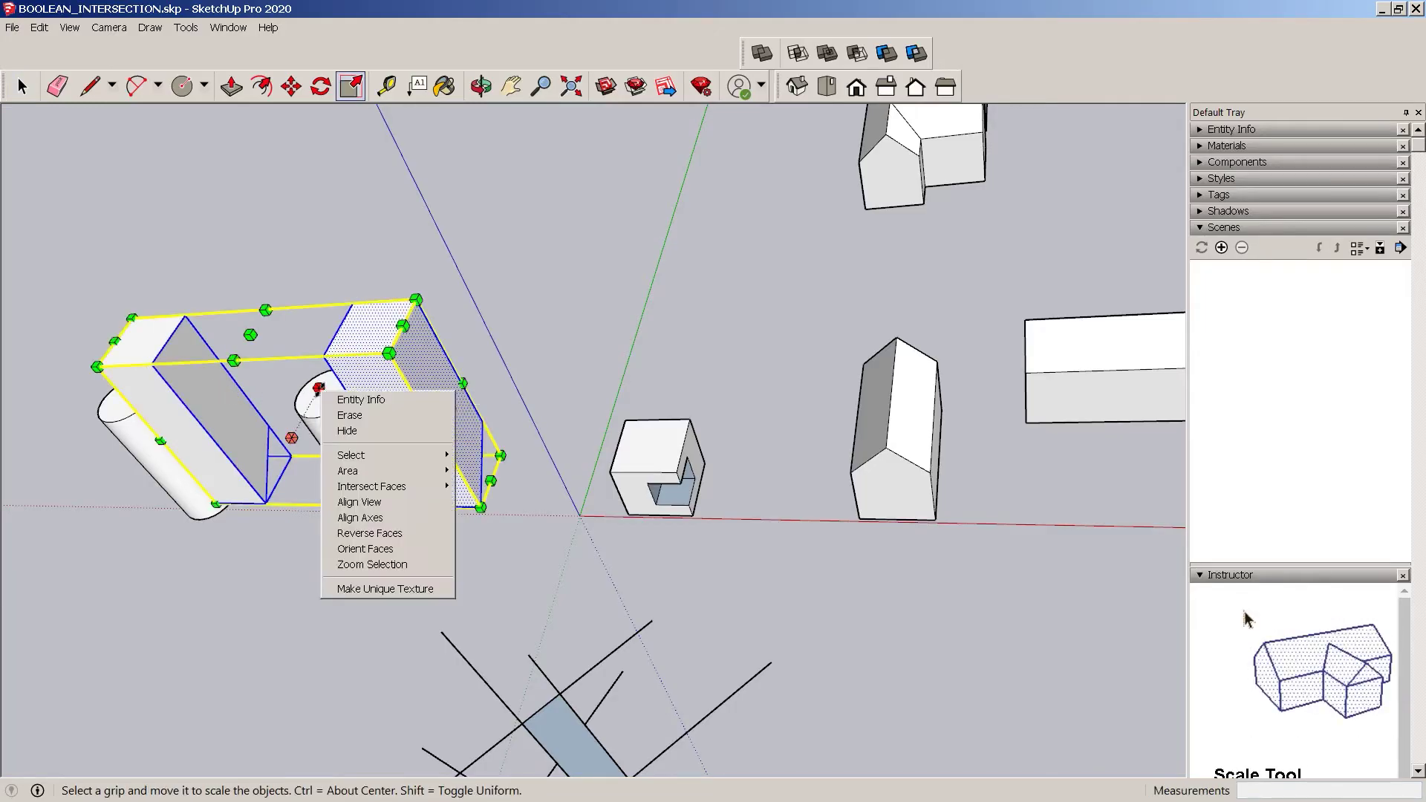
{"action": "left_click", "coordinate": [200, 364]}
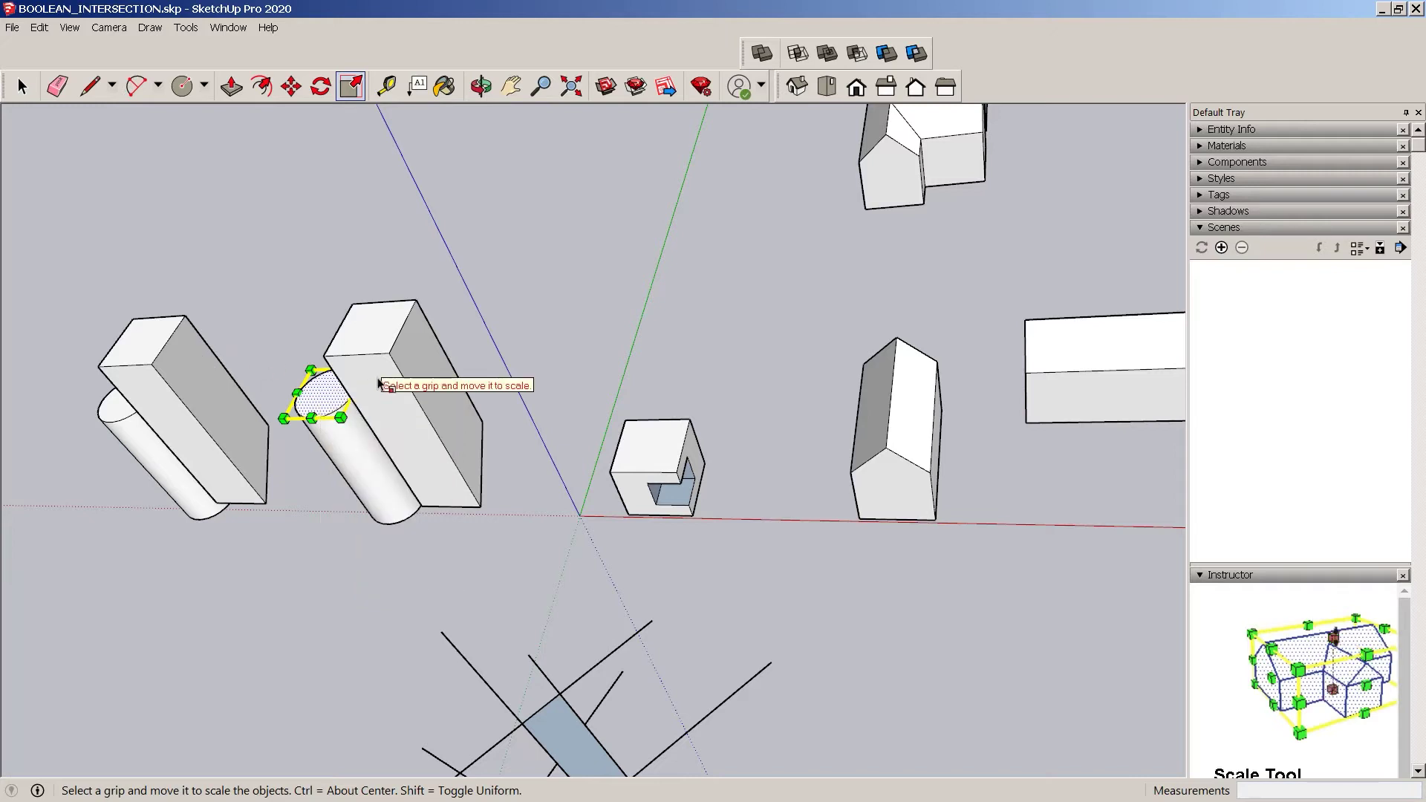
{"action": "key", "text": "space"}
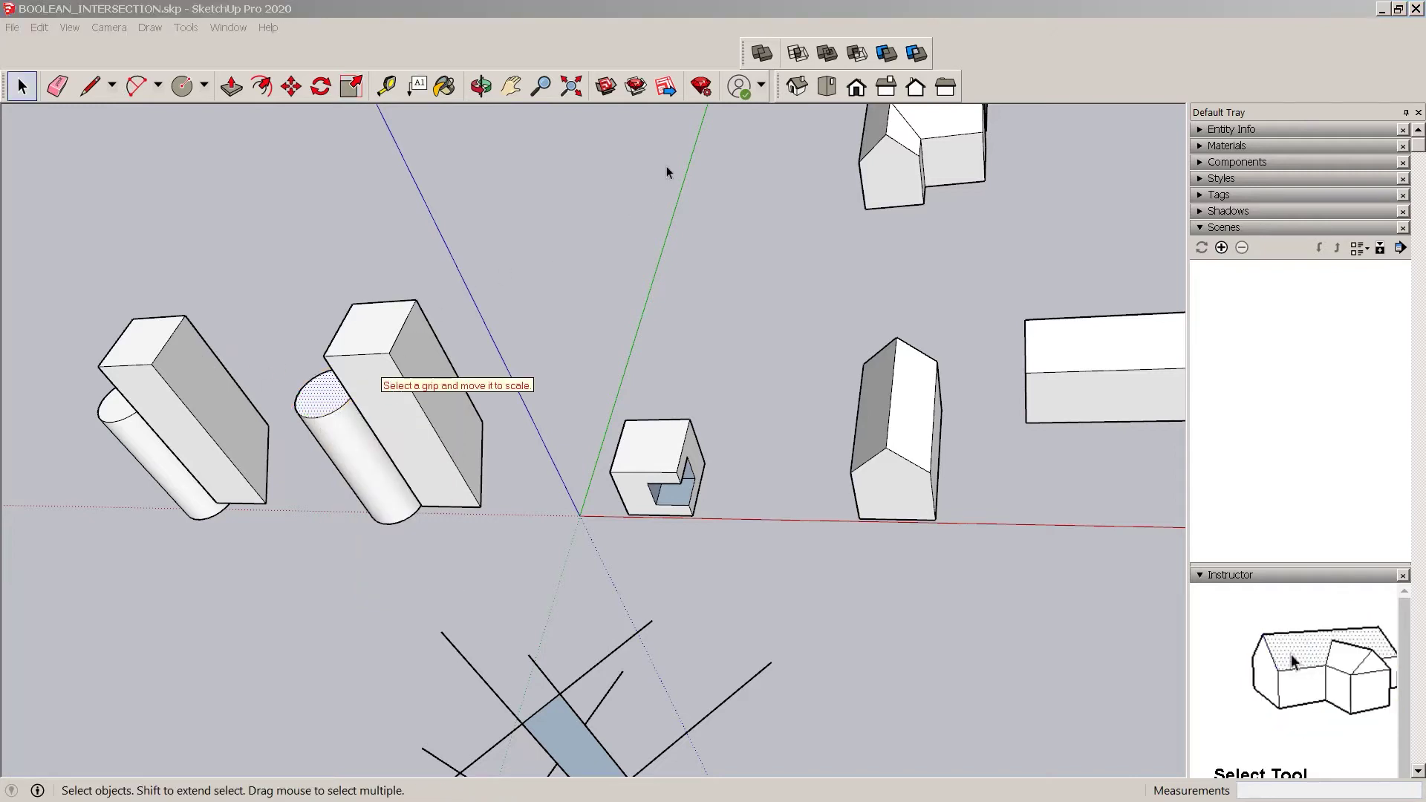
Scale the grouped and ungrouped tall boxes together to make them deeper along the green axis
{"action": "left_click_drag", "start_coordinate": [60, 226], "coordinate": [576, 601]}
{"action": "left_click", "coordinate": [577, 92]}
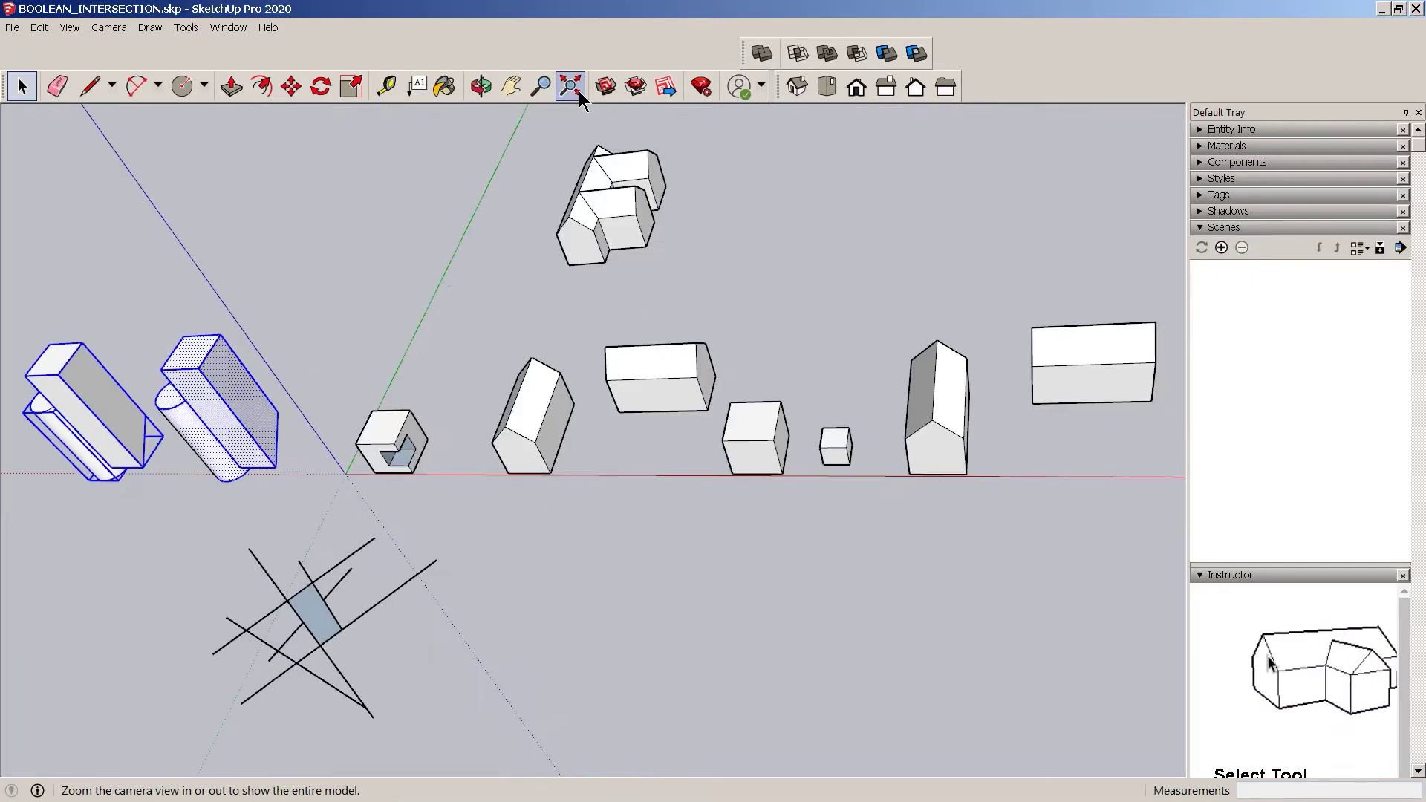
{"action": "left_click", "coordinate": [797, 87]}
{"action": "scroll", "coordinate": [235, 366], "scroll_direction": "up", "scroll_amount": 5}
{"action": "middle_click_drag", "start_coordinate": [223, 344], "coordinate": [438, 349]}
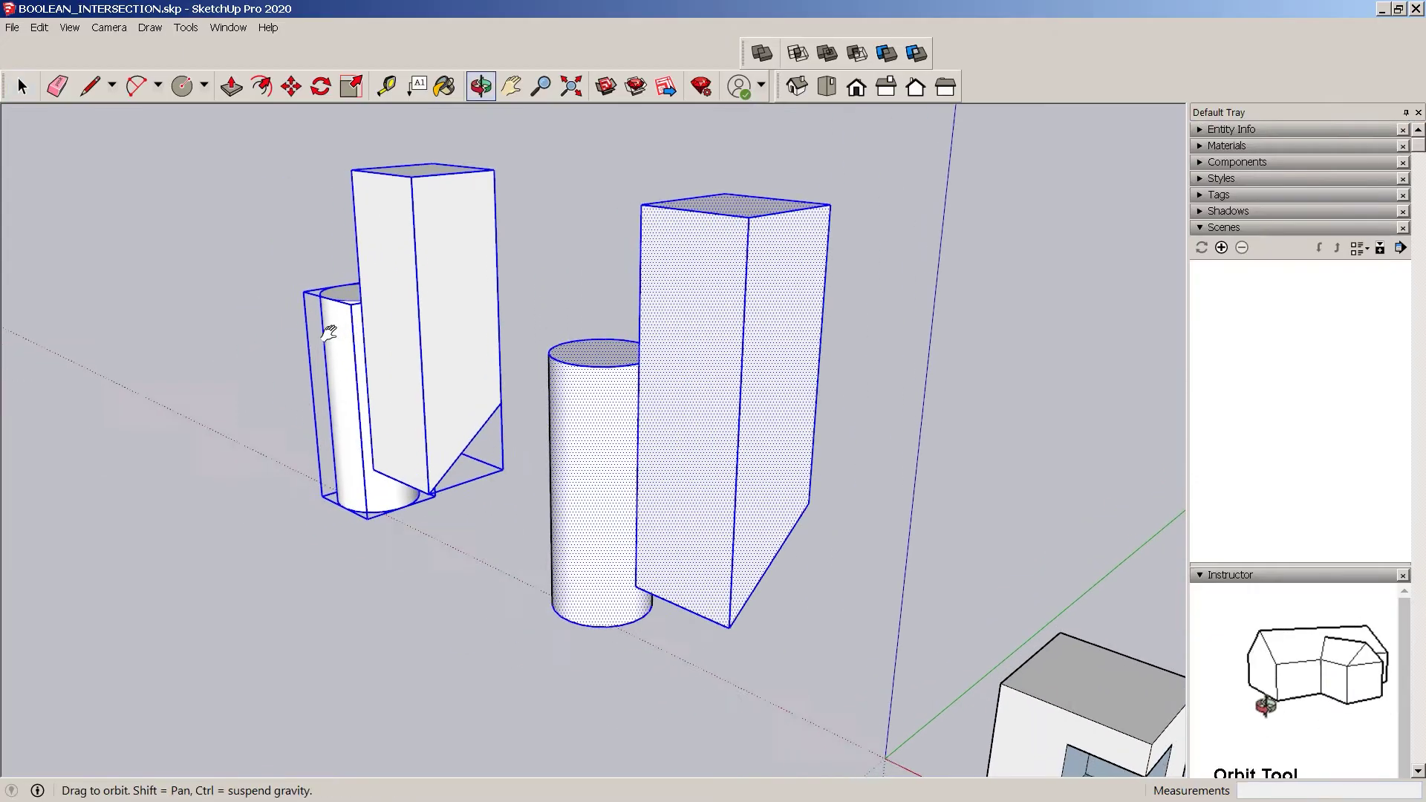
{"action": "scroll", "coordinate": [438, 349], "scroll_direction": "down", "scroll_amount": 3}
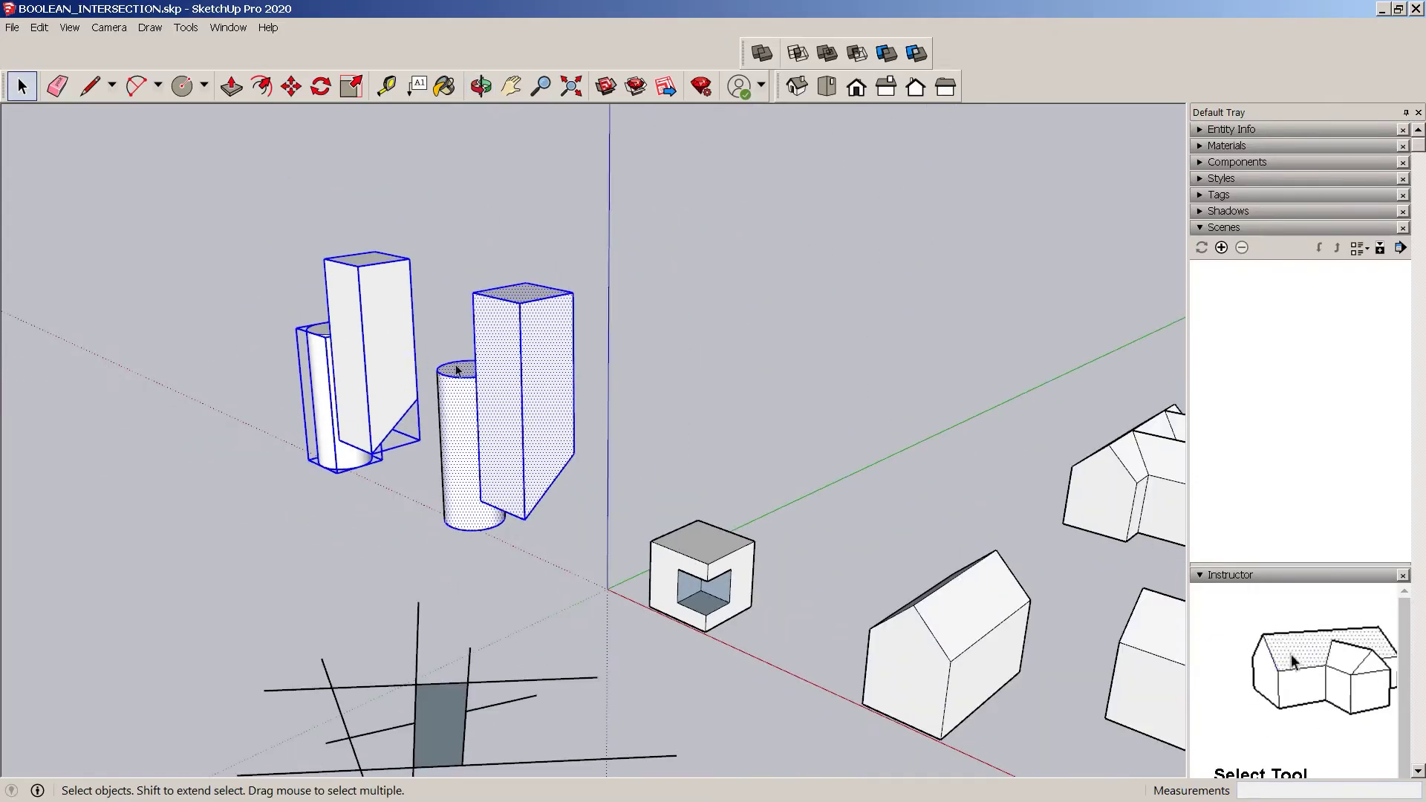
{"action": "left_click", "coordinate": [427, 297]}
{"action": "left_click", "coordinate": [510, 343]}
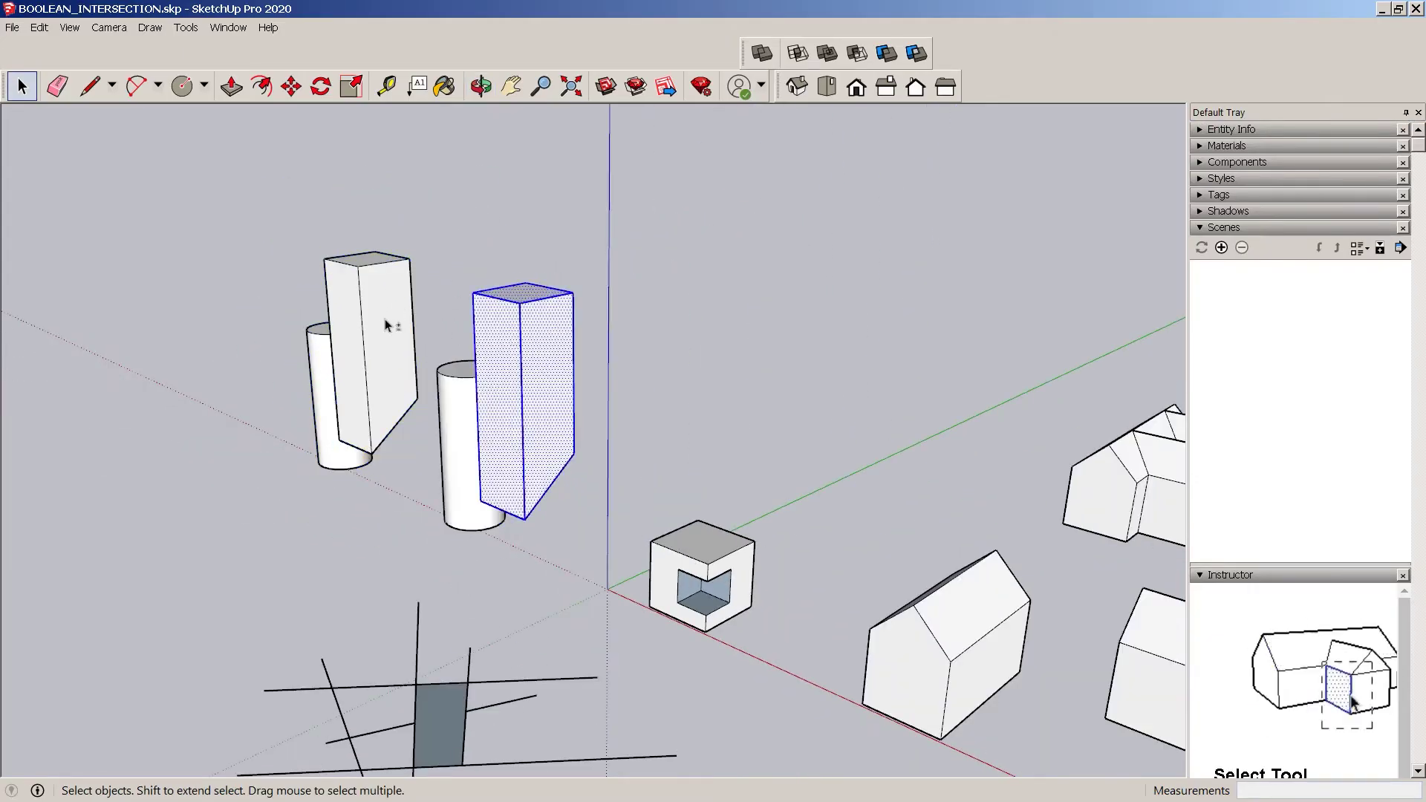
{"action": "key", "text": "s"}
{"action": "left_click_drag", "start_coordinate": [414, 384], "coordinate": [386, 401]}
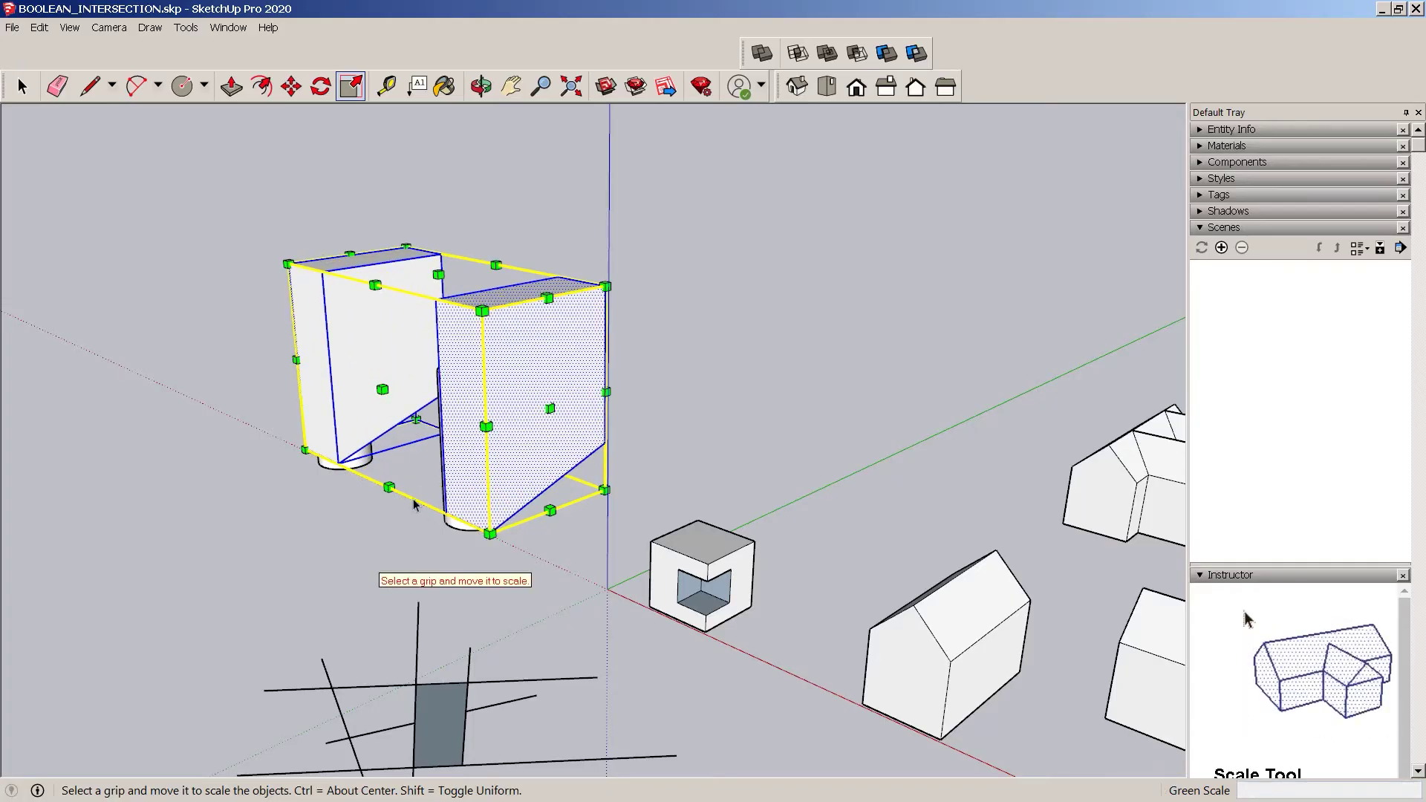
{"action": "key", "text": "space"}
{"action": "left_click", "coordinate": [381, 557]}
{"action": "middle_click_drag", "start_coordinate": [381, 557], "coordinate": [631, 616]}
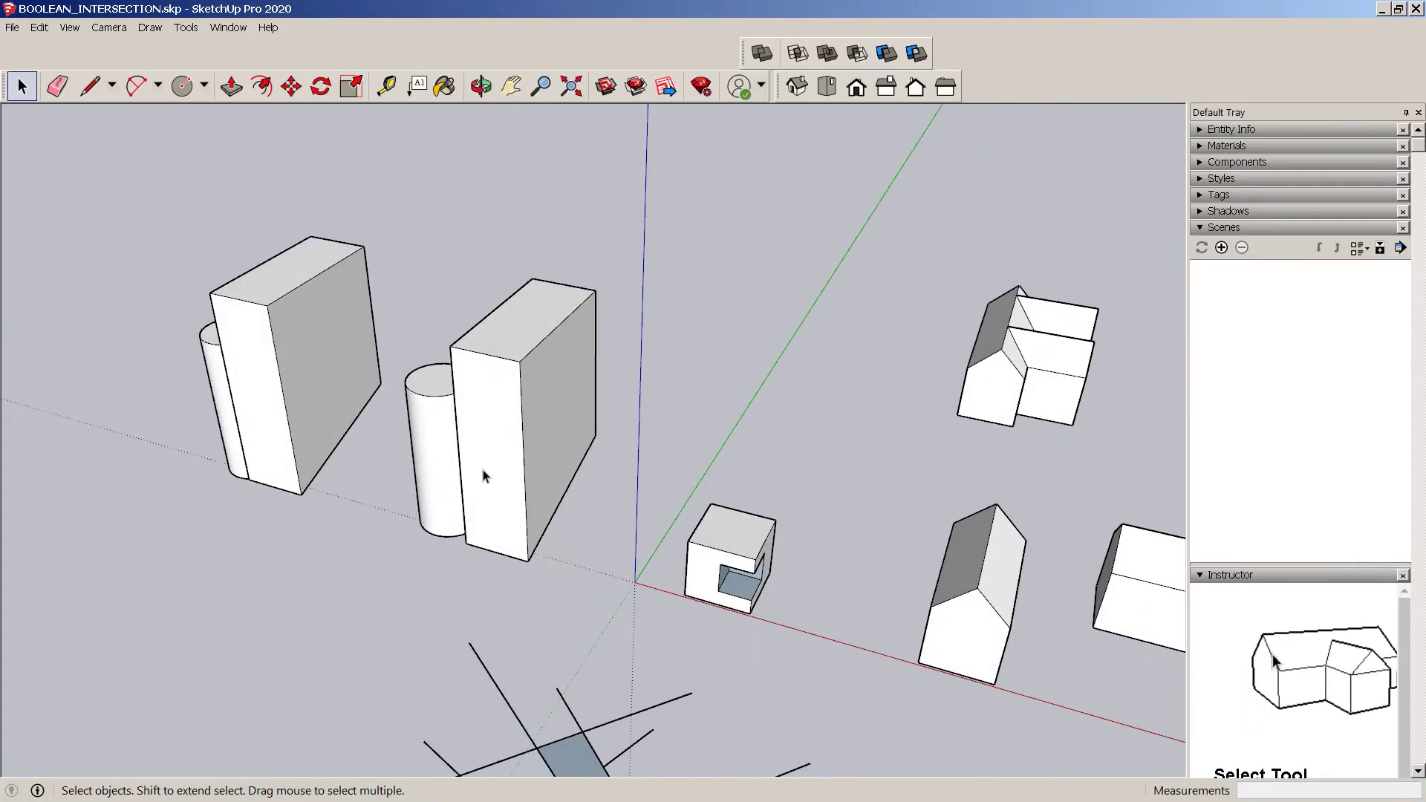
Widen the ungrouped box along the red axis with Push/Pull so that it encloses the upper part of the cylinder
{"action": "middle_click_drag", "start_coordinate": [401, 564], "coordinate": [583, 443]}
{"action": "key", "text": "p"}
{"action": "left_click_drag", "start_coordinate": [584, 442], "coordinate": [427, 516]}
{"action": "key", "text": "space"}
{"action": "middle_click_drag", "start_coordinate": [550, 584], "coordinate": [515, 481]}
Delete the ungrouped box's top and side faces, leaving only its slanted bottom face around the cylinder
{"action": "left_click", "coordinate": [530, 522]}
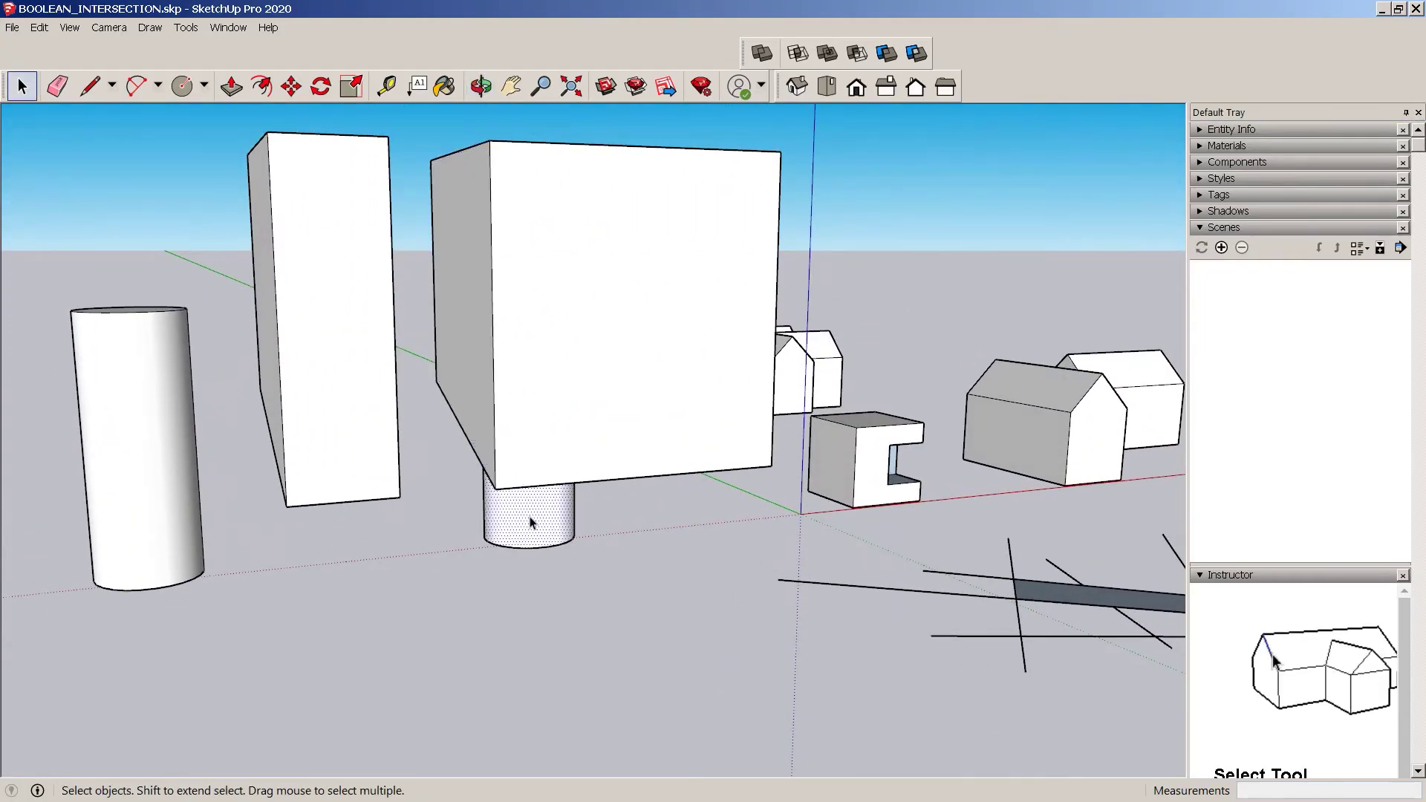
{"action": "scroll", "coordinate": [467, 393], "scroll_direction": "down", "scroll_amount": 3}
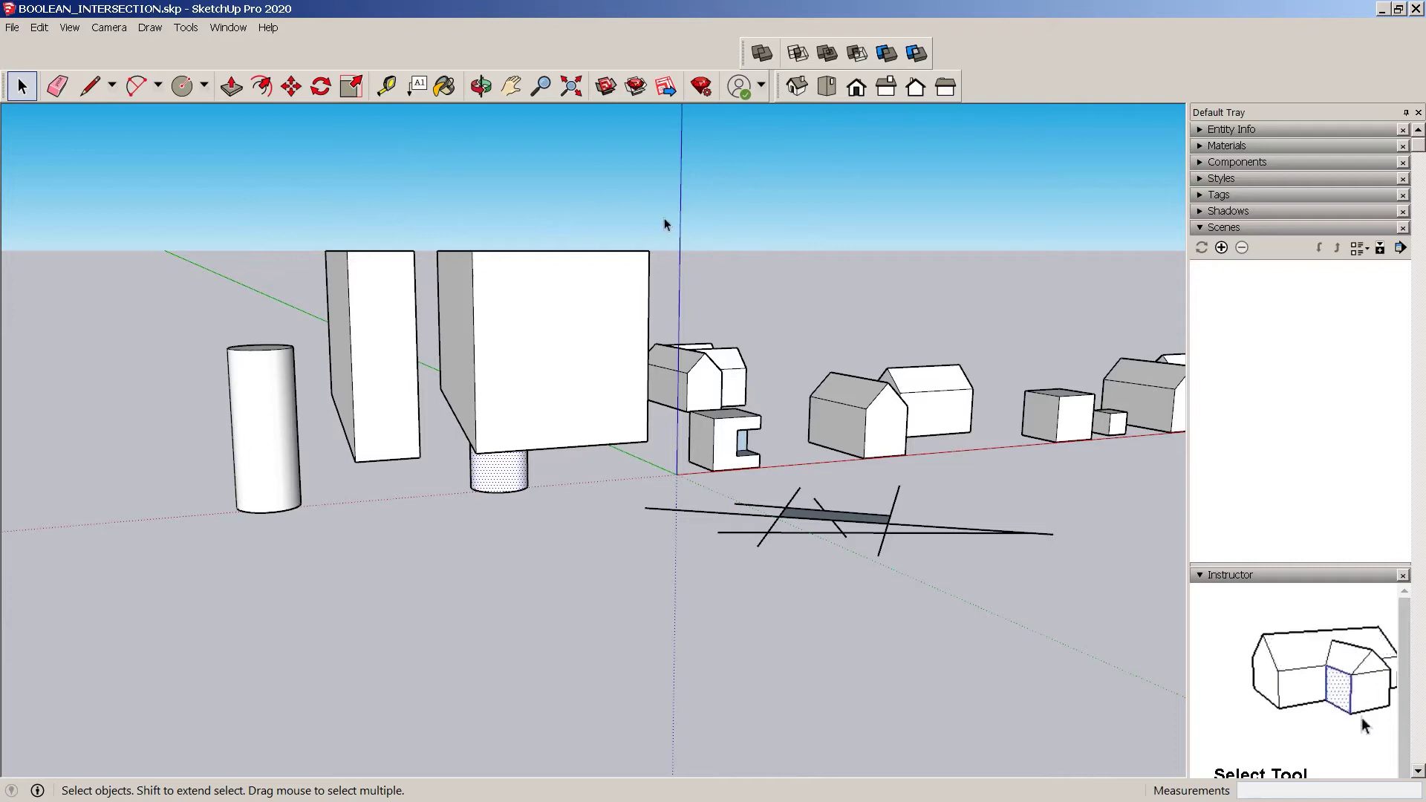
{"action": "left_click", "coordinate": [636, 265]}
{"action": "key", "text": "Delete"}
{"action": "scroll", "coordinate": [417, 230], "scroll_direction": "up", "scroll_amount": 3}
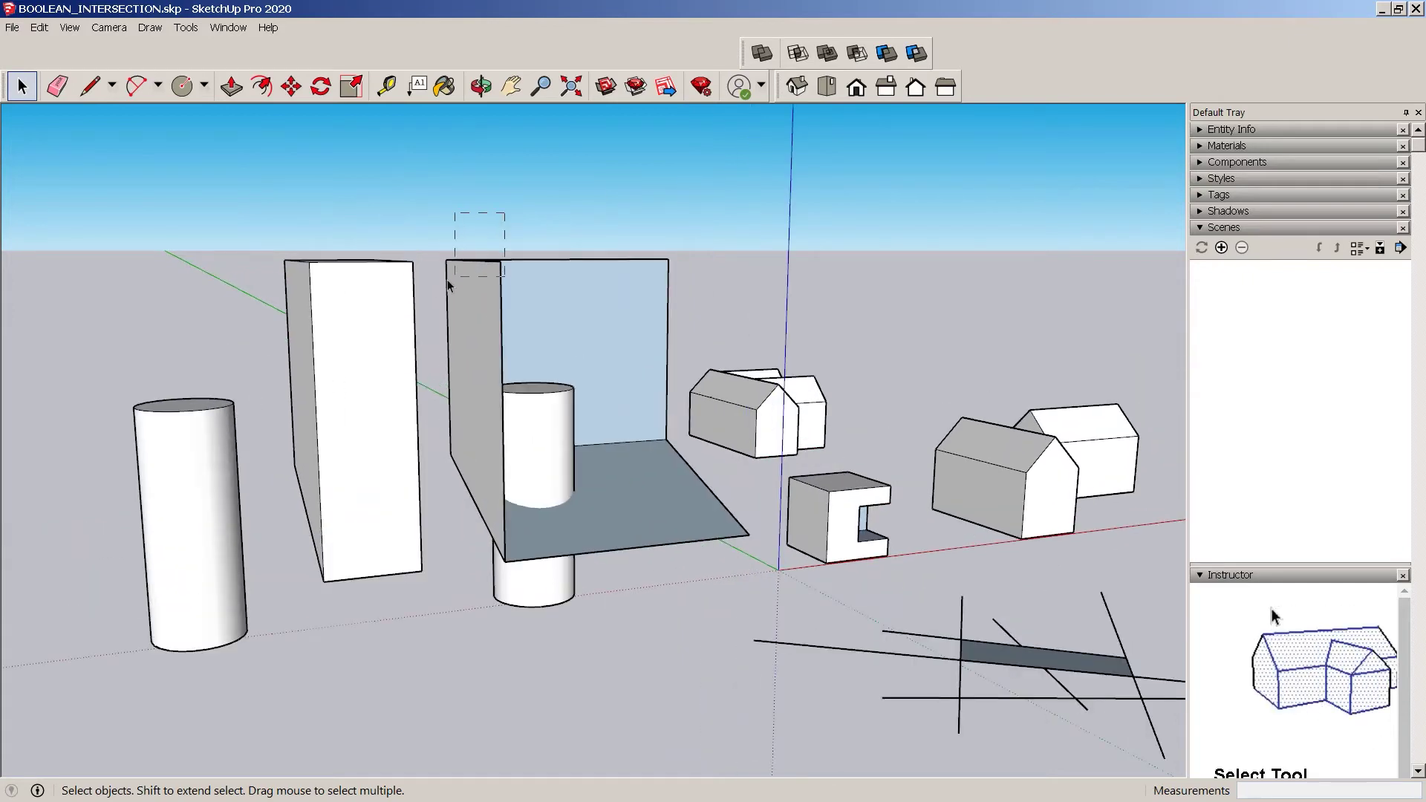
{"action": "left_click_drag", "start_coordinate": [448, 280], "coordinate": [445, 285]}
{"action": "key", "text": "Delete"}
{"action": "scroll", "coordinate": [503, 168], "scroll_direction": "down", "scroll_amount": 3}
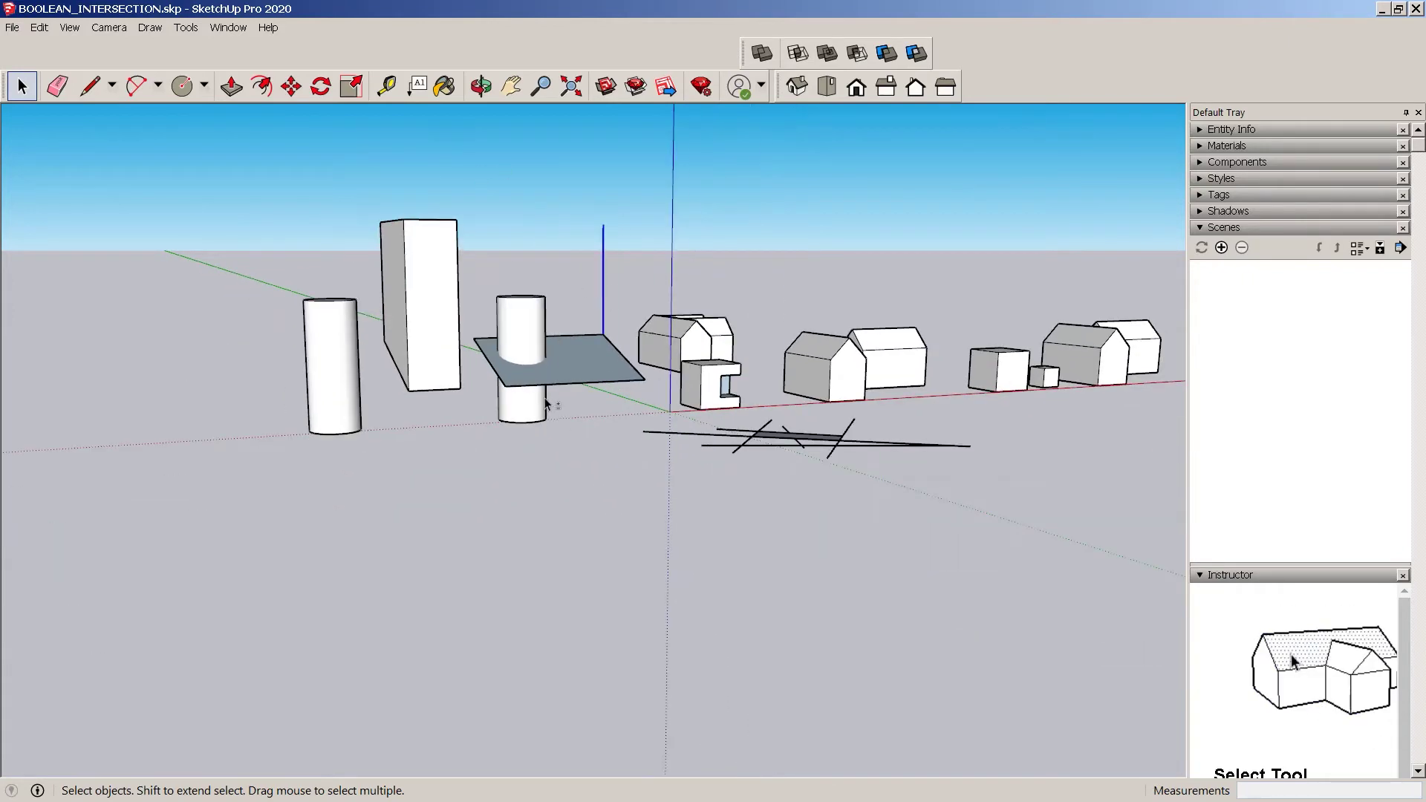
Select the ungrouped cylinder and the slanted face crossing it, and intersect their faces with the selection only
{"action": "left_click", "coordinate": [540, 321]}
{"action": "scroll", "coordinate": [540, 321], "scroll_direction": "up", "scroll_amount": 3}
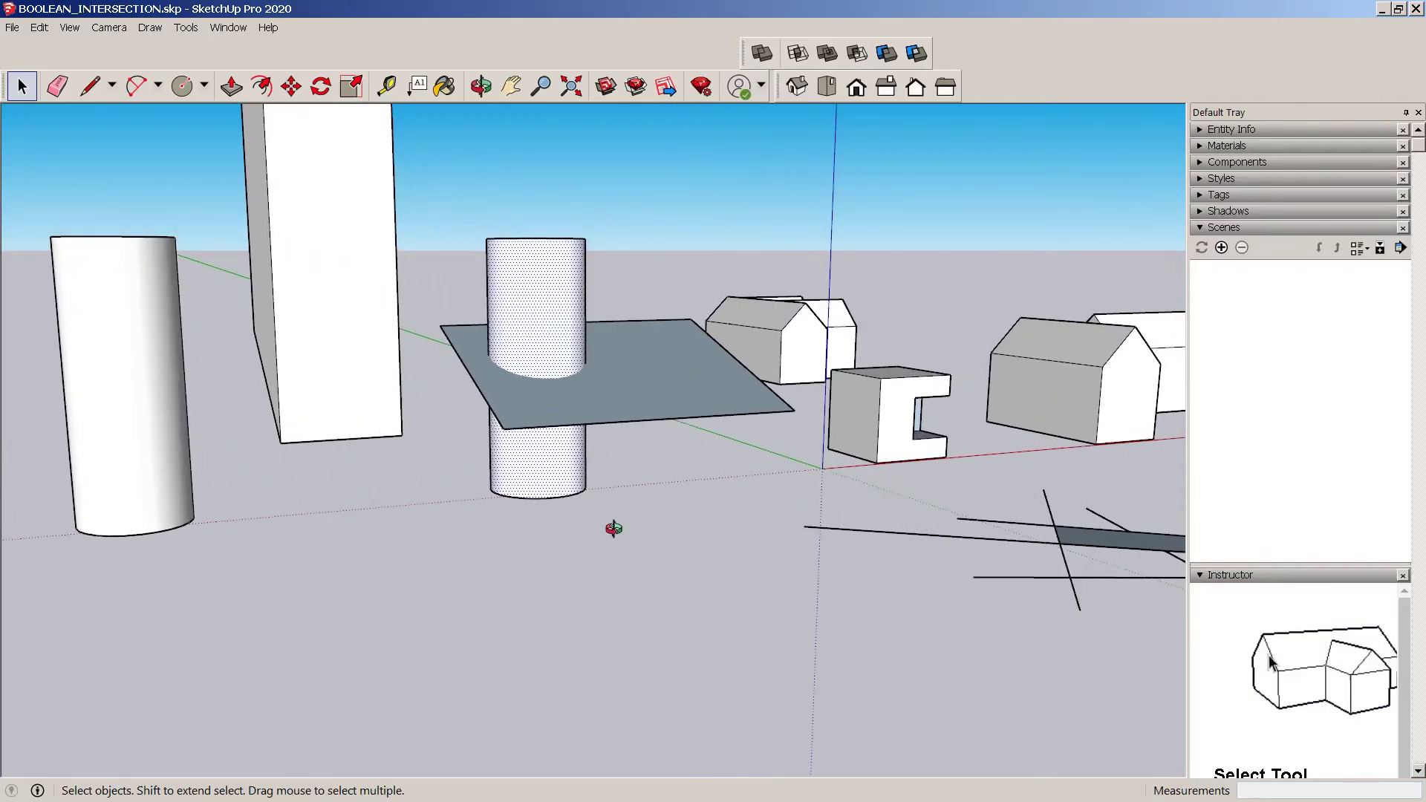
{"action": "middle_click_drag", "start_coordinate": [611, 525], "coordinate": [490, 326]}
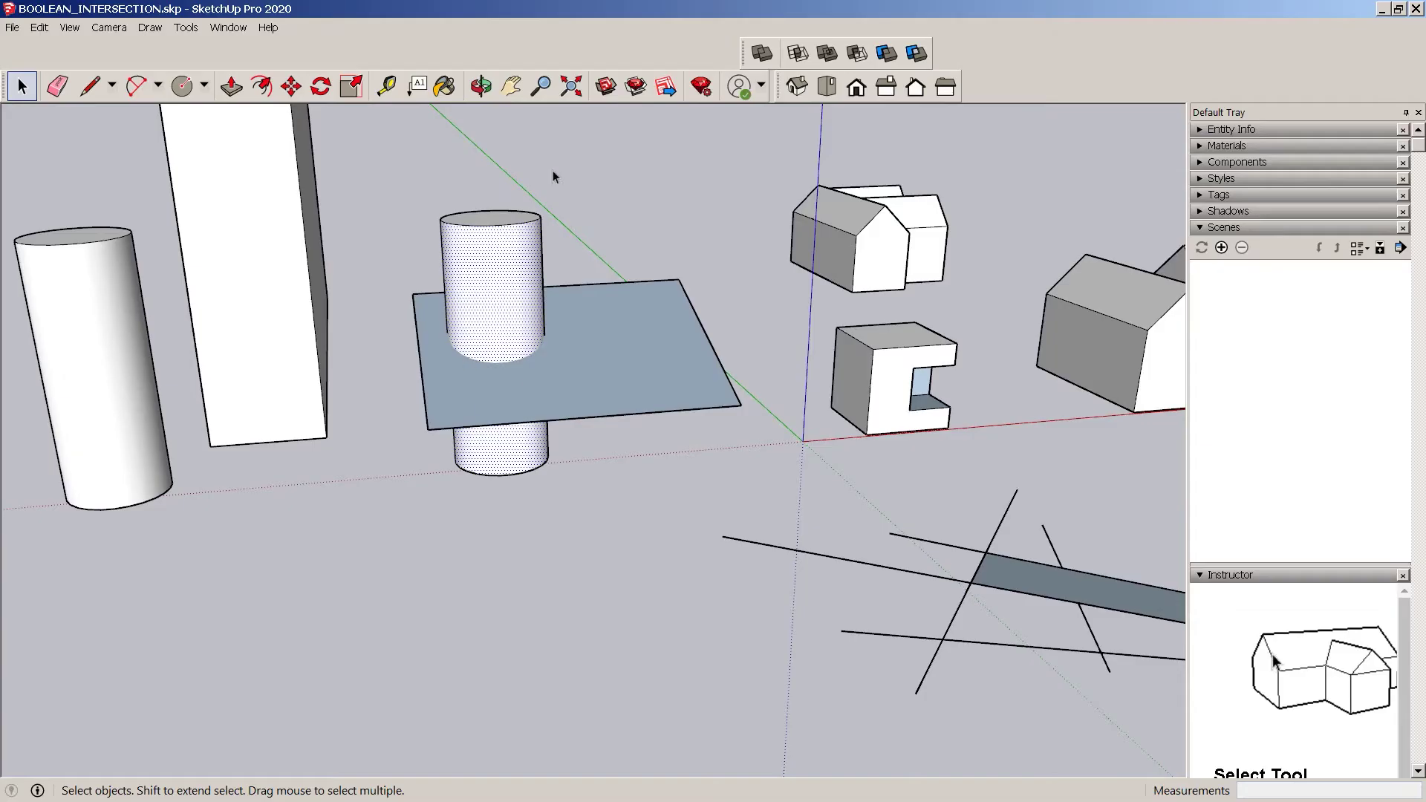
{"action": "left_click_drag", "start_coordinate": [407, 485], "coordinate": [407, 484]}
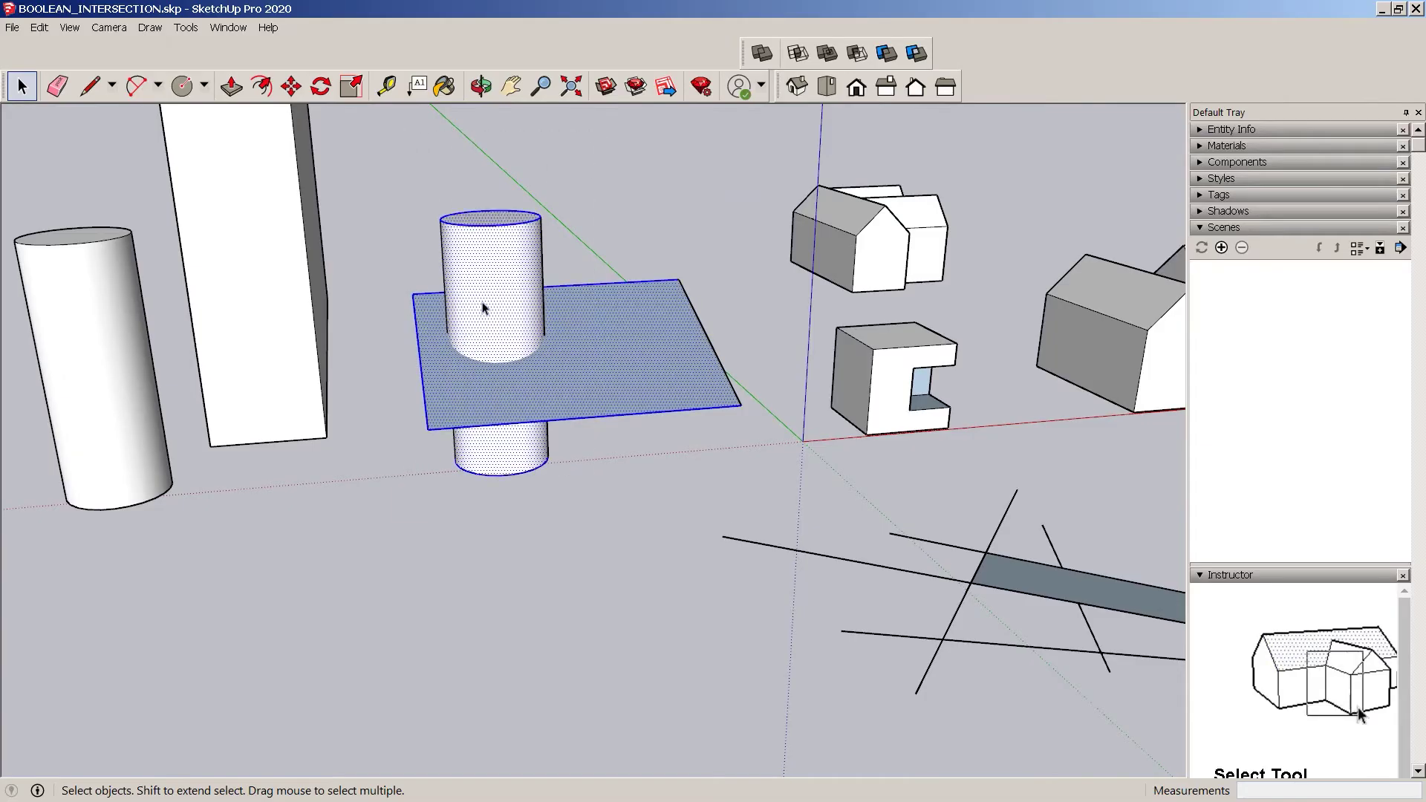
{"action": "right_click", "coordinate": [490, 282]}
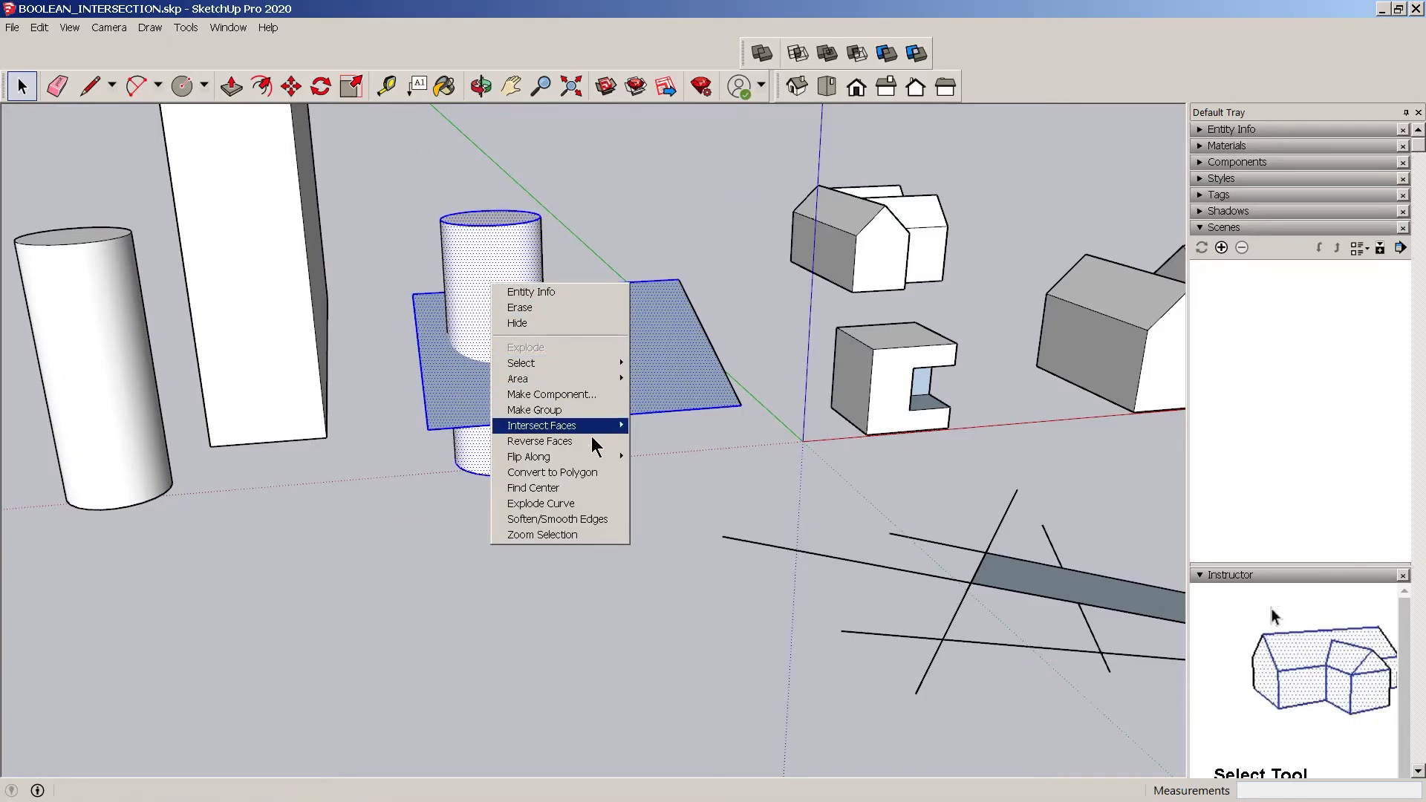
{"action": "mouse_move", "coordinate": [602, 428]}
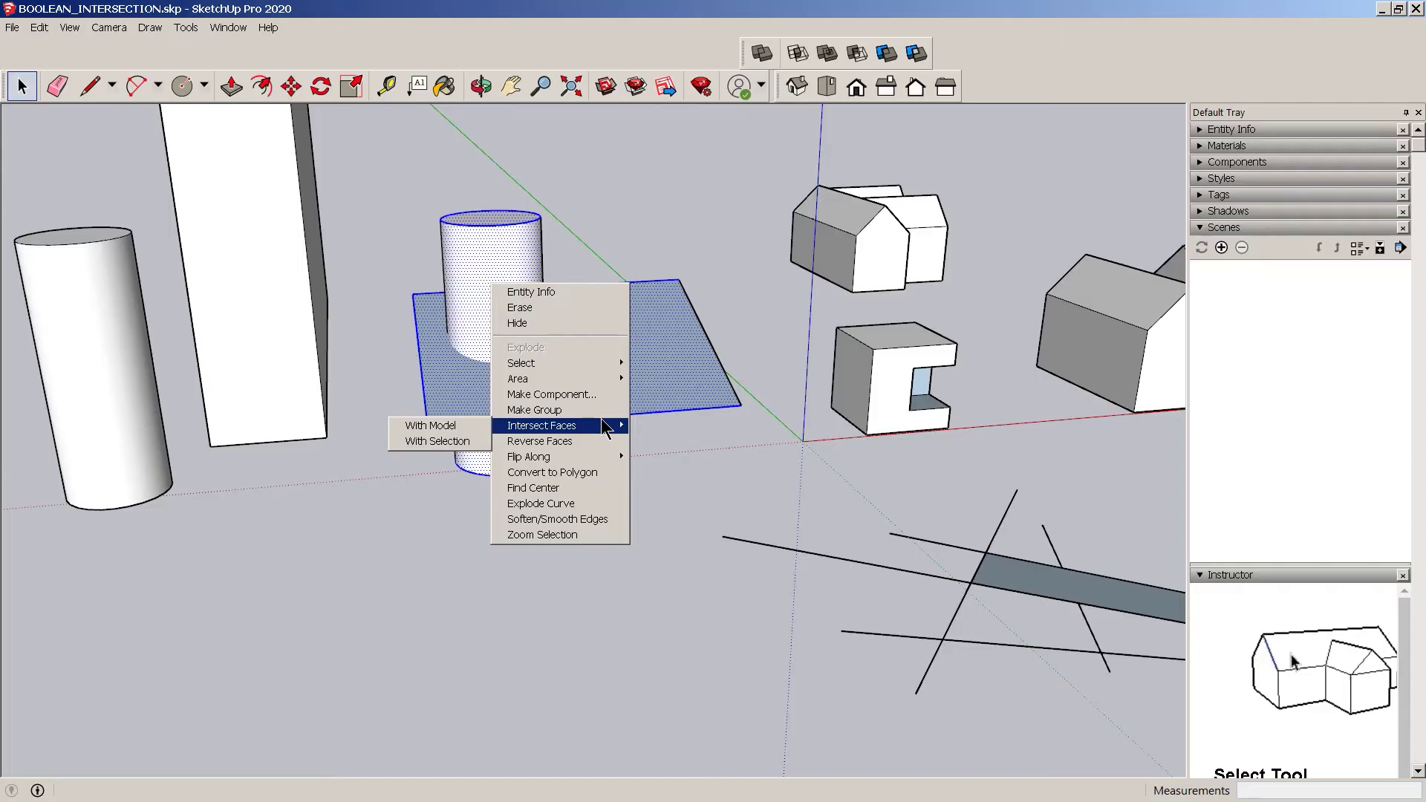
{"action": "left_click", "coordinate": [446, 441]}
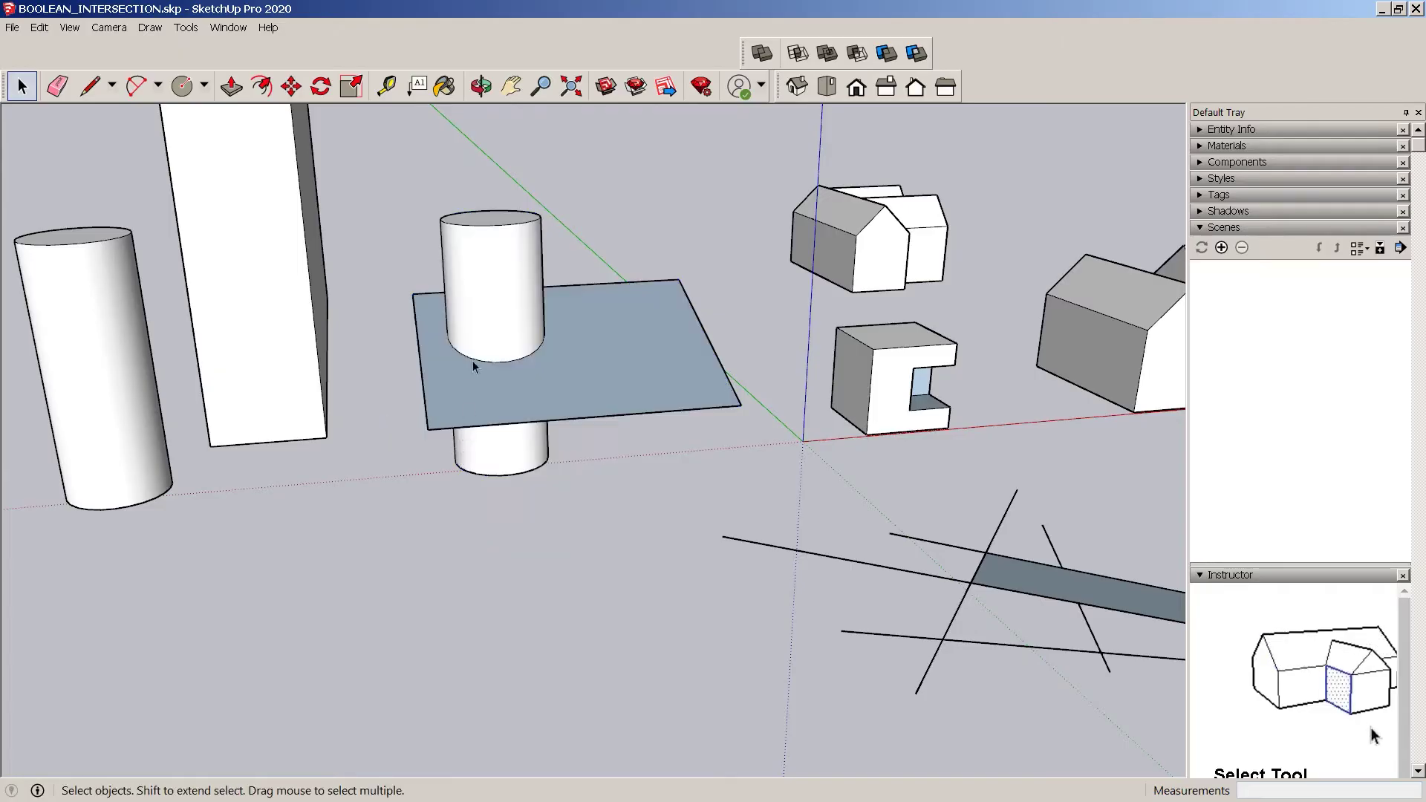
Delete the slanted face outside the ungrouped cylinder and the cylinder wall above the slanted cut
{"action": "left_click_drag", "start_coordinate": [645, 398], "coordinate": [645, 410]}
{"action": "key", "text": "Delete"}
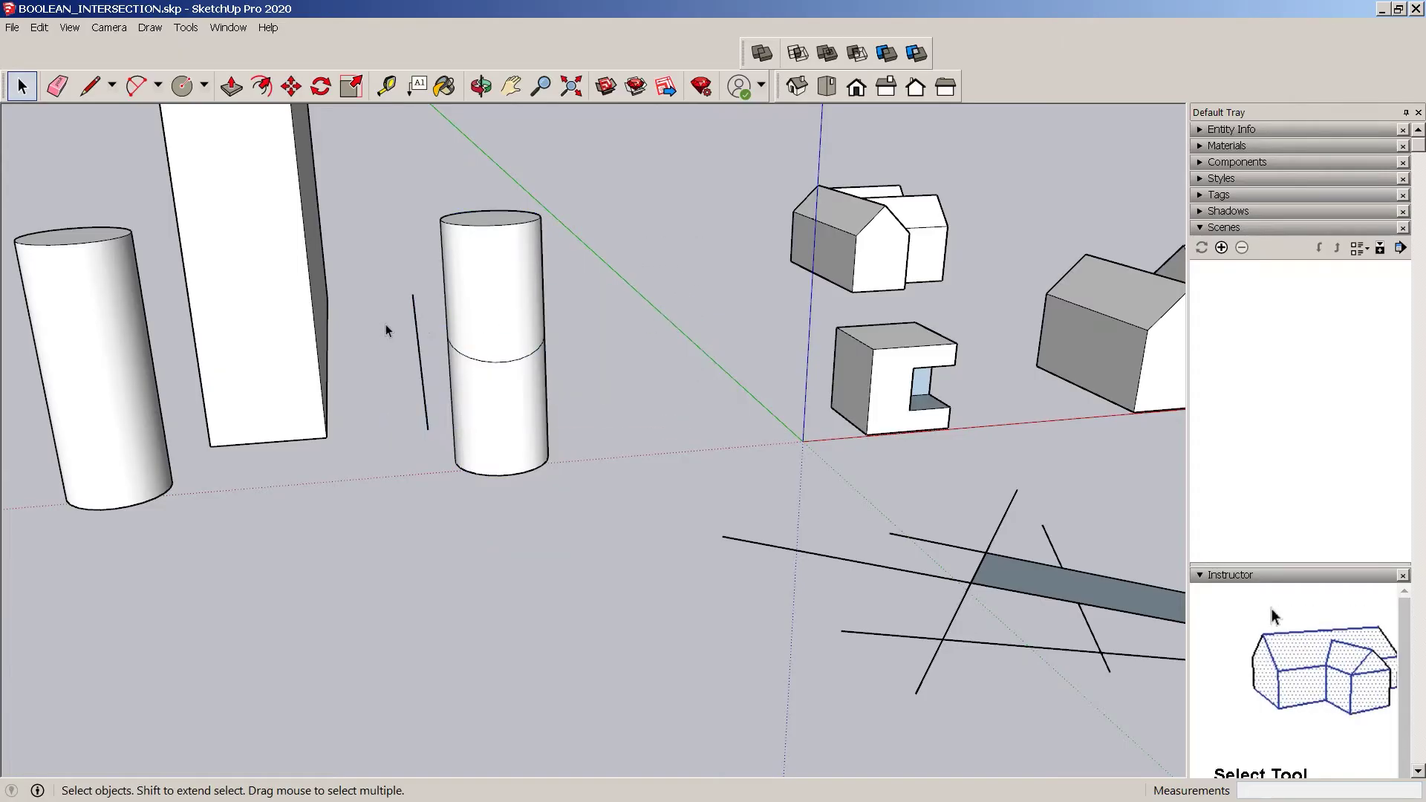
{"action": "left_click", "coordinate": [468, 285]}
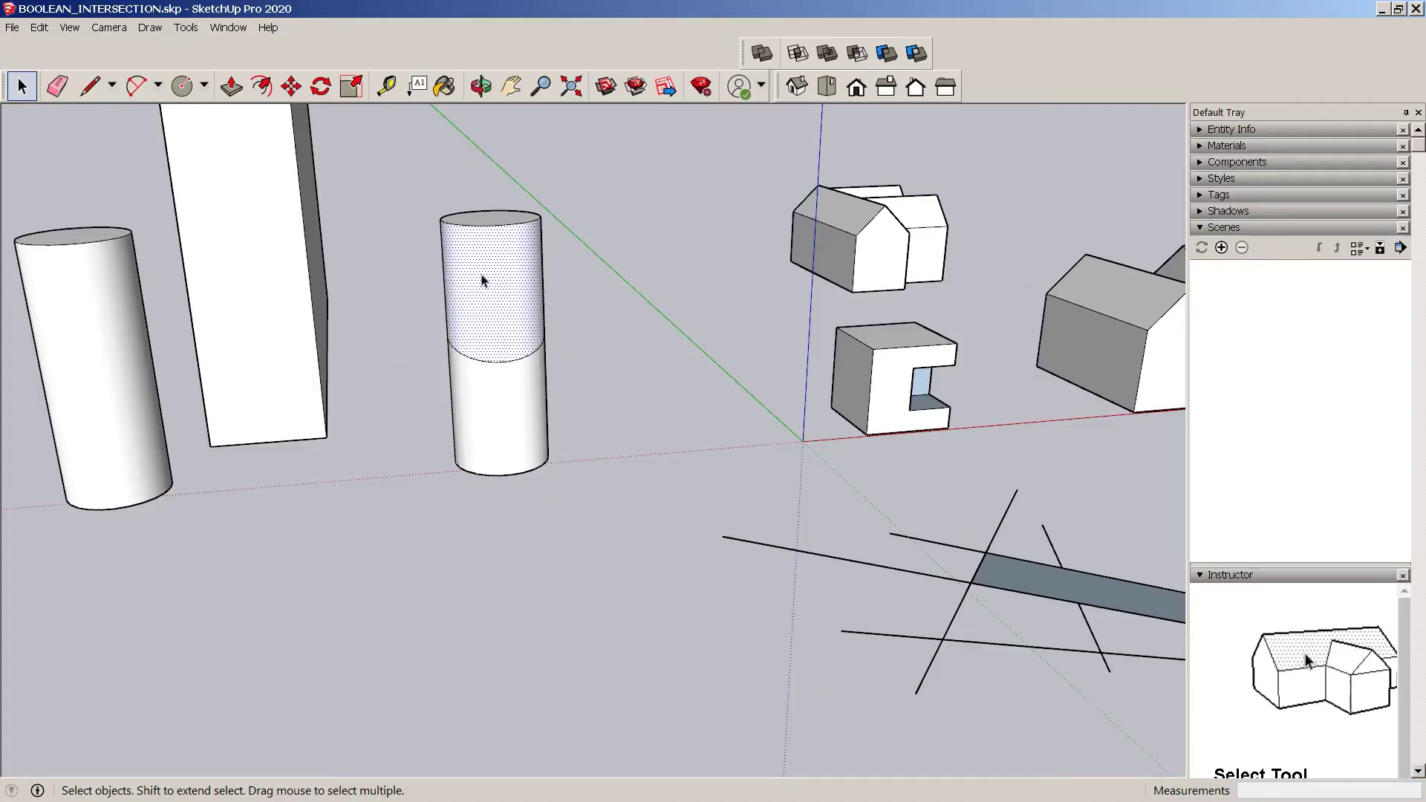
{"action": "key", "text": "Delete"}
Examine the slanted cut on the ungrouped cylinder from several sides and compare it with the grouped box and cylinder
{"action": "middle_click_drag", "start_coordinate": [556, 396], "coordinate": [435, 721]}
{"action": "middle_click_drag", "start_coordinate": [392, 603], "coordinate": [746, 261]}
{"action": "middle_click_drag", "start_coordinate": [587, 534], "coordinate": [657, 379]}
{"action": "scroll", "coordinate": [738, 412], "scroll_direction": "up", "scroll_amount": 2}
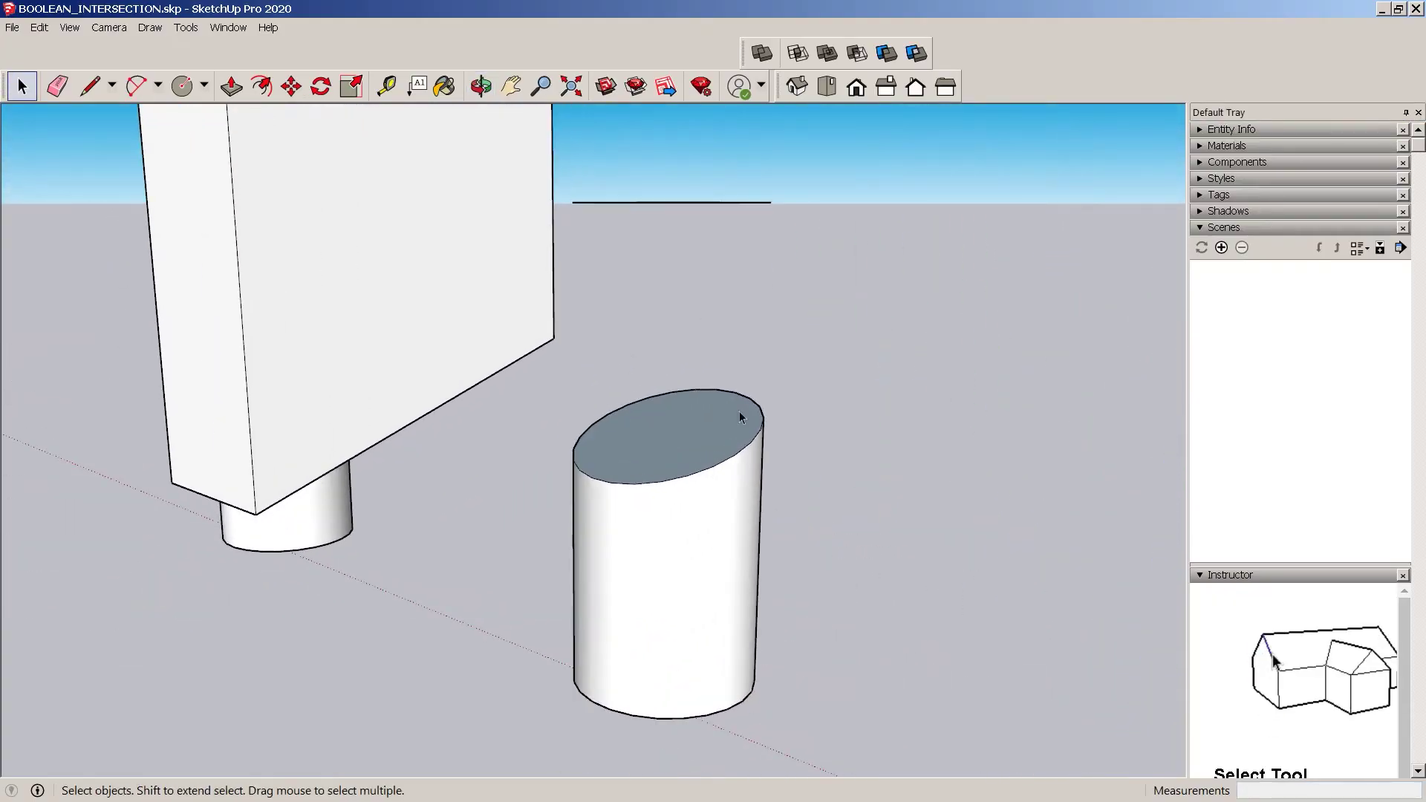
{"action": "scroll", "coordinate": [570, 373], "scroll_direction": "down", "scroll_amount": 4}
{"action": "scroll", "coordinate": [629, 398], "scroll_direction": "up", "scroll_amount": 2}
{"action": "scroll", "coordinate": [512, 326], "scroll_direction": "down", "scroll_amount": 4}
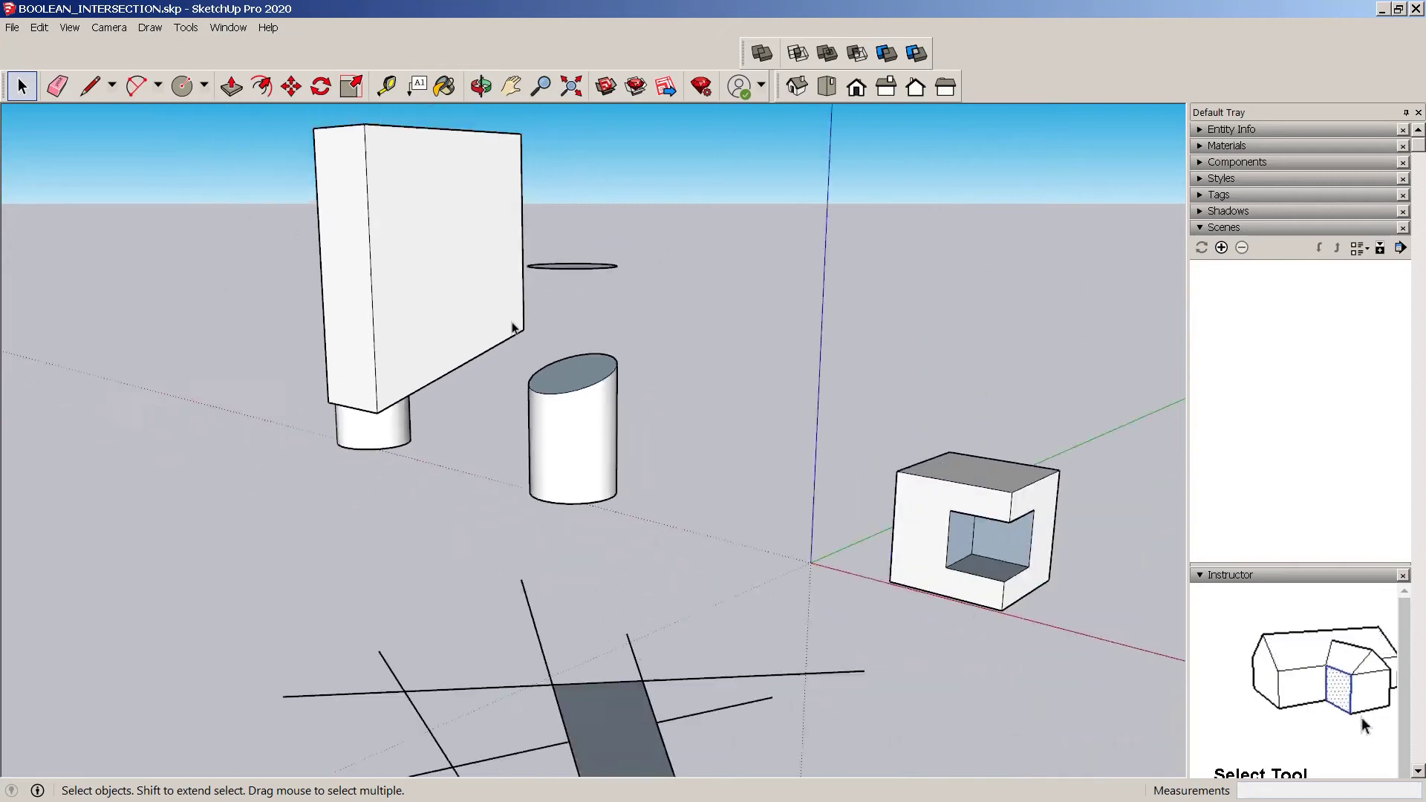
{"action": "middle_click_drag", "start_coordinate": [652, 514], "coordinate": [585, 548]}
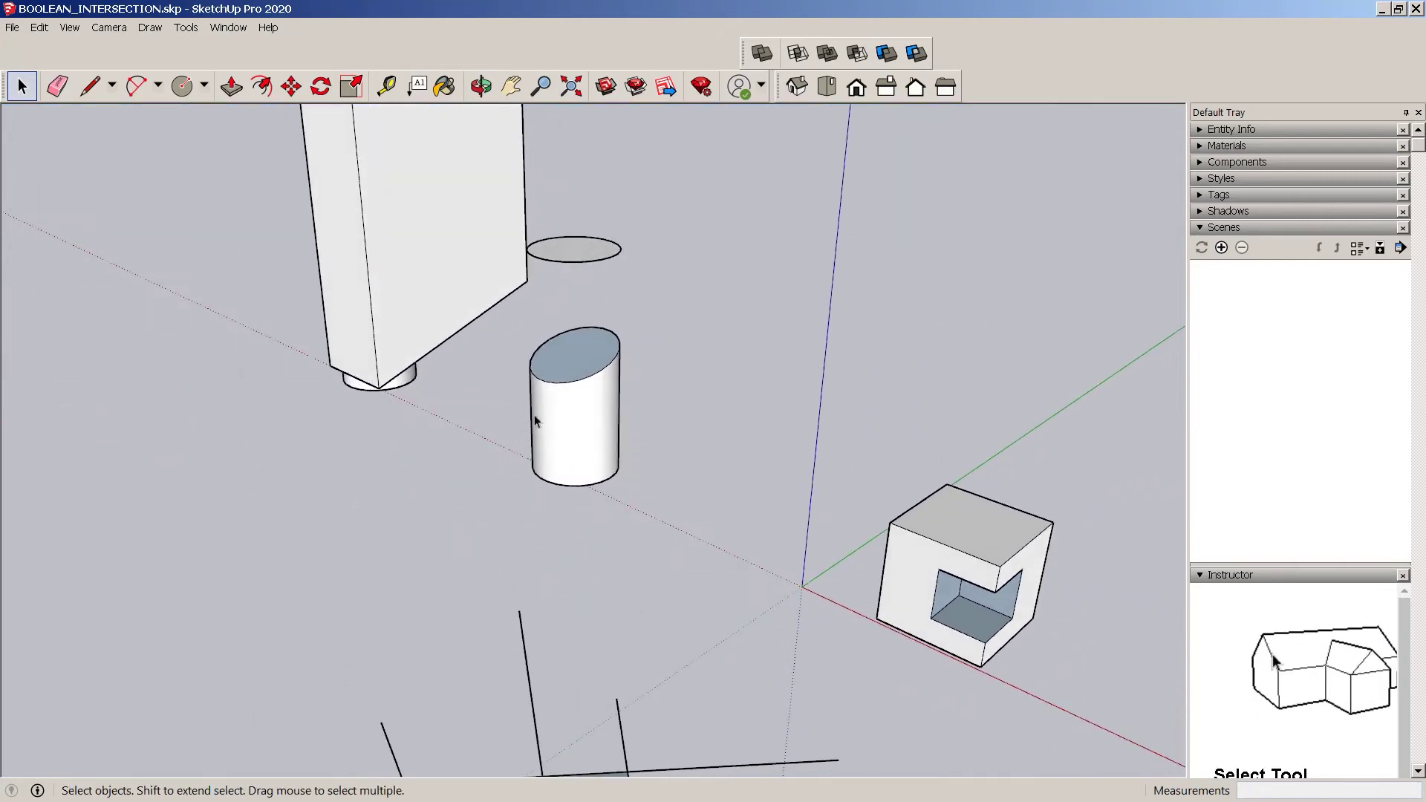
{"action": "scroll", "coordinate": [536, 395], "scroll_direction": "up", "scroll_amount": 2}
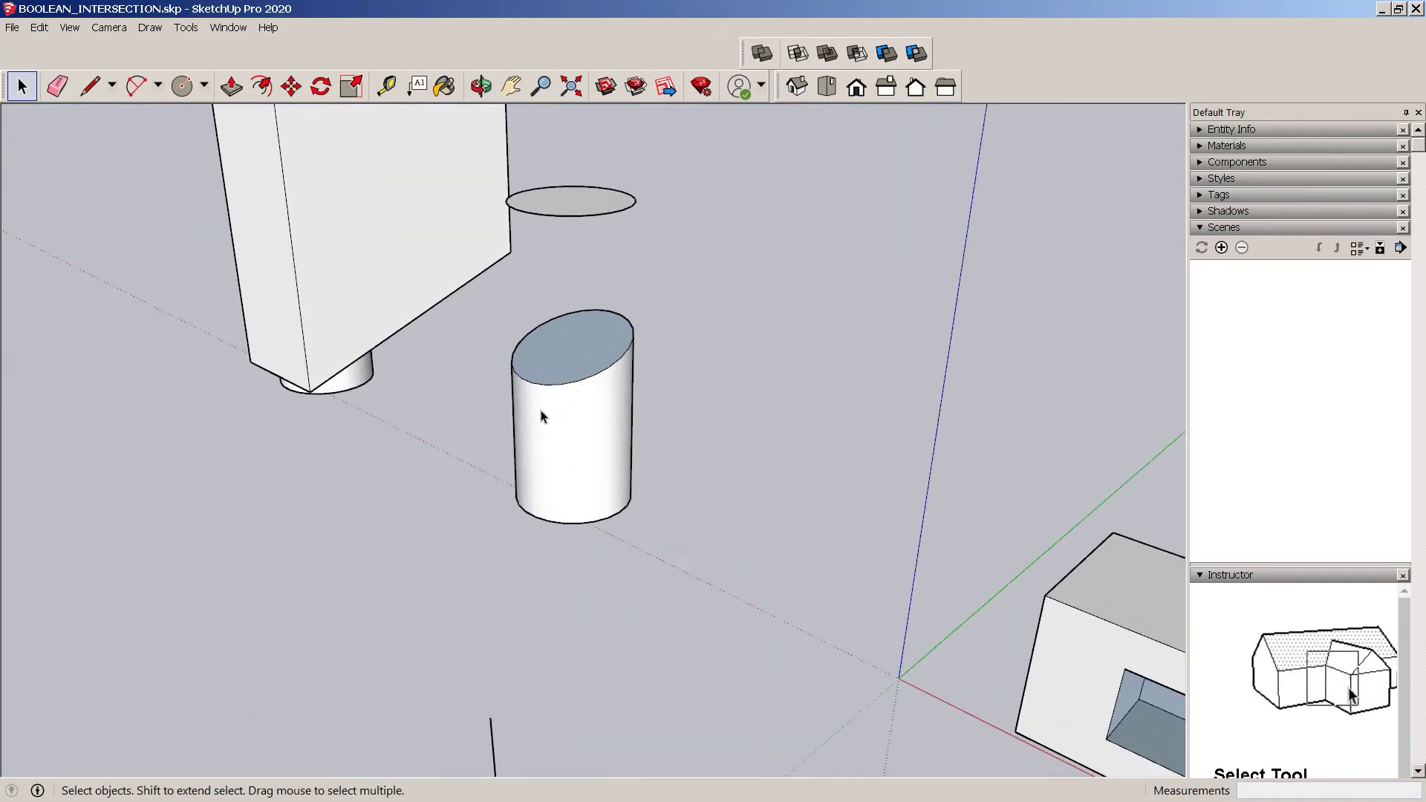
Move the small grouped cube about 2.63 m into the larger cube beside it, aligned with the larger cube's side
{"action": "scroll", "coordinate": [547, 408], "scroll_direction": "down", "scroll_amount": 3}
{"action": "scroll", "coordinate": [382, 376], "scroll_direction": "down", "scroll_amount": 2}
{"action": "middle_click_drag", "start_coordinate": [435, 532], "coordinate": [796, 370]}
{"action": "scroll", "coordinate": [282, 421], "scroll_direction": "down", "scroll_amount": 3}
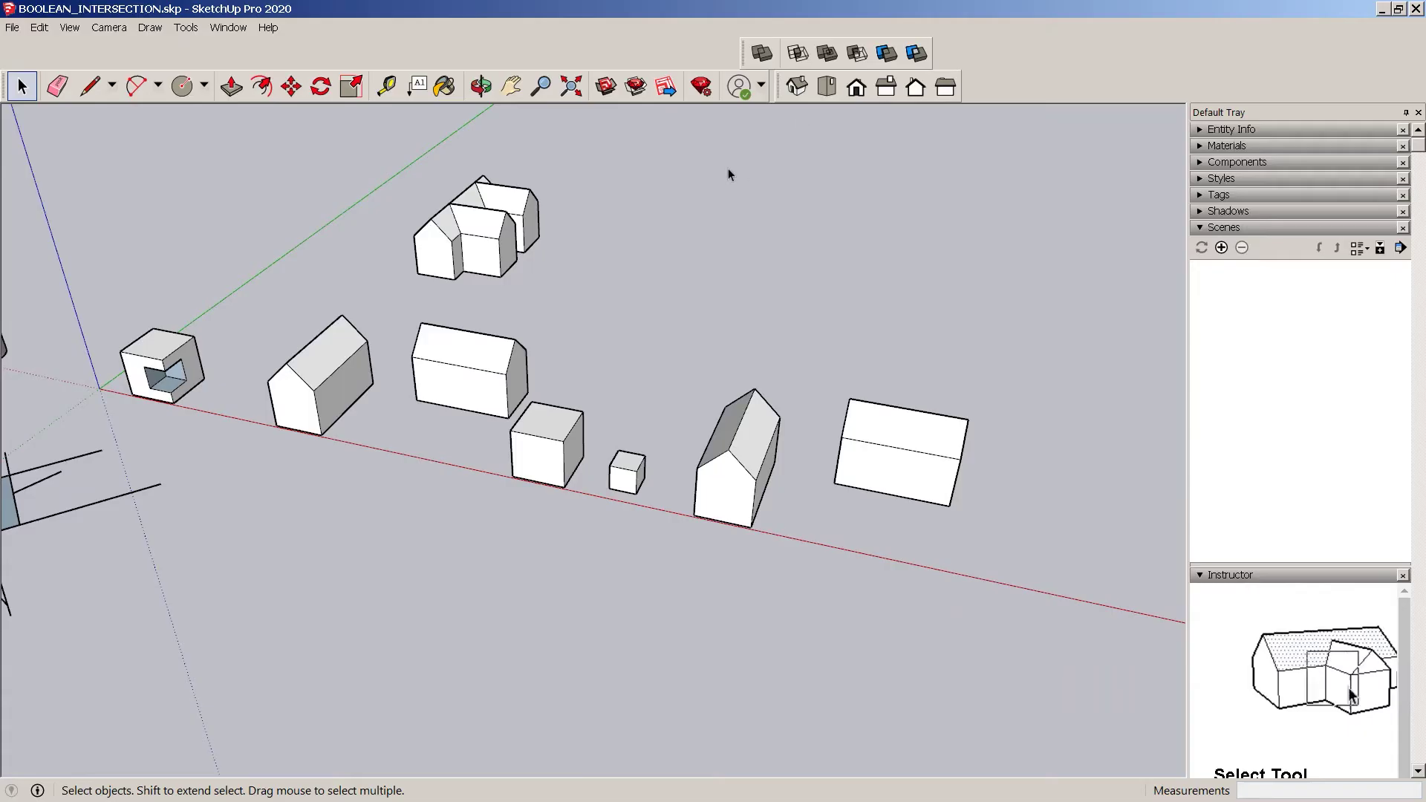
{"action": "middle_click_drag", "start_coordinate": [394, 637], "coordinate": [750, 426]}
{"action": "left_click", "coordinate": [686, 444]}
{"action": "scroll", "coordinate": [691, 444], "scroll_direction": "up", "scroll_amount": 5}
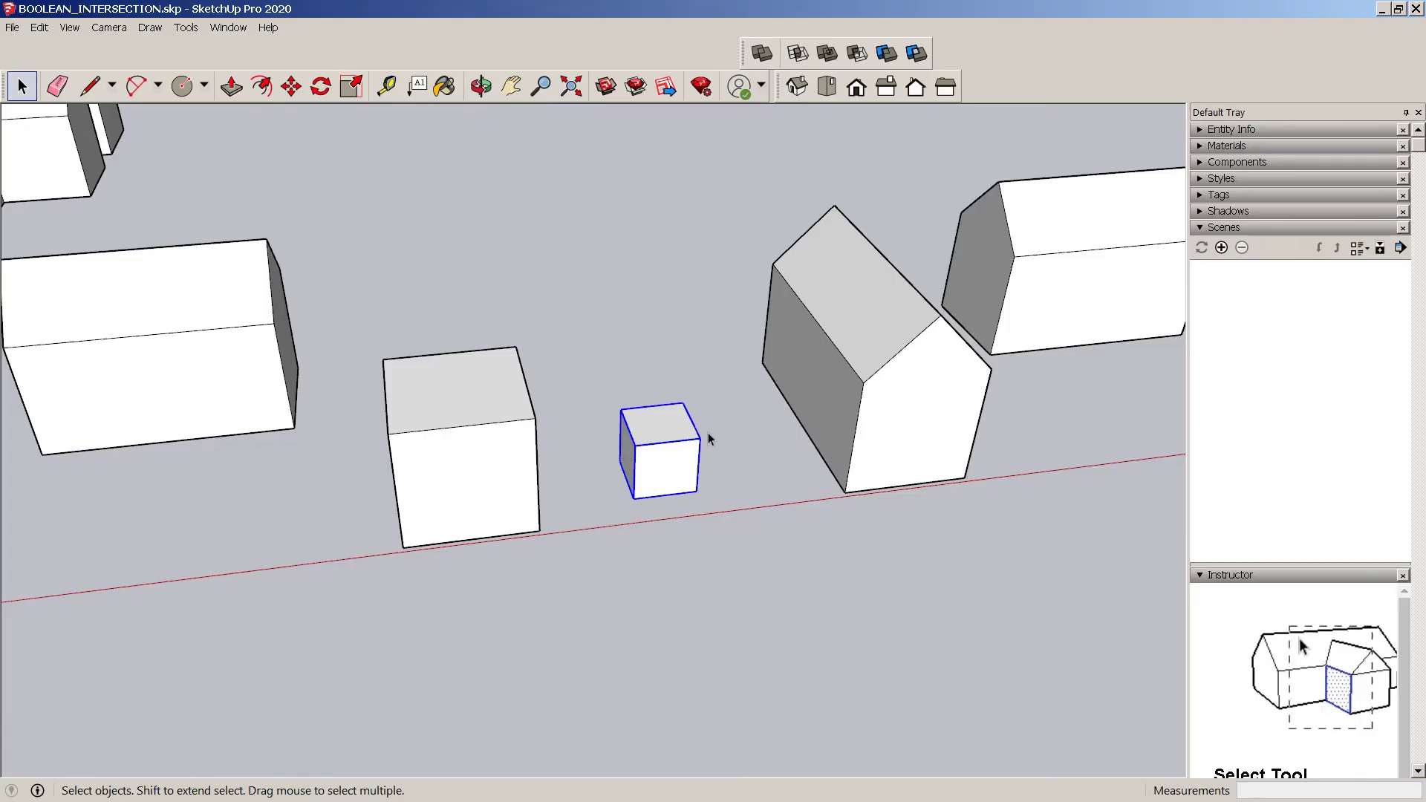
{"action": "key", "text": "m"}
{"action": "scroll", "coordinate": [701, 471], "scroll_direction": "up", "scroll_amount": 2}
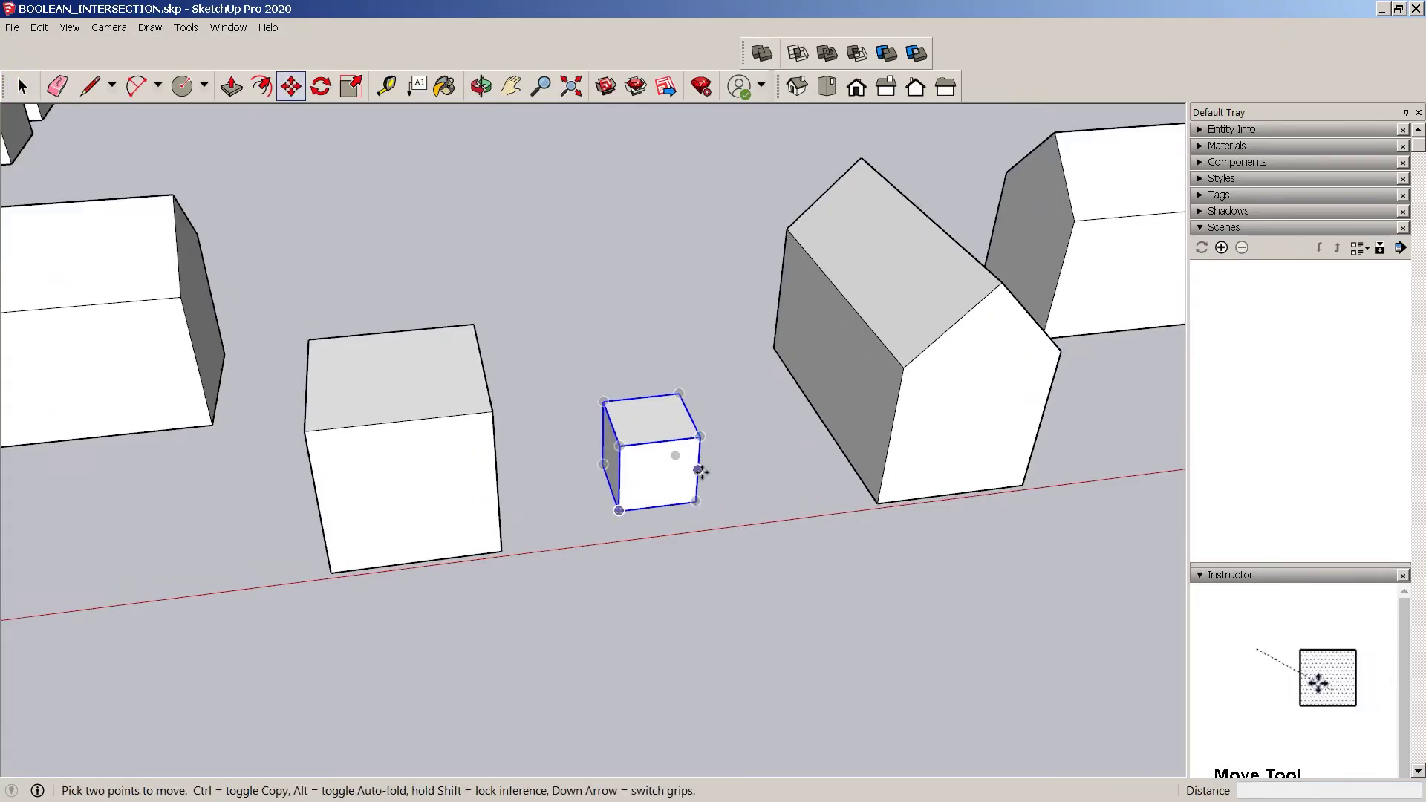
{"action": "left_click", "coordinate": [701, 470]}
{"action": "left_click", "coordinate": [498, 476]}
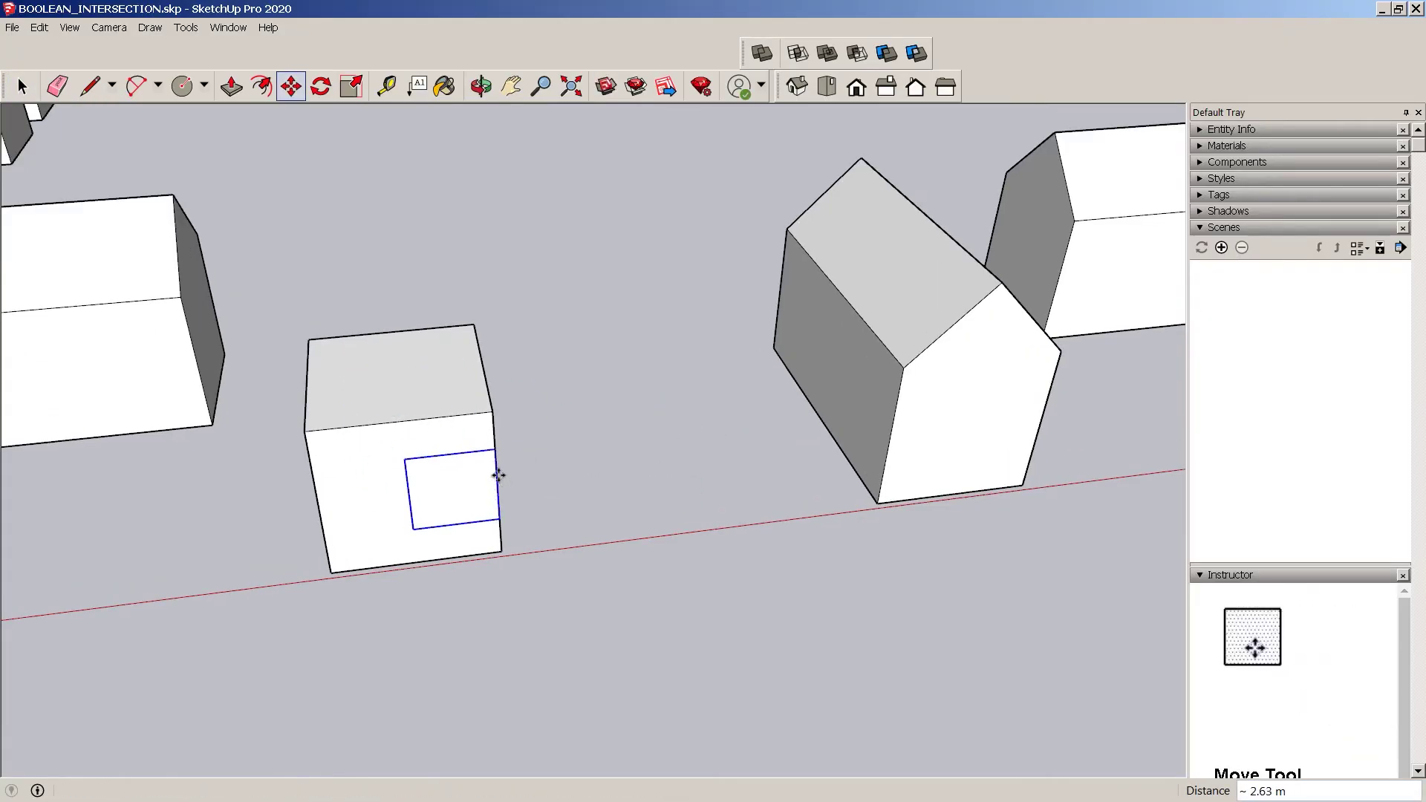
Check that the small cube and the larger cube around it are separate groups by selecting each in turn
{"action": "scroll", "coordinate": [498, 475], "scroll_direction": "down", "scroll_amount": 3}
{"action": "key", "text": "space"}
{"action": "left_click", "coordinate": [451, 492]}
{"action": "left_click", "coordinate": [462, 502]}
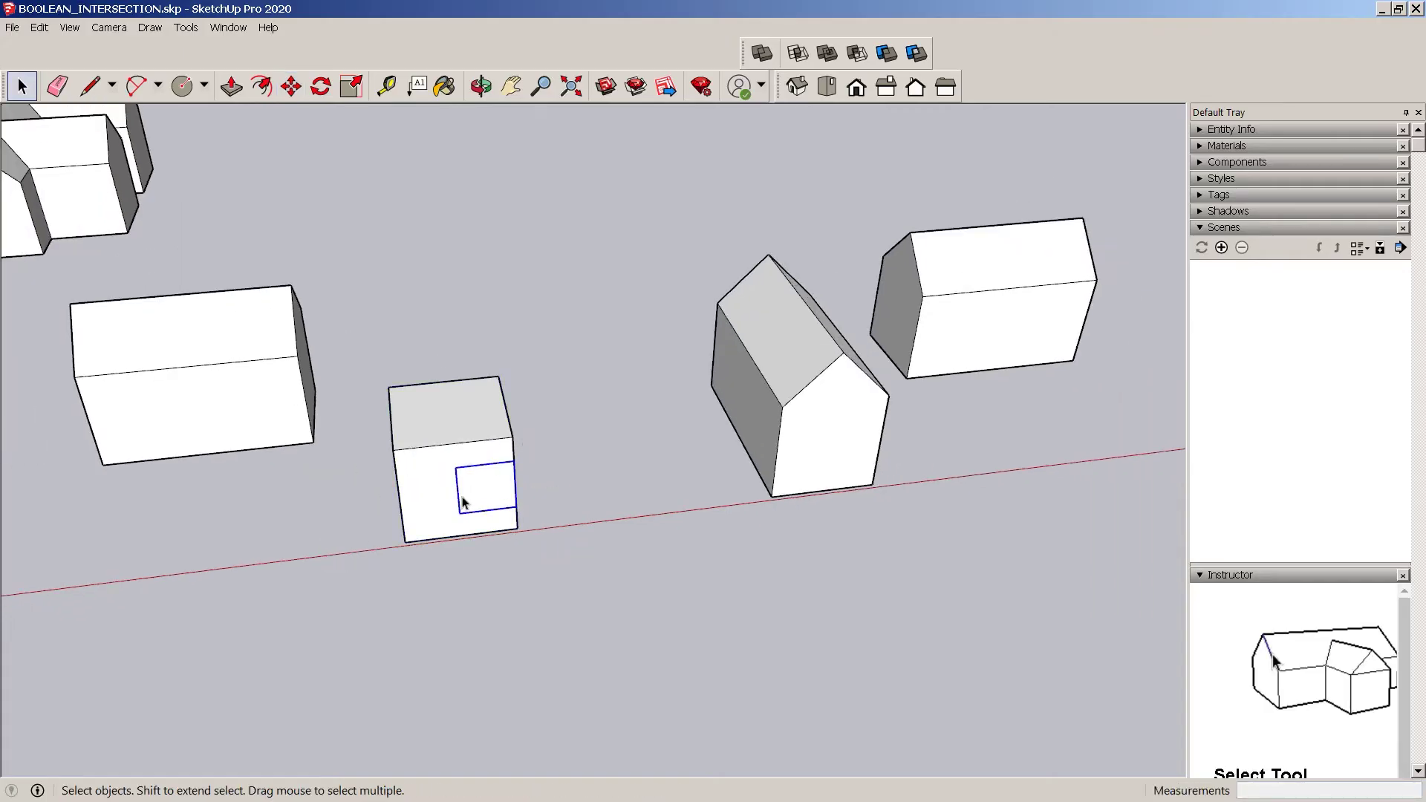
{"action": "scroll", "coordinate": [461, 502], "scroll_direction": "up", "scroll_amount": 2}
{"action": "left_click", "coordinate": [409, 469]}
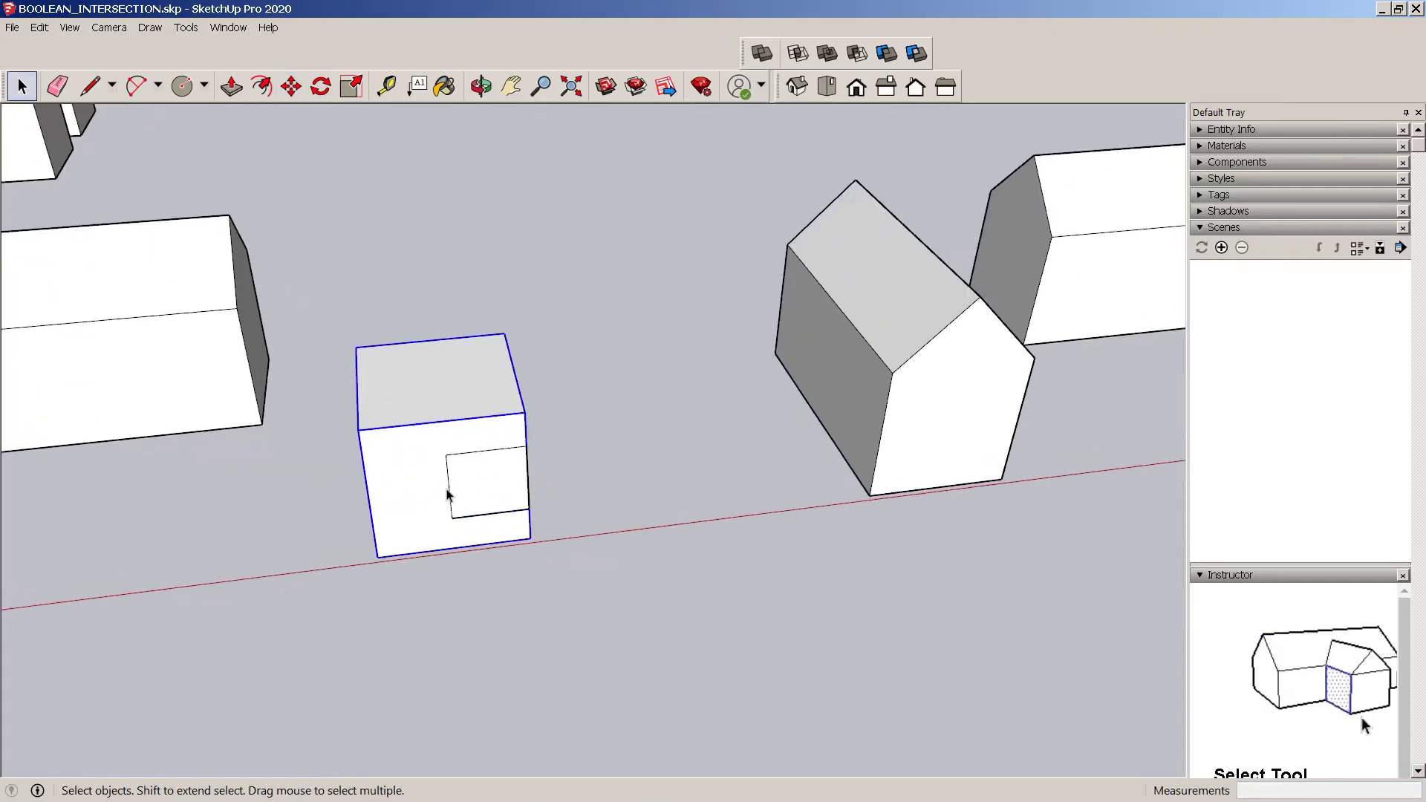
{"action": "left_click", "coordinate": [458, 493]}
{"action": "left_click", "coordinate": [470, 403]}
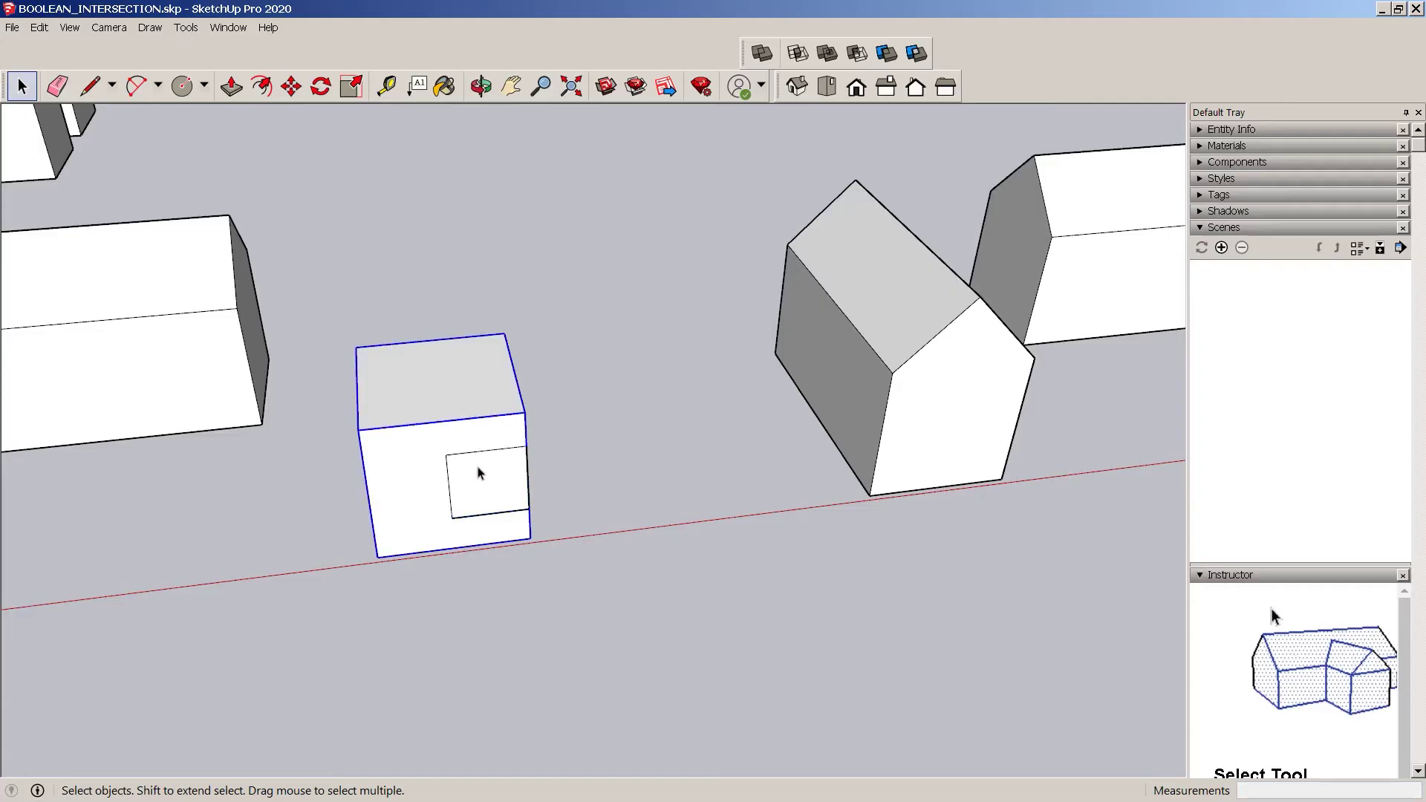
{"action": "left_click", "coordinate": [479, 471]}
Select both overlapping cubes and copy the pair straight up twice to make a column of three pairs
{"action": "scroll", "coordinate": [501, 466], "scroll_direction": "down", "scroll_amount": 3}
{"action": "left_click", "coordinate": [472, 445]}
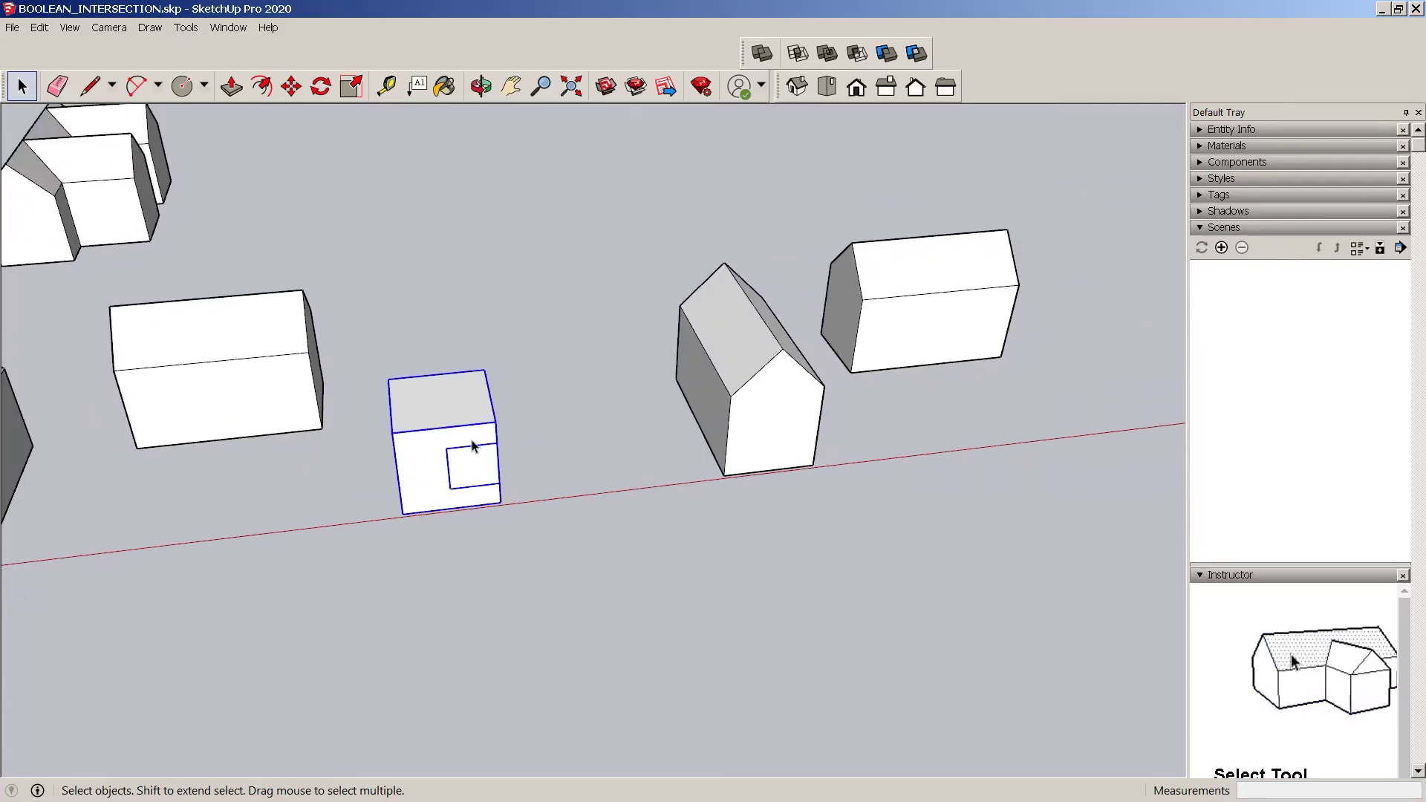
{"action": "key", "text": "m"}
{"action": "left_click", "coordinate": [500, 503]}
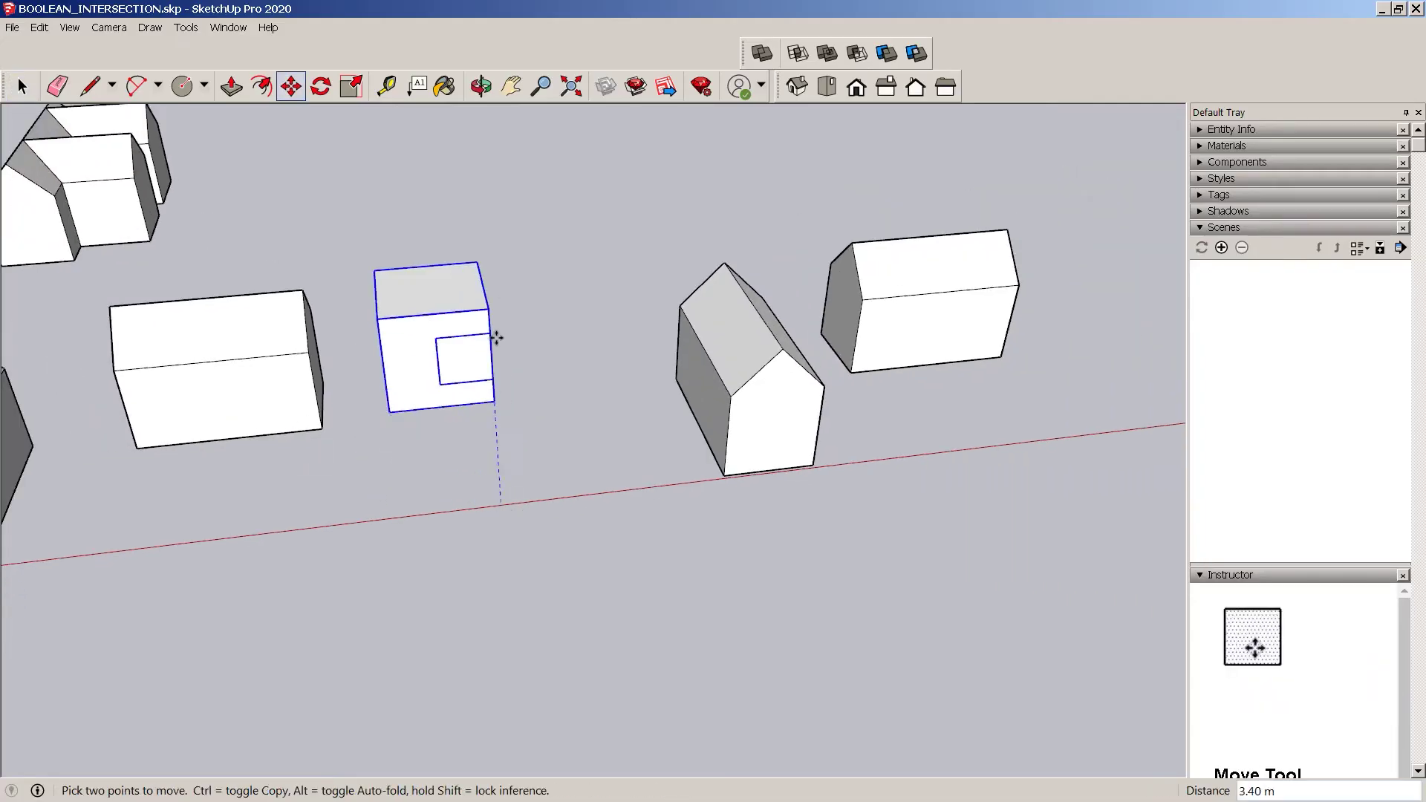
{"action": "key", "text": "ctrl"}
{"action": "left_click", "coordinate": [496, 321]}
{"action": "scroll", "coordinate": [470, 398], "scroll_direction": "down", "scroll_amount": 3}
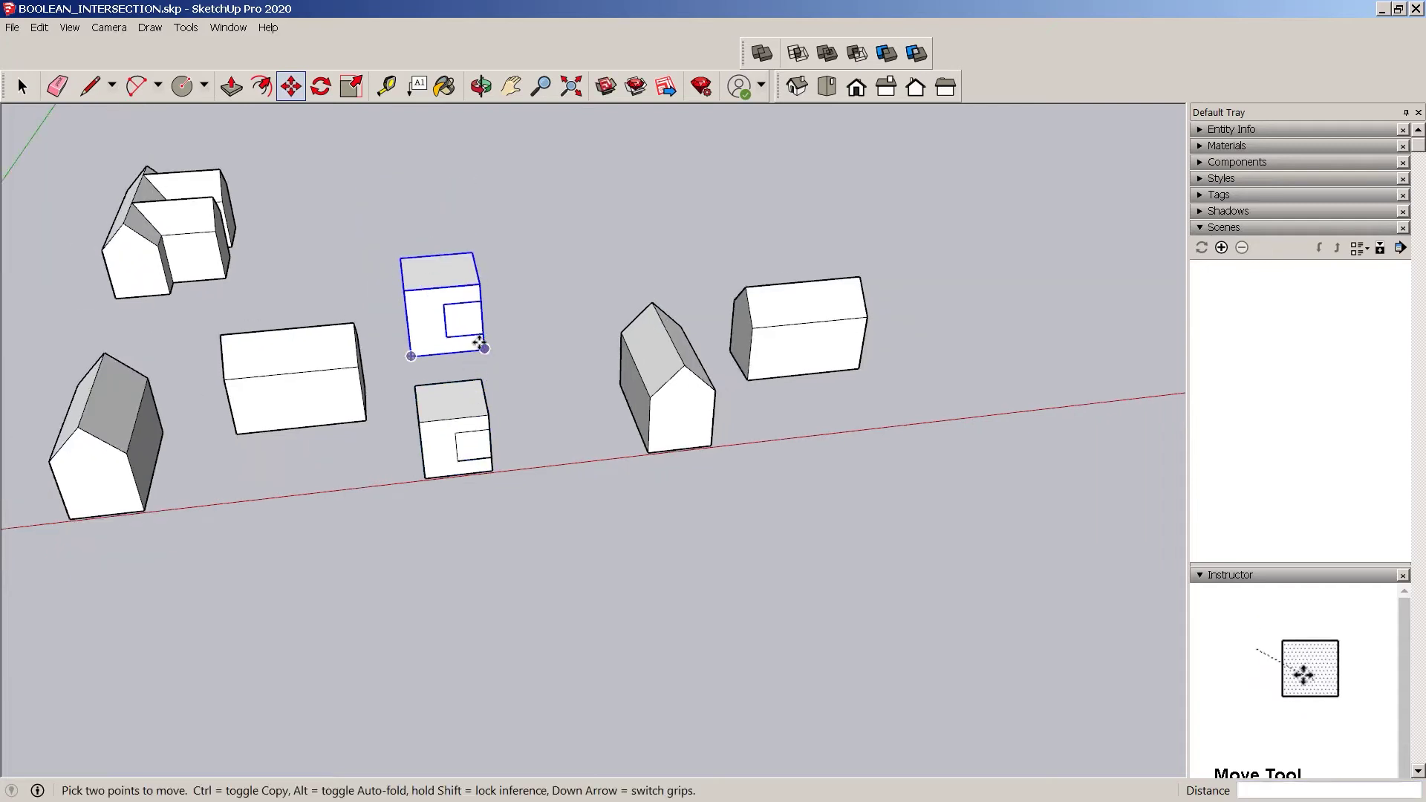
{"action": "left_click", "coordinate": [485, 301]}
{"action": "key", "text": "ctrl"}
{"action": "left_click", "coordinate": [471, 213]}
{"action": "key", "text": "space"}
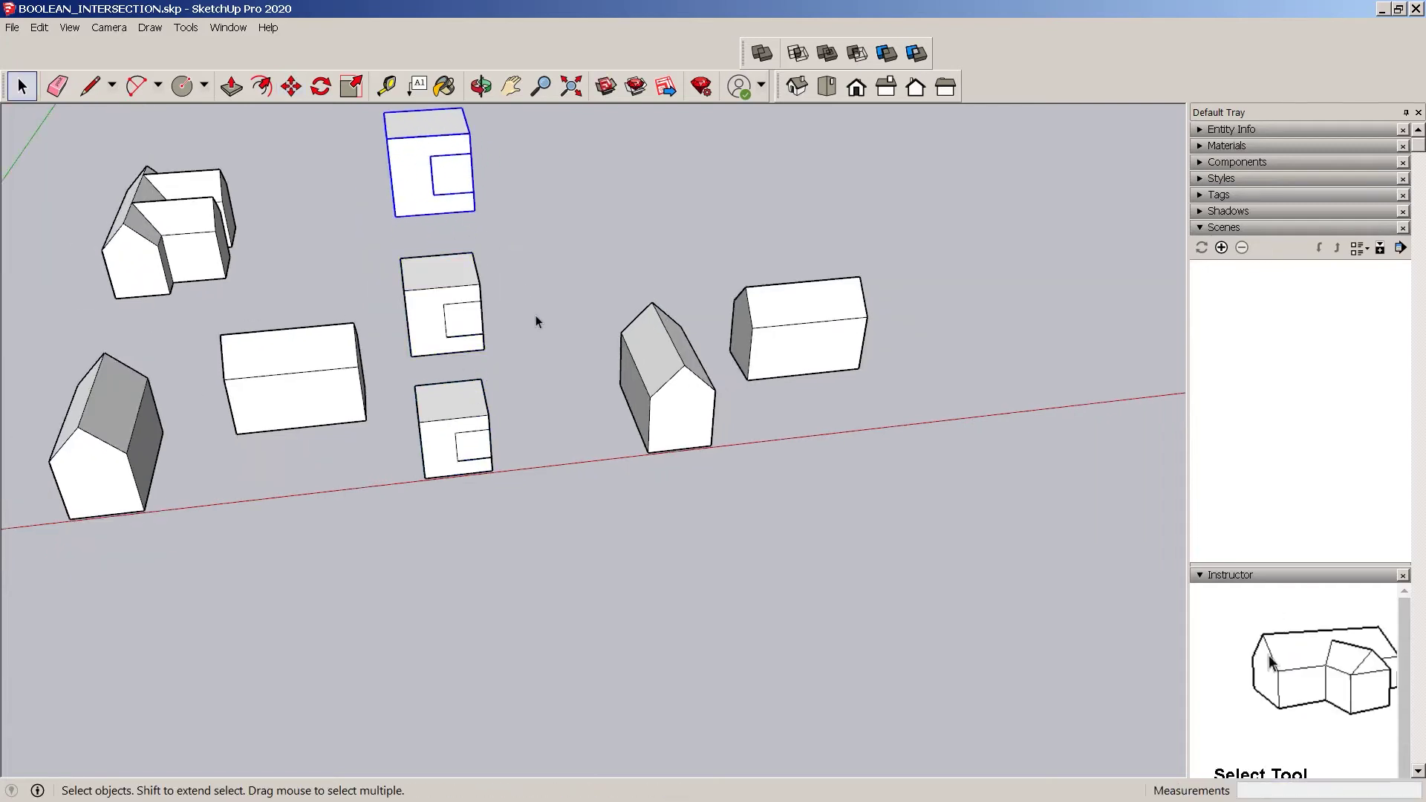
Subtract the small cube from the larger cube in the lowest pair with the Subtract solid tool
{"action": "scroll", "coordinate": [462, 413], "scroll_direction": "up", "scroll_amount": 3}
{"action": "scroll", "coordinate": [517, 513], "scroll_direction": "down", "scroll_amount": 3}
{"action": "mouse_move", "coordinate": [517, 512]}
{"action": "middle_mouse_down"}
{"action": "mouse_move", "coordinate": [456, 478]}
{"action": "mouse_move", "coordinate": [528, 620]}
{"action": "mouse_move", "coordinate": [505, 493]}
{"action": "middle_mouse_up"}
{"action": "scroll", "coordinate": [573, 501], "scroll_direction": "up", "scroll_amount": 3}
{"action": "left_click", "coordinate": [573, 503]}
{"action": "scroll", "coordinate": [576, 505], "scroll_direction": "up", "scroll_amount": 4}
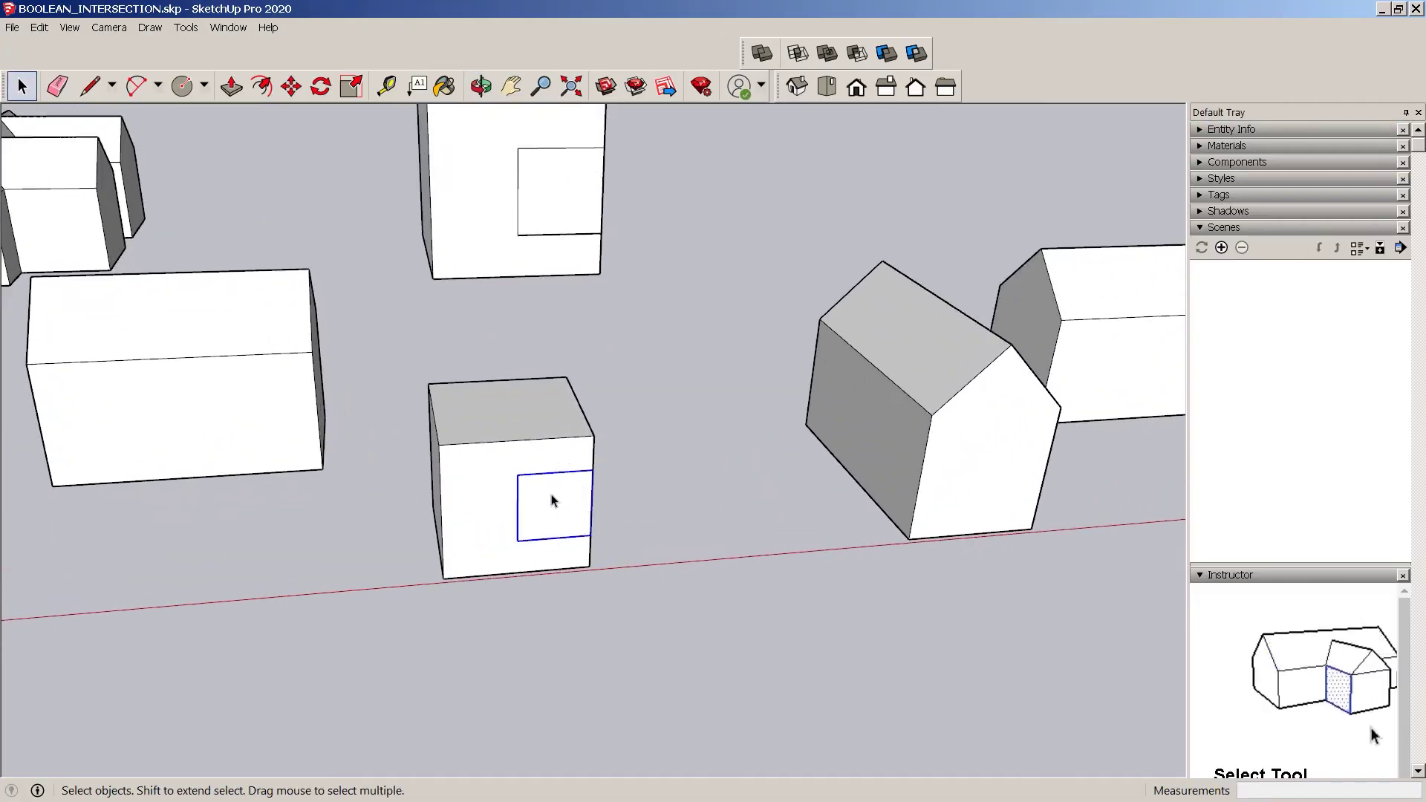
{"action": "left_click", "coordinate": [579, 457]}
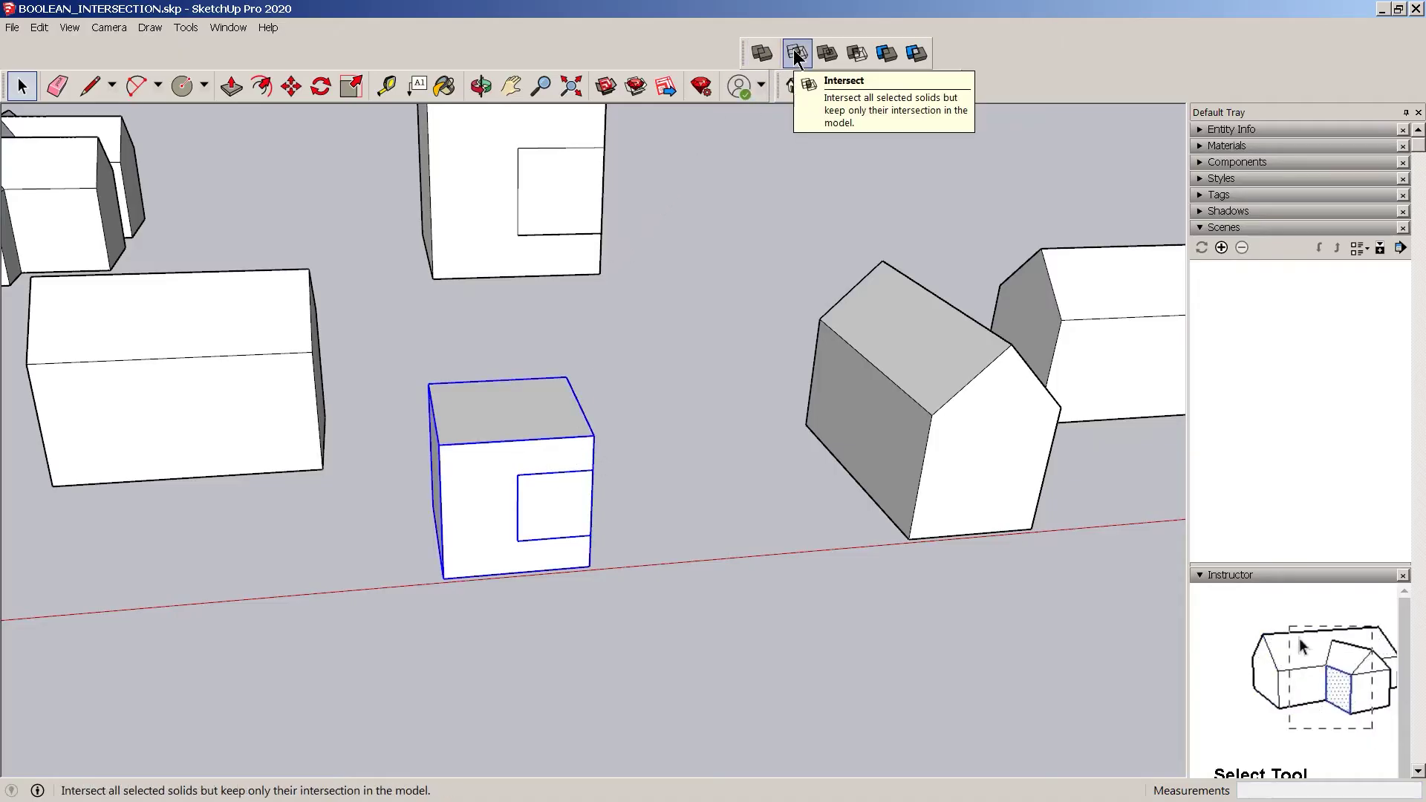
{"action": "left_click", "coordinate": [856, 56]}
{"action": "left_click", "coordinate": [670, 419]}
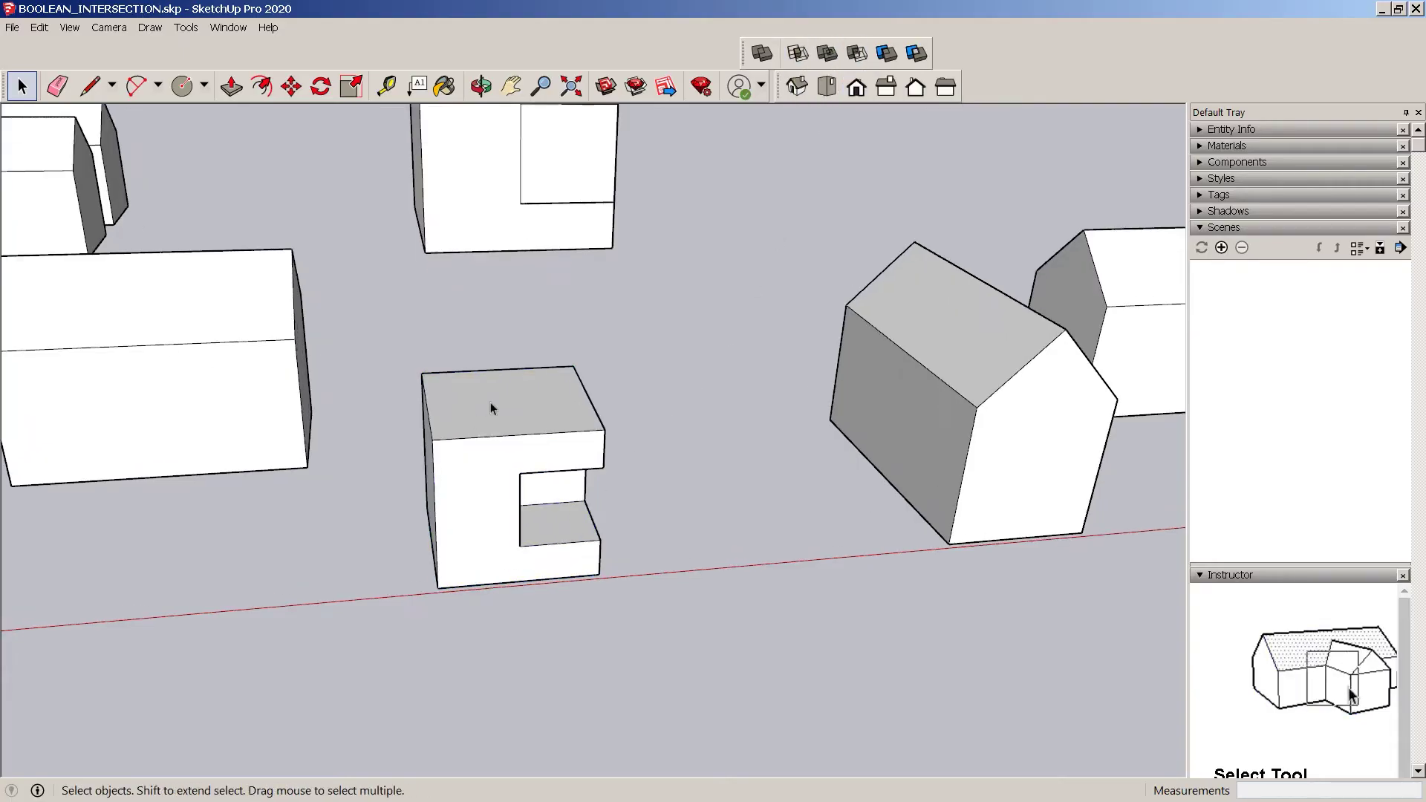
Move the small cube of the middle pair outward along the red axis so that it protrudes from the larger cube
{"action": "scroll", "coordinate": [490, 402], "scroll_direction": "up", "scroll_amount": 1}
{"action": "scroll", "coordinate": [567, 515], "scroll_direction": "down", "scroll_amount": 4}
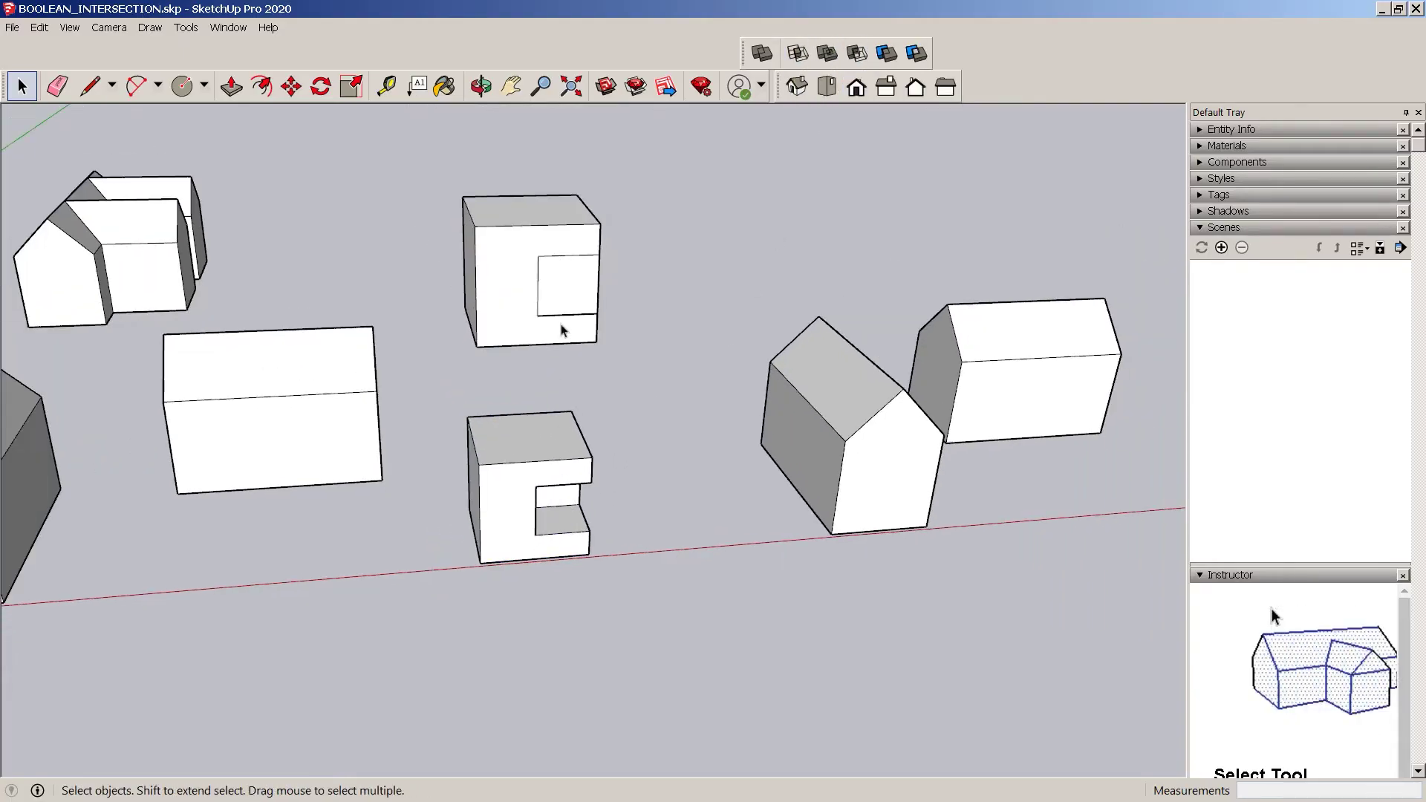
{"action": "scroll", "coordinate": [576, 238], "scroll_direction": "up", "scroll_amount": 3}
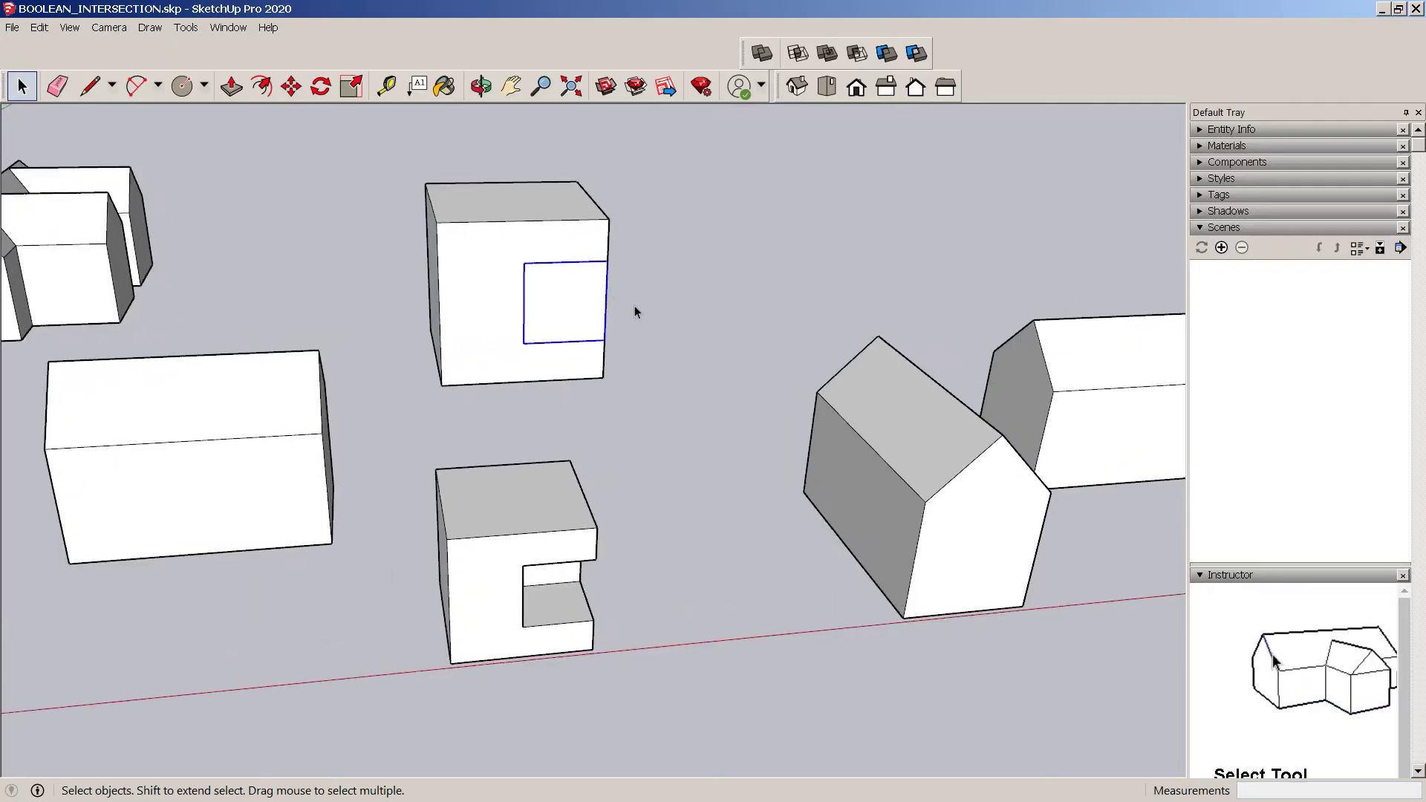
{"action": "middle_click_drag", "start_coordinate": [643, 349], "coordinate": [535, 476]}
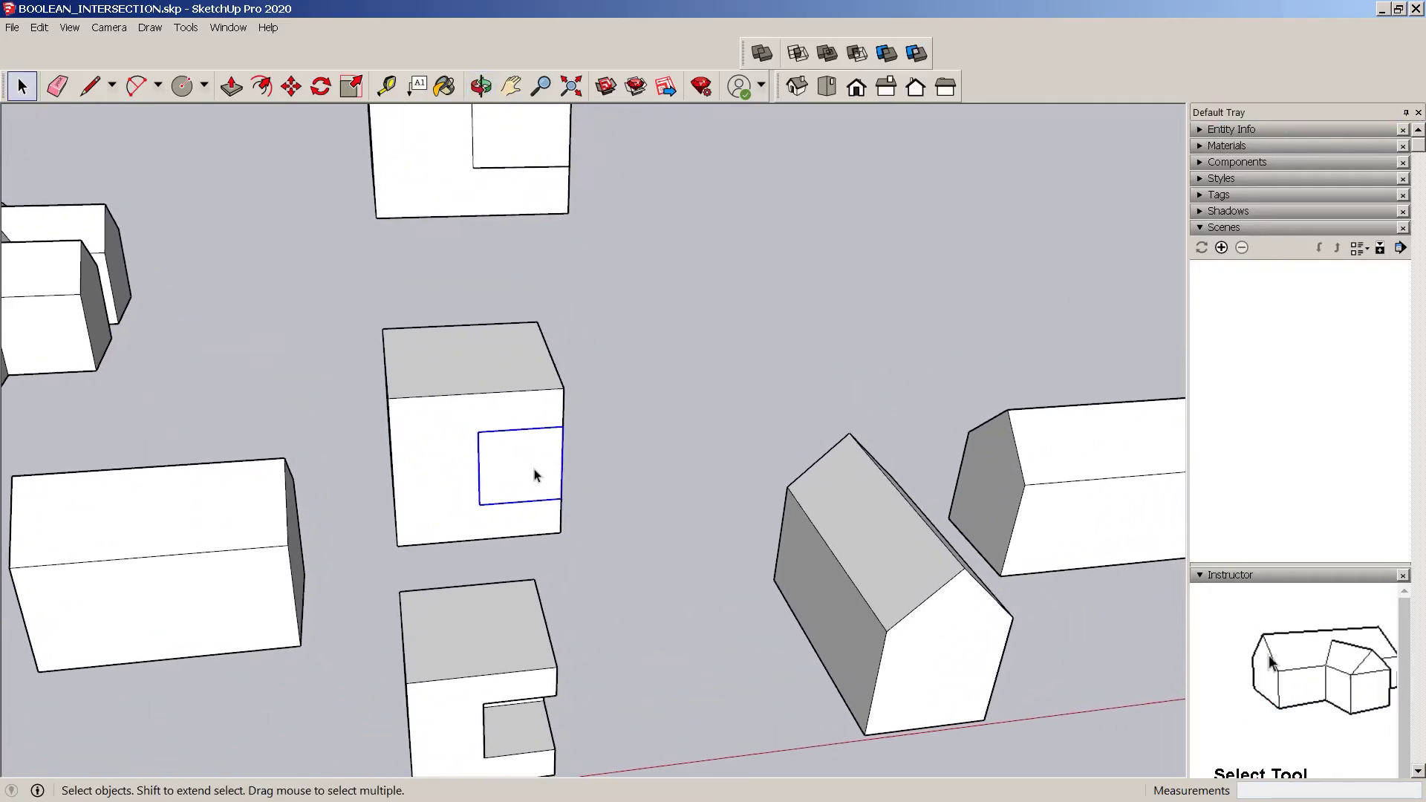
{"action": "key", "text": "m"}
{"action": "left_click", "coordinate": [480, 430]}
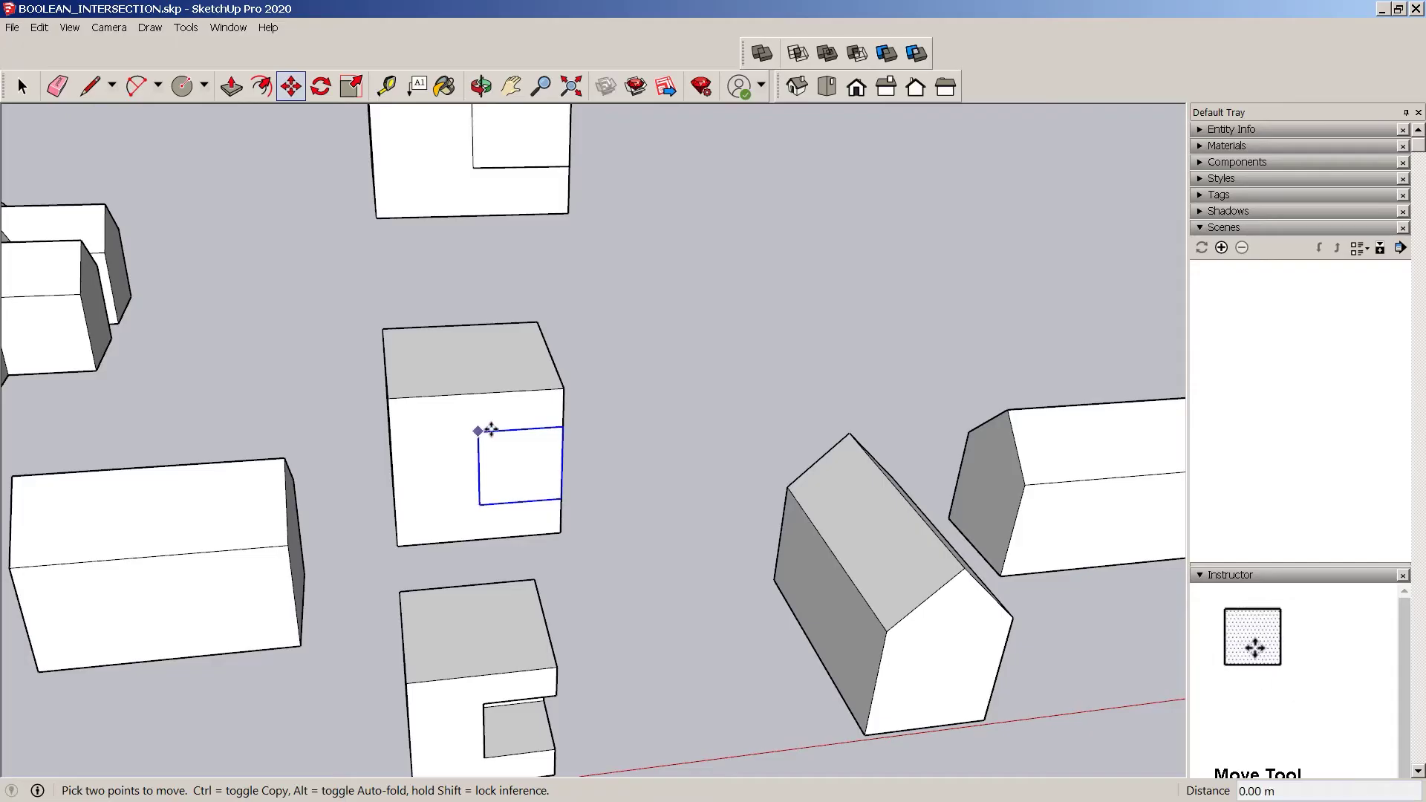
{"action": "left_click", "coordinate": [512, 430]}
{"action": "key", "text": "space"}
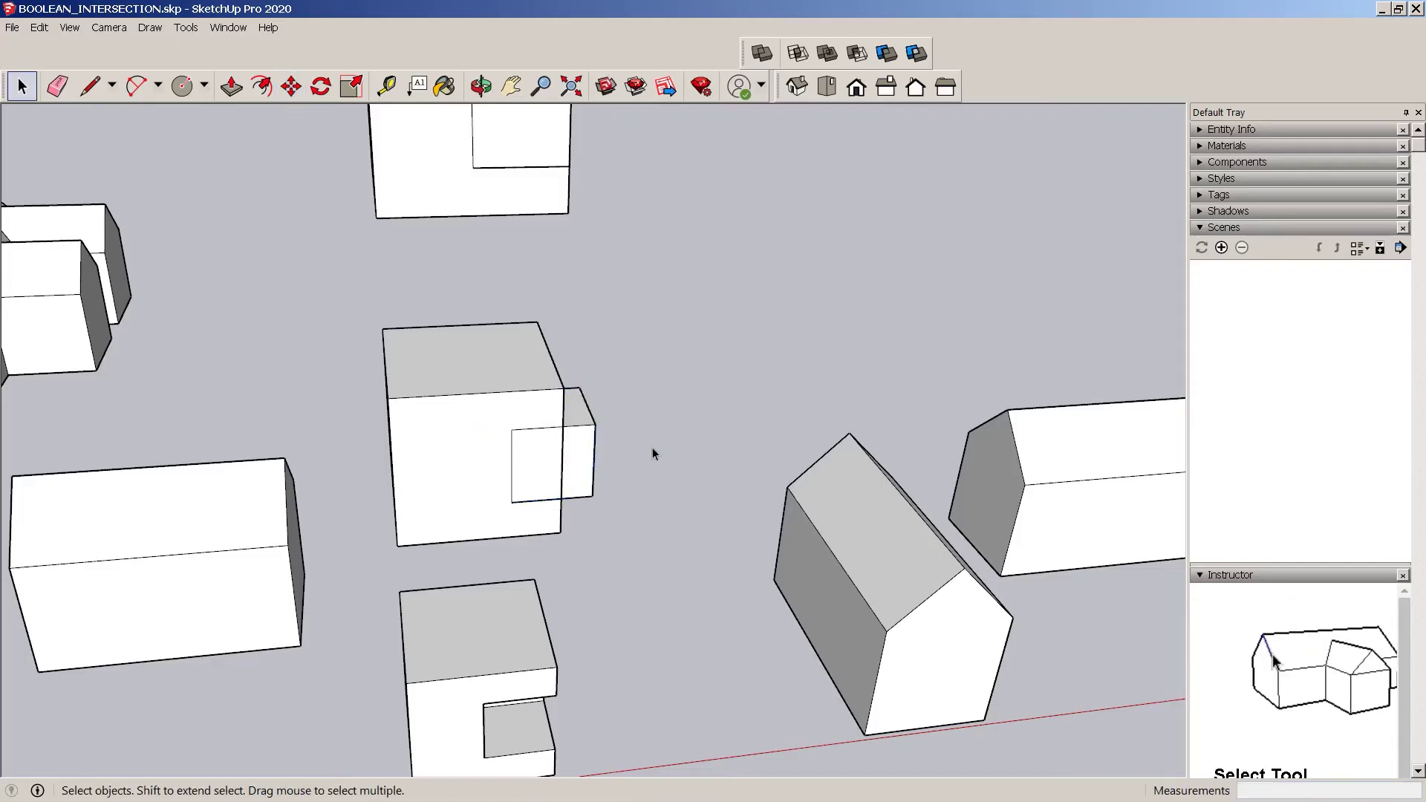
Move the small cube of the top pair outward along the red axis so that it partly sticks out
{"action": "scroll", "coordinate": [539, 454], "scroll_direction": "up", "scroll_amount": 2}
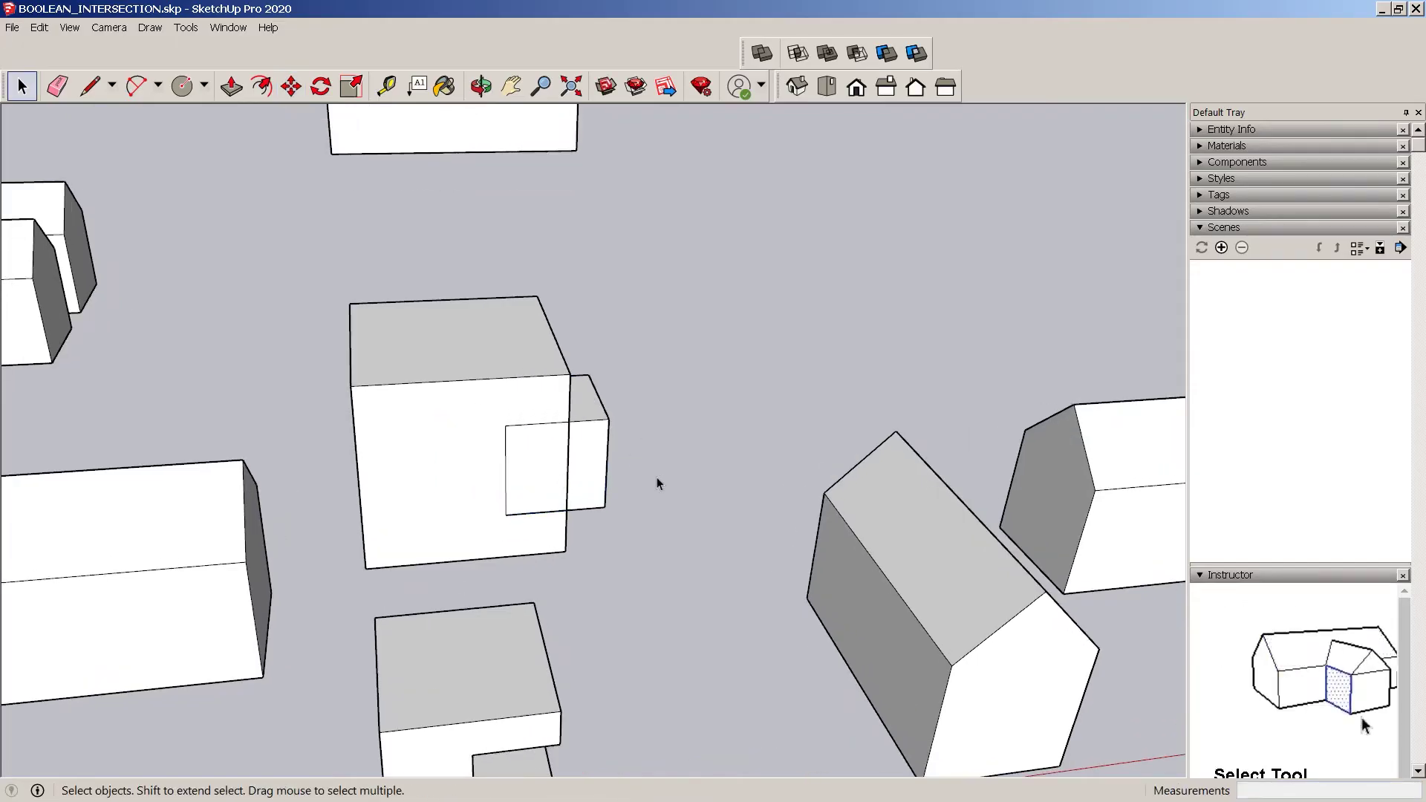
{"action": "left_click_drag", "start_coordinate": [658, 483], "coordinate": [505, 382]}
{"action": "scroll", "coordinate": [546, 365], "scroll_direction": "down", "scroll_amount": 3}
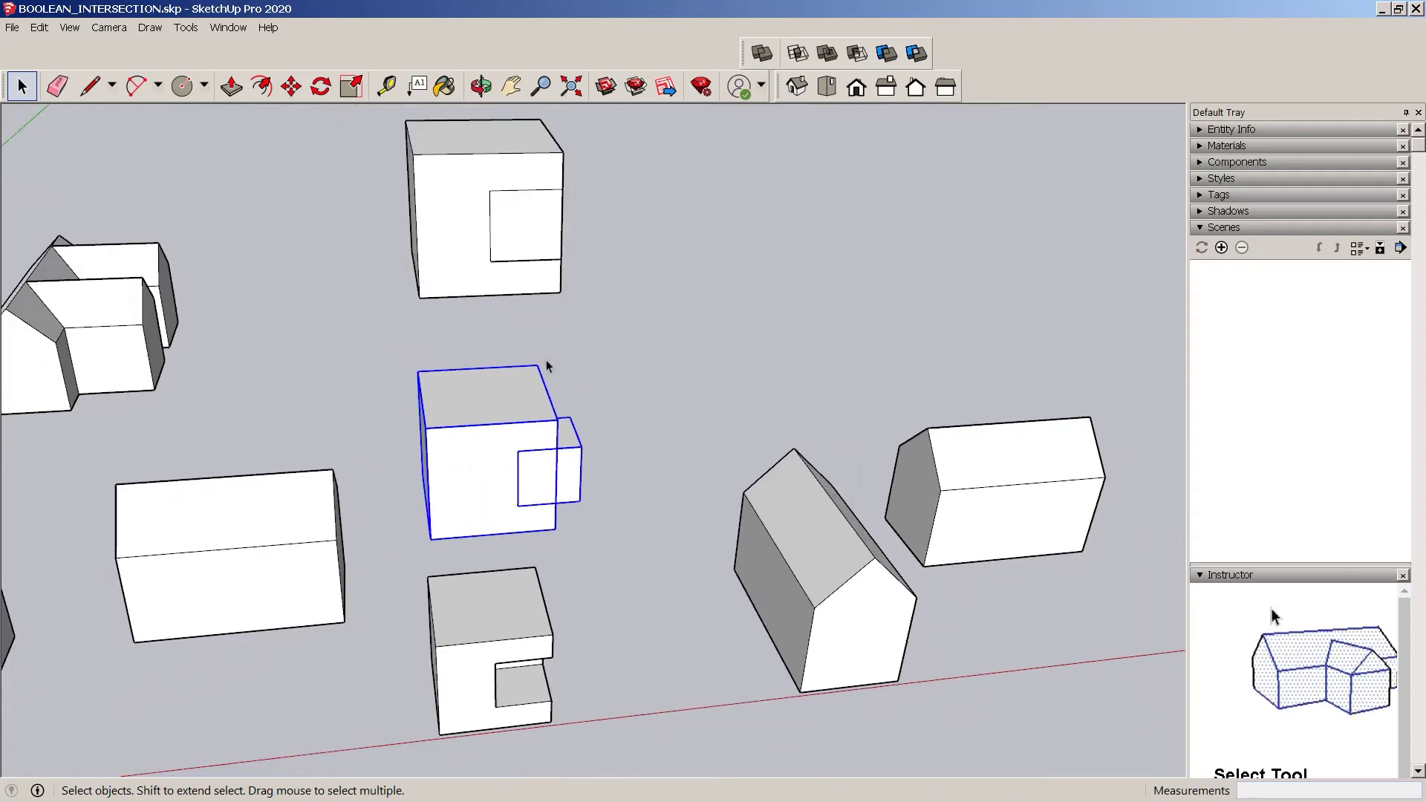
{"action": "left_click", "coordinate": [520, 222]}
{"action": "left_click", "coordinate": [531, 245]}
{"action": "key", "text": "m"}
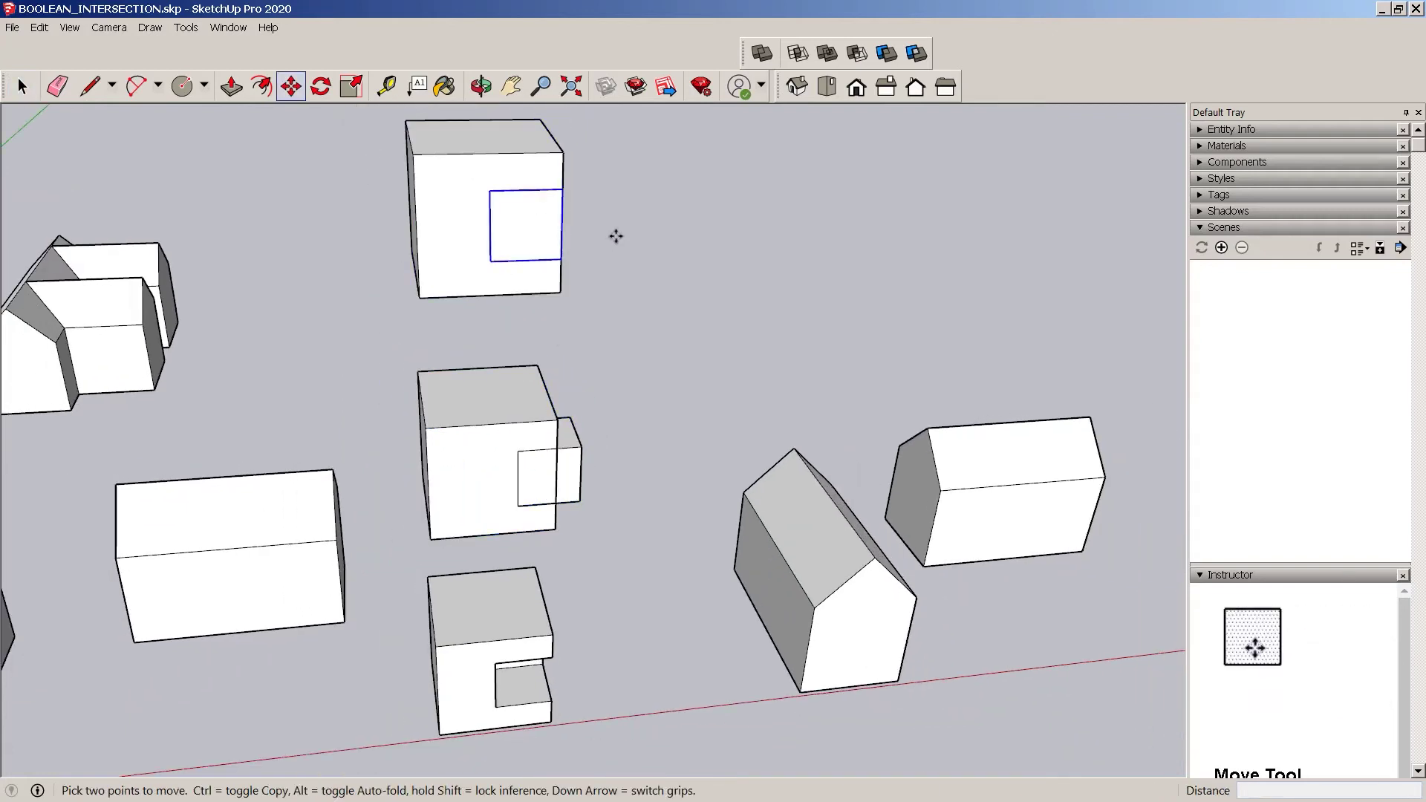
{"action": "left_click", "coordinate": [614, 232]}
{"action": "left_click", "coordinate": [624, 233]}
{"action": "key", "text": "space"}
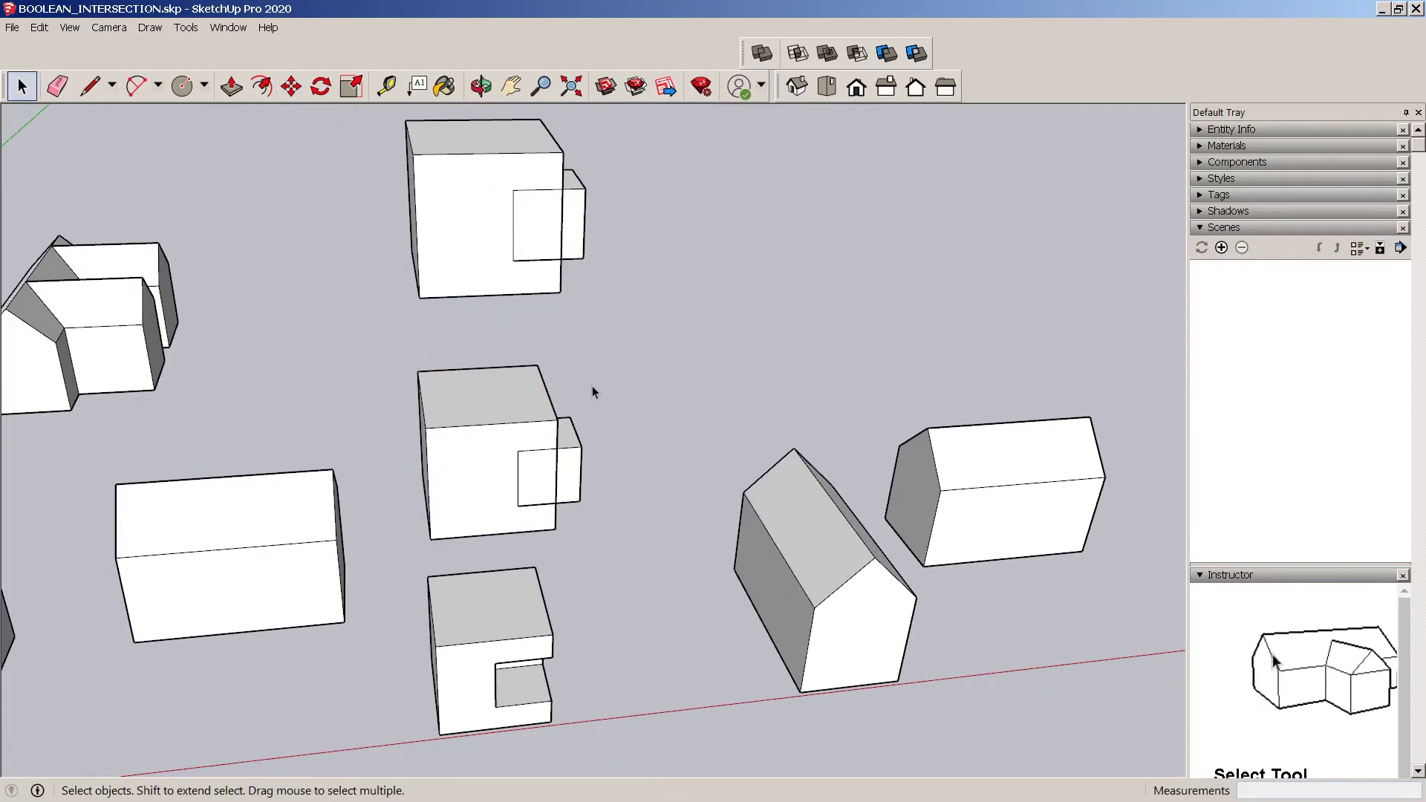
Merge the two cubes of the middle pair into a single solid with Outer Shell
{"action": "triple_click", "coordinate": [502, 498]}
{"action": "scroll", "coordinate": [520, 476], "scroll_direction": "up", "scroll_amount": 2}
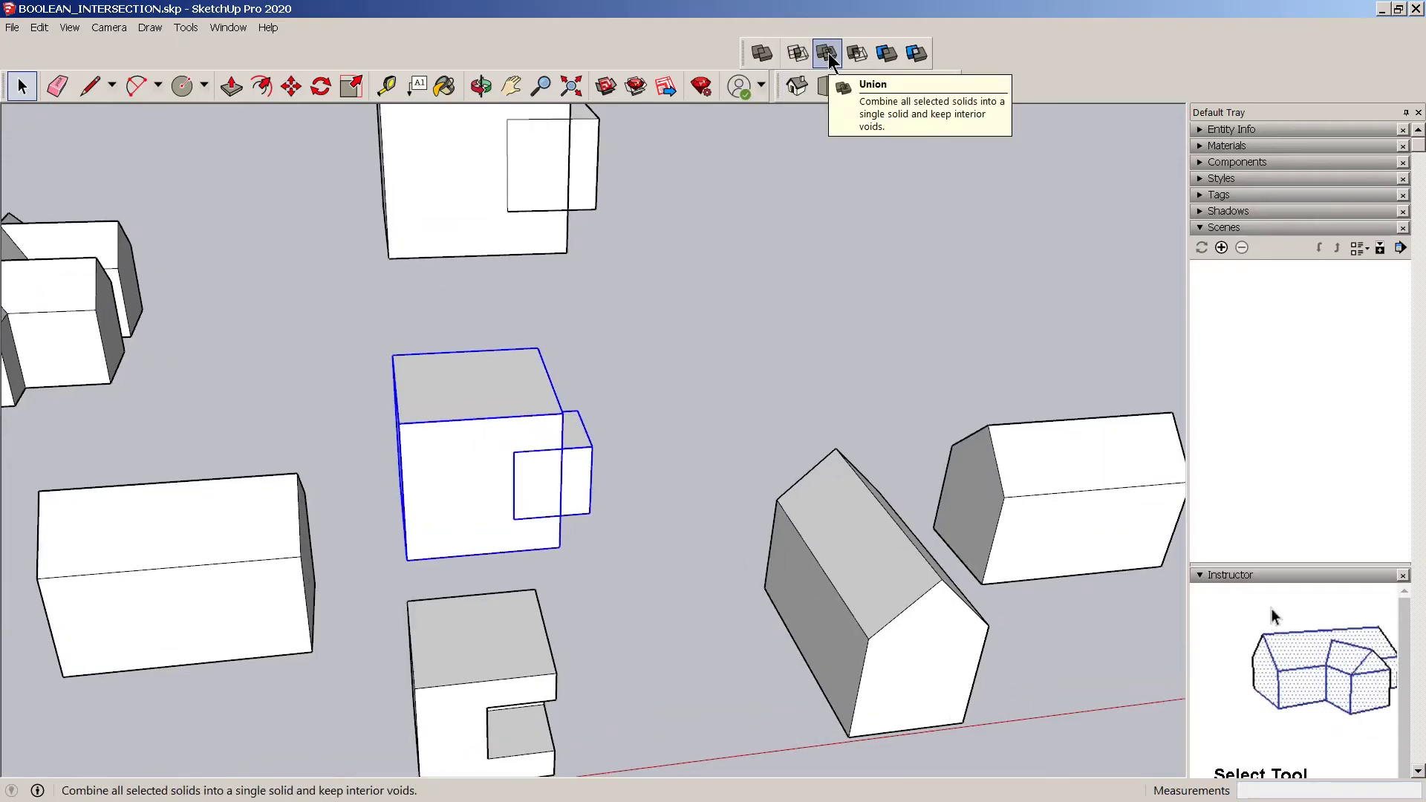
{"action": "left_click", "coordinate": [755, 60]}
{"action": "left_click", "coordinate": [596, 478]}
{"action": "scroll", "coordinate": [586, 520], "scroll_direction": "down", "scroll_amount": 2}
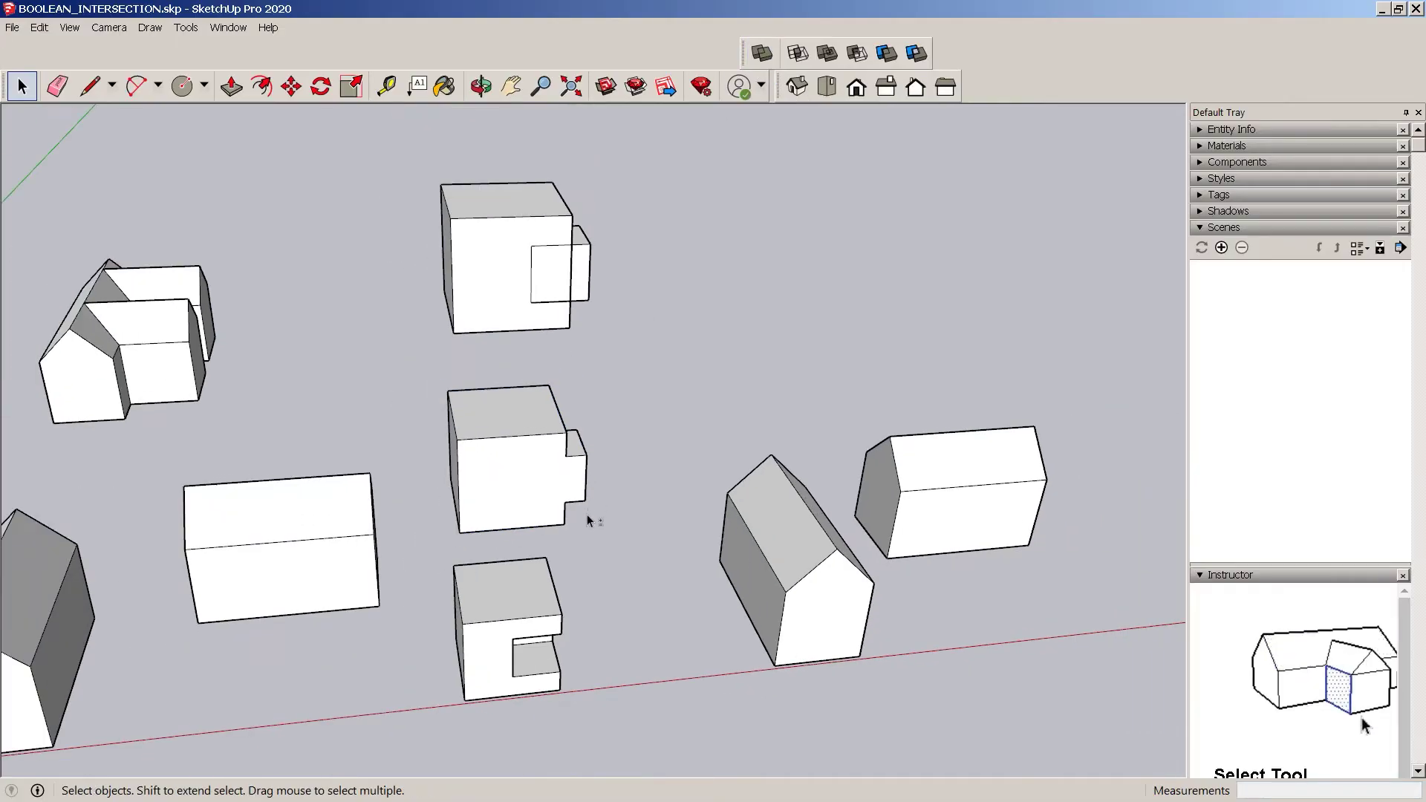
Intersect the two cubes of the top pair with the solid tool, keeping only their shared volume
{"action": "middle_click_drag", "start_coordinate": [587, 519], "coordinate": [576, 325]}
{"action": "left_click", "coordinate": [517, 260]}
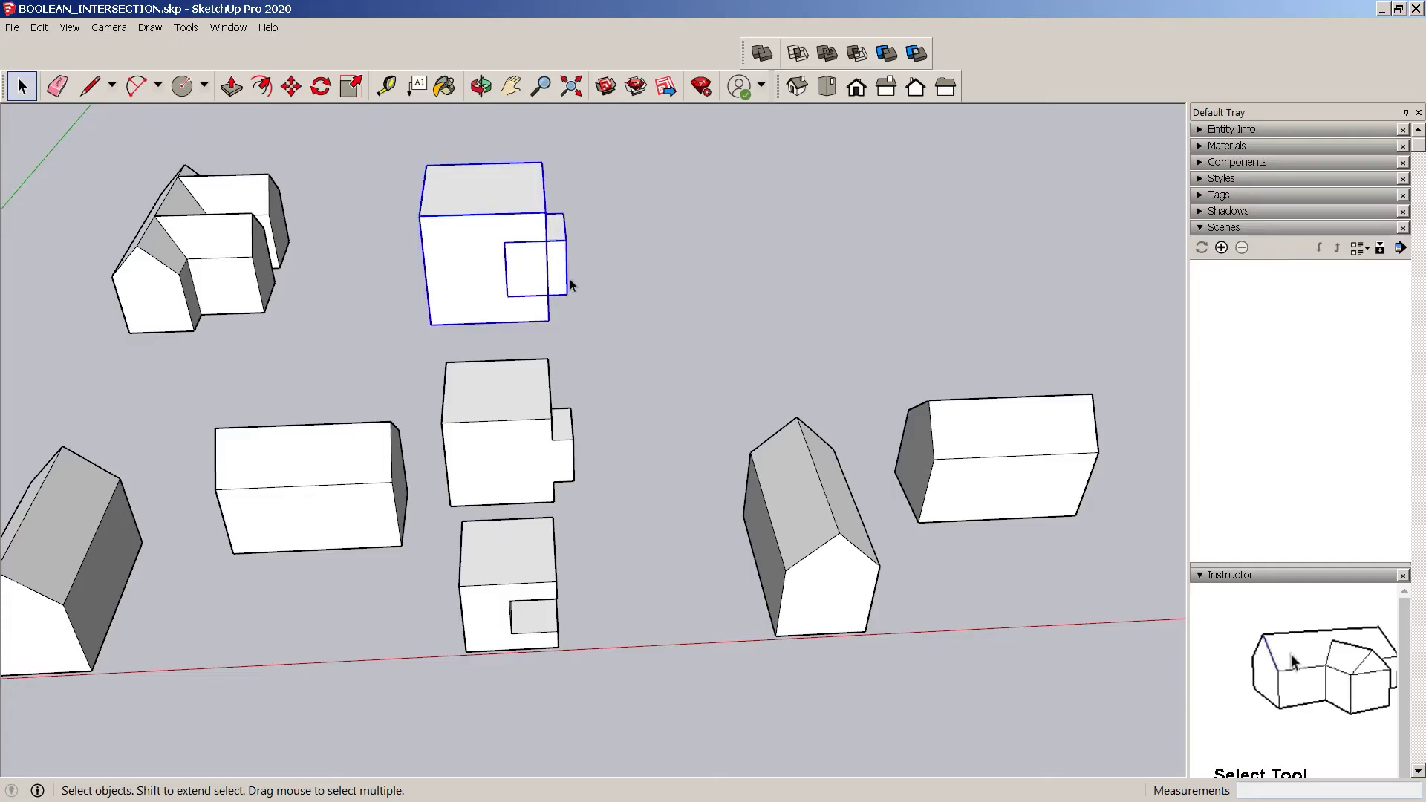
{"action": "scroll", "coordinate": [505, 220], "scroll_direction": "up", "scroll_amount": 3}
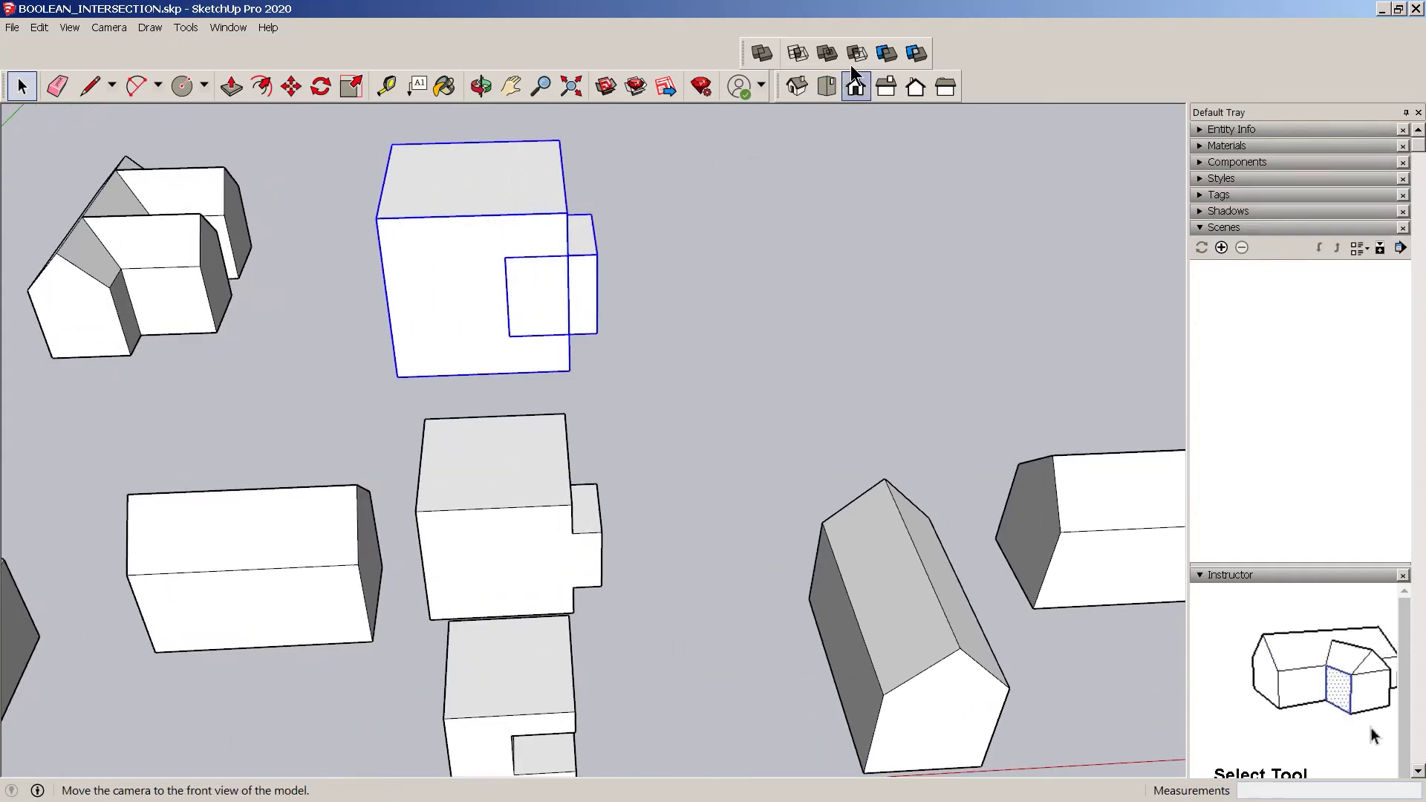
{"action": "left_click", "coordinate": [796, 52]}
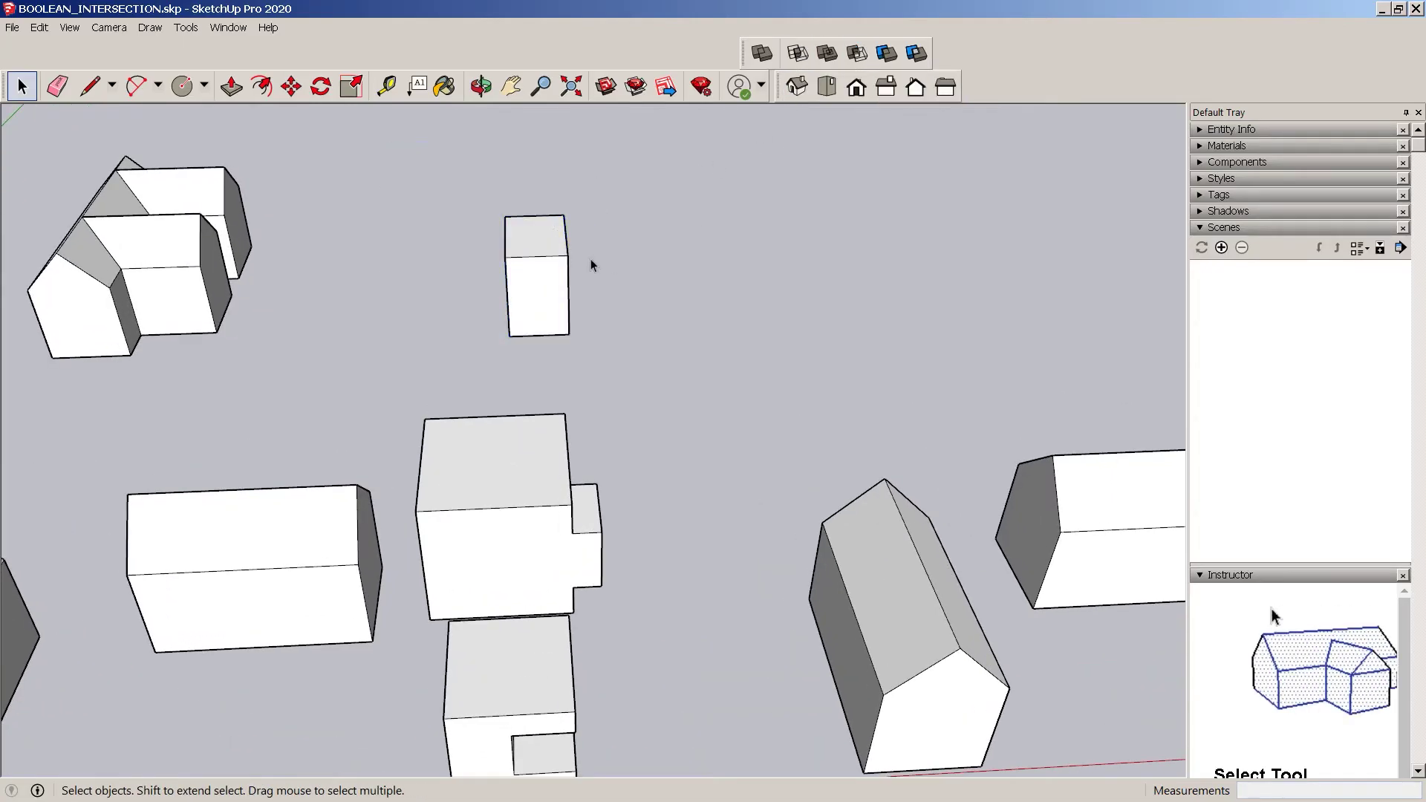
{"action": "scroll", "coordinate": [590, 265], "scroll_direction": "down", "scroll_amount": 3}
{"action": "middle_click_drag", "start_coordinate": [590, 302], "coordinate": [461, 414]}
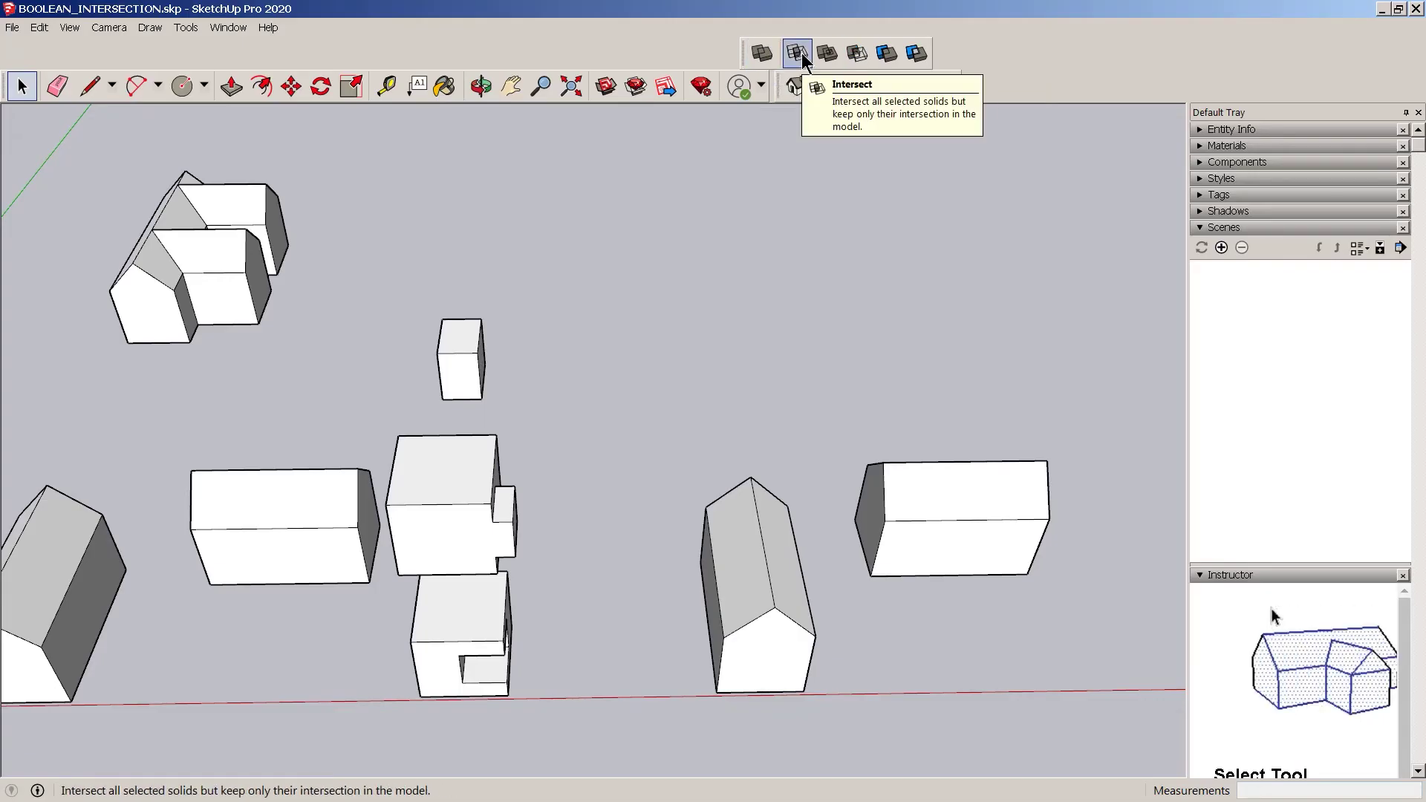
{"action": "right_click", "coordinate": [825, 52]}
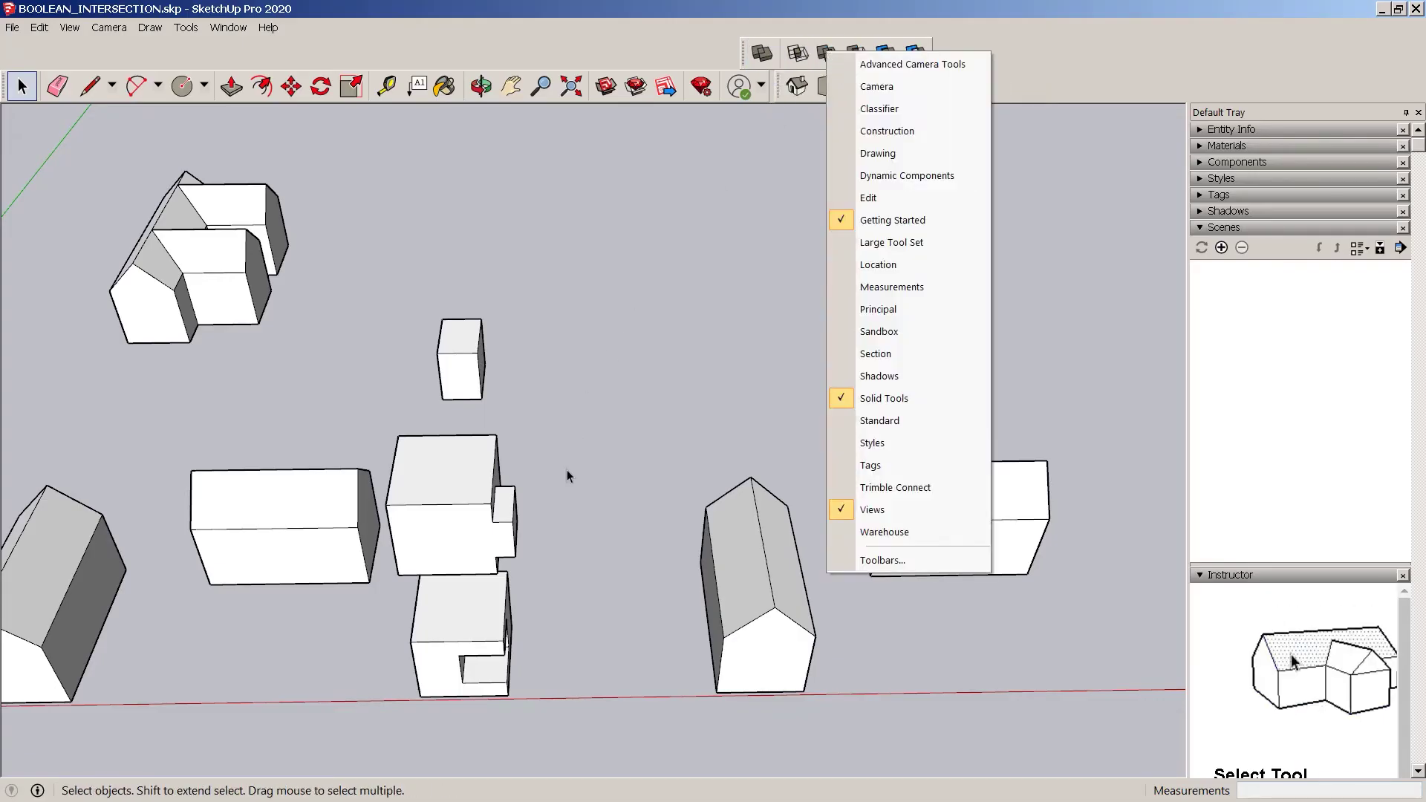
{"action": "left_click", "coordinate": [634, 255]}
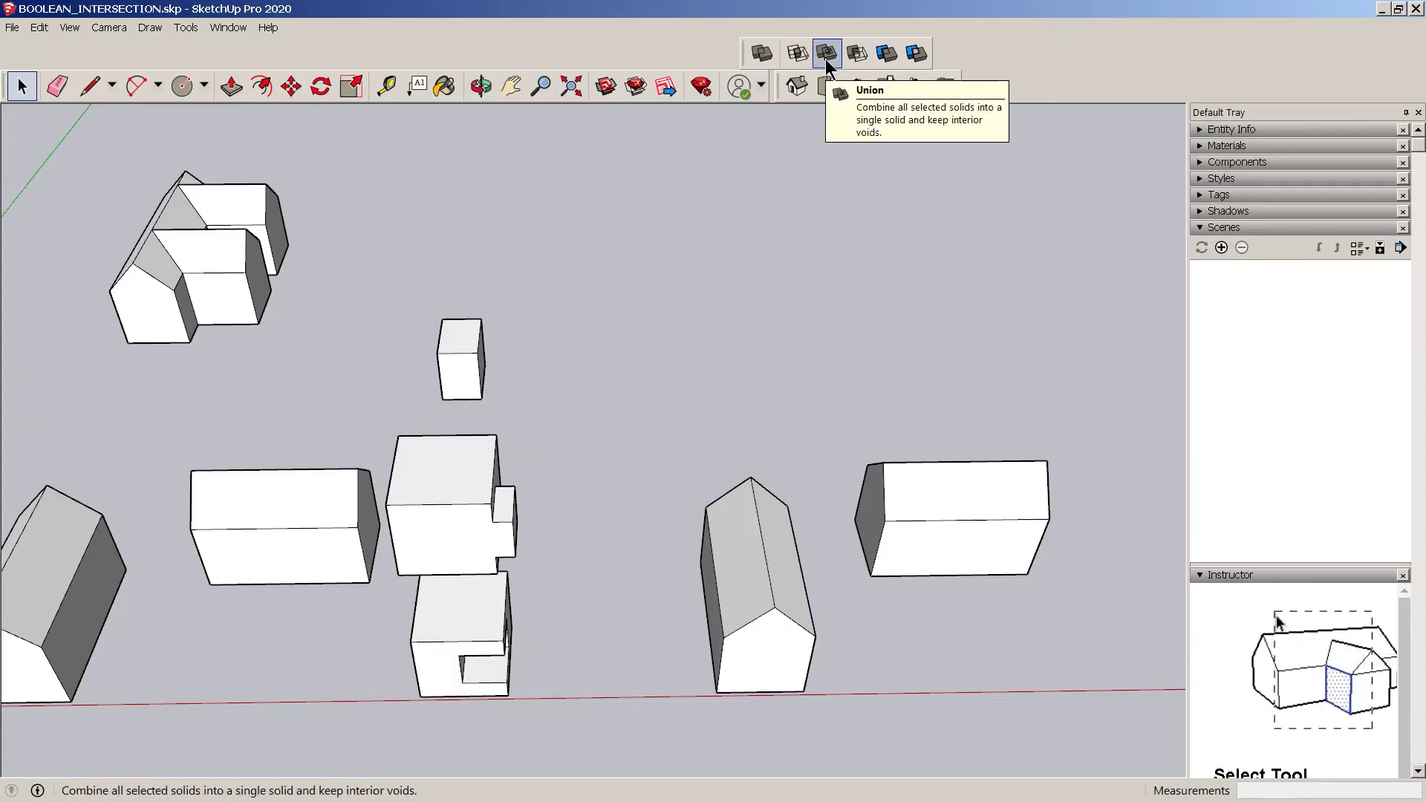
Undo the Outer Shell merge of the middle cube pair and the intersection of the top pair
{"action": "middle_click_drag", "start_coordinate": [560, 375], "coordinate": [586, 329]}
{"action": "left_click", "coordinate": [630, 332]}
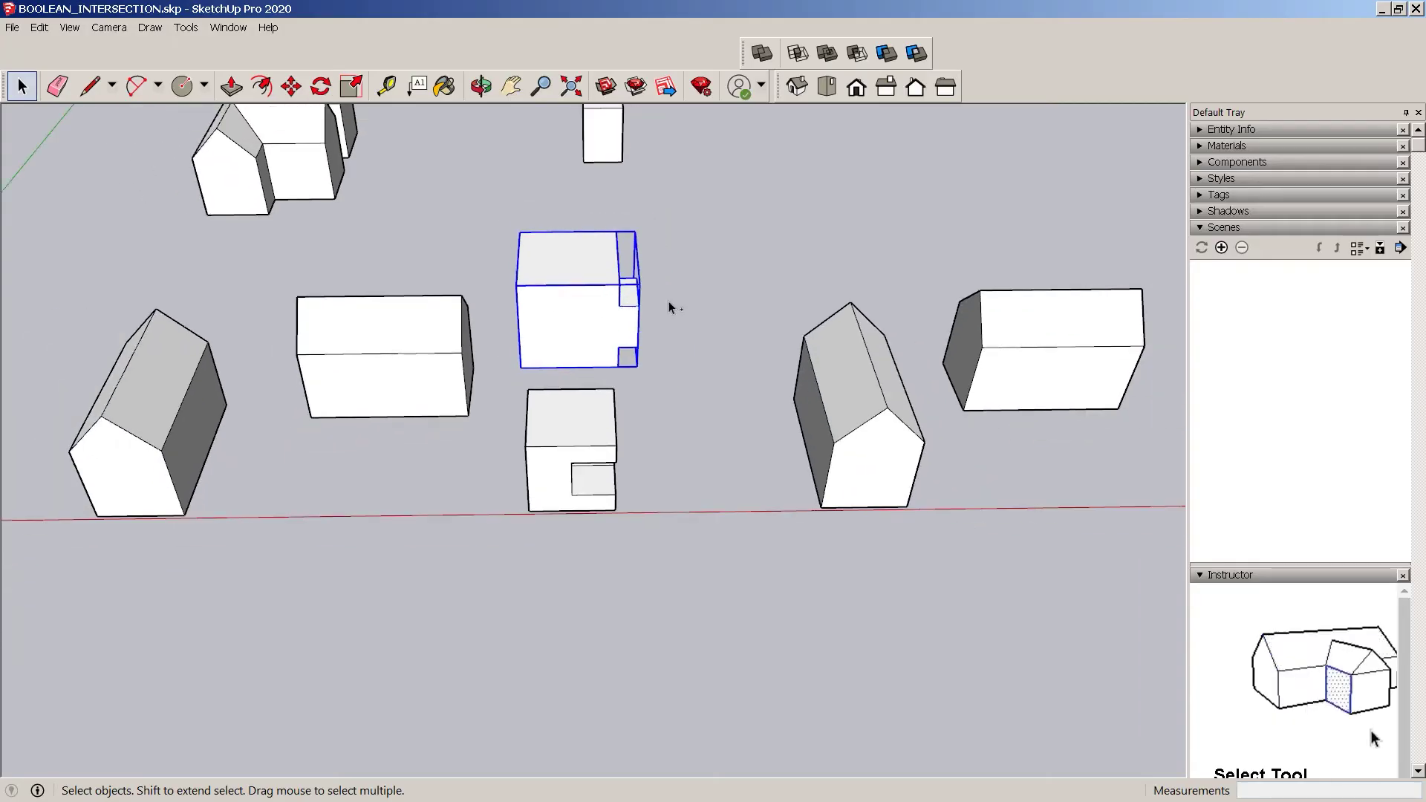
{"action": "middle_click_drag", "start_coordinate": [624, 295], "coordinate": [592, 144]}
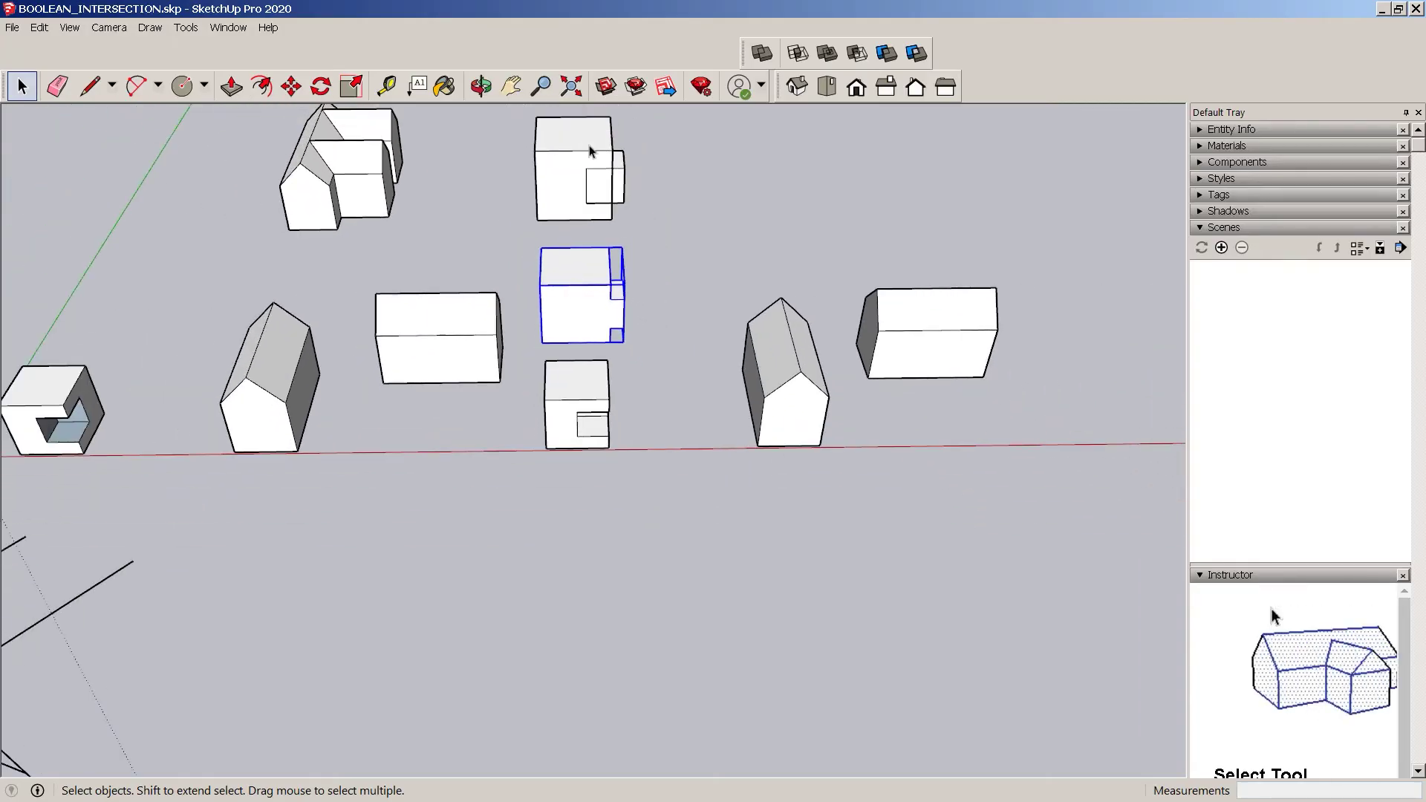
{"action": "key", "text": "Escape"}
Merge the two cubes of the middle pair into a single solid with Union
{"action": "scroll", "coordinate": [610, 312], "scroll_direction": "up", "scroll_amount": 3}
{"action": "left_click", "coordinate": [623, 309]}
{"action": "left_click", "coordinate": [557, 334], "text": "shift"}
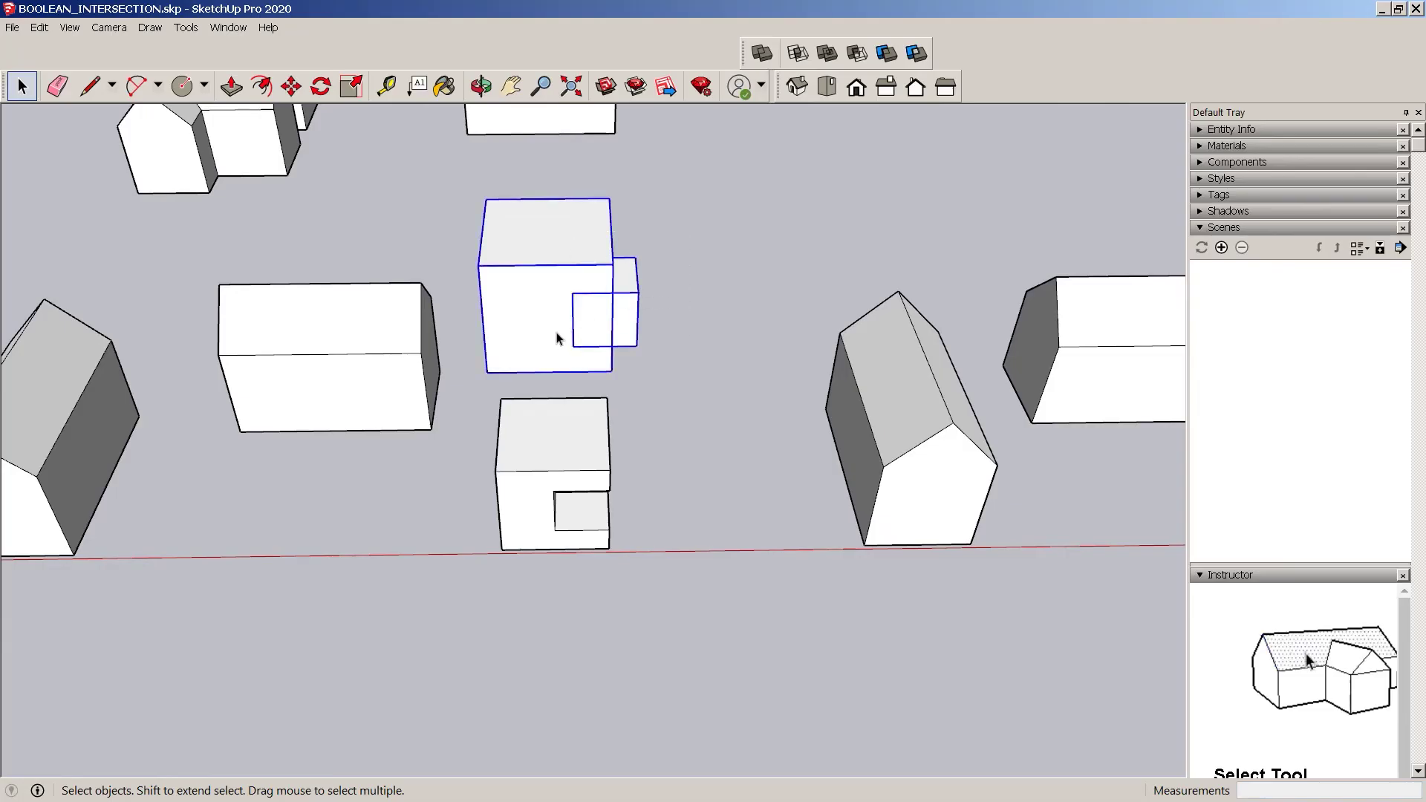
{"action": "left_click", "coordinate": [826, 53]}
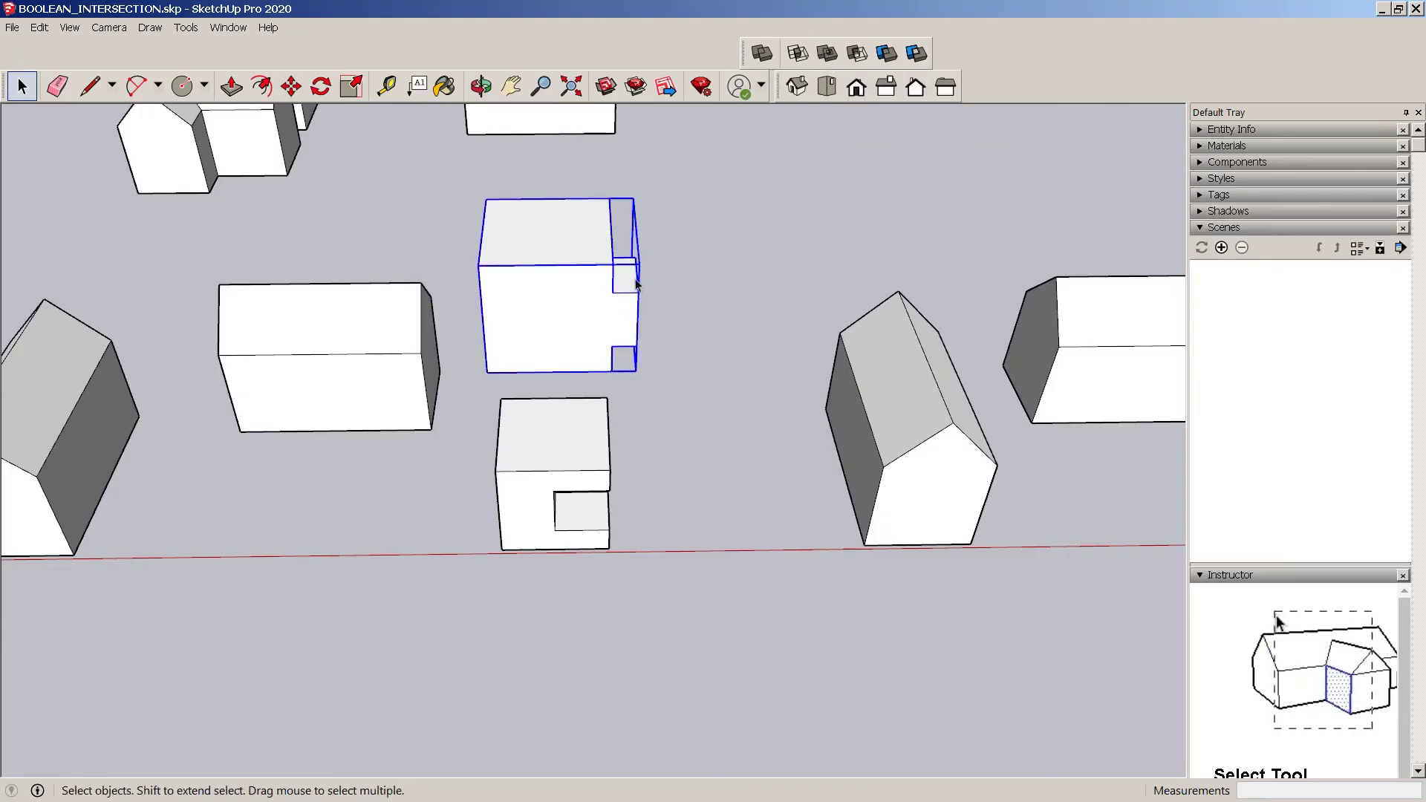
Delete the front face inside the merged middle solid to look into its interior, and undo the deletion
{"action": "middle_click_drag", "start_coordinate": [602, 360], "coordinate": [531, 393]}
{"action": "double_click", "coordinate": [502, 381]}
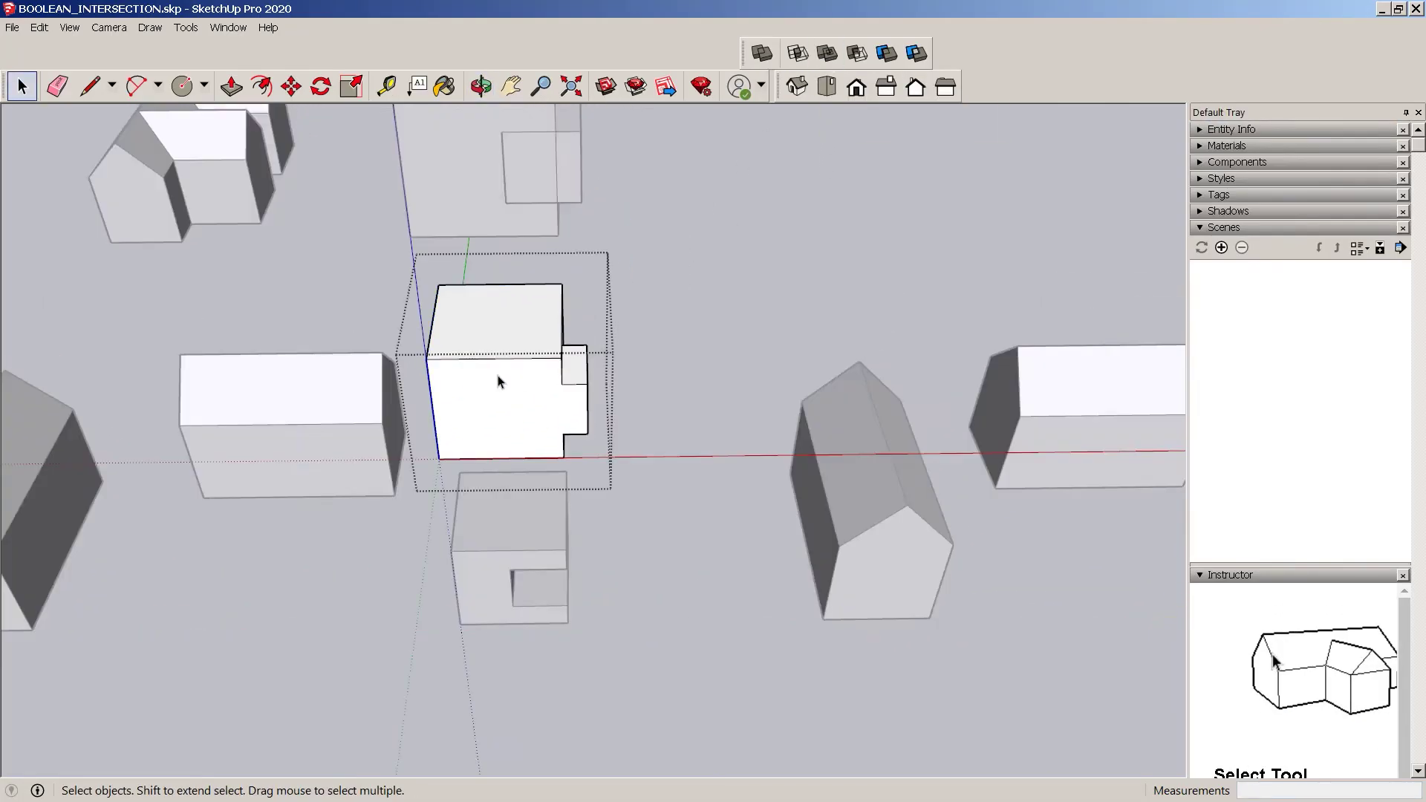
{"action": "left_click", "coordinate": [520, 390]}
{"action": "key", "text": "Delete"}
{"action": "mouse_move", "coordinate": [609, 436]}
{"action": "middle_mouse_down"}
{"action": "mouse_move", "coordinate": [697, 312]}
{"action": "mouse_move", "coordinate": [675, 335]}
{"action": "mouse_move", "coordinate": [687, 297]}
{"action": "mouse_move", "coordinate": [599, 440]}
{"action": "middle_mouse_up"}
{"action": "key", "text": "ctrl+z"}
{"action": "middle_click_drag", "start_coordinate": [689, 360], "coordinate": [649, 344]}
{"action": "scroll", "coordinate": [653, 332], "scroll_direction": "down", "scroll_amount": 2}
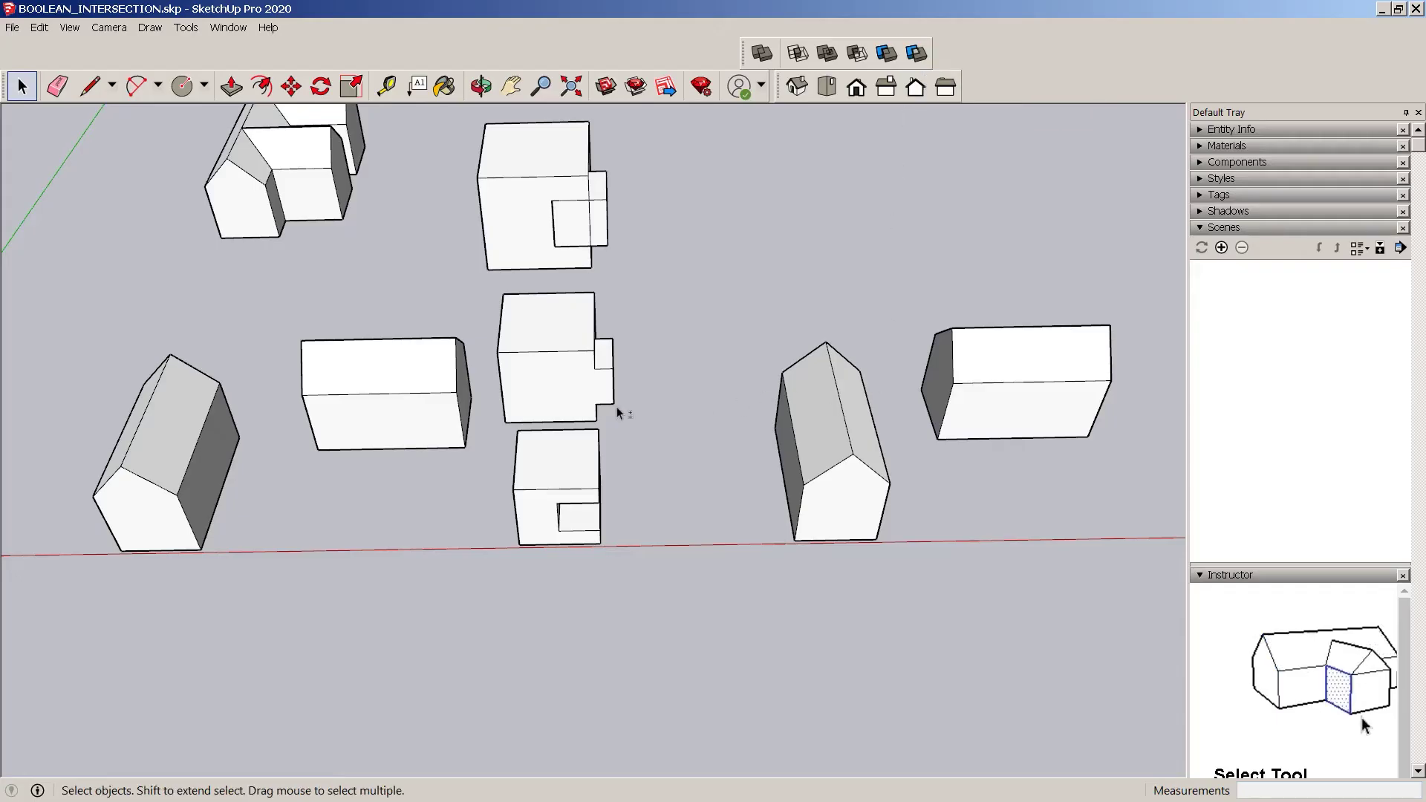
Compare how the ungrouped house volume and the grouped cubes of the top pair respond to selection
{"action": "middle_click_drag", "start_coordinate": [617, 408], "coordinate": [547, 388]}
{"action": "left_click", "coordinate": [547, 371]}
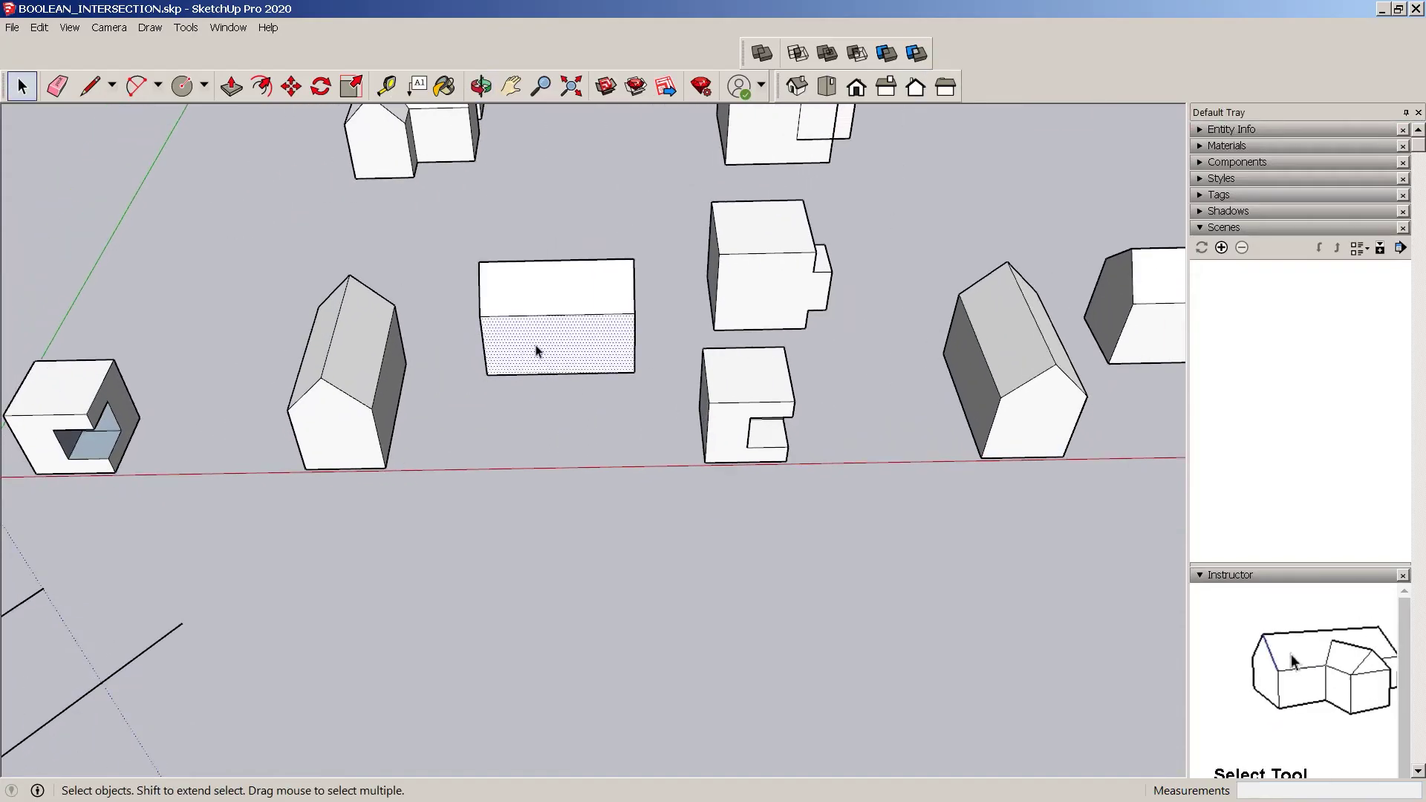
{"action": "middle_click_drag", "start_coordinate": [988, 391], "coordinate": [535, 468]}
{"action": "scroll", "coordinate": [582, 360], "scroll_direction": "down", "scroll_amount": 5}
{"action": "scroll", "coordinate": [580, 442], "scroll_direction": "up", "scroll_amount": 5}
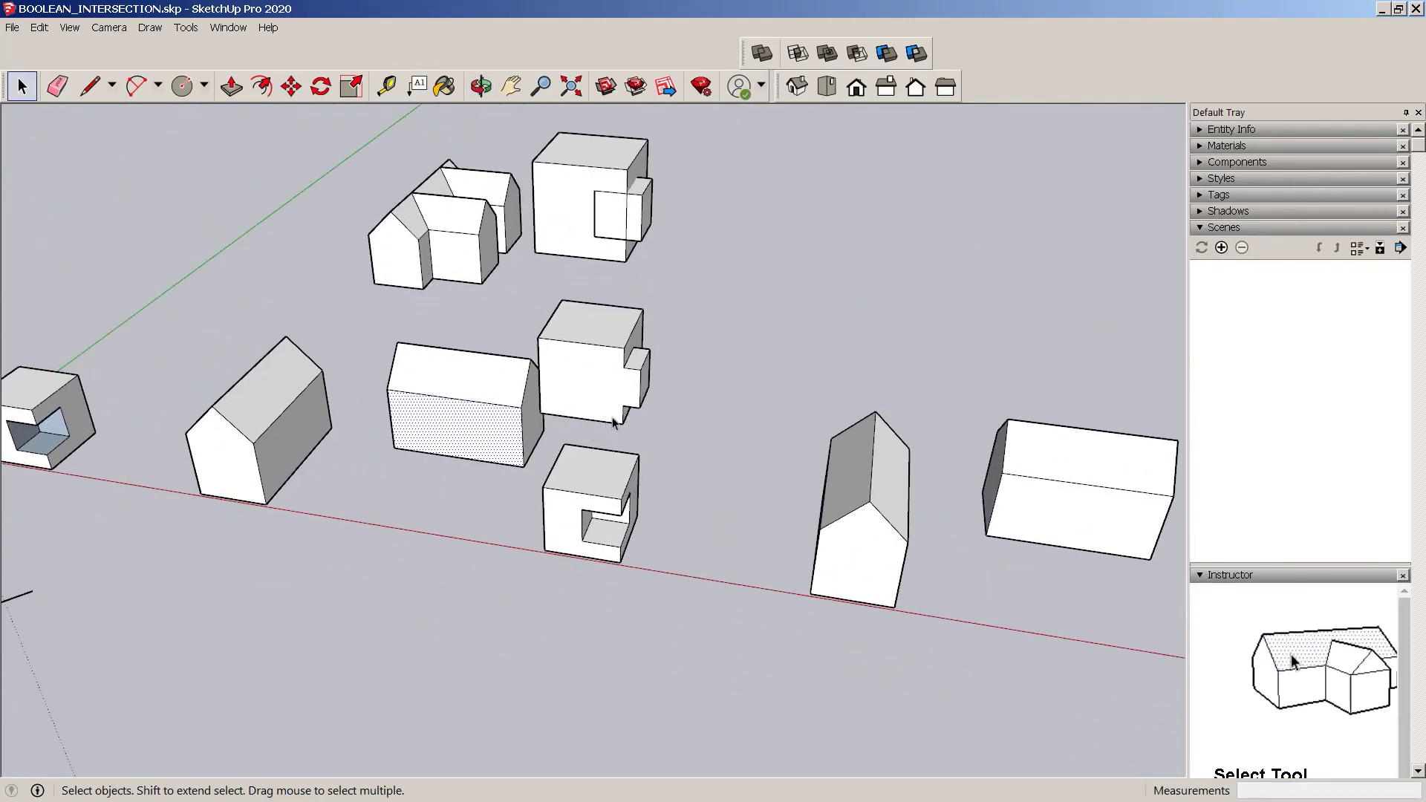
{"action": "left_click", "coordinate": [576, 208]}
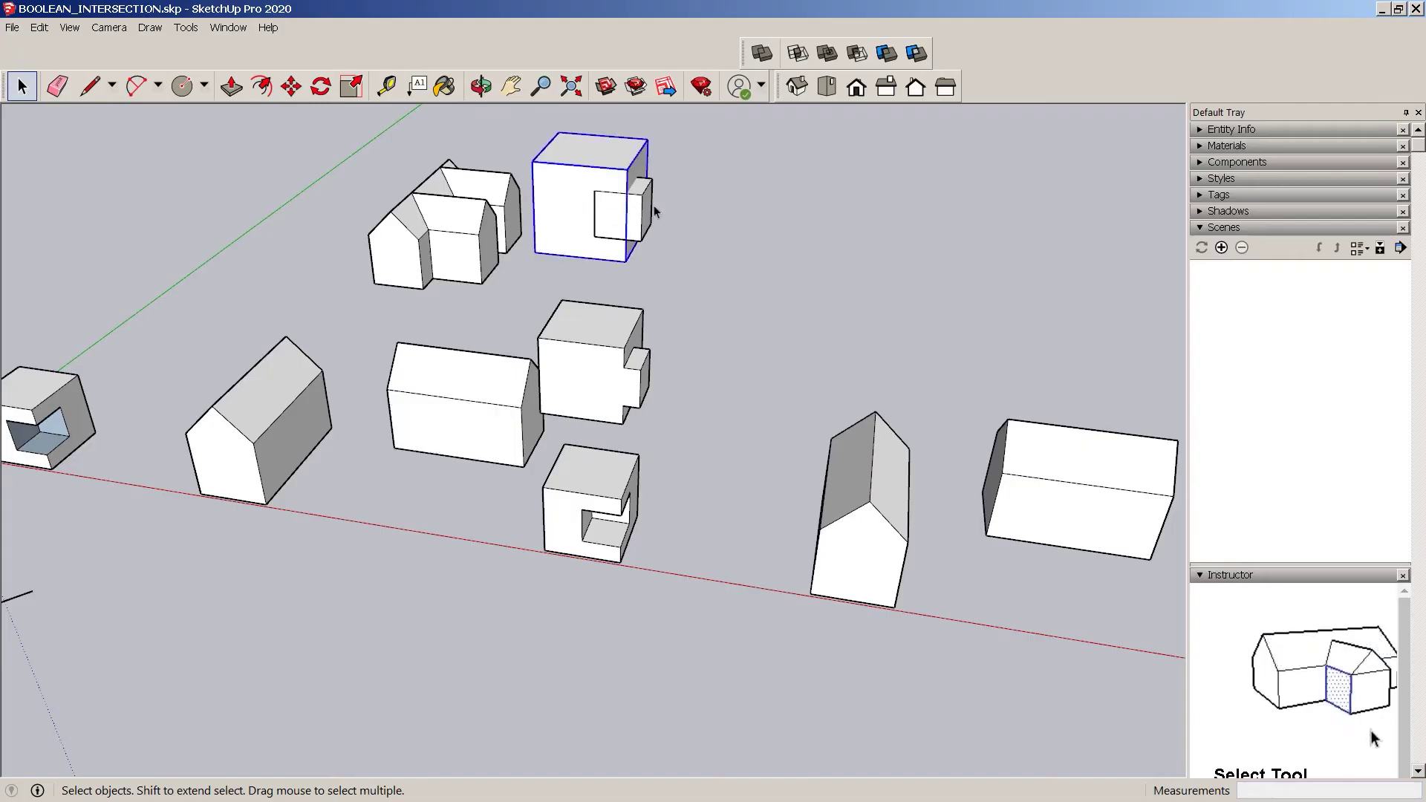
{"action": "left_click", "coordinate": [635, 225]}
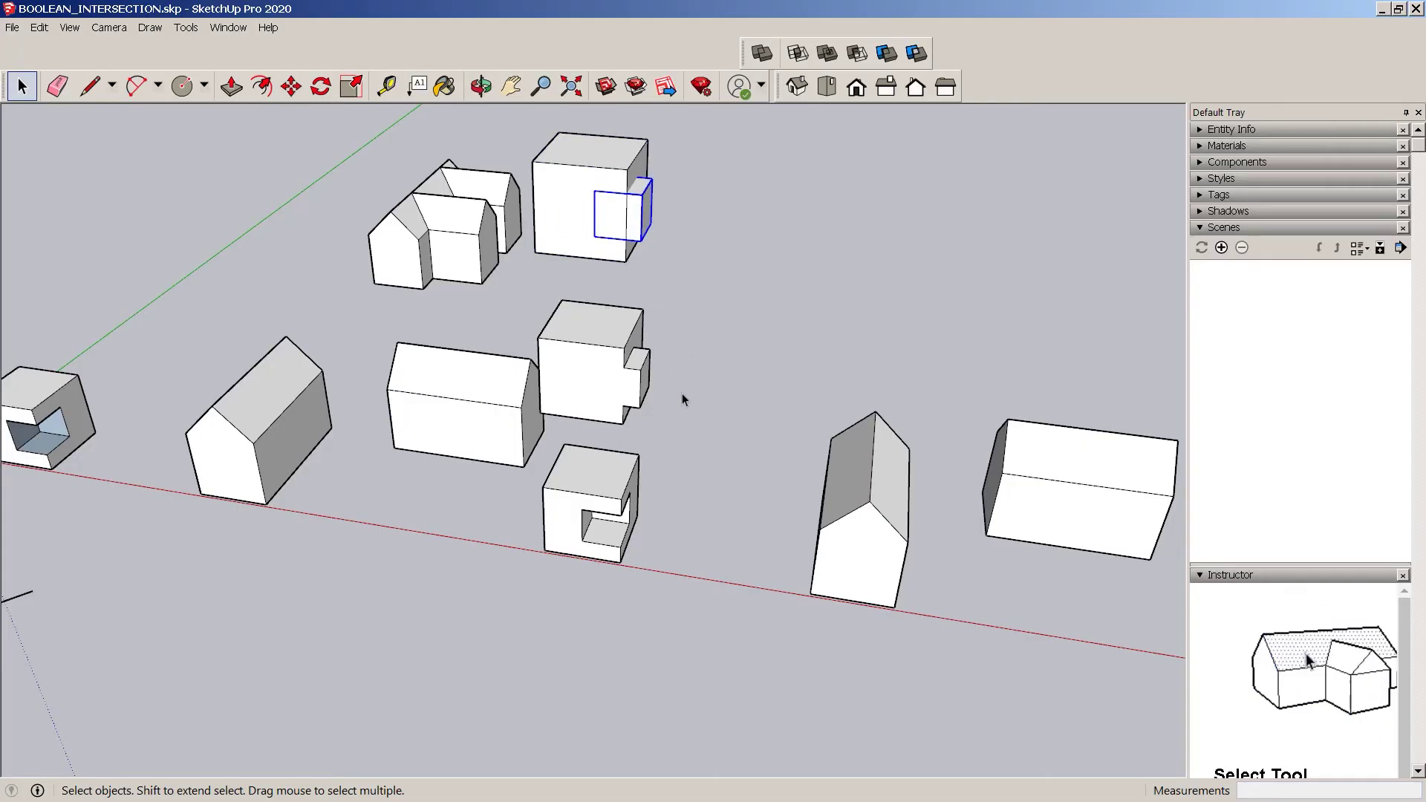
{"action": "scroll", "coordinate": [682, 393], "scroll_direction": "down", "scroll_amount": 3}
{"action": "scroll", "coordinate": [612, 326], "scroll_direction": "up", "scroll_amount": 3}
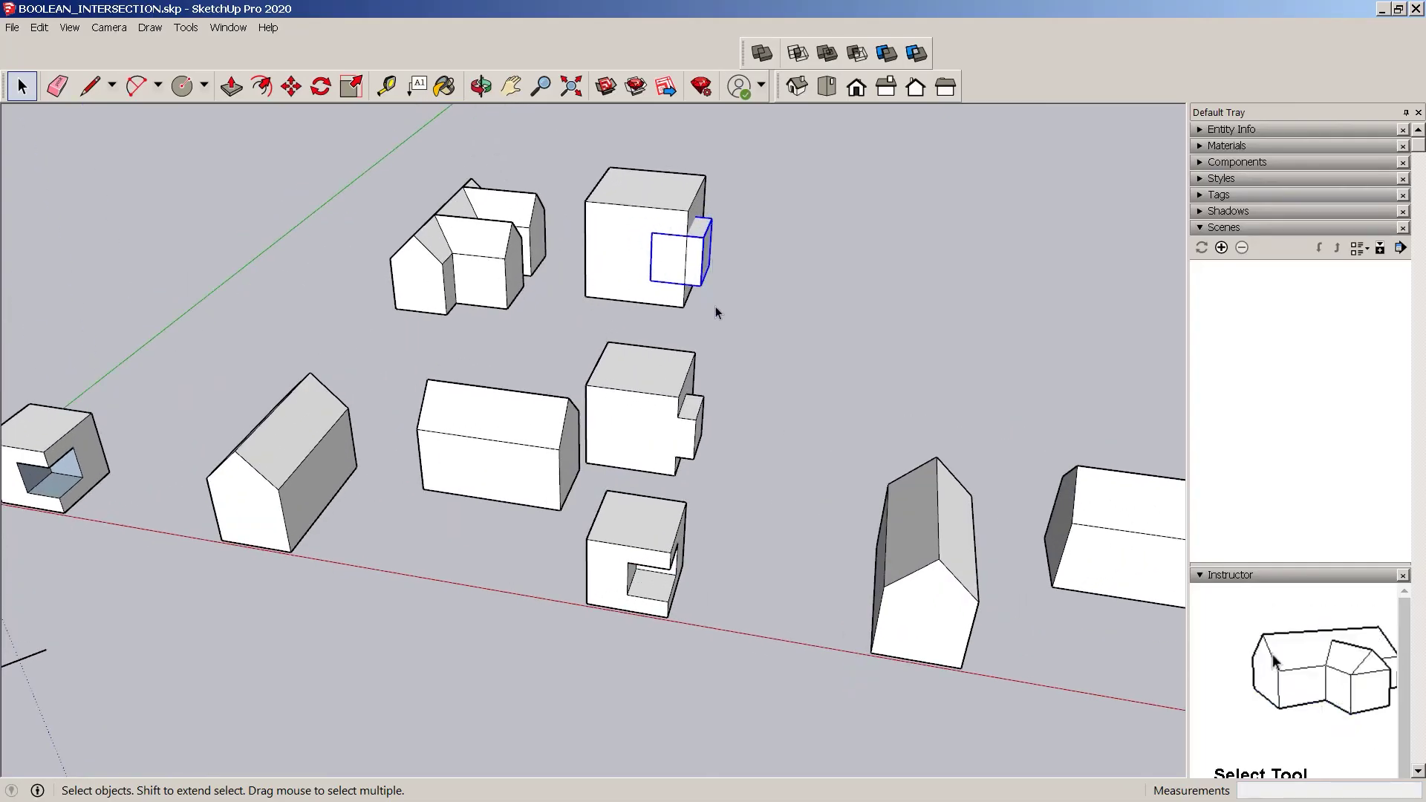
{"action": "middle_click_drag", "start_coordinate": [715, 306], "coordinate": [709, 269]}
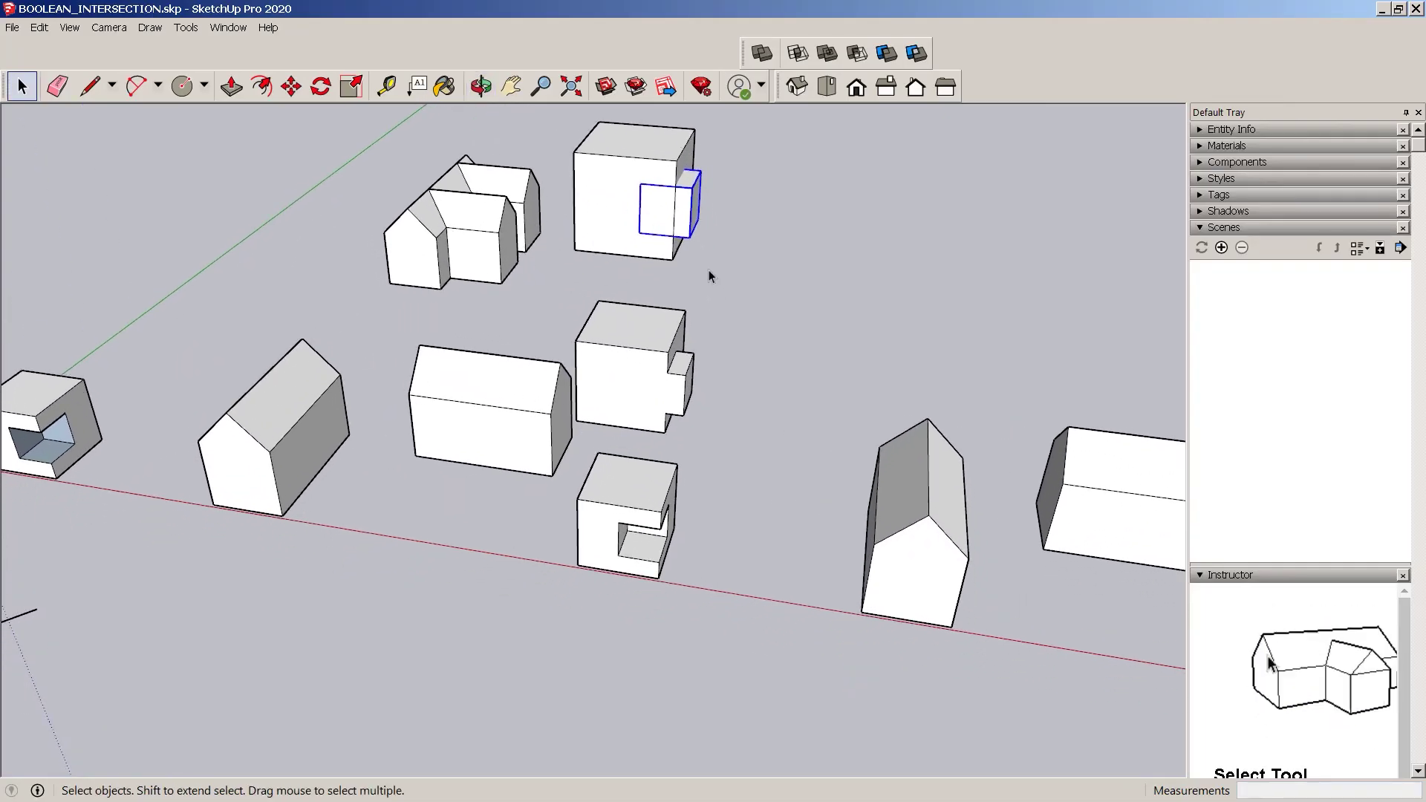
Inspect the small protruding cube of the top pair and check in Entity Info whether it is a solid group
{"action": "double_click", "coordinate": [646, 210]}
{"action": "scroll", "coordinate": [856, 146], "scroll_direction": "up", "scroll_amount": 2}
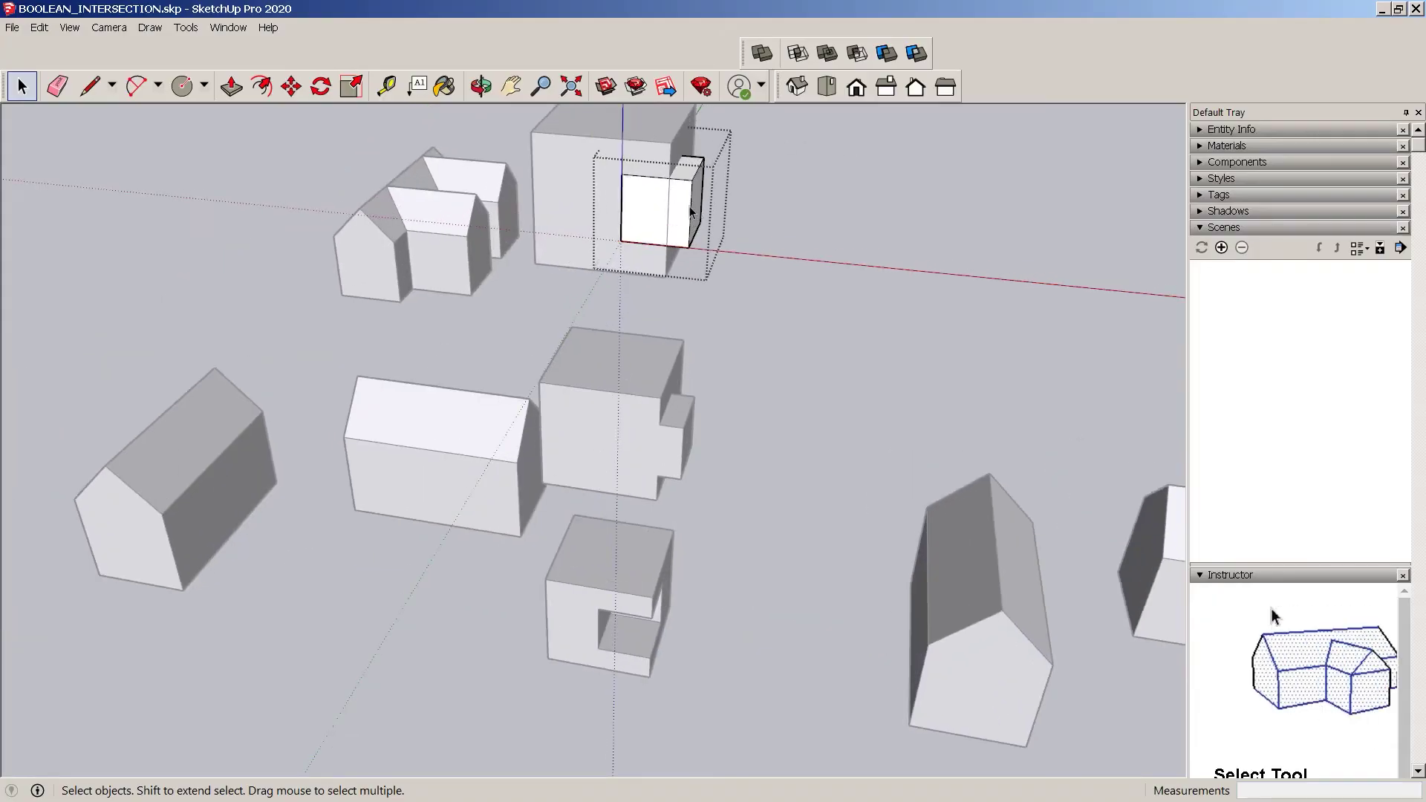
{"action": "middle_click_drag", "start_coordinate": [689, 210], "coordinate": [638, 200]}
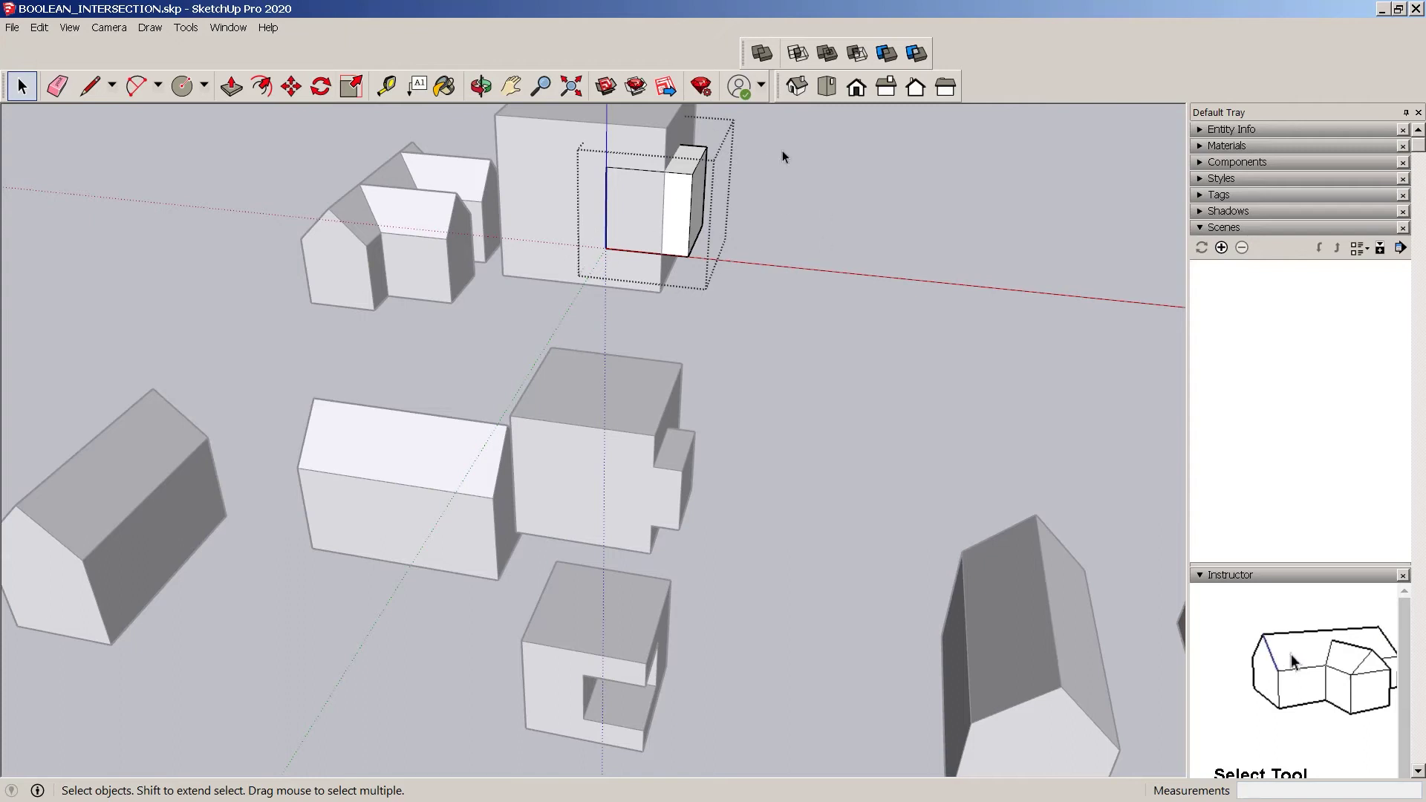
{"action": "left_click", "coordinate": [841, 225]}
{"action": "left_click", "coordinate": [673, 196]}
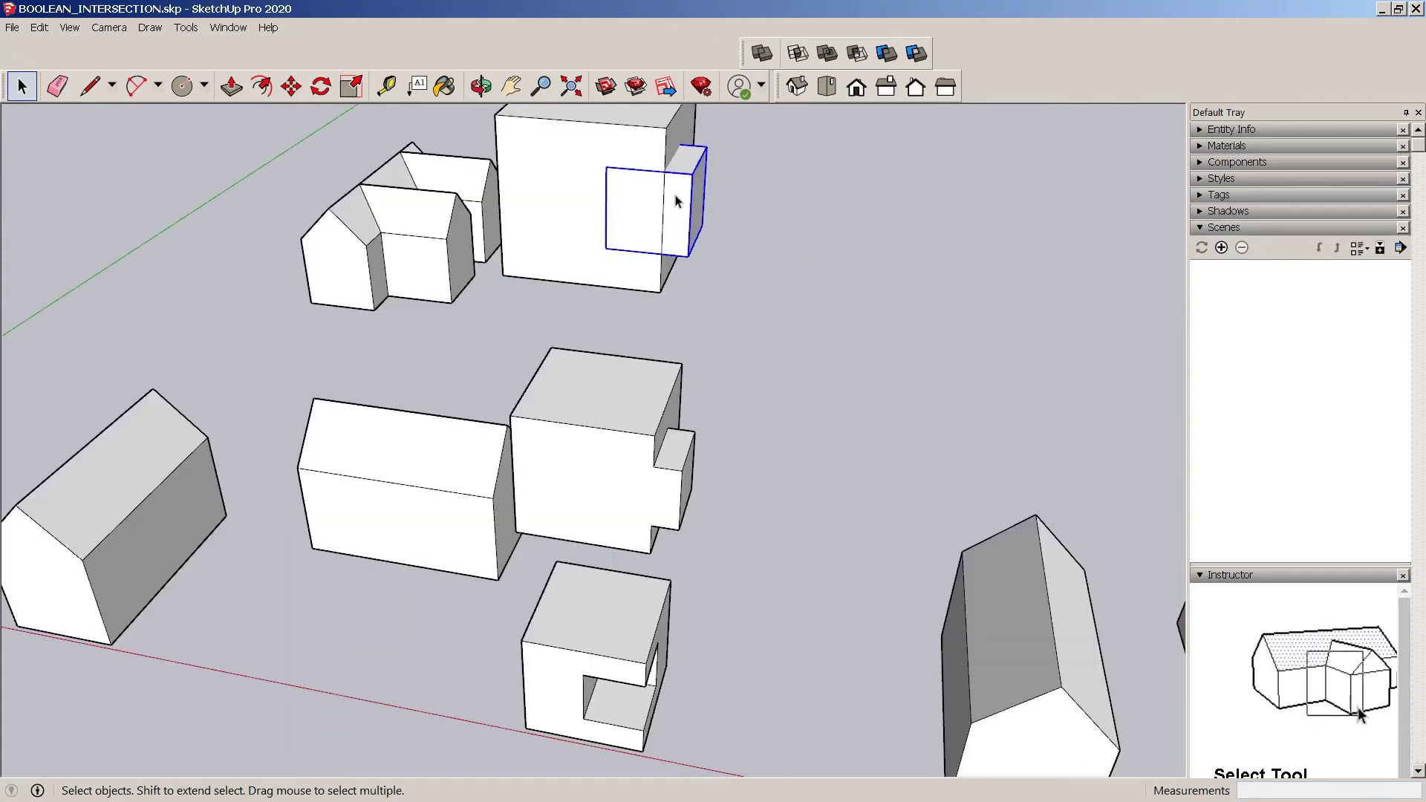
{"action": "left_click", "coordinate": [1224, 129]}
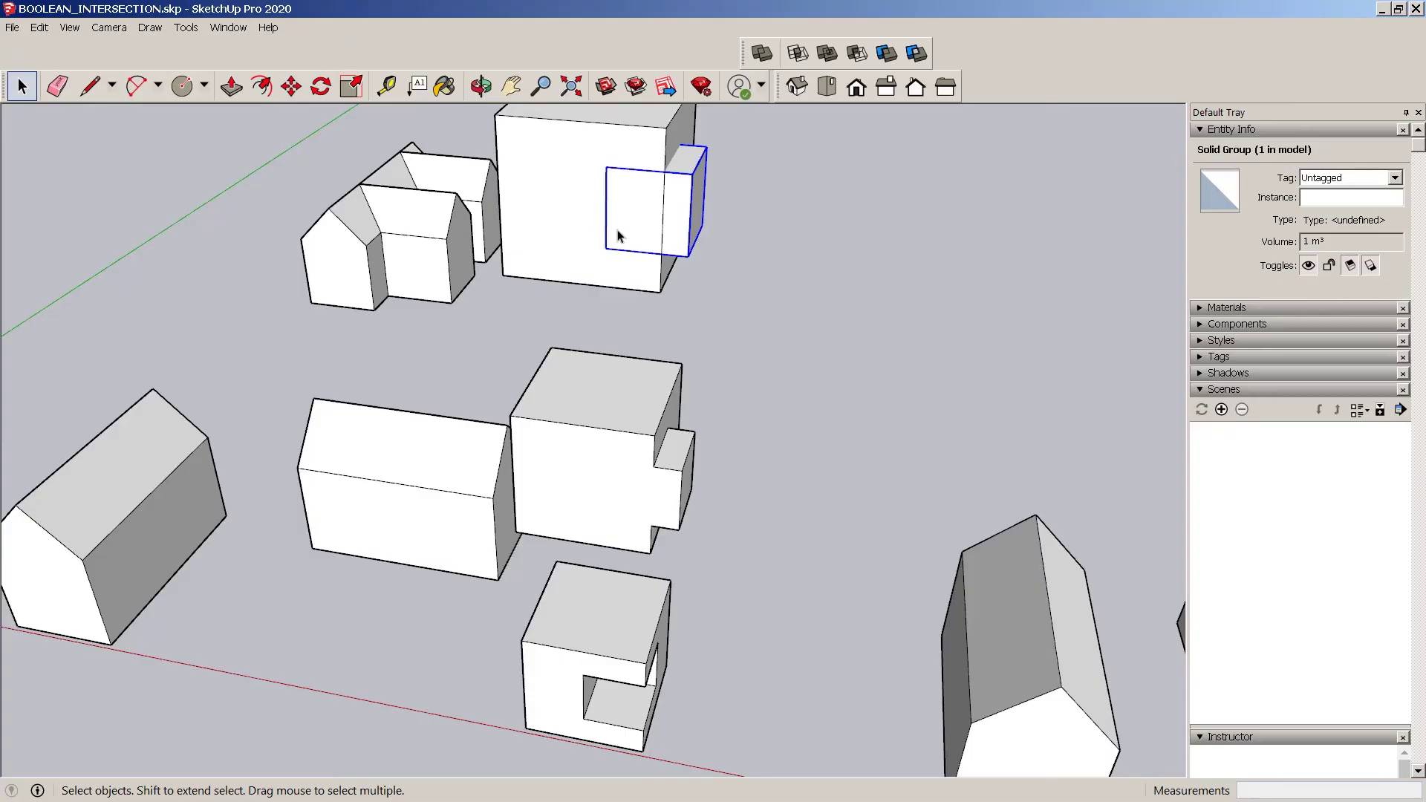
Delete the front face inside the small cube's group in the top pair and recheck the group in Entity Info
{"action": "double_click", "coordinate": [674, 225]}
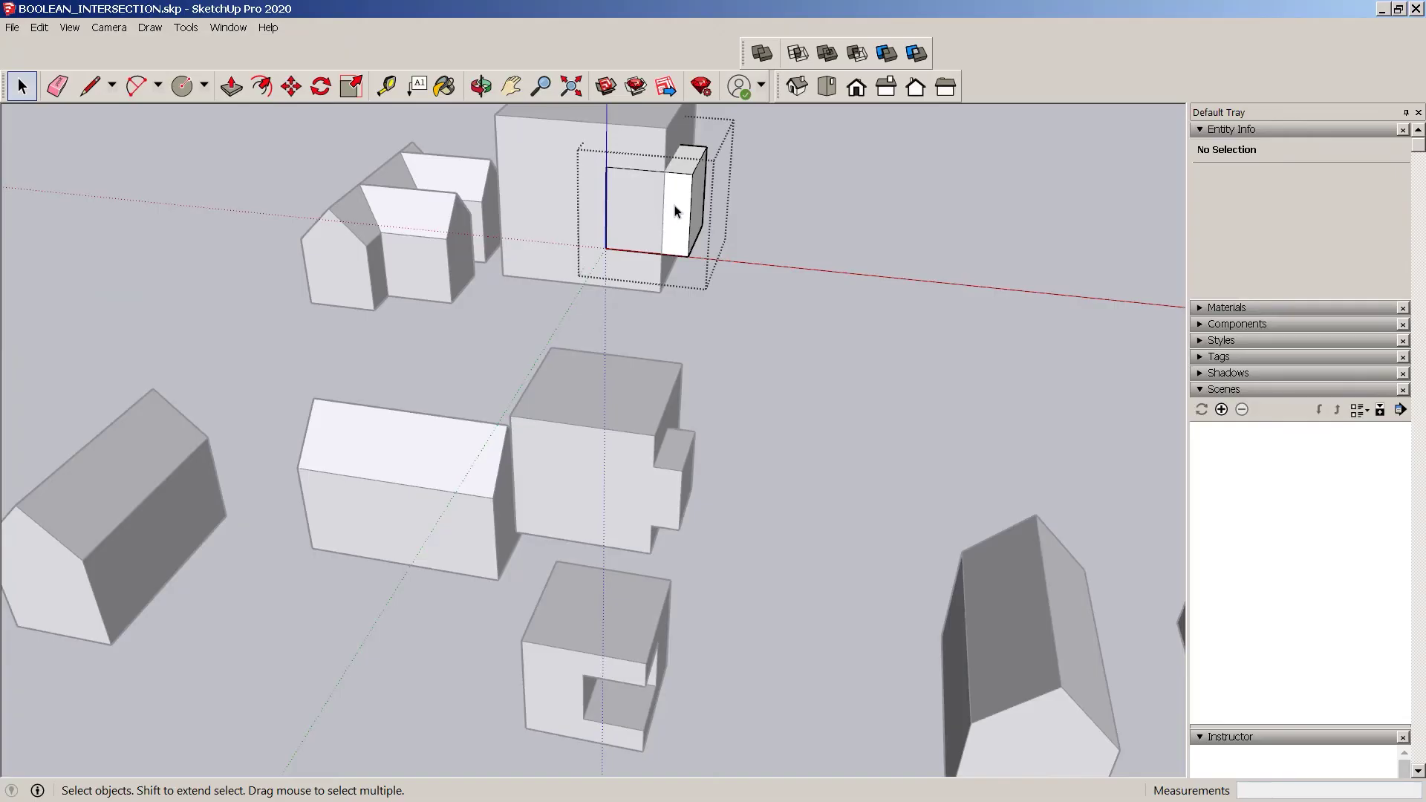
{"action": "left_click", "coordinate": [684, 216]}
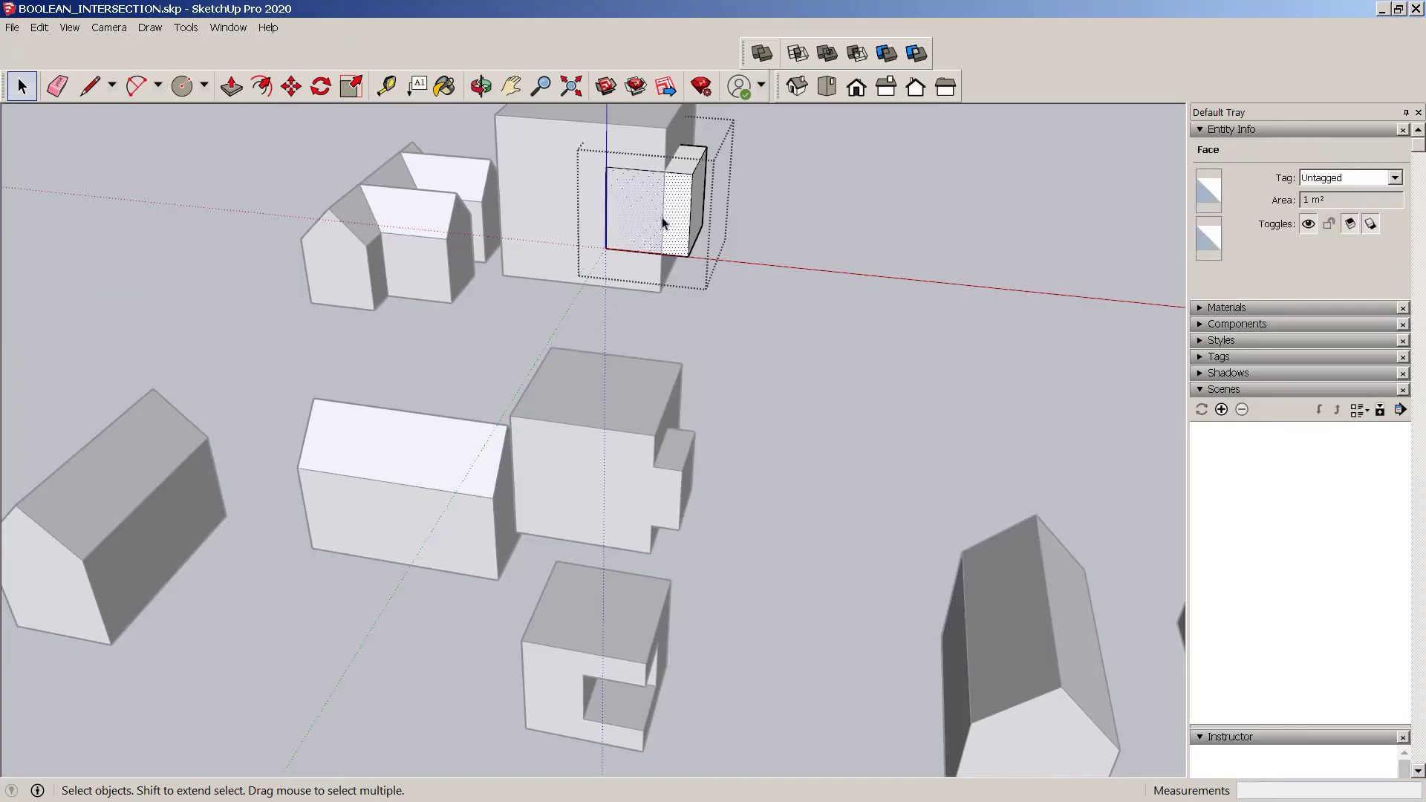
{"action": "key", "text": "Escape"}
{"action": "key", "text": "Escape"}
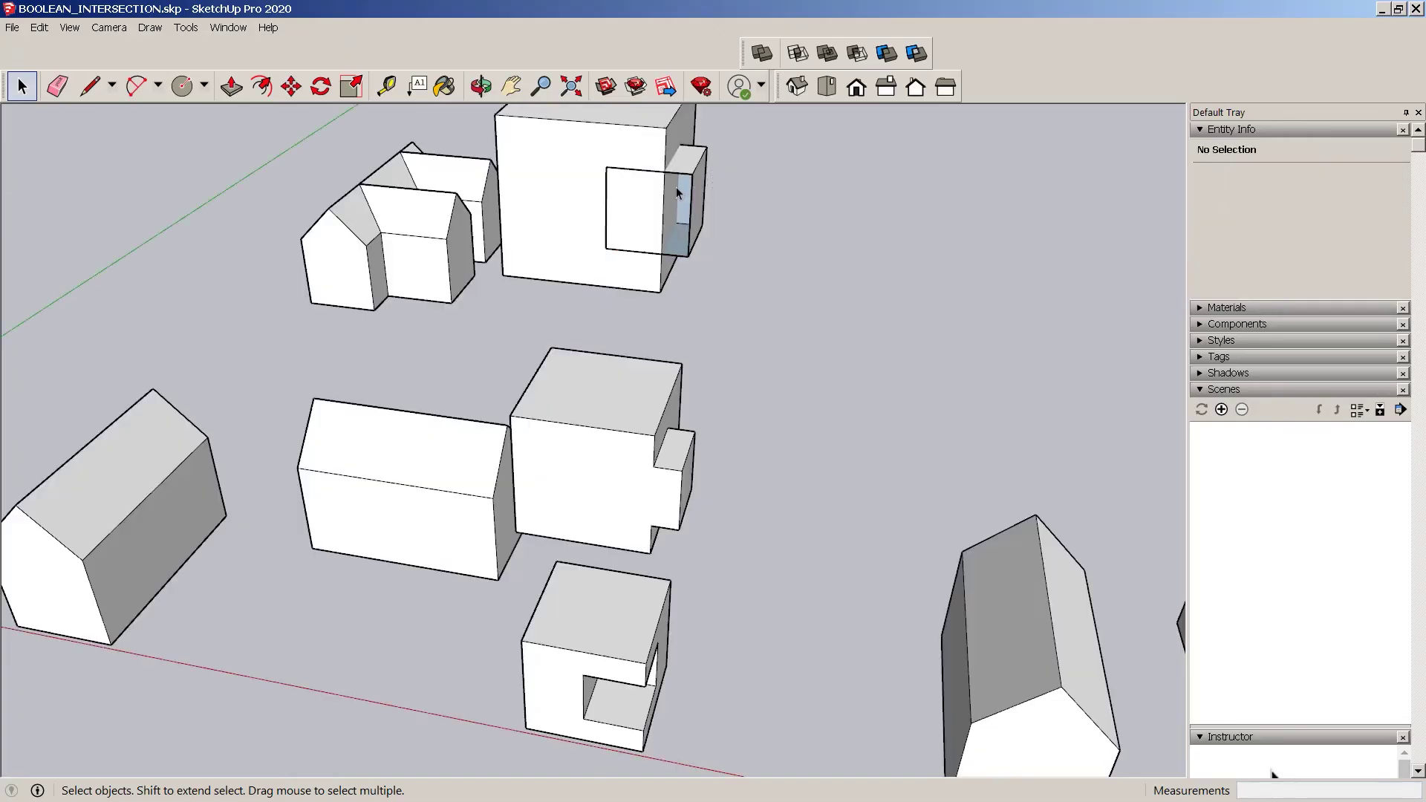
{"action": "left_click", "coordinate": [694, 211]}
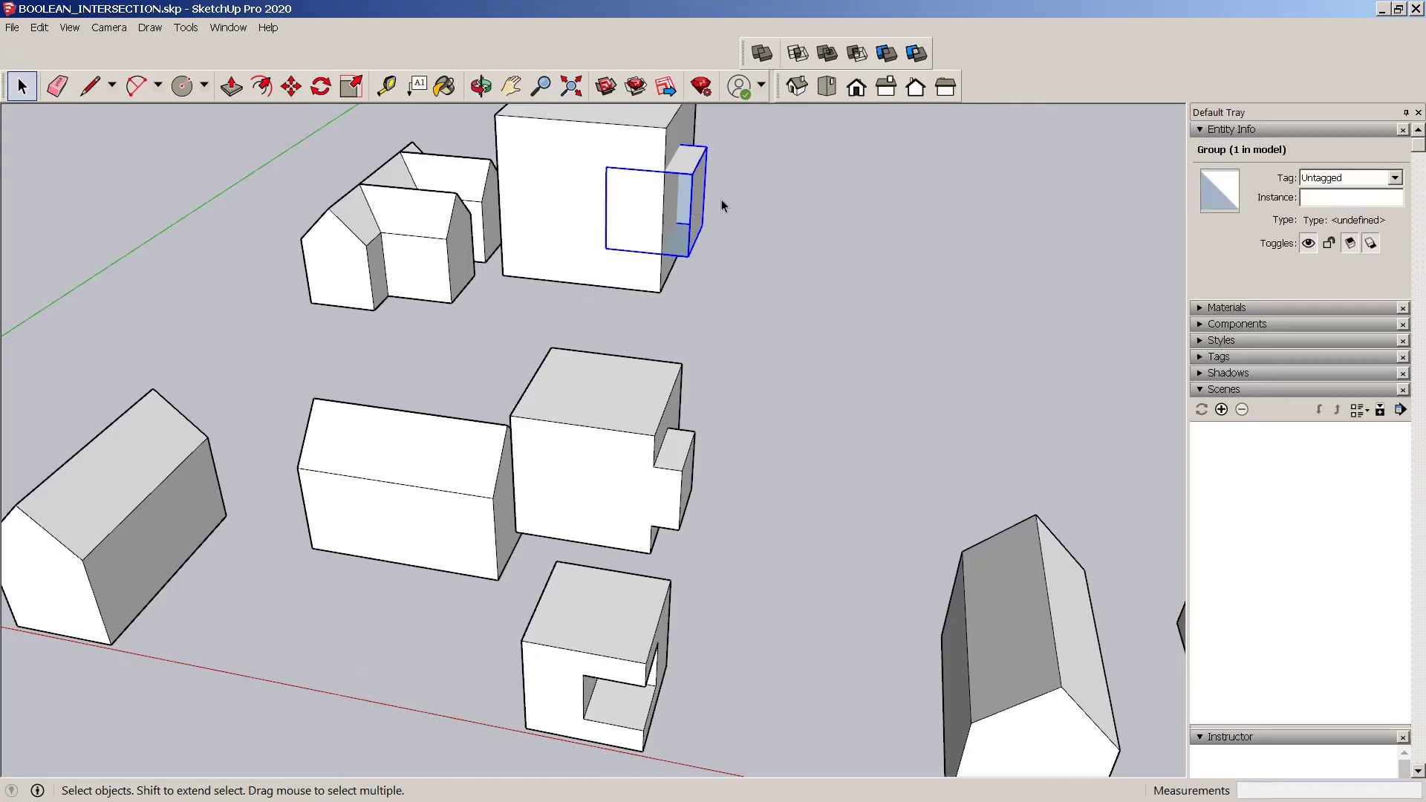
{"action": "scroll", "coordinate": [676, 167], "scroll_direction": "up", "scroll_amount": 4}
{"action": "scroll", "coordinate": [594, 286], "scroll_direction": "down", "scroll_amount": 4}
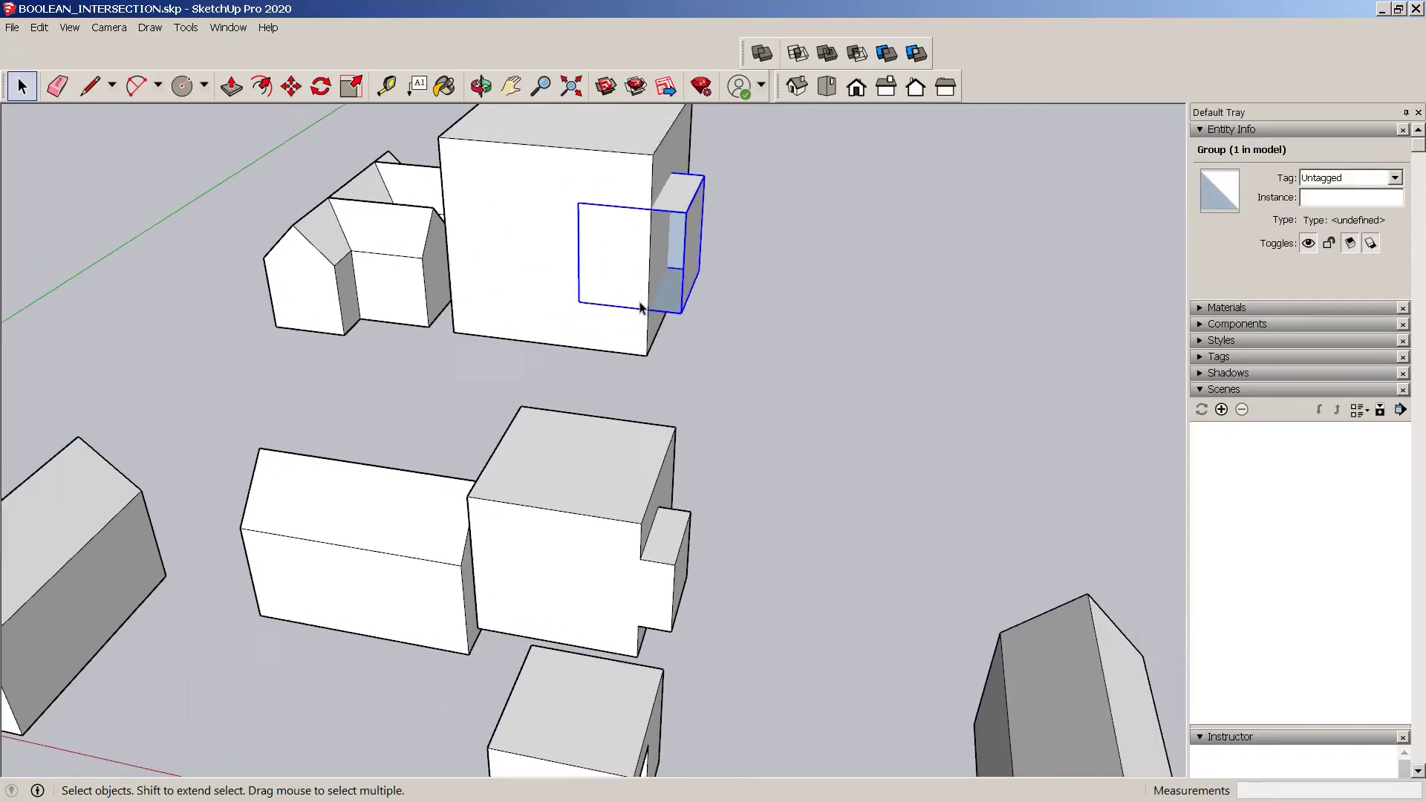
Try to merge the open small cube with the larger cube of the top pair using Outer Shell
{"action": "left_click", "coordinate": [597, 210], "text": "shift"}
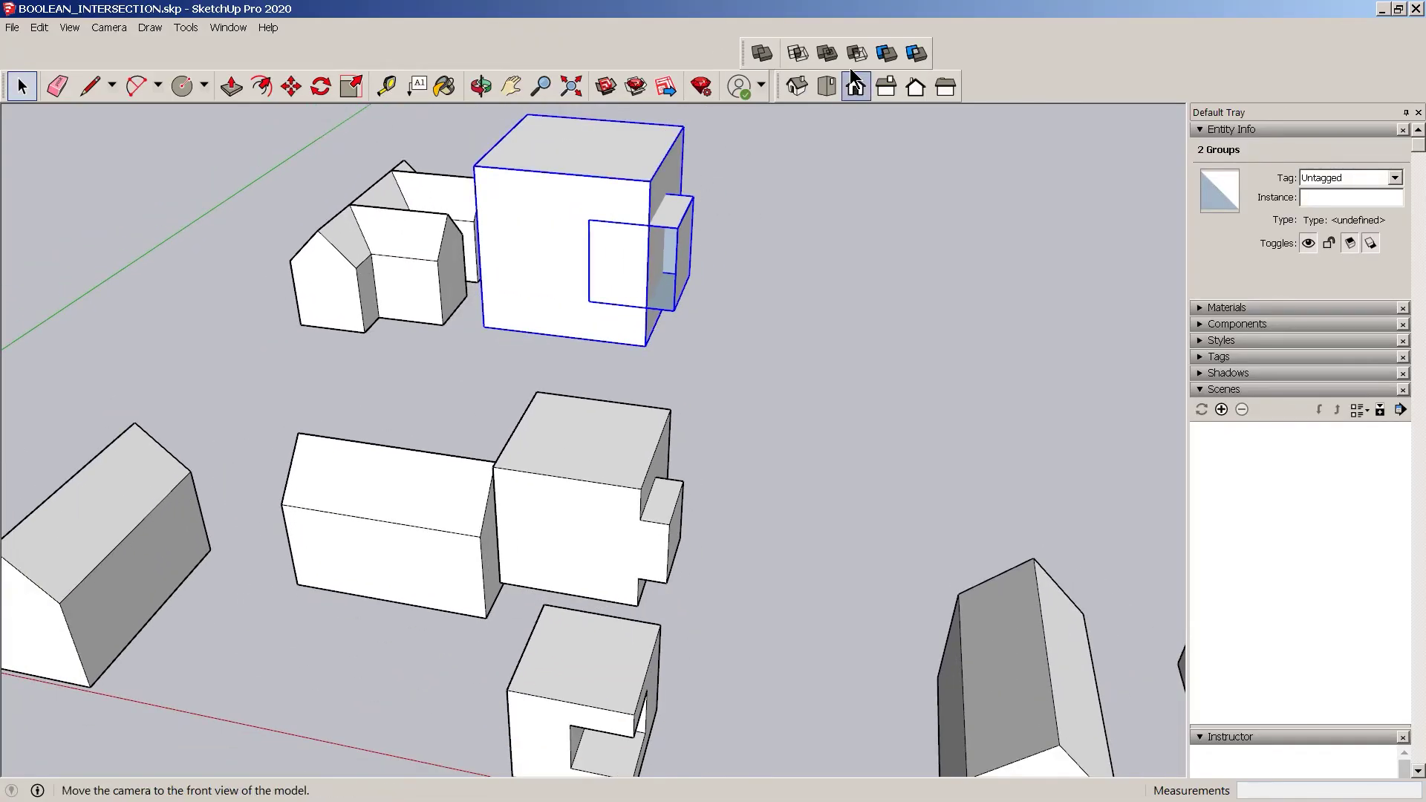
{"action": "left_click", "coordinate": [761, 53]}
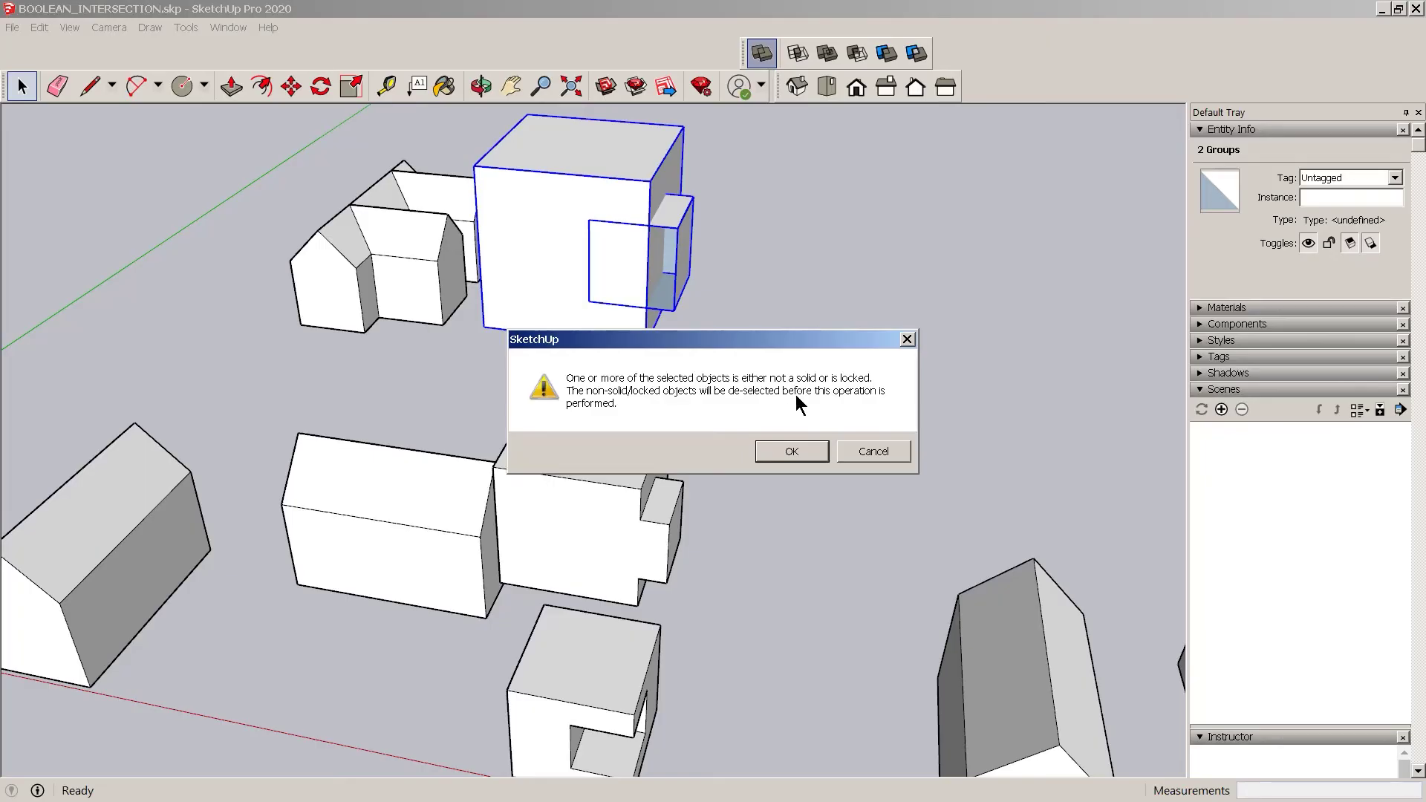
{"action": "left_click", "coordinate": [863, 445]}
Examine which of the cubes and house volumes the Outer Shell tool accepts as a first solid
{"action": "scroll", "coordinate": [689, 149], "scroll_direction": "down", "scroll_amount": 3}
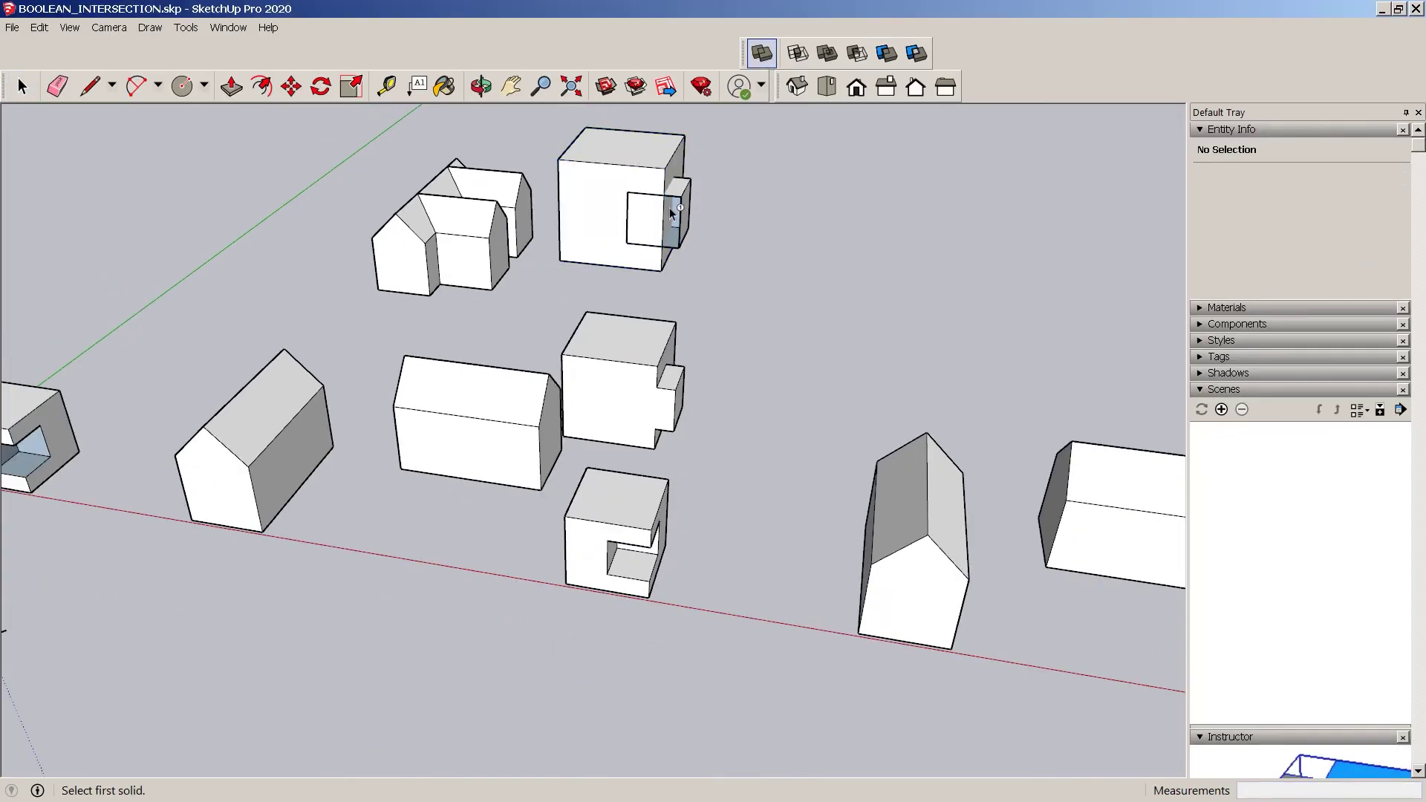
{"action": "scroll", "coordinate": [654, 186], "scroll_direction": "up", "scroll_amount": 2}
{"action": "scroll", "coordinate": [638, 208], "scroll_direction": "down", "scroll_amount": 2}
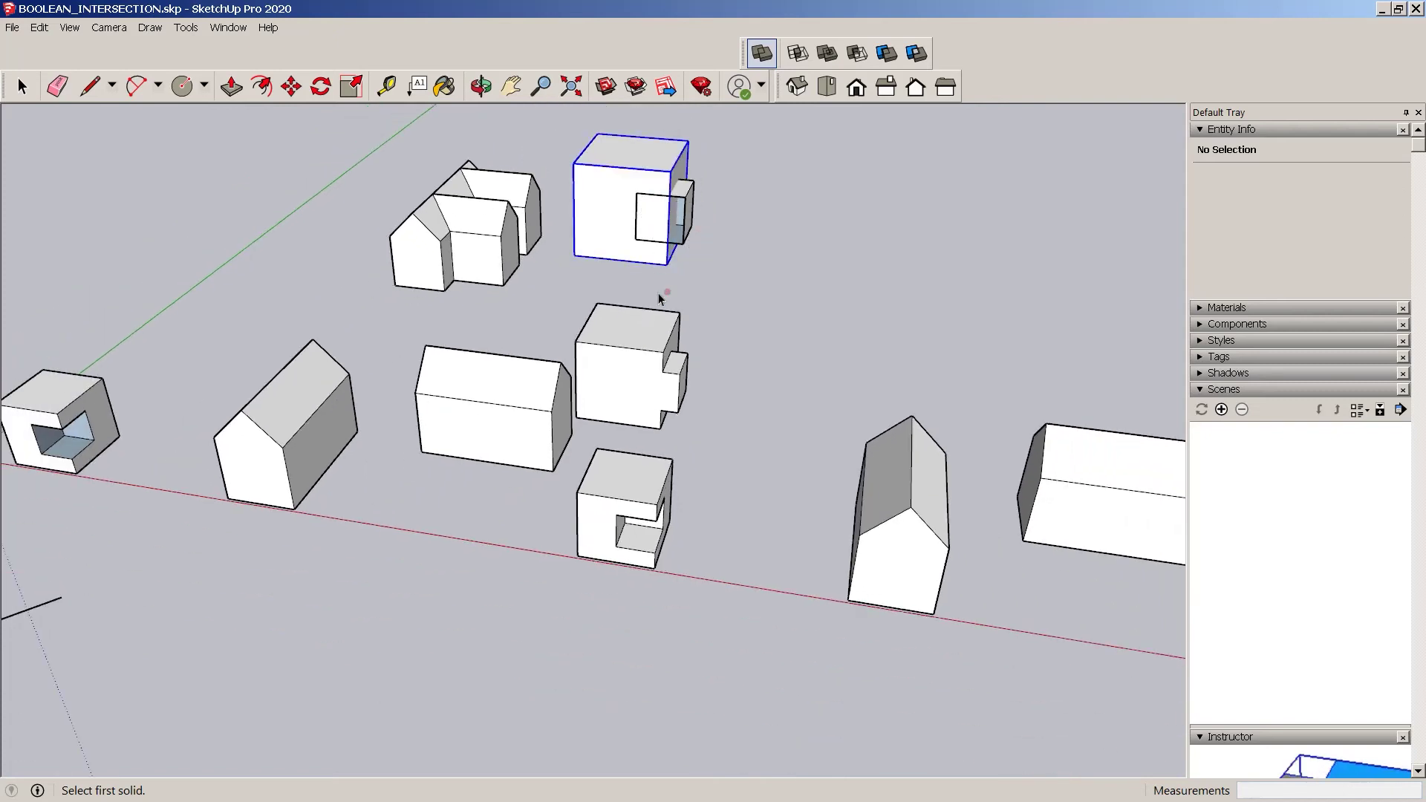
{"action": "scroll", "coordinate": [497, 446], "scroll_direction": "down", "scroll_amount": 1}
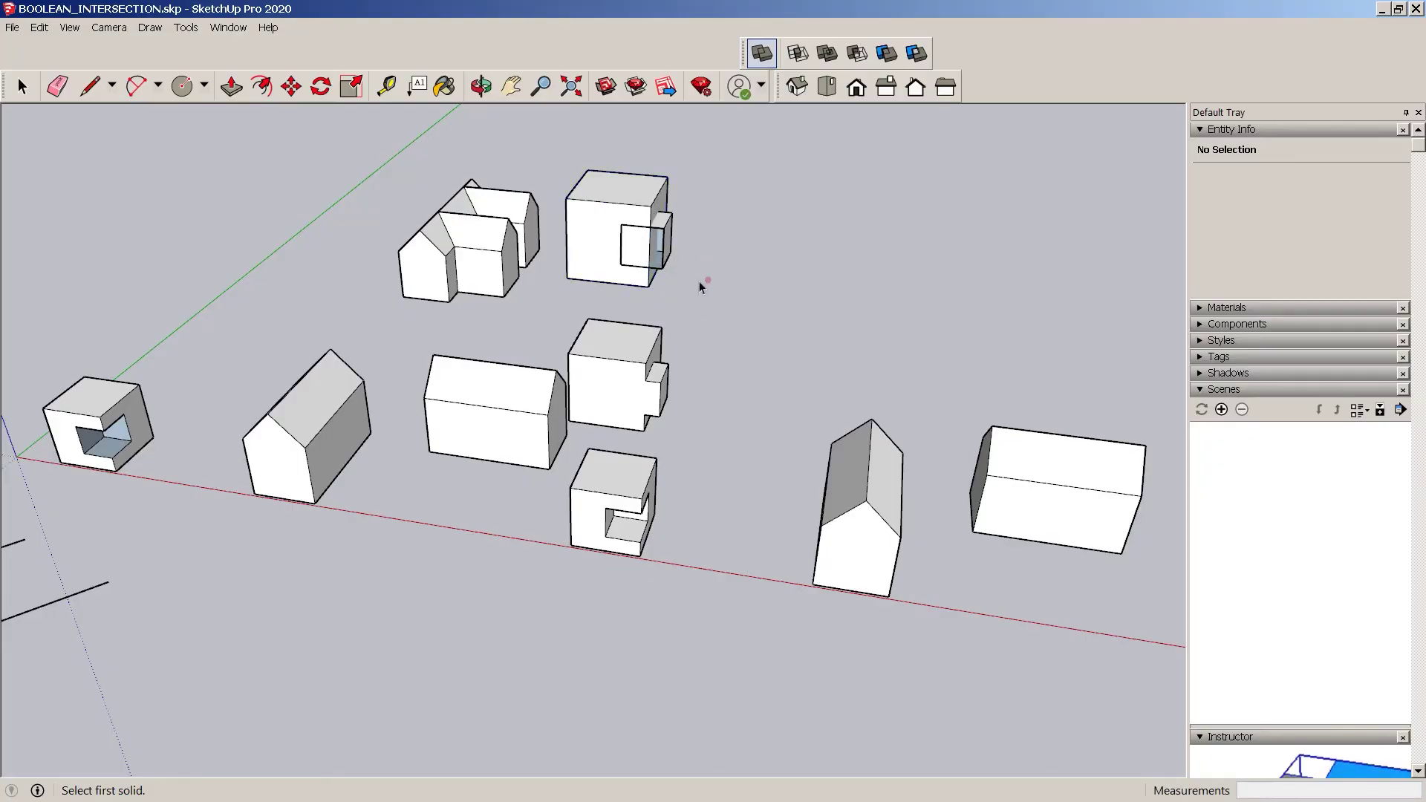
{"action": "scroll", "coordinate": [642, 238], "scroll_direction": "down", "scroll_amount": 5}
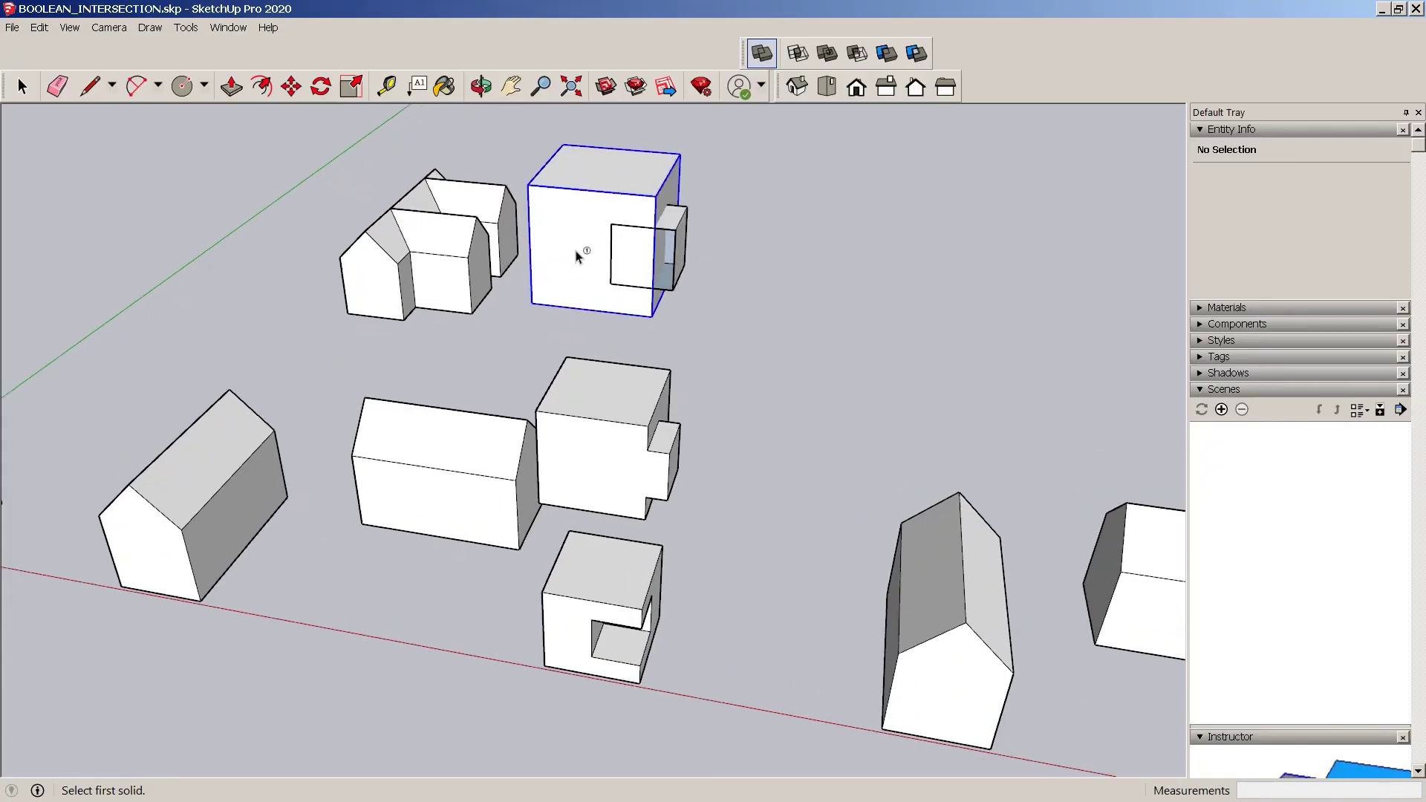
{"action": "scroll", "coordinate": [724, 476], "scroll_direction": "up", "scroll_amount": 4}
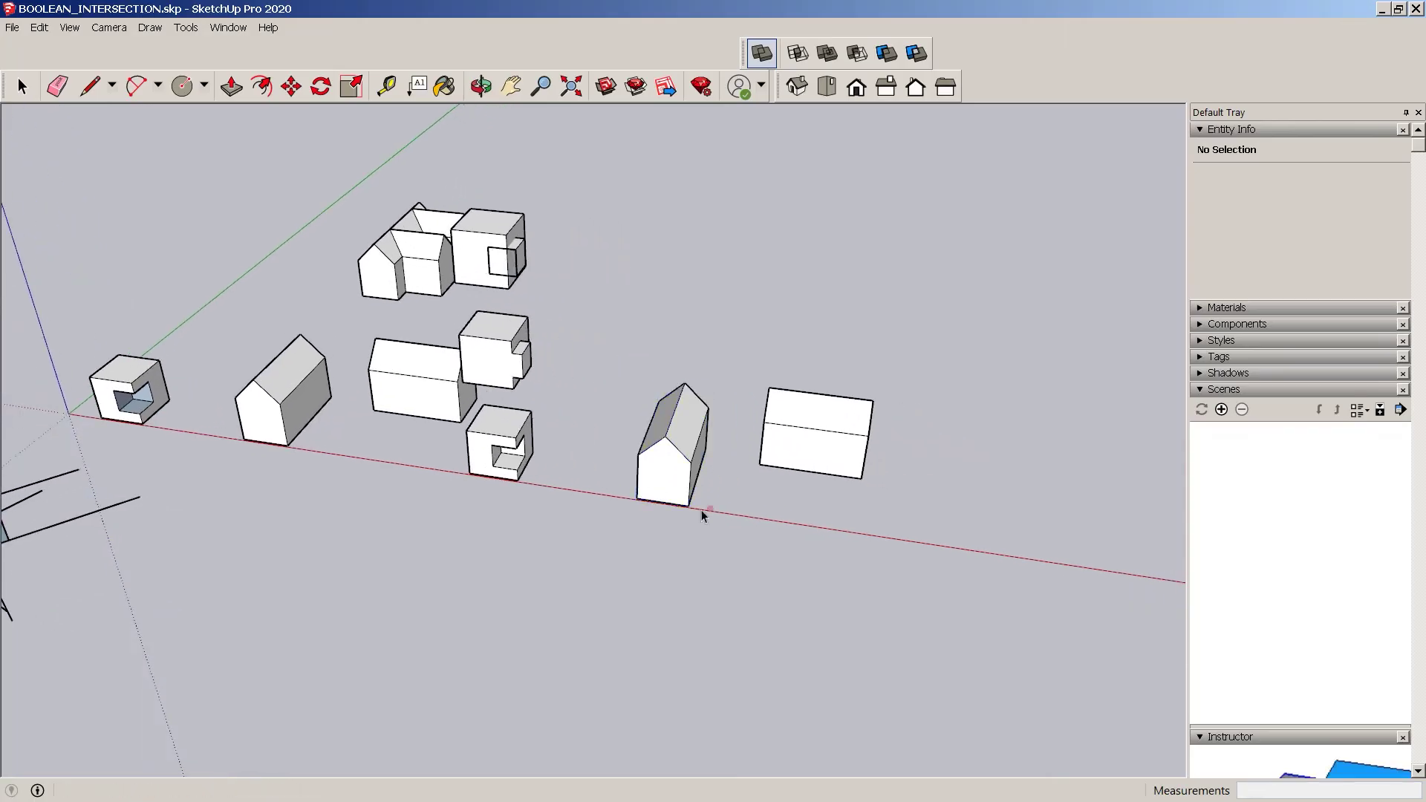
{"action": "scroll", "coordinate": [571, 297], "scroll_direction": "down", "scroll_amount": 4}
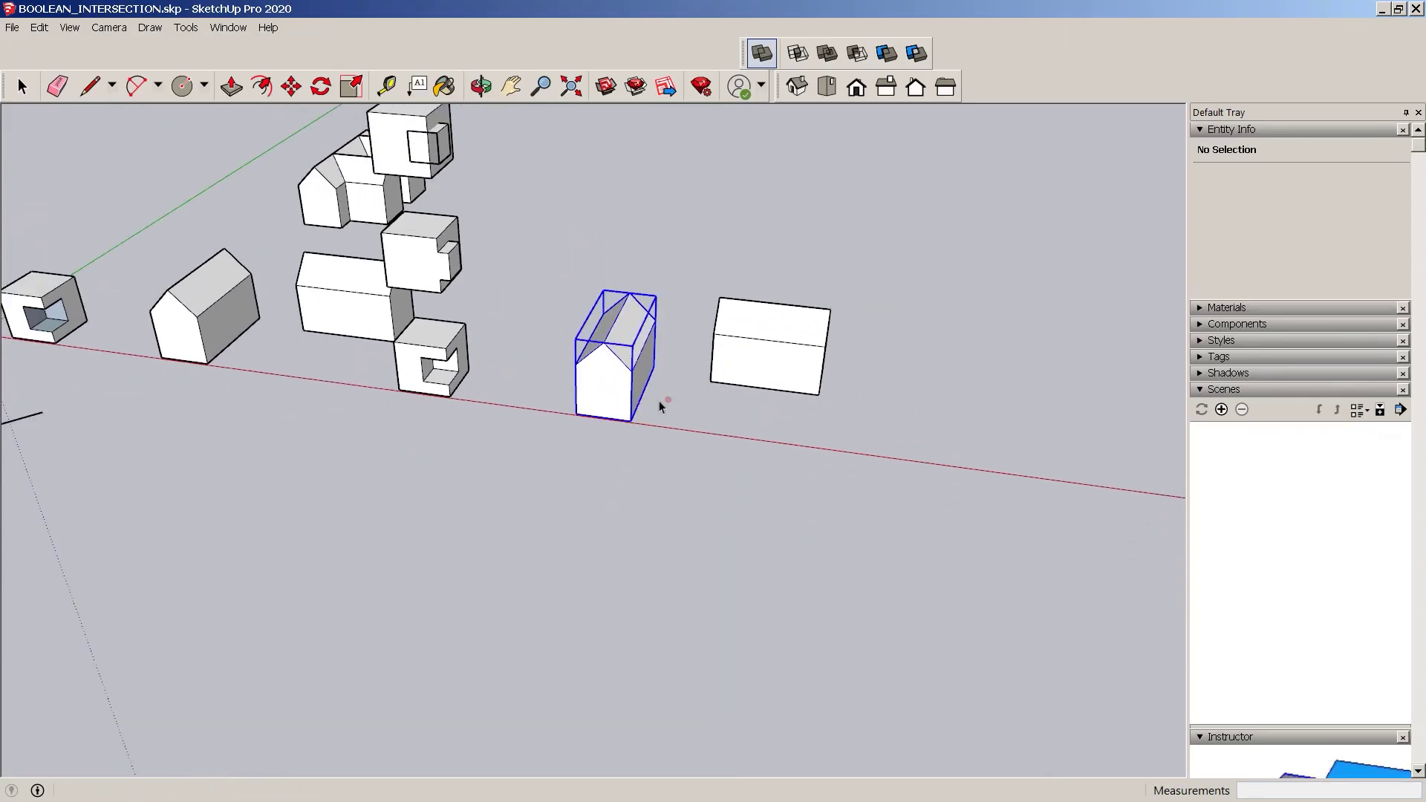
{"action": "key", "text": "space"}
Explode both cube groups of the top pair into loose geometry
{"action": "scroll", "coordinate": [484, 228], "scroll_direction": "up", "scroll_amount": 2}
{"action": "scroll", "coordinate": [485, 229], "scroll_direction": "down", "scroll_amount": 3}
{"action": "scroll", "coordinate": [547, 246], "scroll_direction": "up", "scroll_amount": 4}
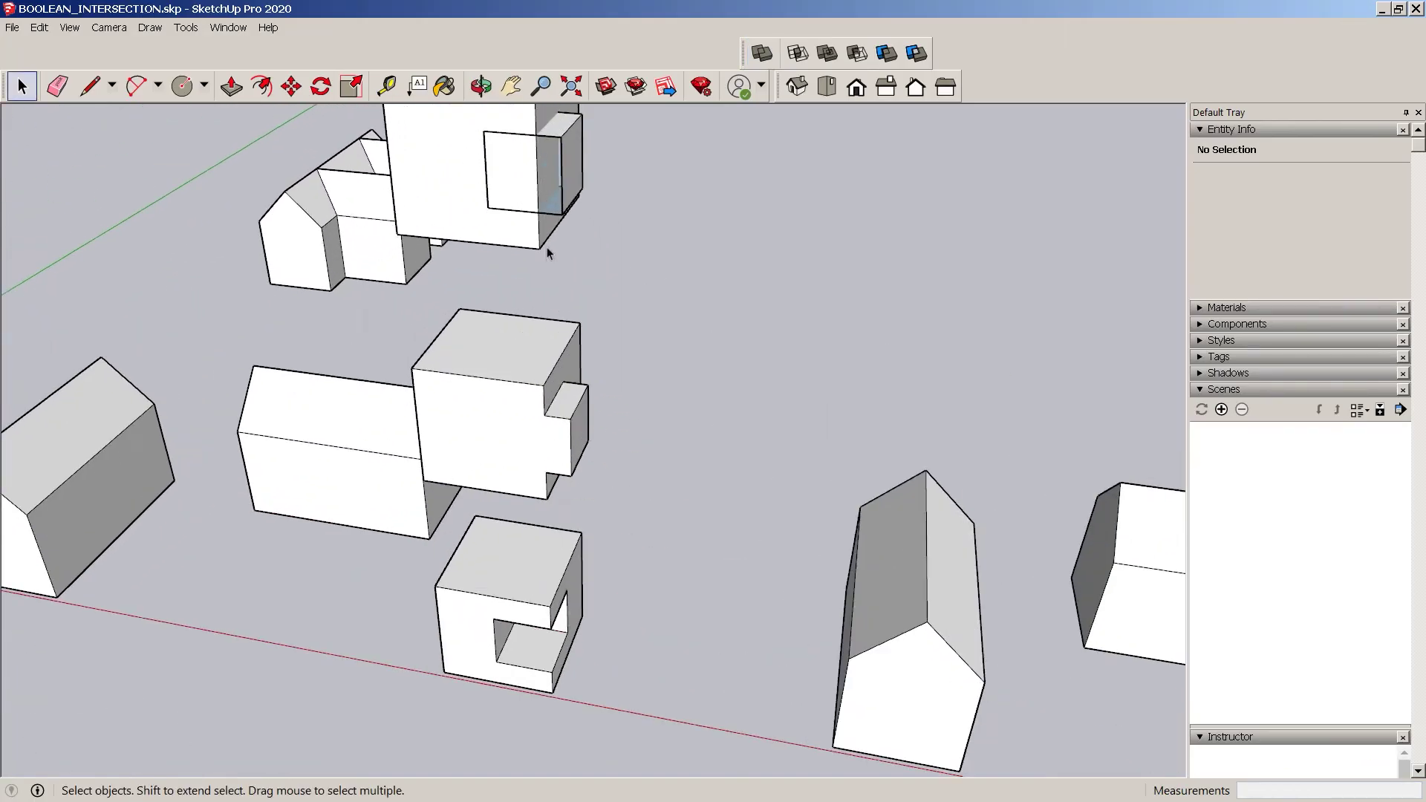
{"action": "scroll", "coordinate": [594, 282], "scroll_direction": "down", "scroll_amount": 2}
{"action": "scroll", "coordinate": [698, 337], "scroll_direction": "up", "scroll_amount": 2}
{"action": "left_click_drag", "start_coordinate": [531, 237], "coordinate": [525, 233]}
{"action": "right_click", "coordinate": [525, 233]}
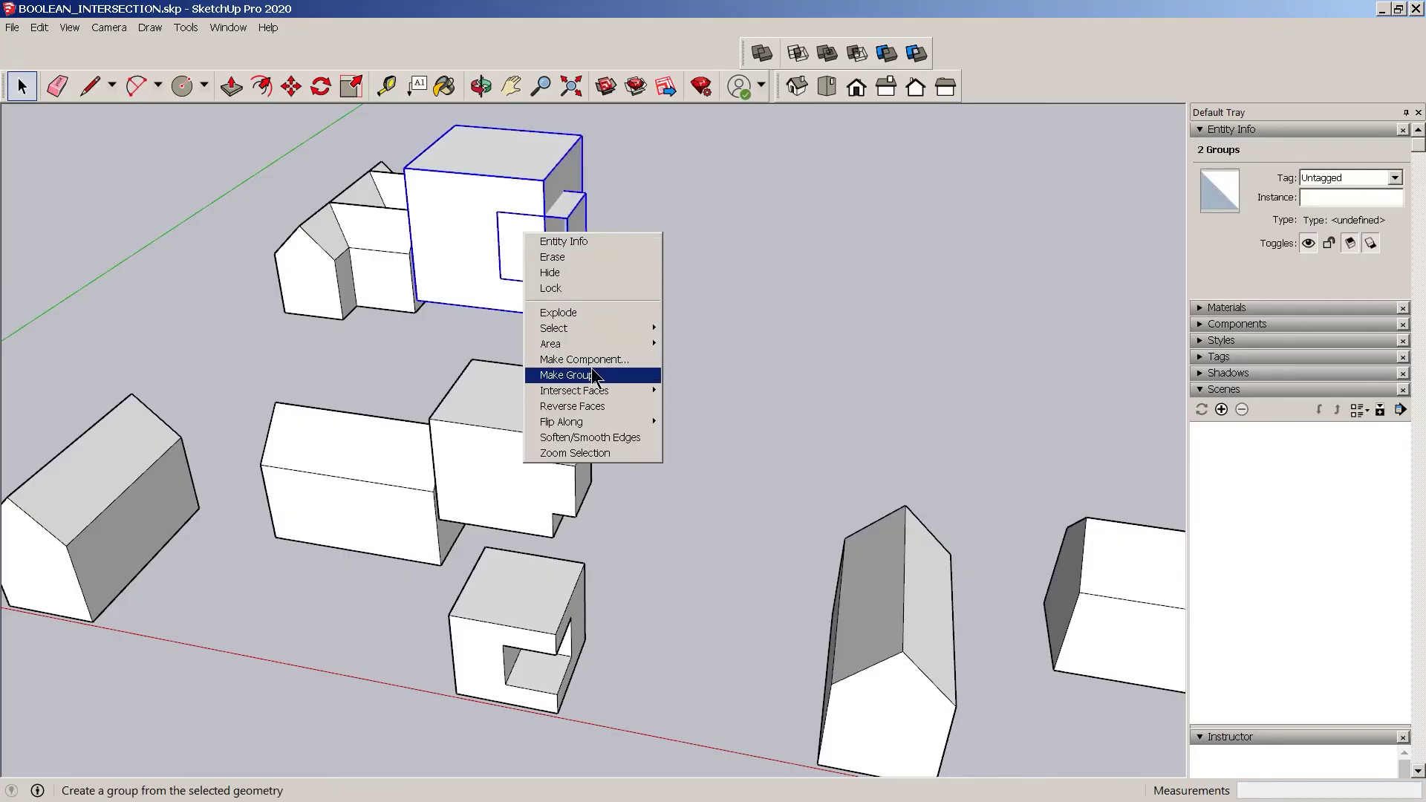
{"action": "left_click", "coordinate": [564, 313]}
Delete the front face area within the small cube's outline and the adjoining side face of the larger cube
{"action": "scroll", "coordinate": [586, 252], "scroll_direction": "up", "scroll_amount": 3}
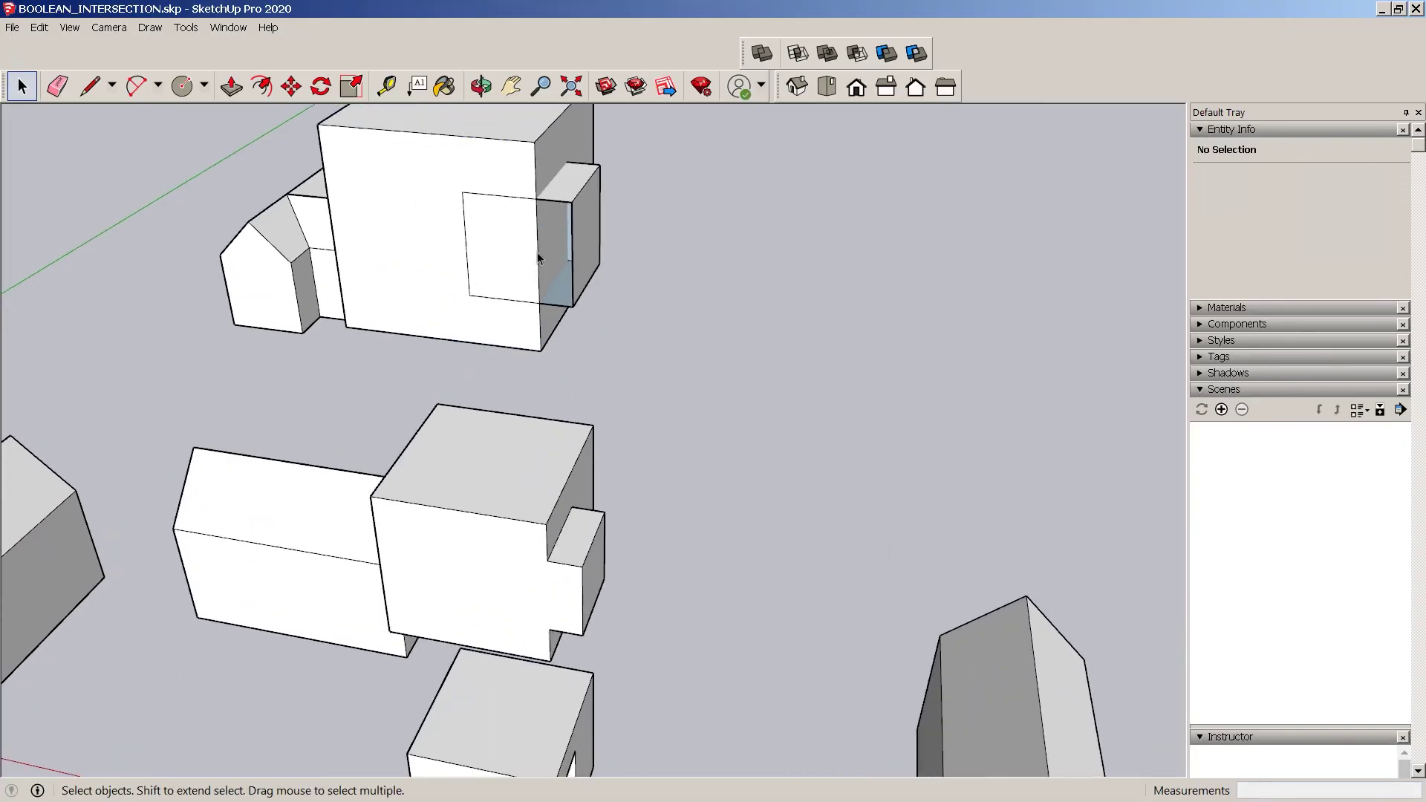
{"action": "left_click", "coordinate": [538, 258]}
{"action": "key", "text": "Delete"}
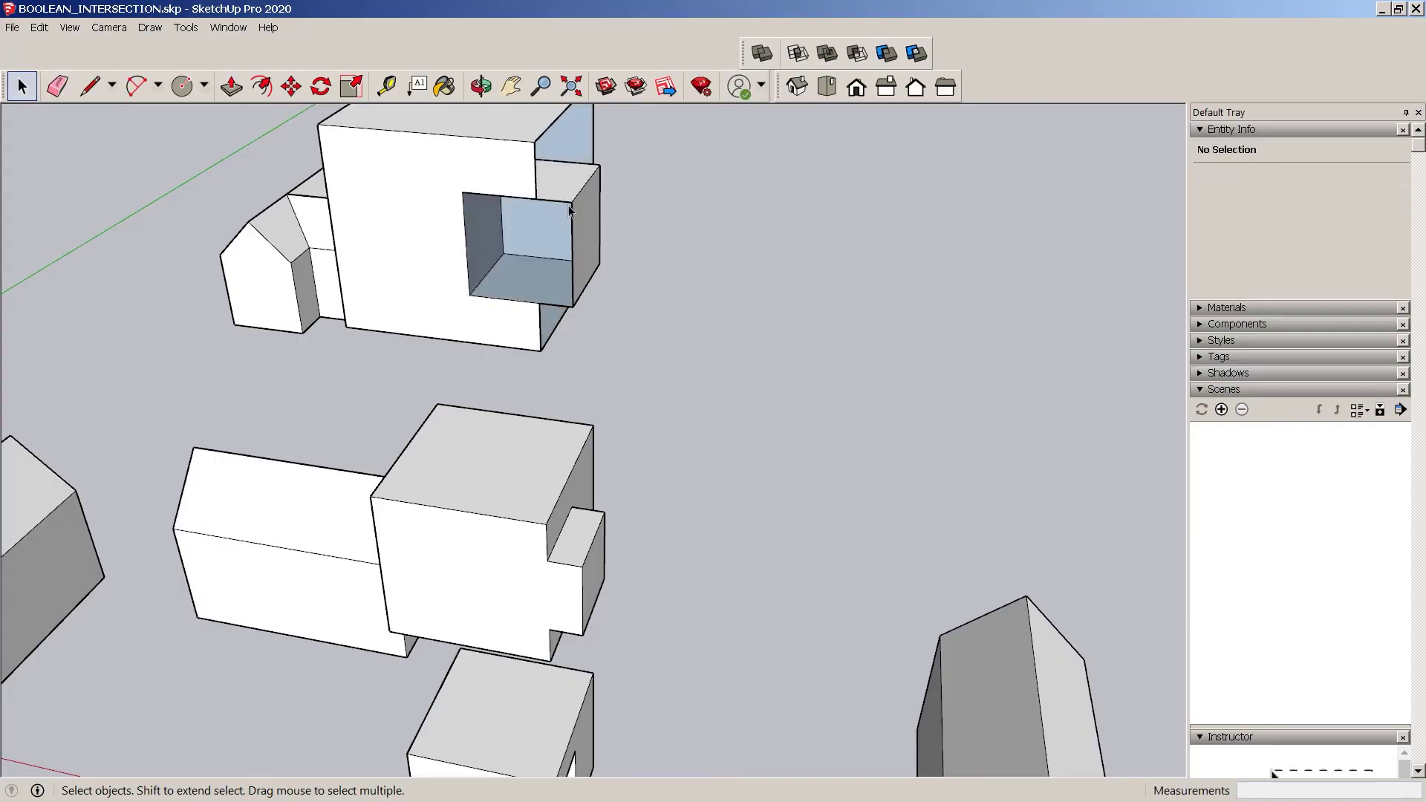
Undo the last face deletion on the top cube pair and intersect all its faces with the selection
{"action": "scroll", "coordinate": [570, 211], "scroll_direction": "down", "scroll_amount": 3}
{"action": "key", "text": "ctrl+z"}
{"action": "triple_click", "coordinate": [546, 178]}
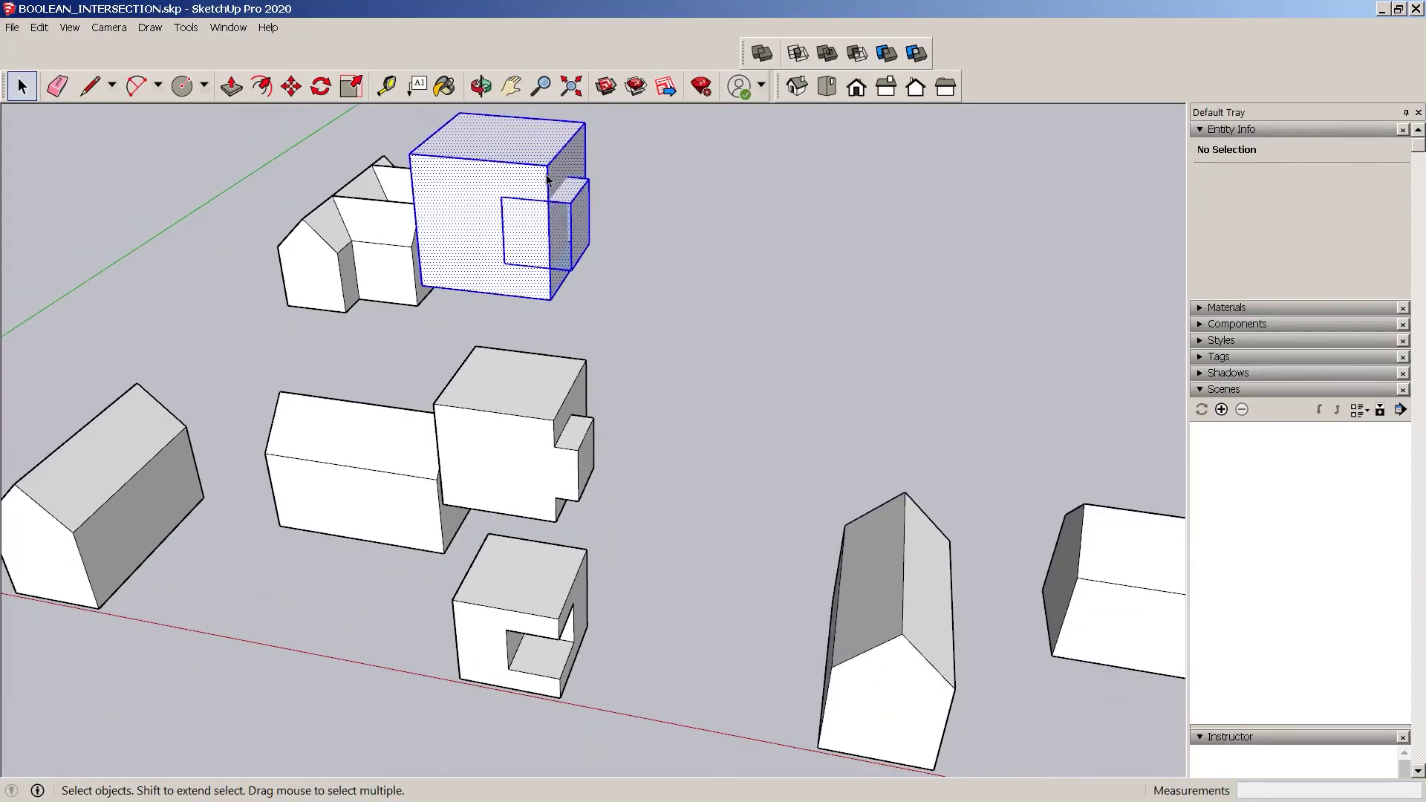
{"action": "right_click", "coordinate": [547, 178]}
{"action": "mouse_move", "coordinate": [611, 316]}
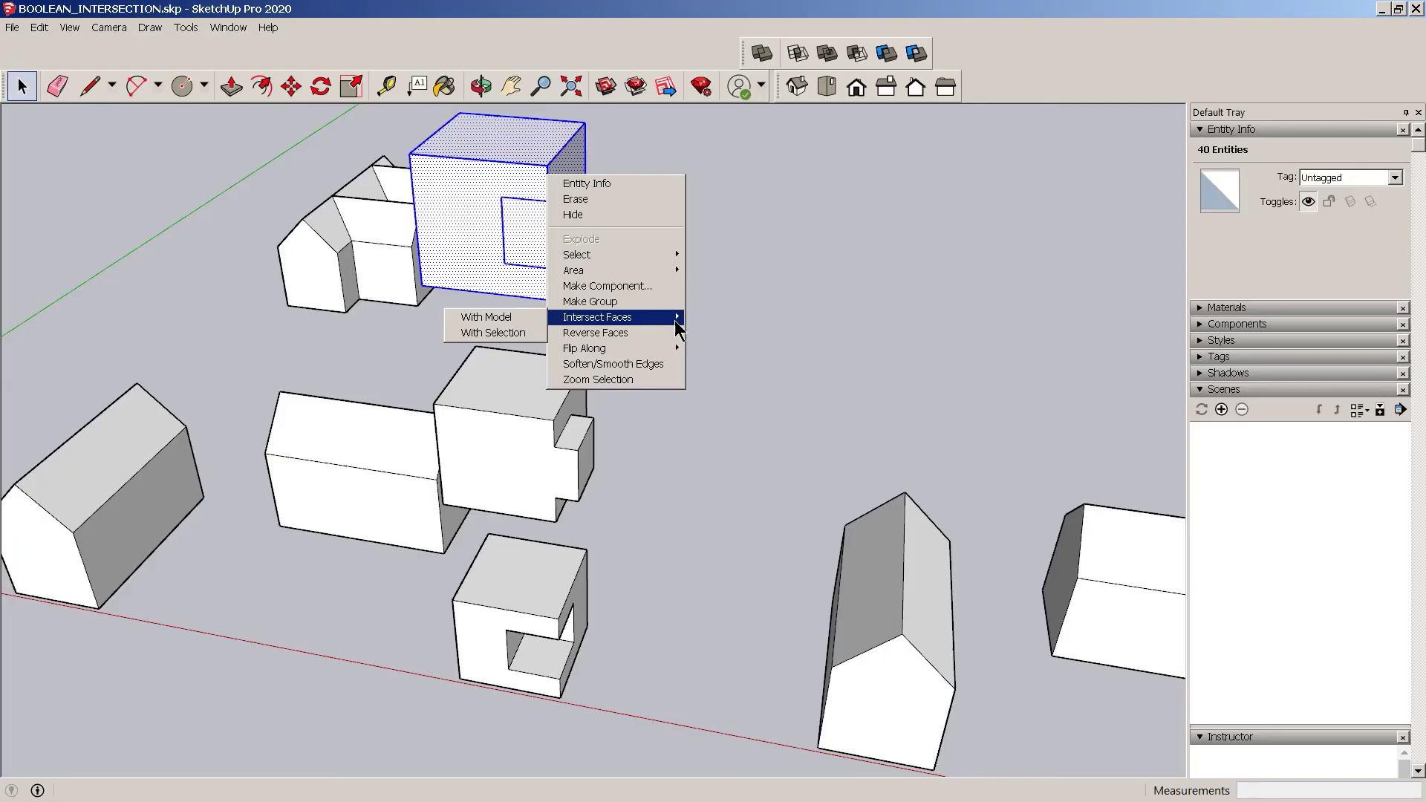
{"action": "left_click", "coordinate": [515, 334]}
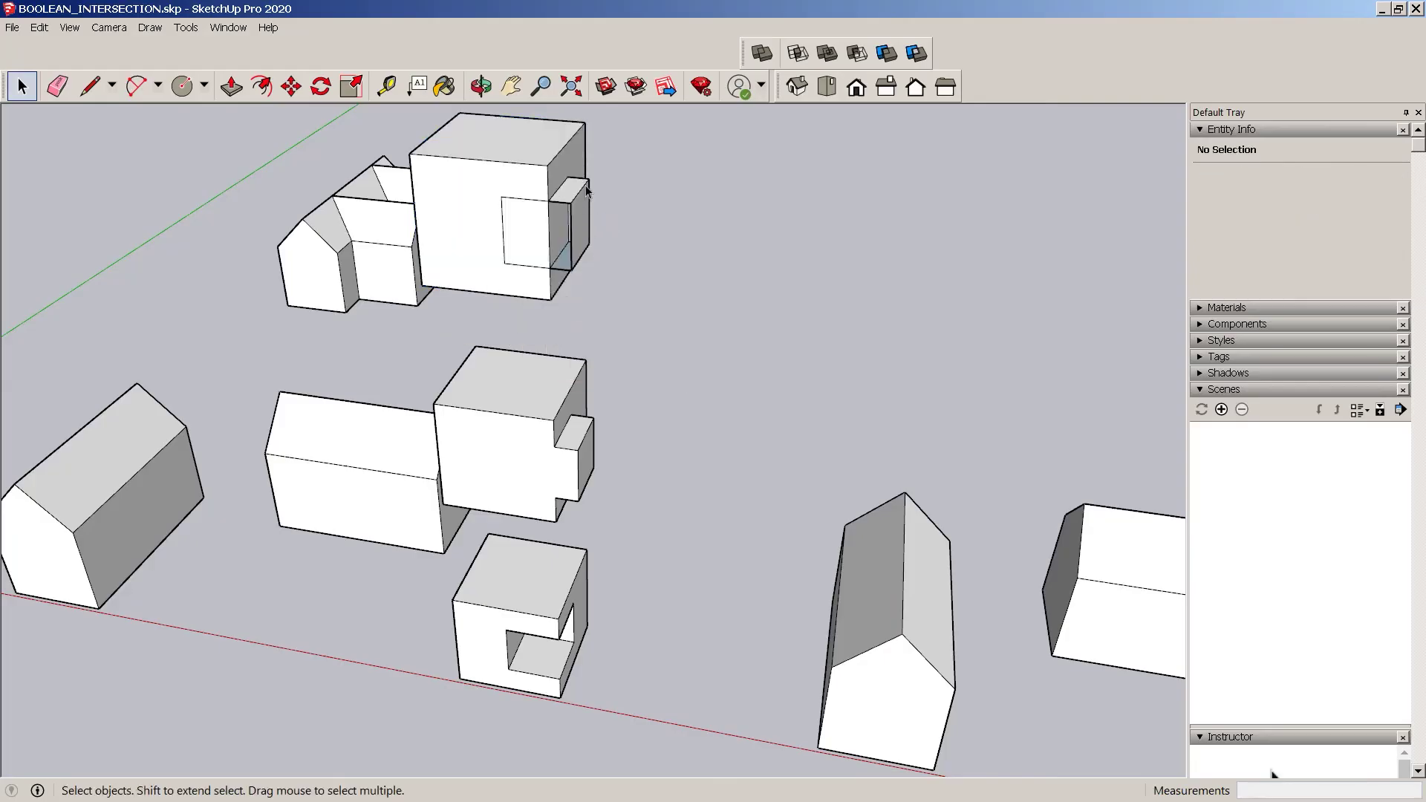
Delete the front face area within the small cube's outline and the small cube's protruding faces, leaving a notch in the larger cube
{"action": "scroll", "coordinate": [539, 205], "scroll_direction": "up", "scroll_amount": 2}
{"action": "key", "text": "Delete"}
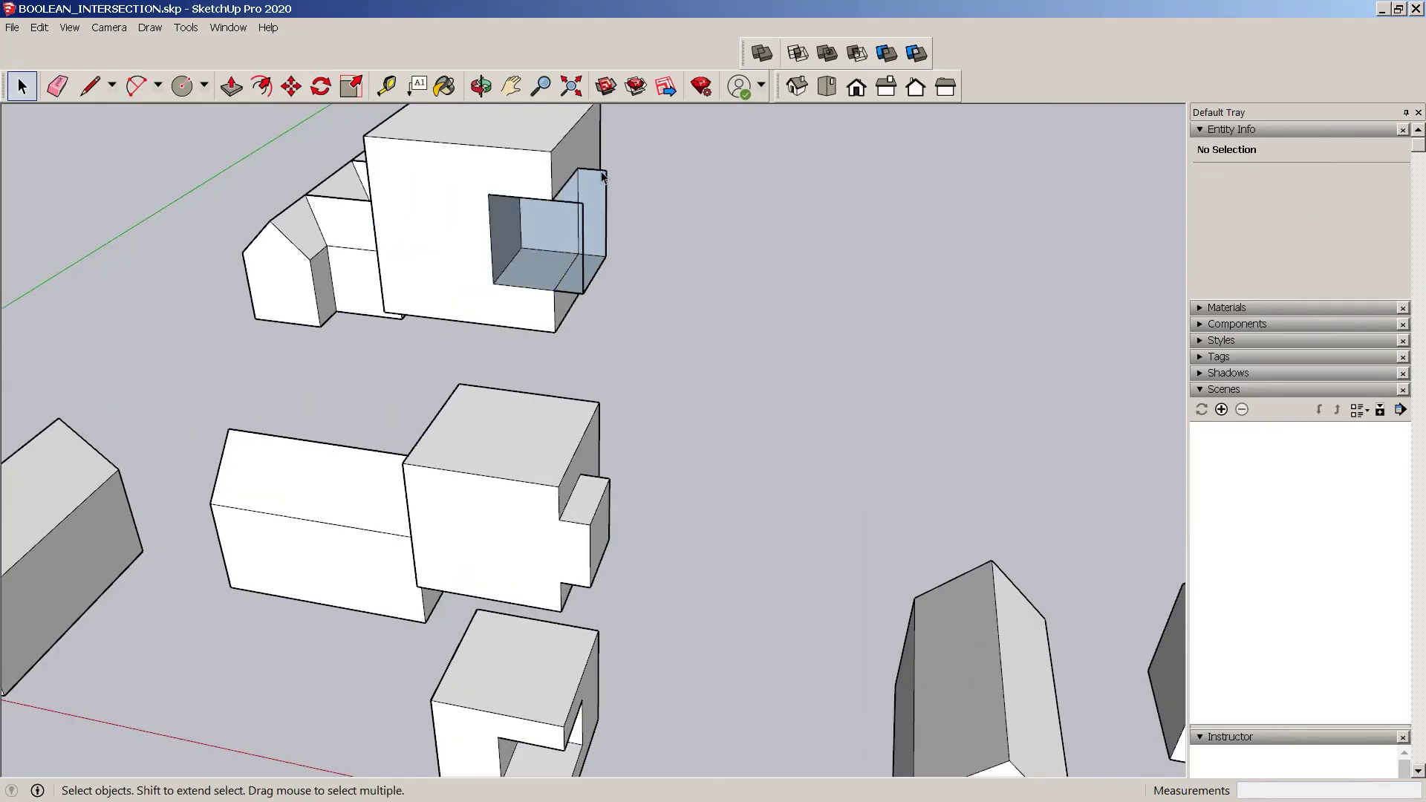
{"action": "key", "text": "Delete"}
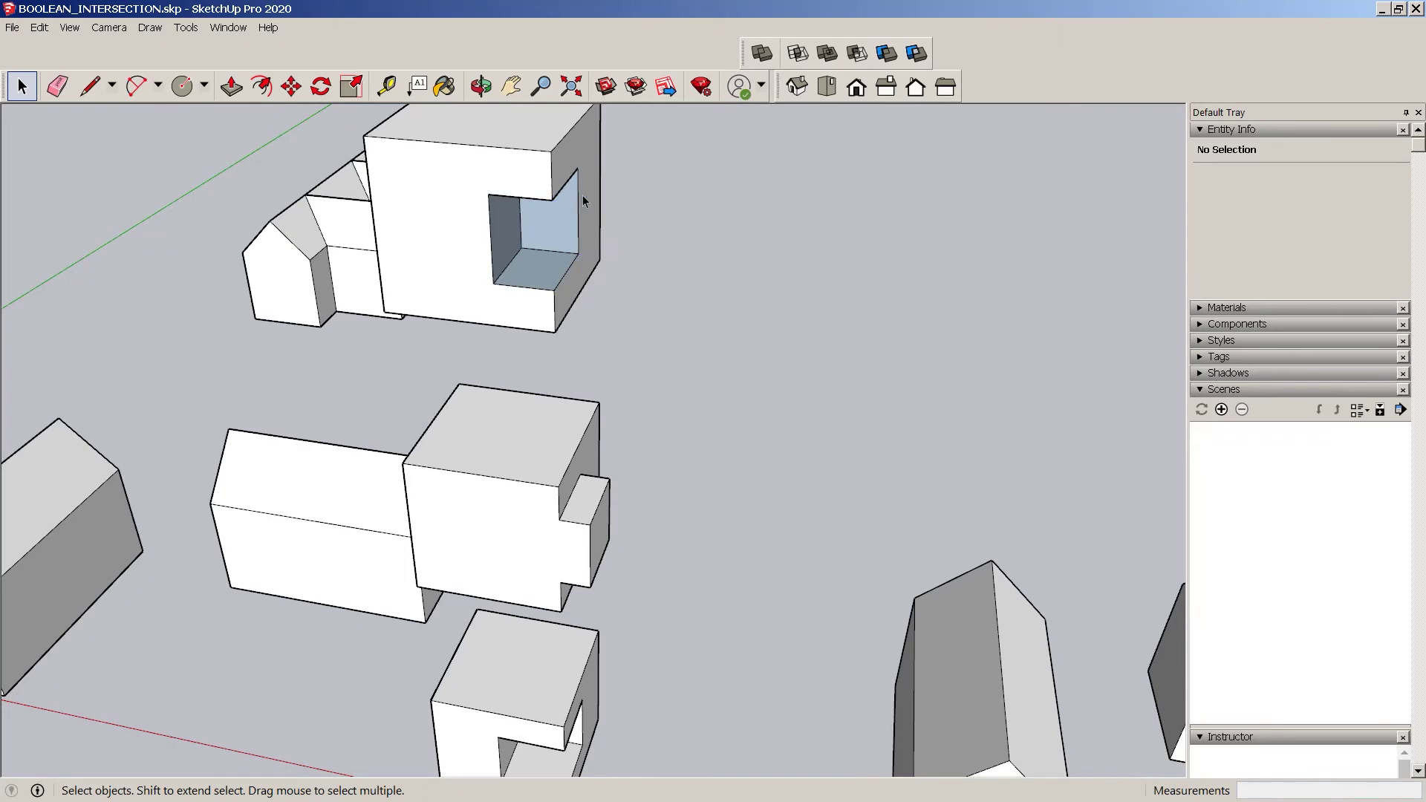
Move the sideways house group about 2 m toward the neighbouring front-facing house so the two solids cross
{"action": "scroll", "coordinate": [636, 185], "scroll_direction": "down", "scroll_amount": 5}
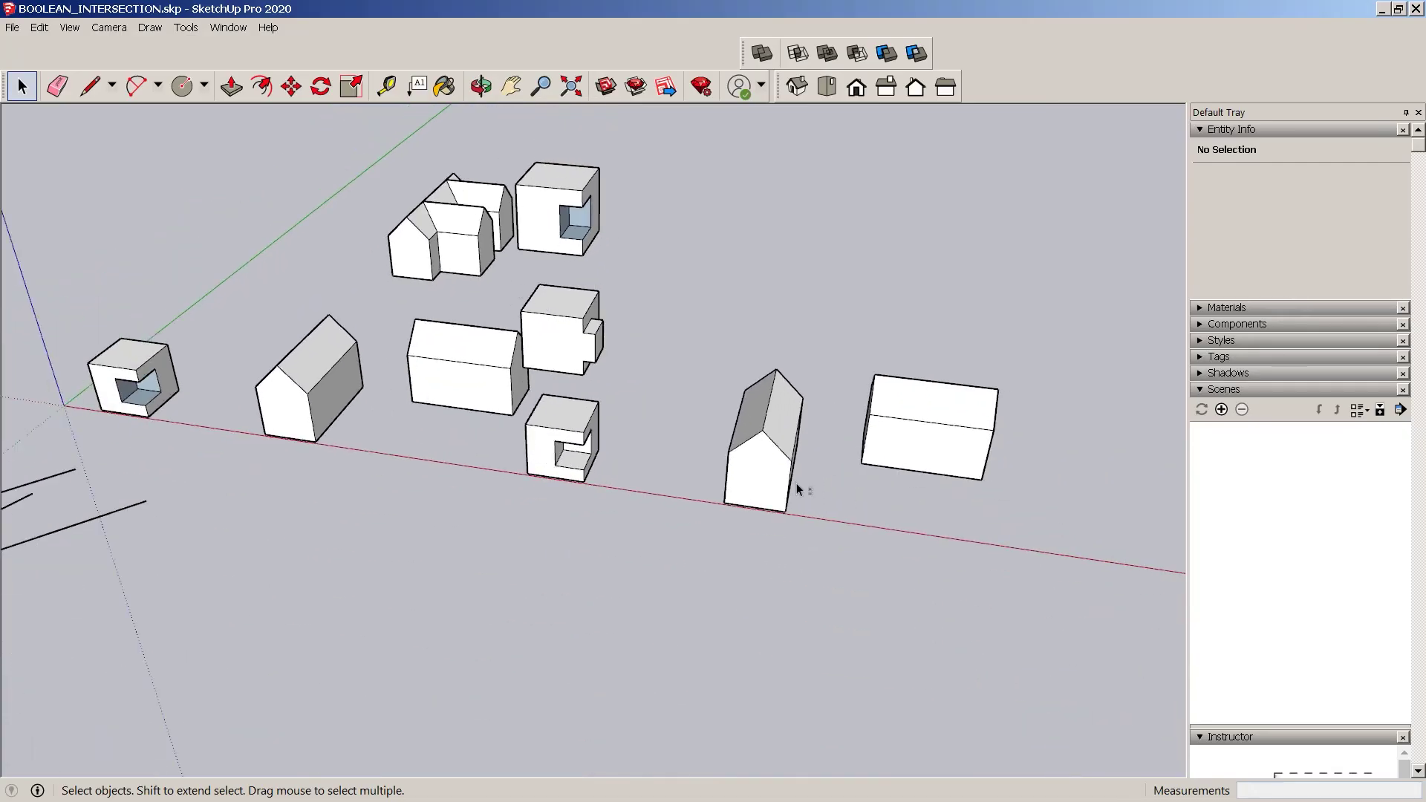
{"action": "middle_click_drag", "start_coordinate": [796, 488], "coordinate": [712, 456], "text": "shift"}
{"action": "left_click", "coordinate": [711, 430]}
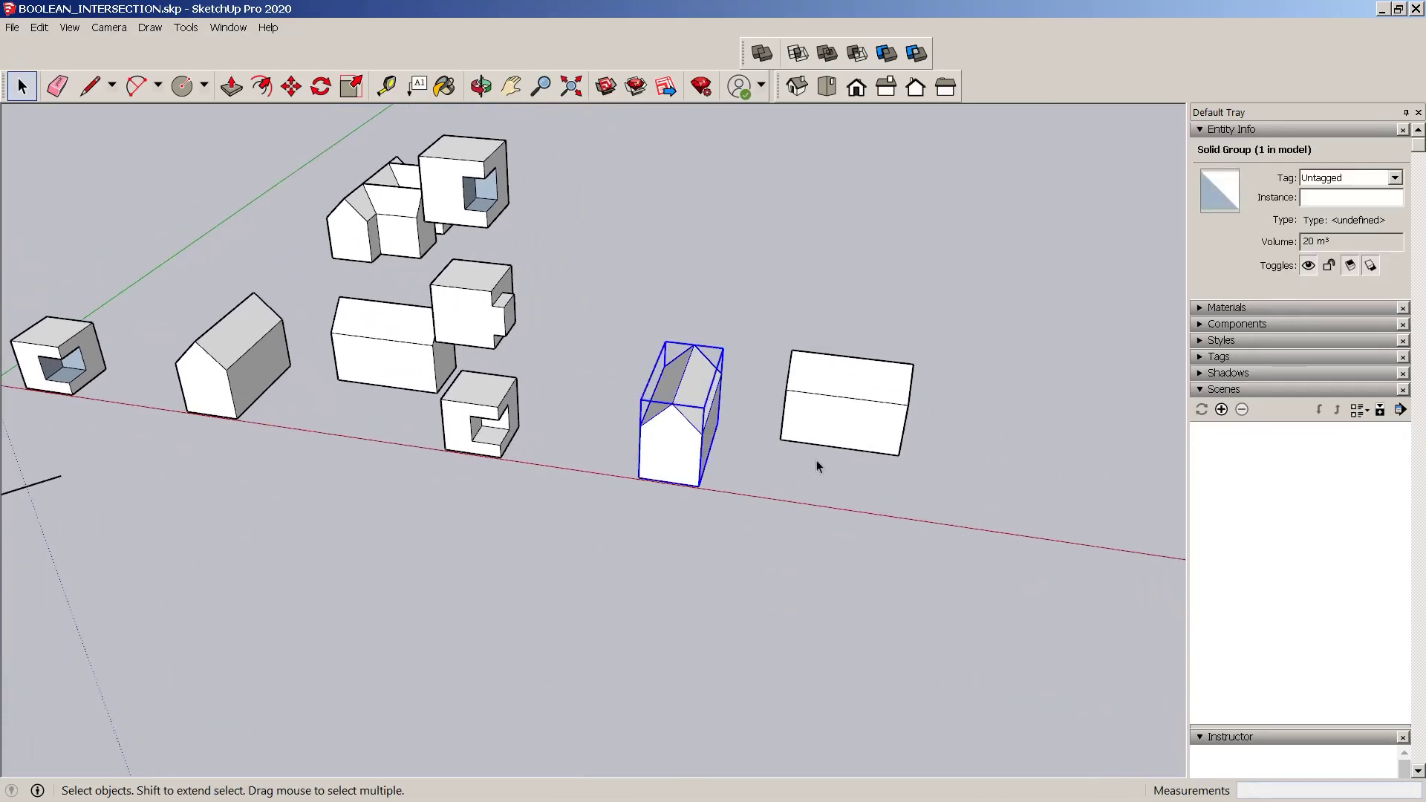
{"action": "scroll", "coordinate": [818, 461], "scroll_direction": "up", "scroll_amount": 3}
{"action": "left_click", "coordinate": [835, 417]}
{"action": "key", "text": "m"}
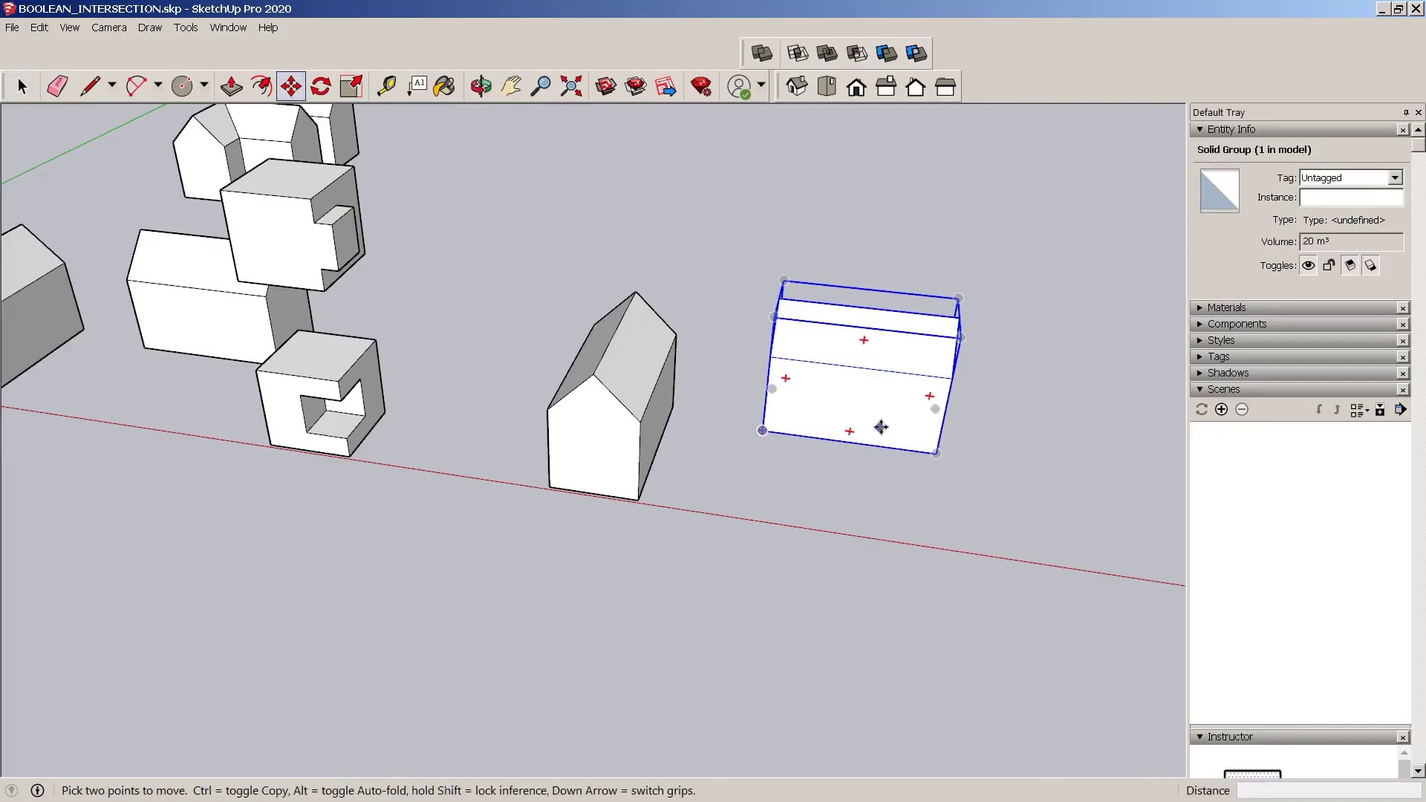
{"action": "left_click", "coordinate": [762, 431]}
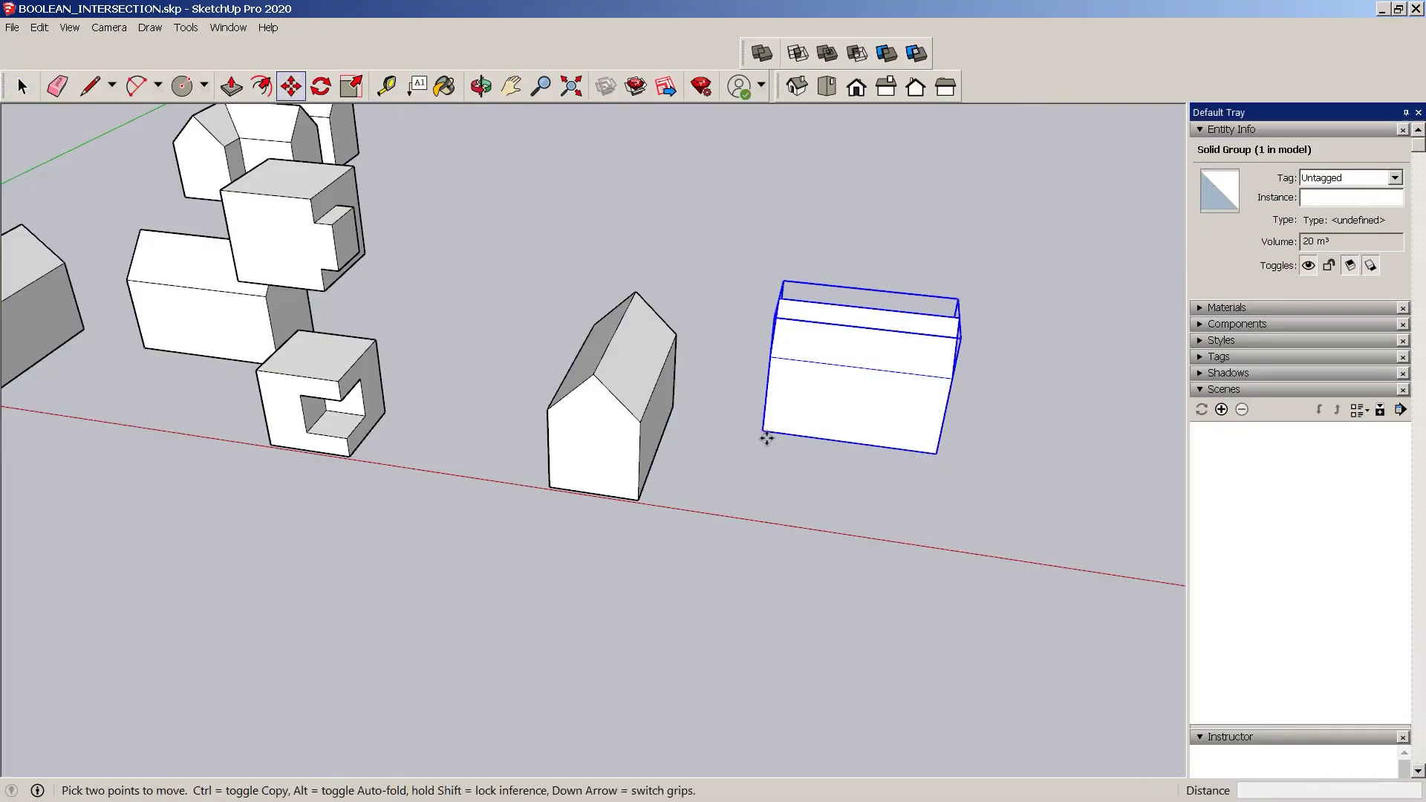
{"action": "left_click", "coordinate": [656, 455]}
{"action": "left_click", "coordinate": [743, 461]}
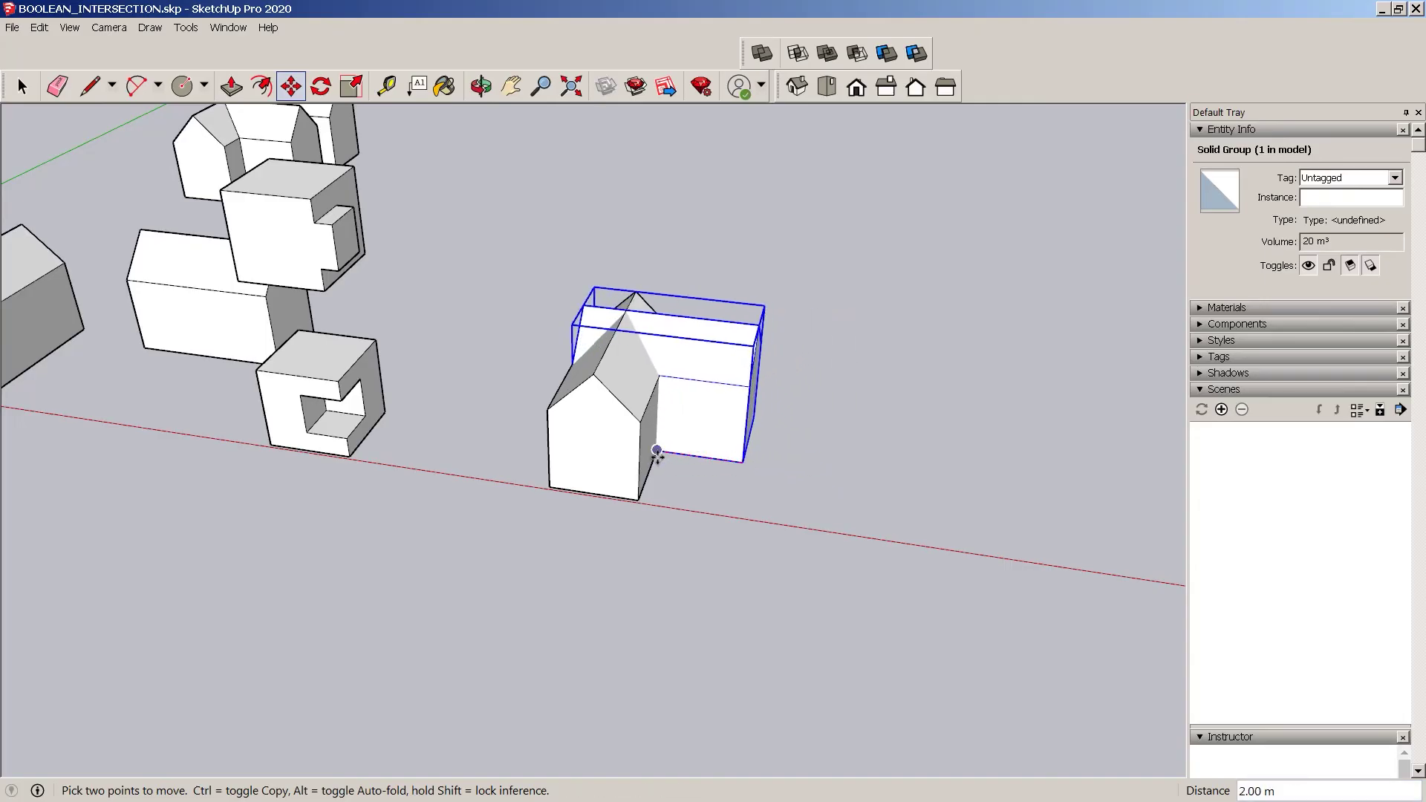
{"action": "left_click", "coordinate": [656, 450]}
{"action": "key", "text": "space"}
{"action": "left_click", "coordinate": [626, 220]}
Keep only the common volume of the two crossing house solids with the Intersect solid tool
{"action": "middle_click_drag", "start_coordinate": [625, 219], "coordinate": [530, 314]}
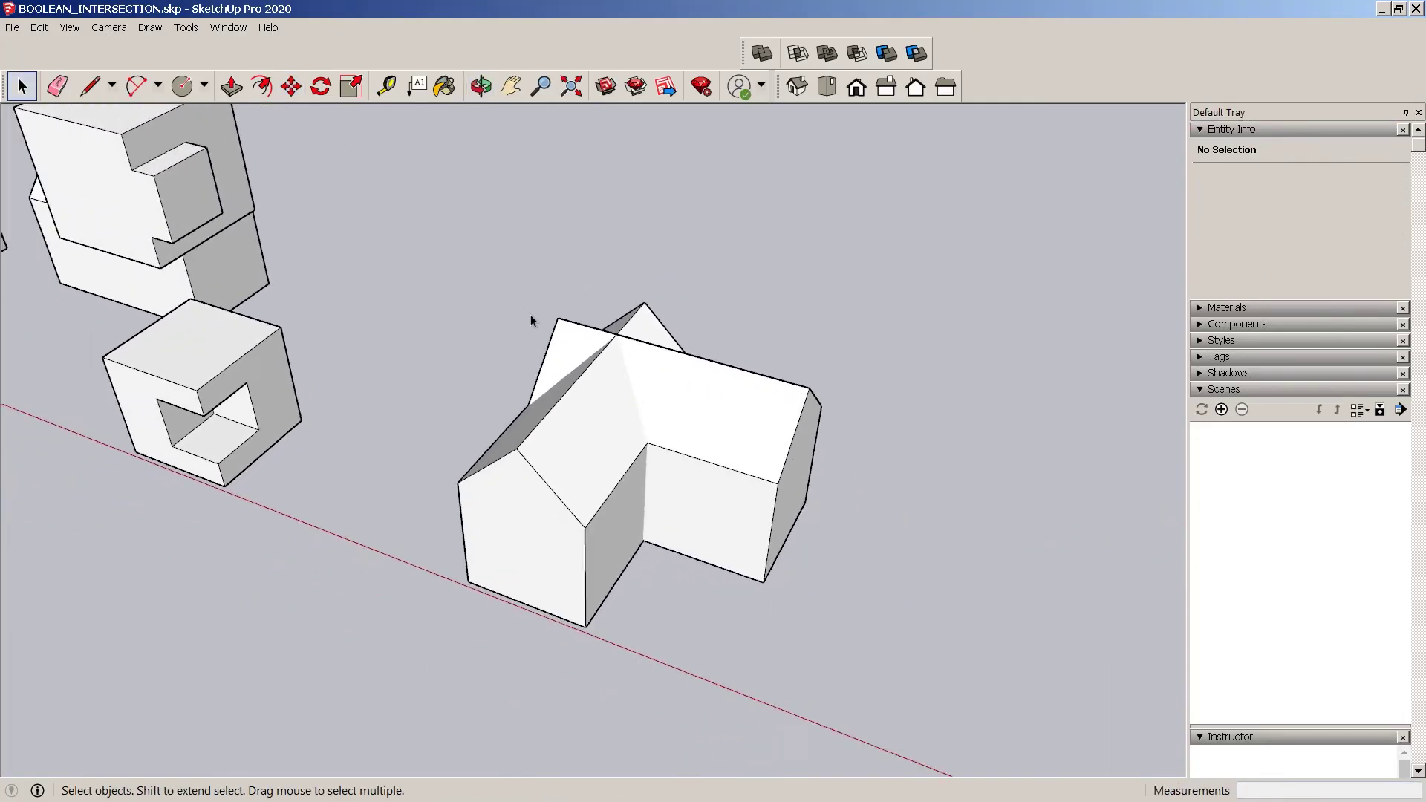
{"action": "scroll", "coordinate": [594, 293], "scroll_direction": "down", "scroll_amount": 2}
{"action": "left_click_drag", "start_coordinate": [653, 275], "coordinate": [583, 394]}
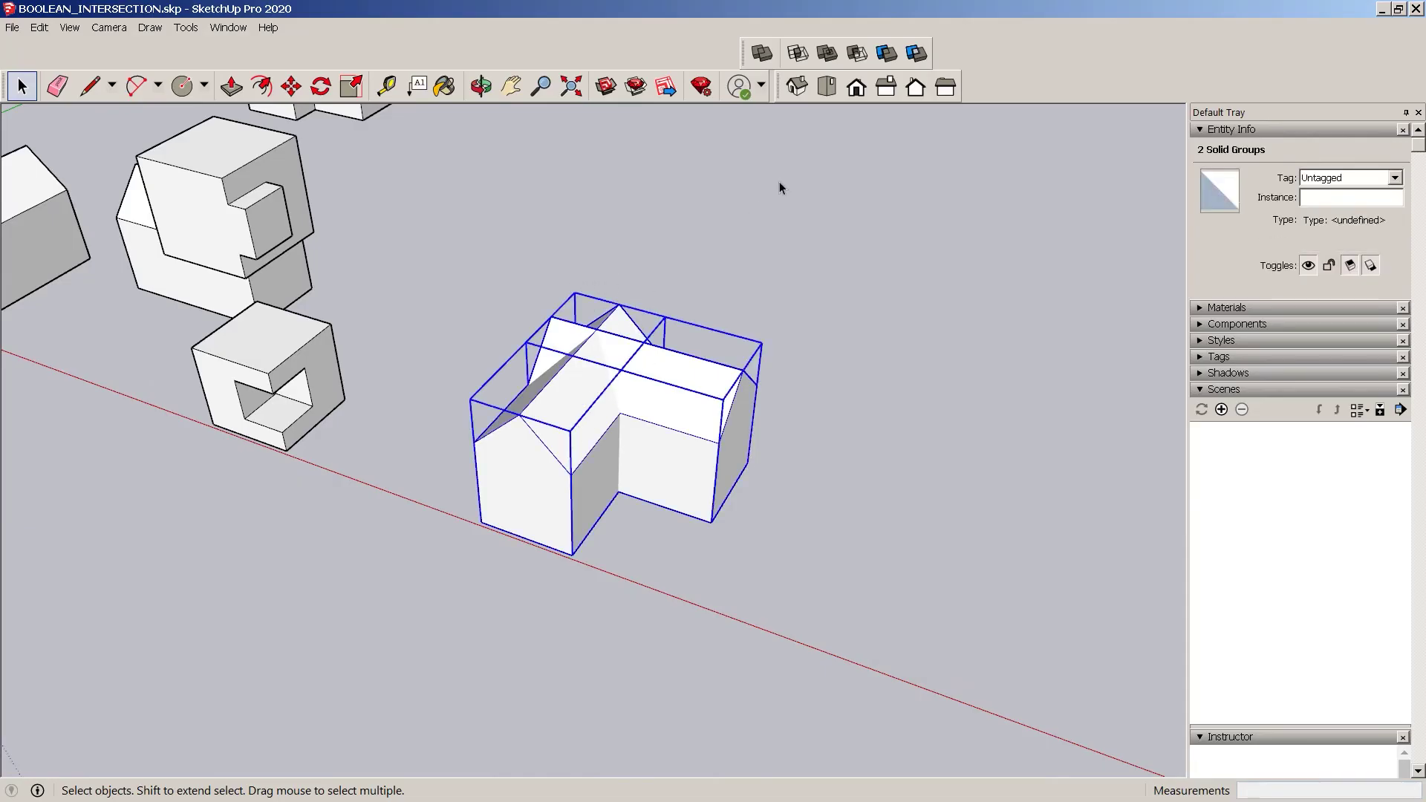
{"action": "left_click", "coordinate": [803, 54]}
{"action": "left_click", "coordinate": [636, 318]}
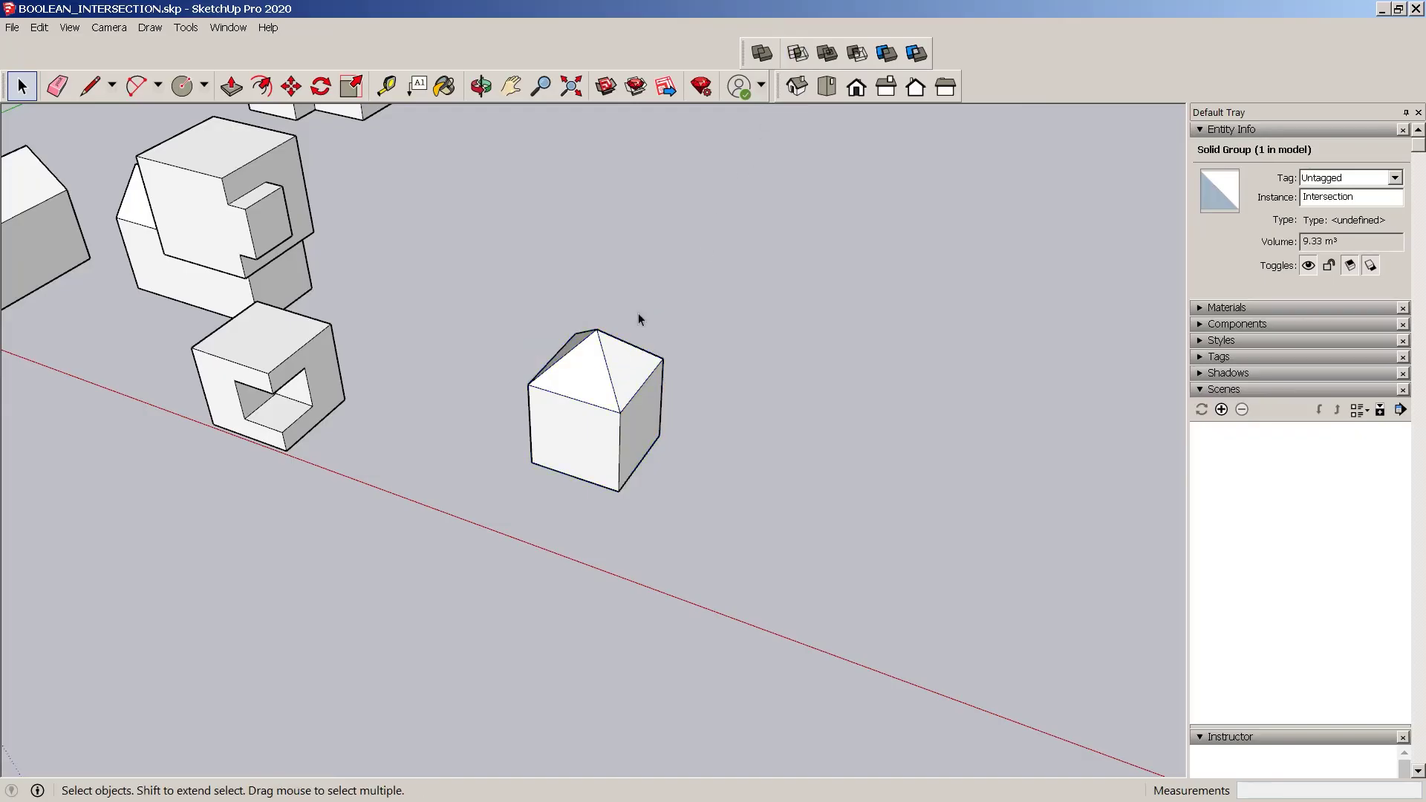
Examine the intersected house volume and the other example volumes across the model
{"action": "scroll", "coordinate": [639, 319], "scroll_direction": "up", "scroll_amount": 3}
{"action": "middle_click_drag", "start_coordinate": [689, 425], "coordinate": [538, 567]}
{"action": "left_click_drag", "start_coordinate": [538, 567], "coordinate": [571, 556]}
{"action": "middle_click_drag", "start_coordinate": [571, 555], "coordinate": [626, 522]}
{"action": "scroll", "coordinate": [658, 270], "scroll_direction": "down", "scroll_amount": 8}
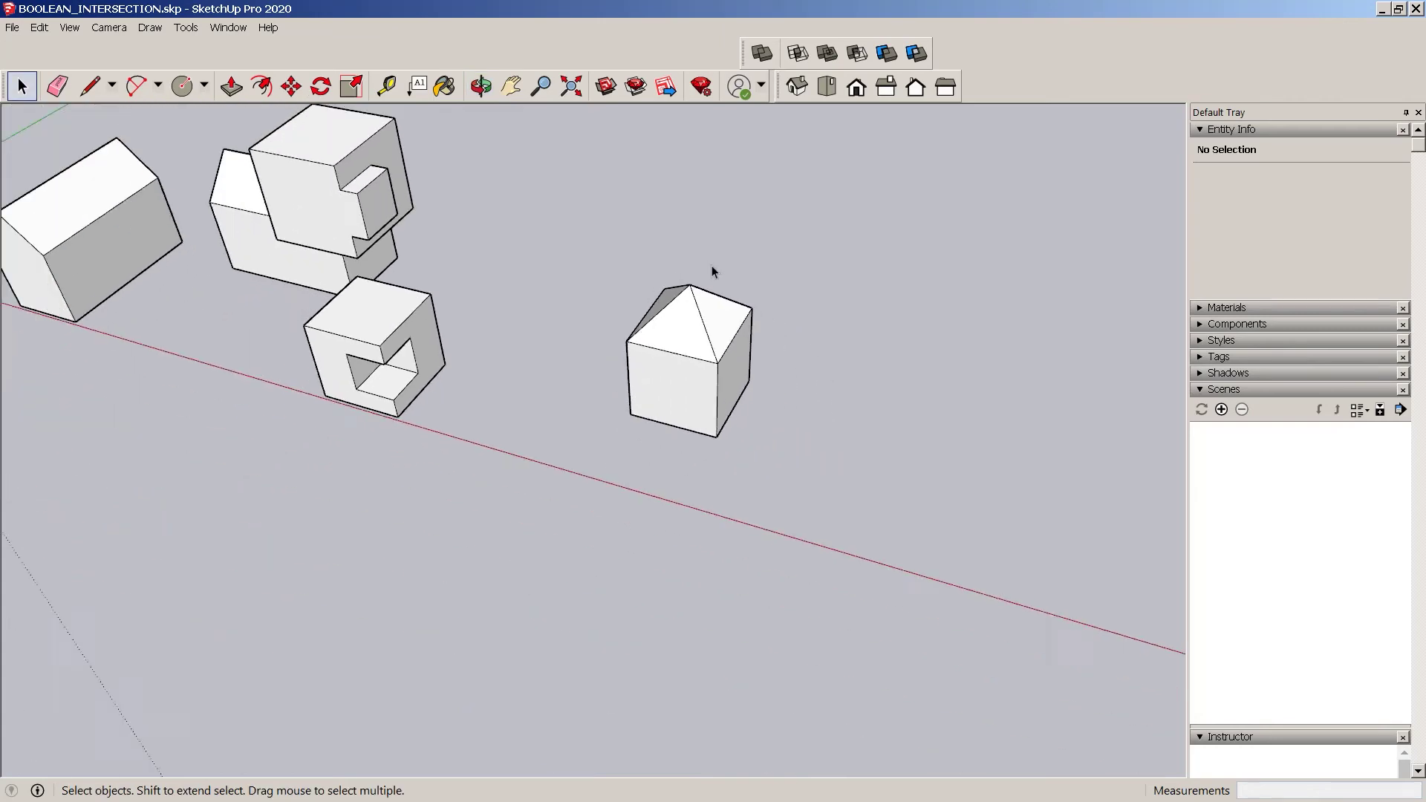
{"action": "middle_click_drag", "start_coordinate": [494, 380], "coordinate": [587, 261], "text": "shift"}
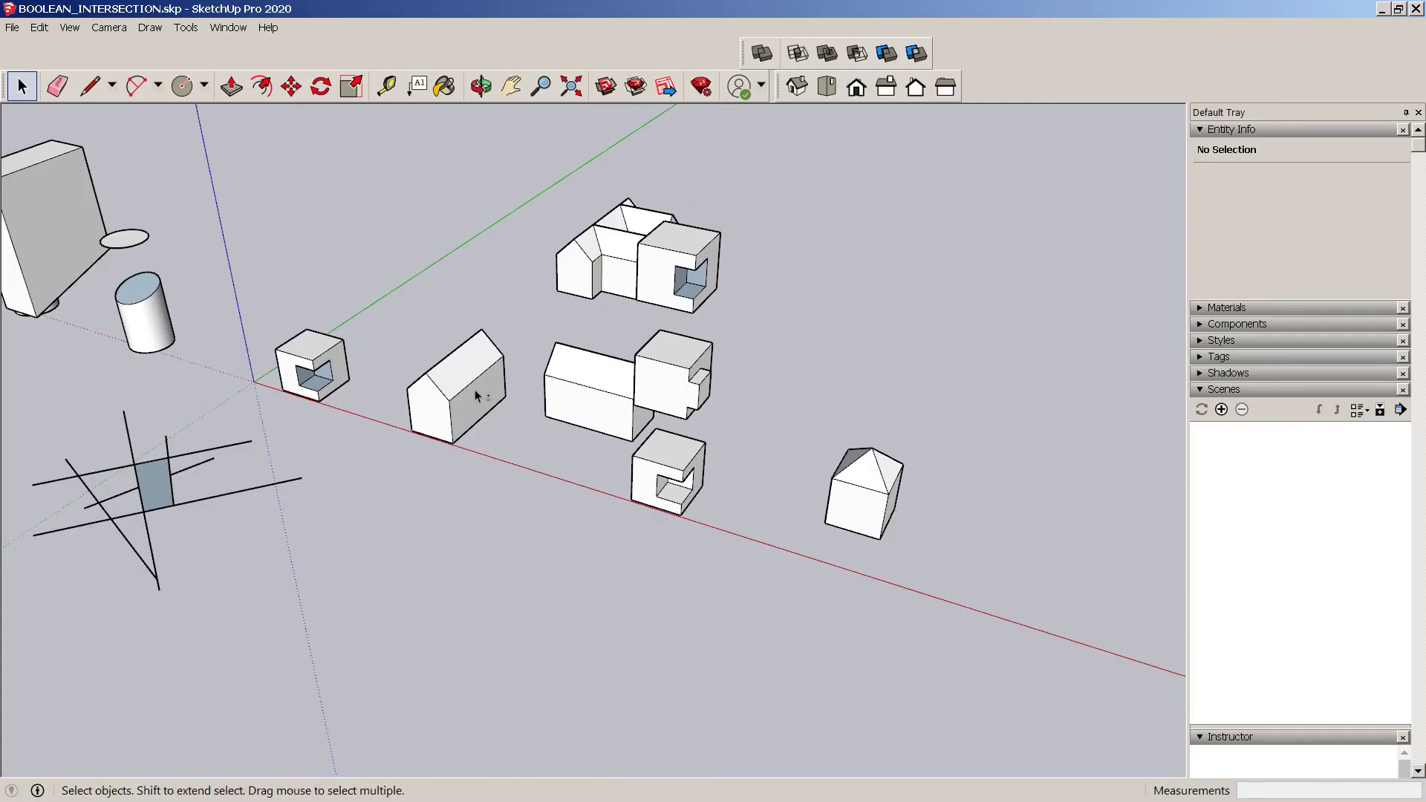
{"action": "middle_click_drag", "start_coordinate": [475, 389], "coordinate": [680, 405]}
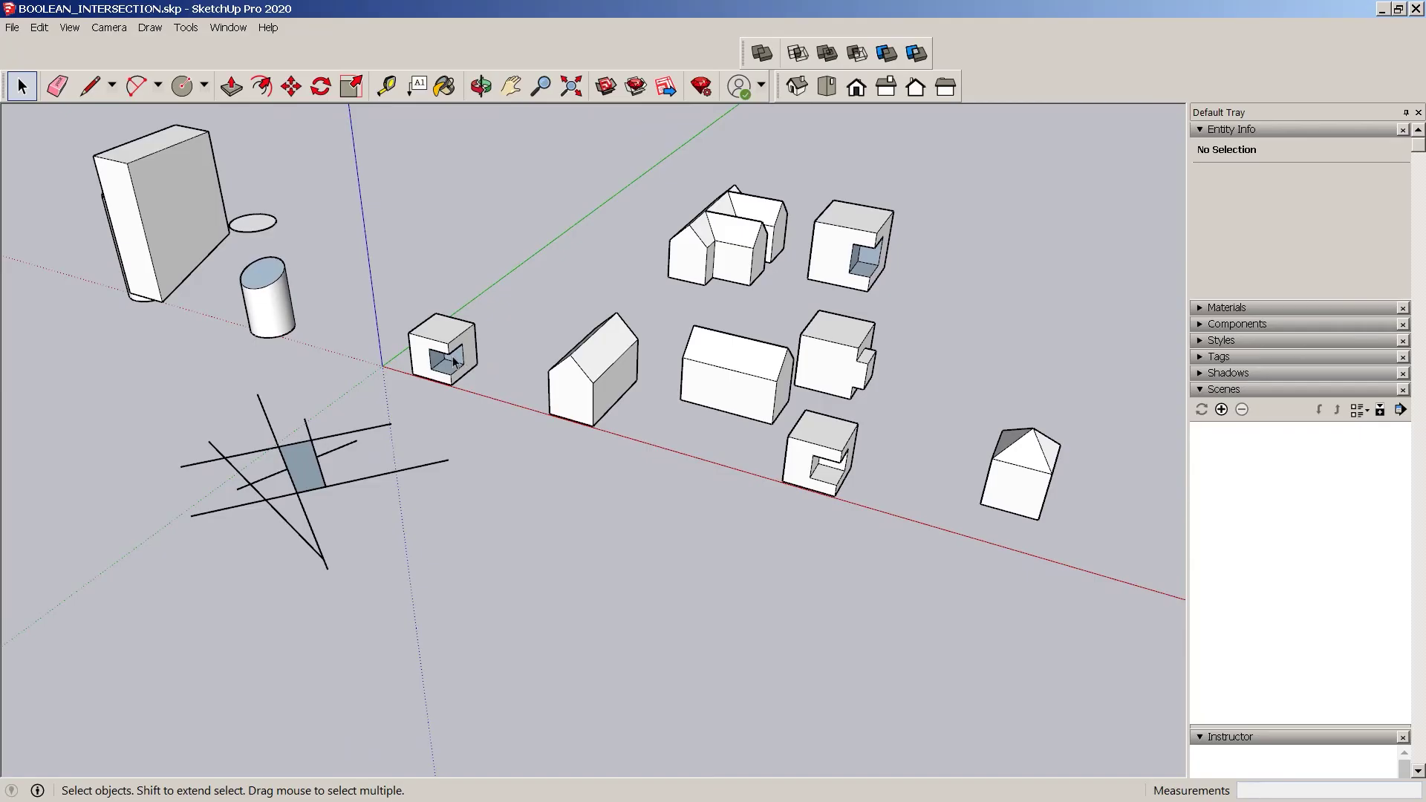
{"action": "middle_click_drag", "start_coordinate": [424, 366], "coordinate": [579, 319]}
{"action": "scroll", "coordinate": [579, 321], "scroll_direction": "up", "scroll_amount": 5}
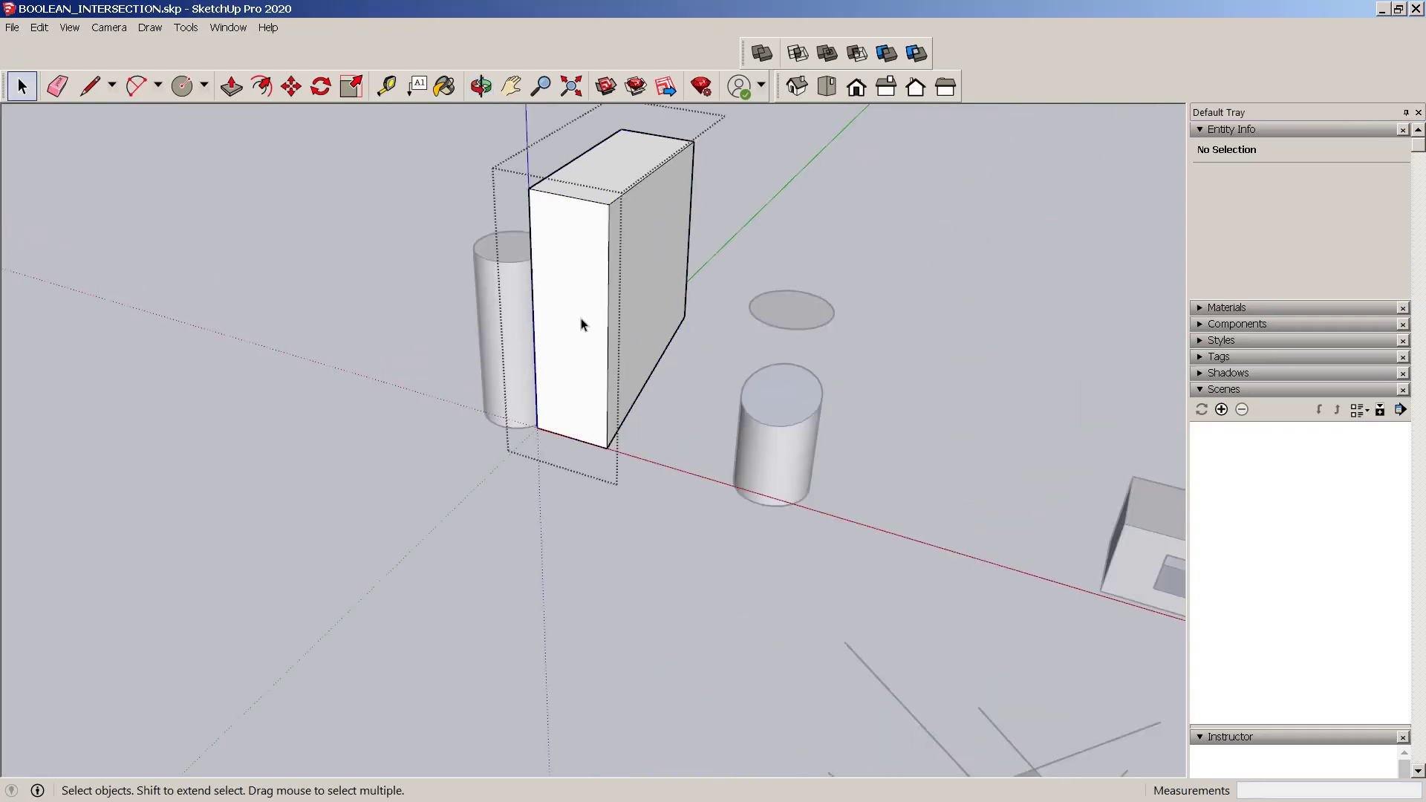
Move the slant-bottomed block 3 m along the red axis toward the tall cylinder
{"action": "left_click", "coordinate": [614, 343]}
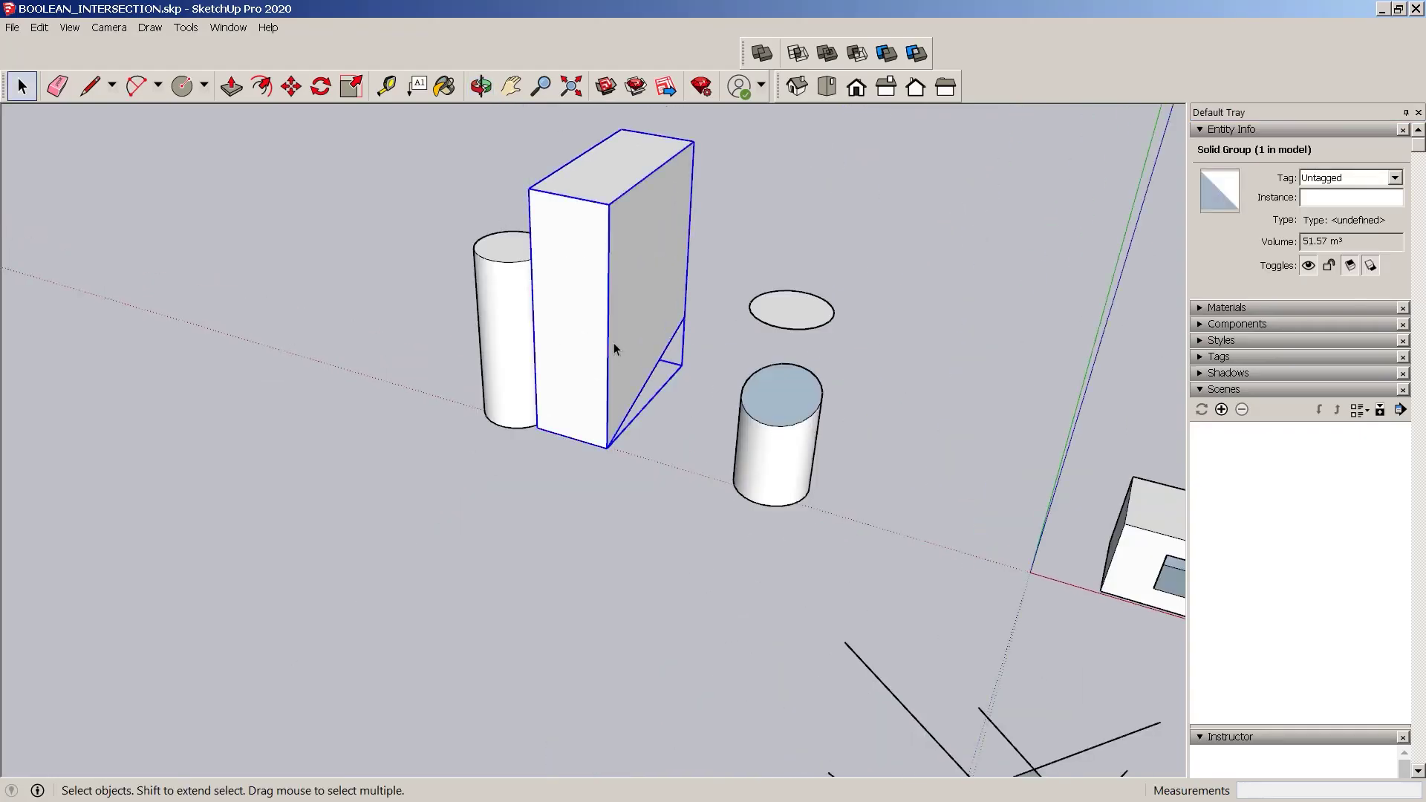
{"action": "key", "text": "m"}
{"action": "left_click", "coordinate": [712, 500]}
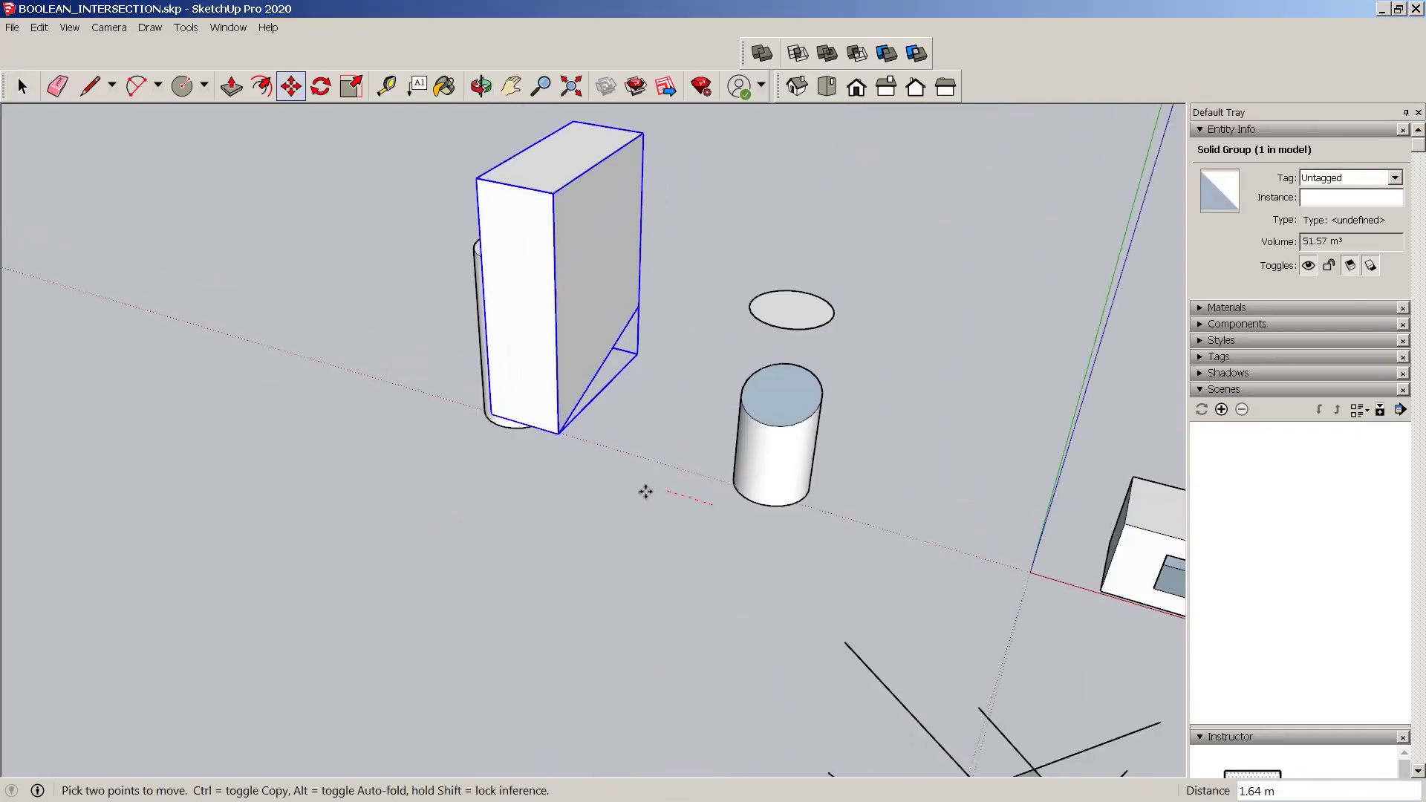
{"action": "left_click", "coordinate": [596, 470]}
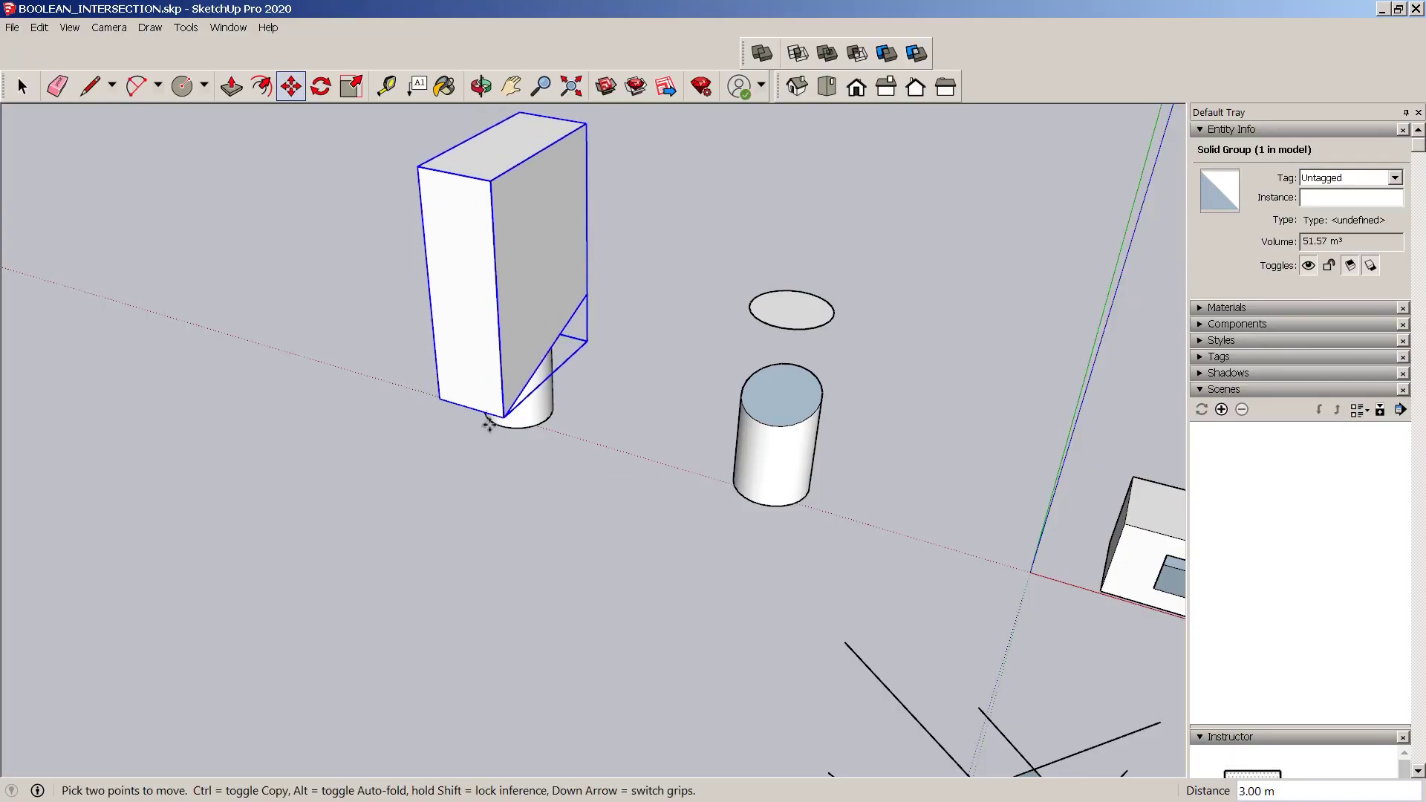
Scale the slant-bottomed block wider along the red axis so it spans the cylinder
{"action": "middle_click_drag", "start_coordinate": [525, 435], "coordinate": [821, 580], "text": "shift"}
{"action": "scroll", "coordinate": [565, 287], "scroll_direction": "up", "scroll_amount": 2}
{"action": "key", "text": "s"}
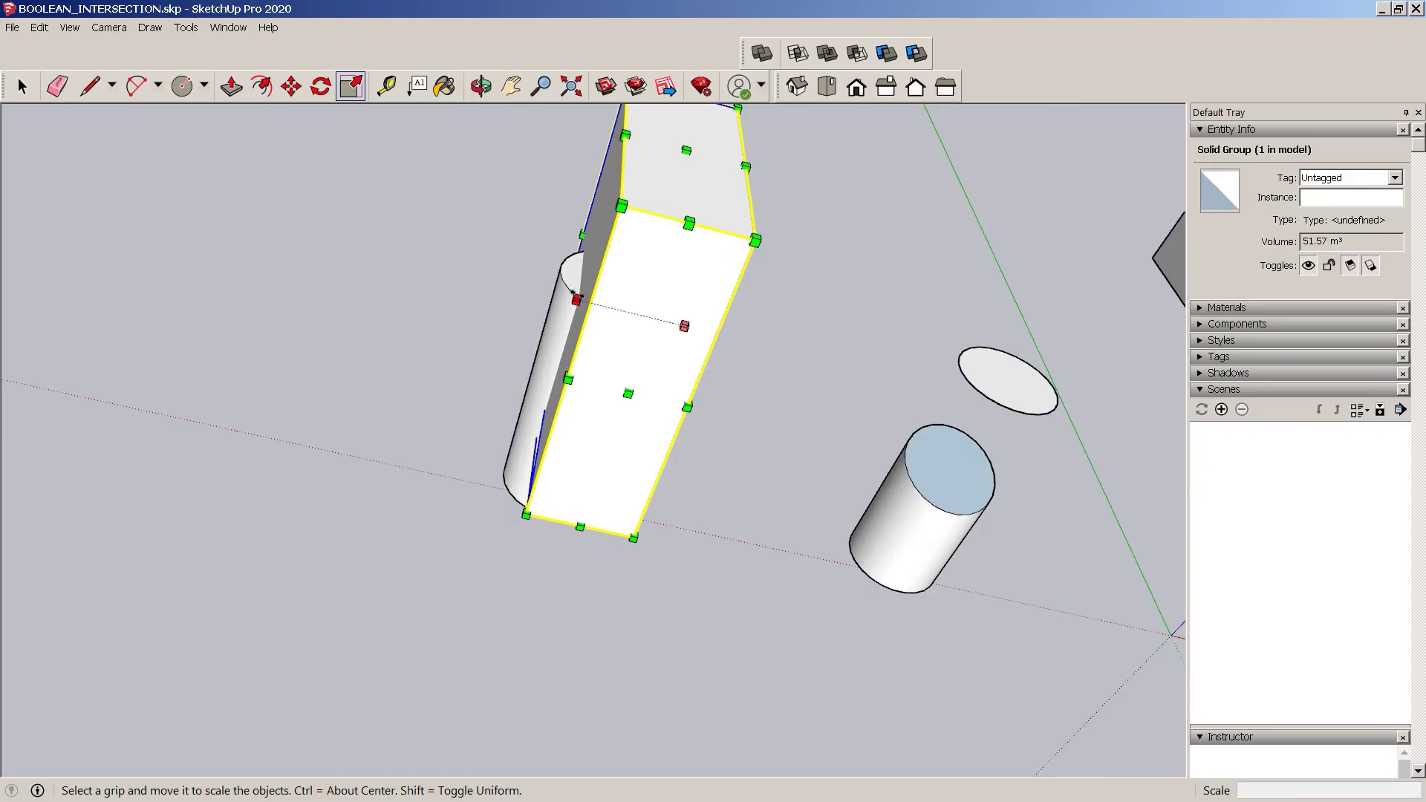
{"action": "left_click_drag", "start_coordinate": [576, 299], "coordinate": [522, 287]}
{"action": "key", "text": "space"}
{"action": "scroll", "coordinate": [704, 442], "scroll_direction": "down", "scroll_amount": 1}
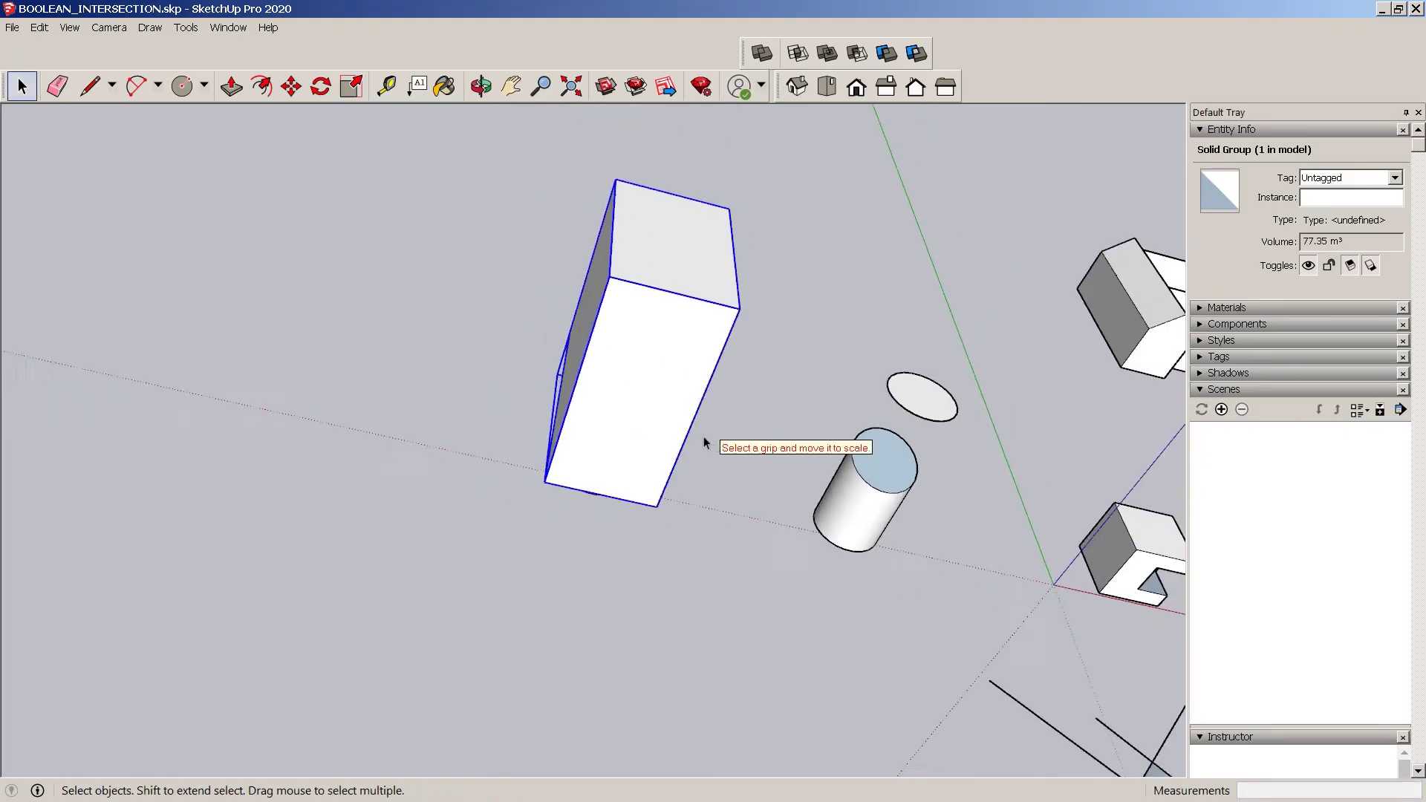
{"action": "scroll", "coordinate": [706, 446], "scroll_direction": "down", "scroll_amount": 1}
{"action": "middle_click_drag", "start_coordinate": [754, 493], "coordinate": [376, 511]}
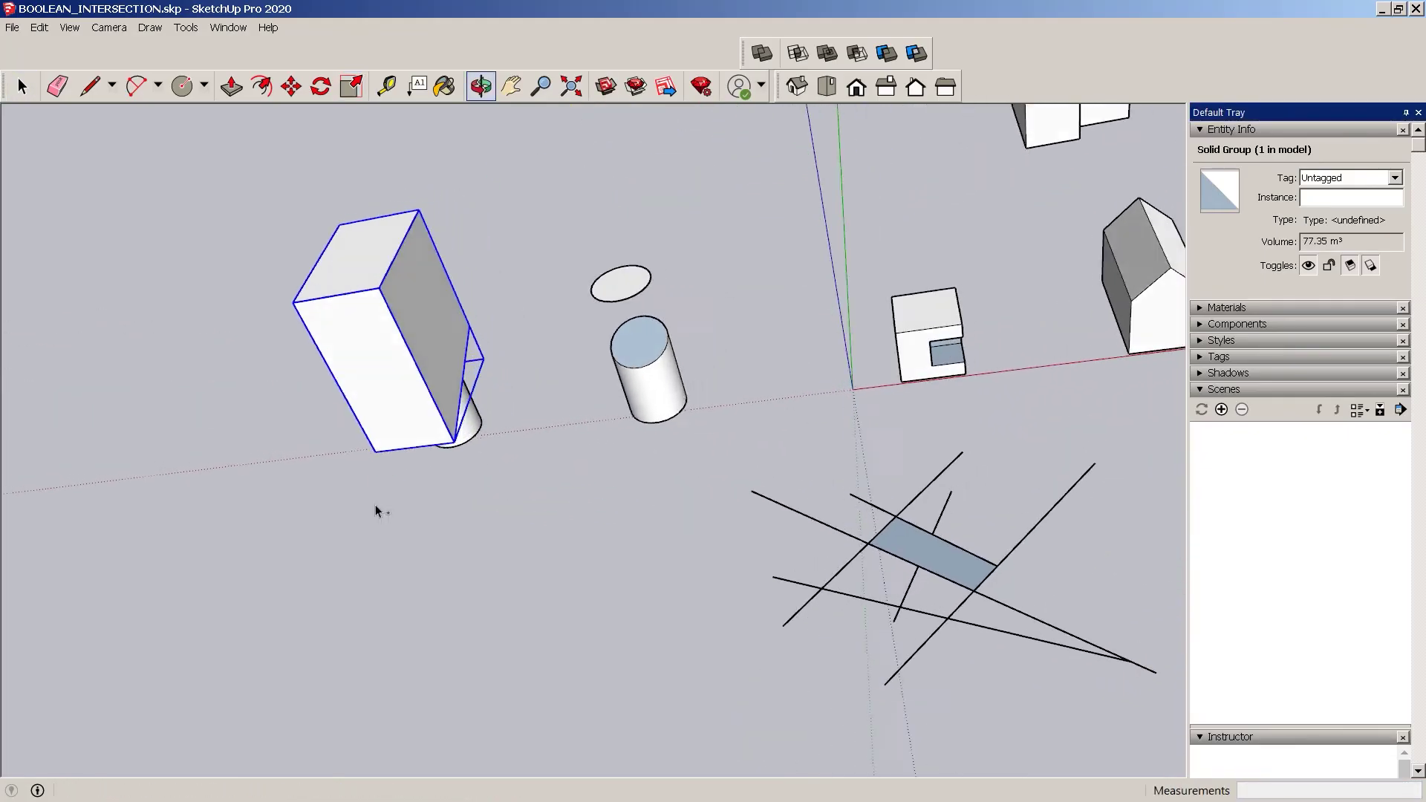
{"action": "scroll", "coordinate": [344, 305], "scroll_direction": "up", "scroll_amount": 2}
{"action": "middle_click_drag", "start_coordinate": [344, 305], "coordinate": [643, 232]}
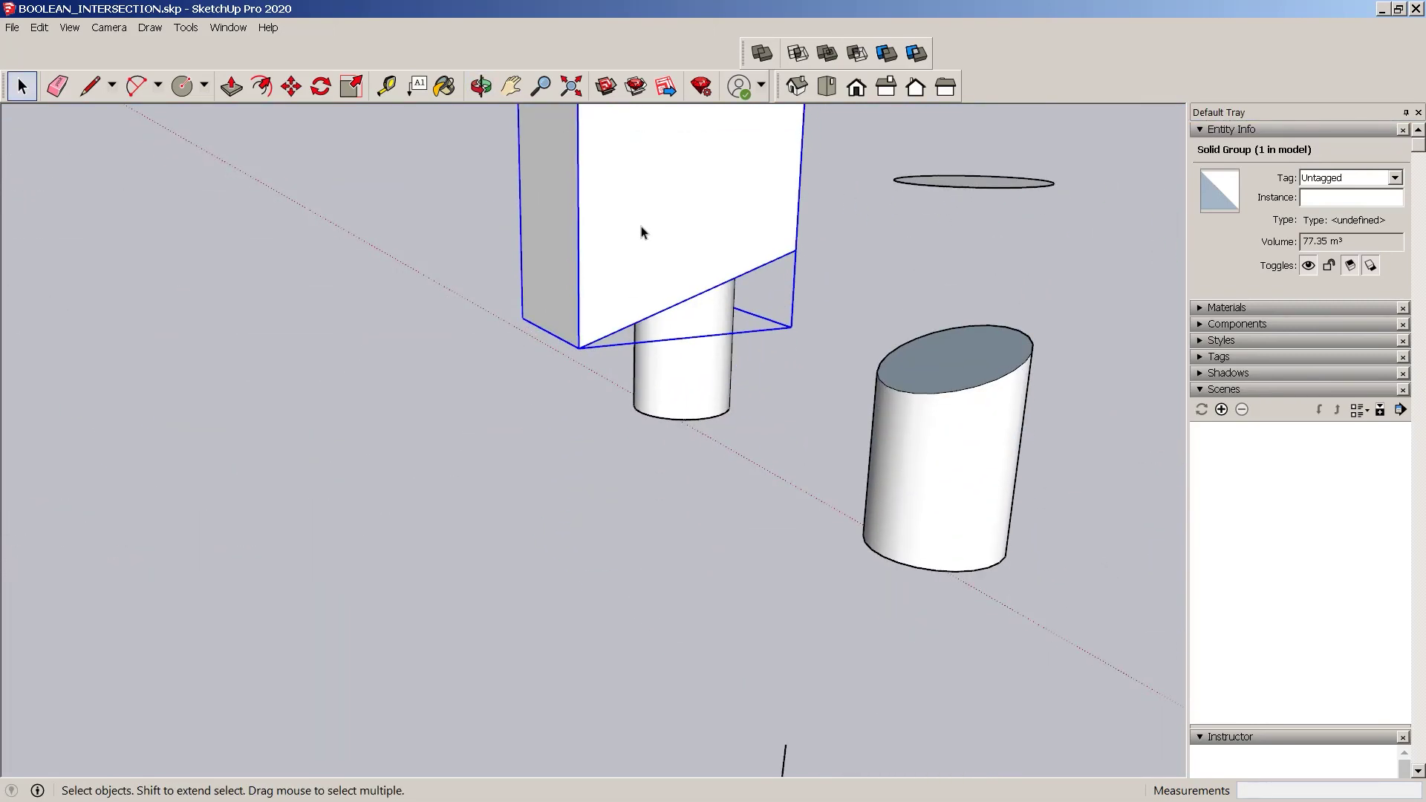
{"action": "scroll", "coordinate": [631, 369], "scroll_direction": "down", "scroll_amount": 2}
{"action": "key", "text": "s"}
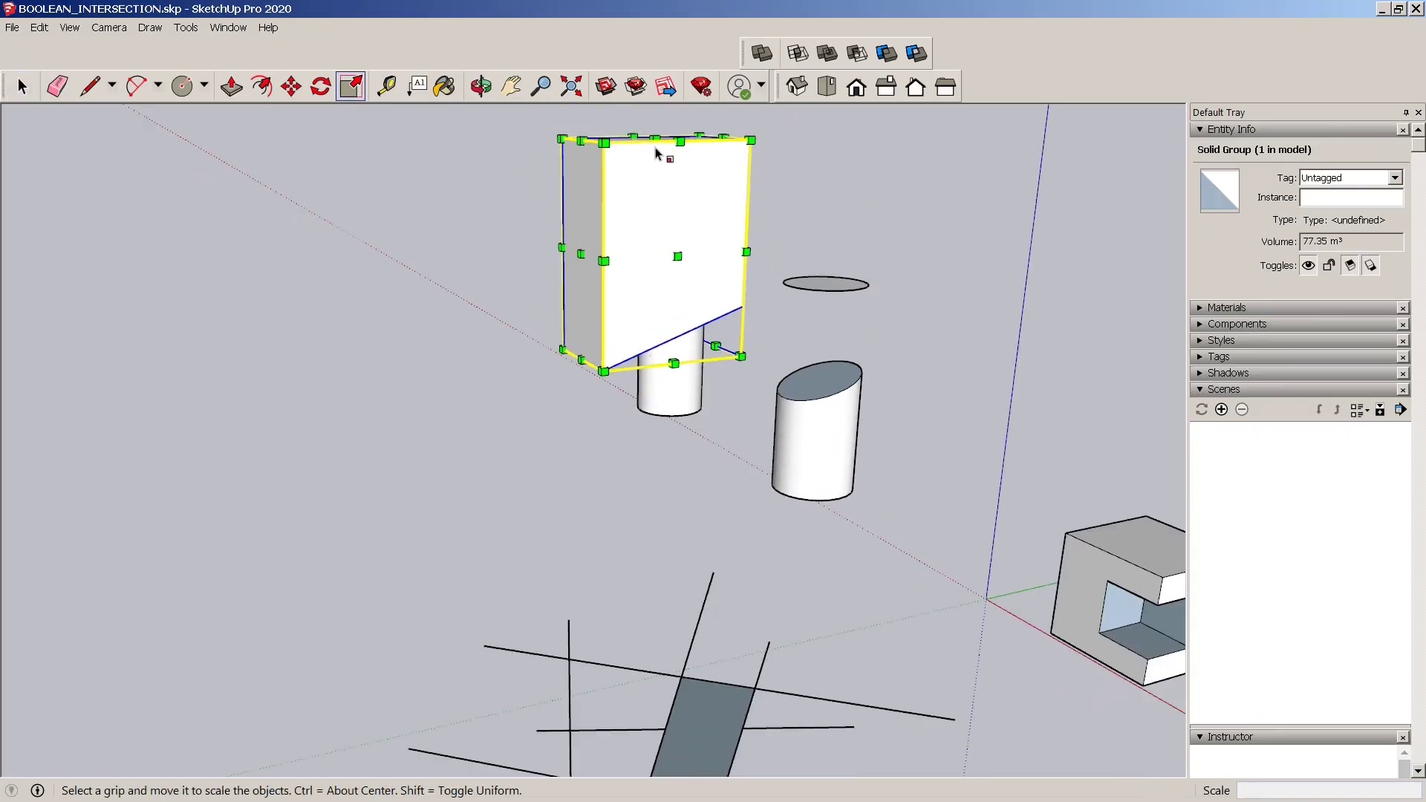
{"action": "left_click_drag", "start_coordinate": [654, 138], "coordinate": [663, 182]}
{"action": "key", "text": "Escape"}
Copy the slant-bottomed block straight down along the blue axis, overlapping the original
{"action": "key", "text": "m"}
{"action": "left_click", "coordinate": [646, 173]}
{"action": "key", "text": "ctrl"}
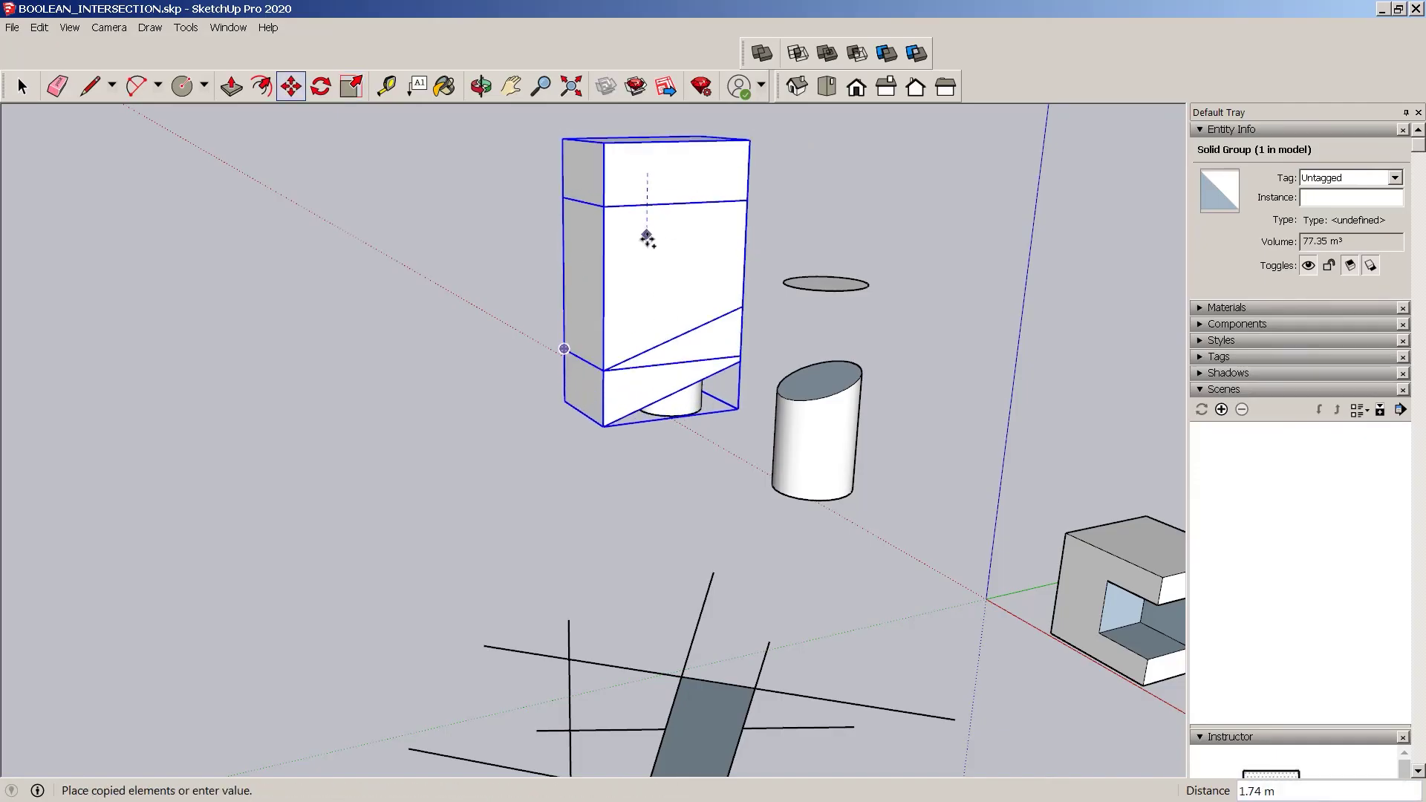
{"action": "left_click", "coordinate": [652, 239]}
{"action": "key", "text": "space"}
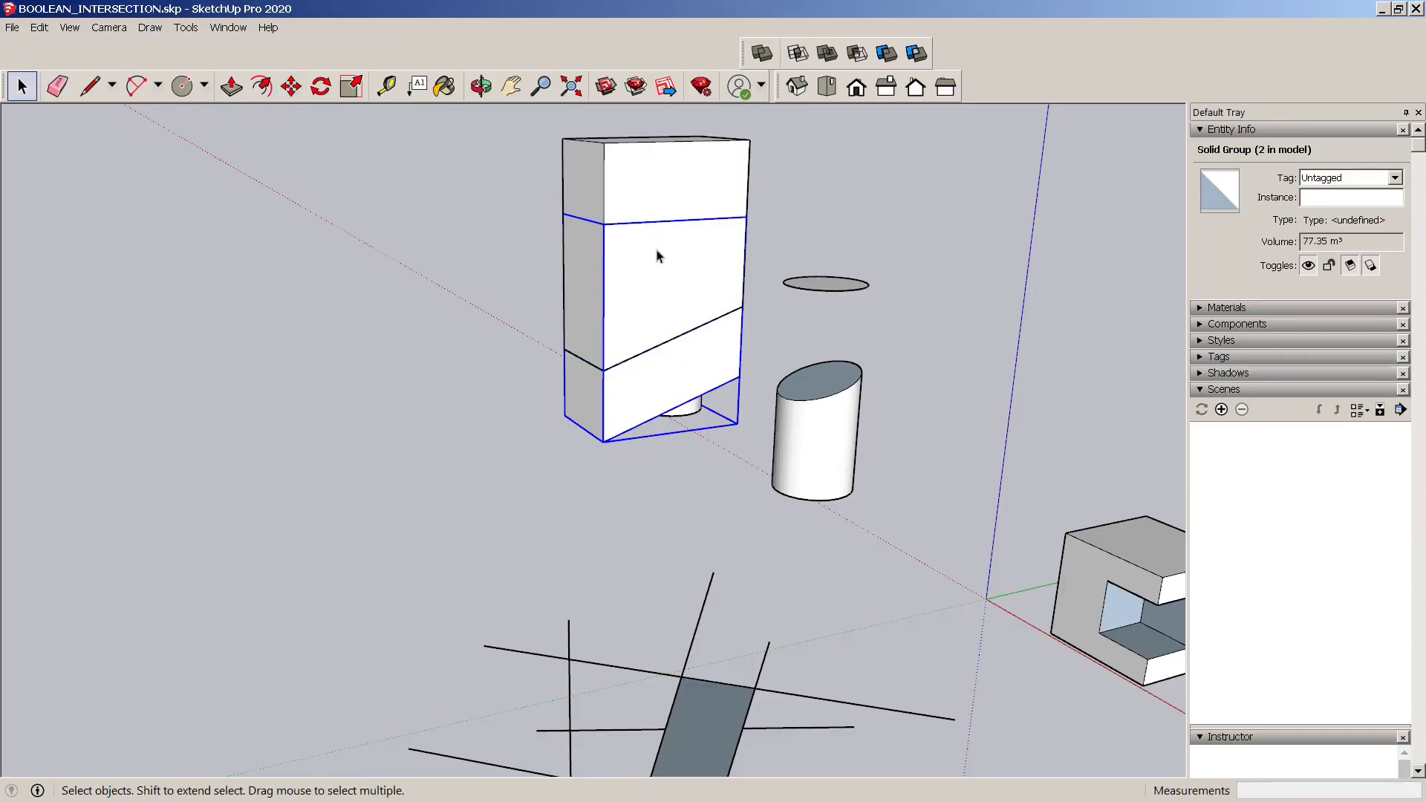
Hide the rest of the model during group editing and open the lower block copy for editing
{"action": "double_click", "coordinate": [657, 259]}
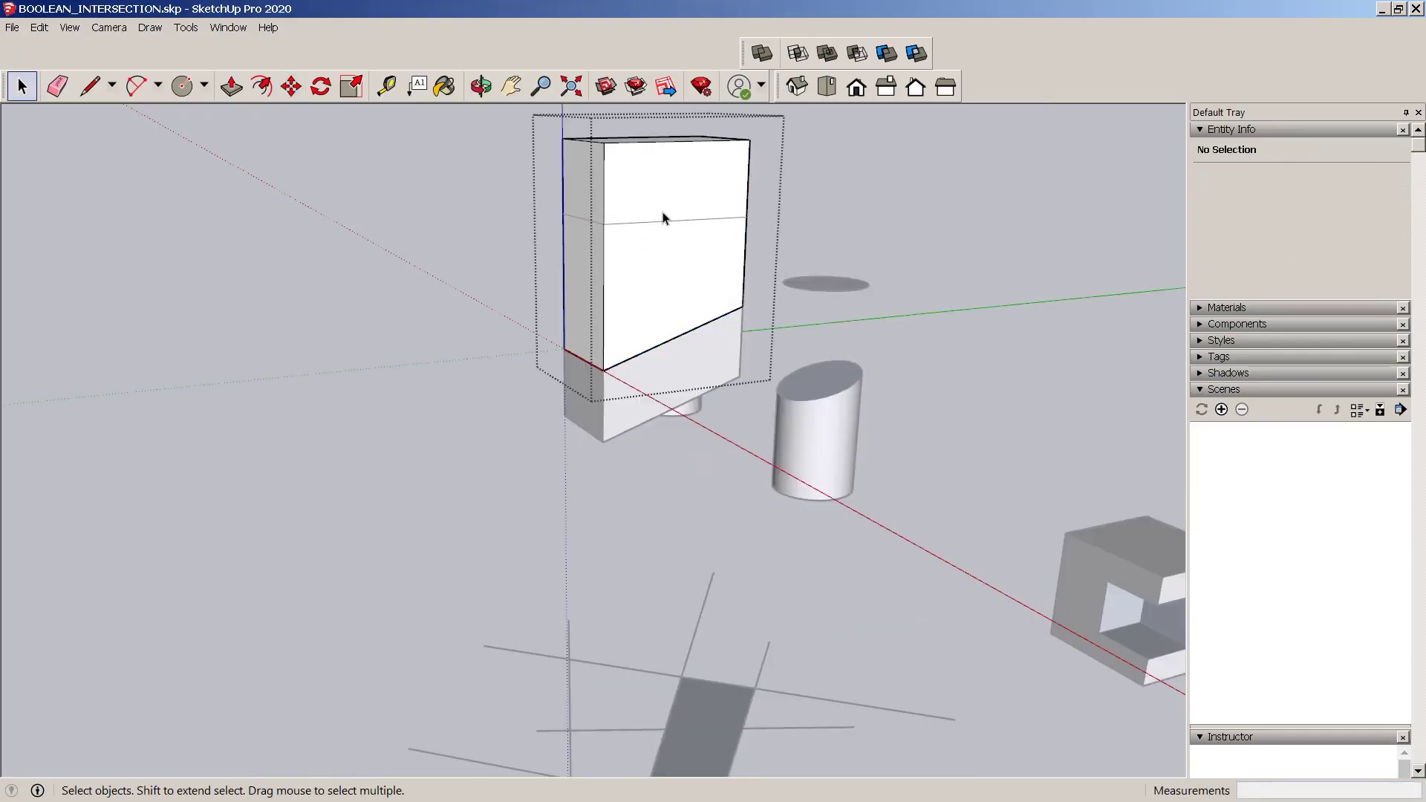
{"action": "key", "text": "h"}
{"action": "left_click", "coordinate": [660, 375]}
{"action": "double_click", "coordinate": [652, 378]}
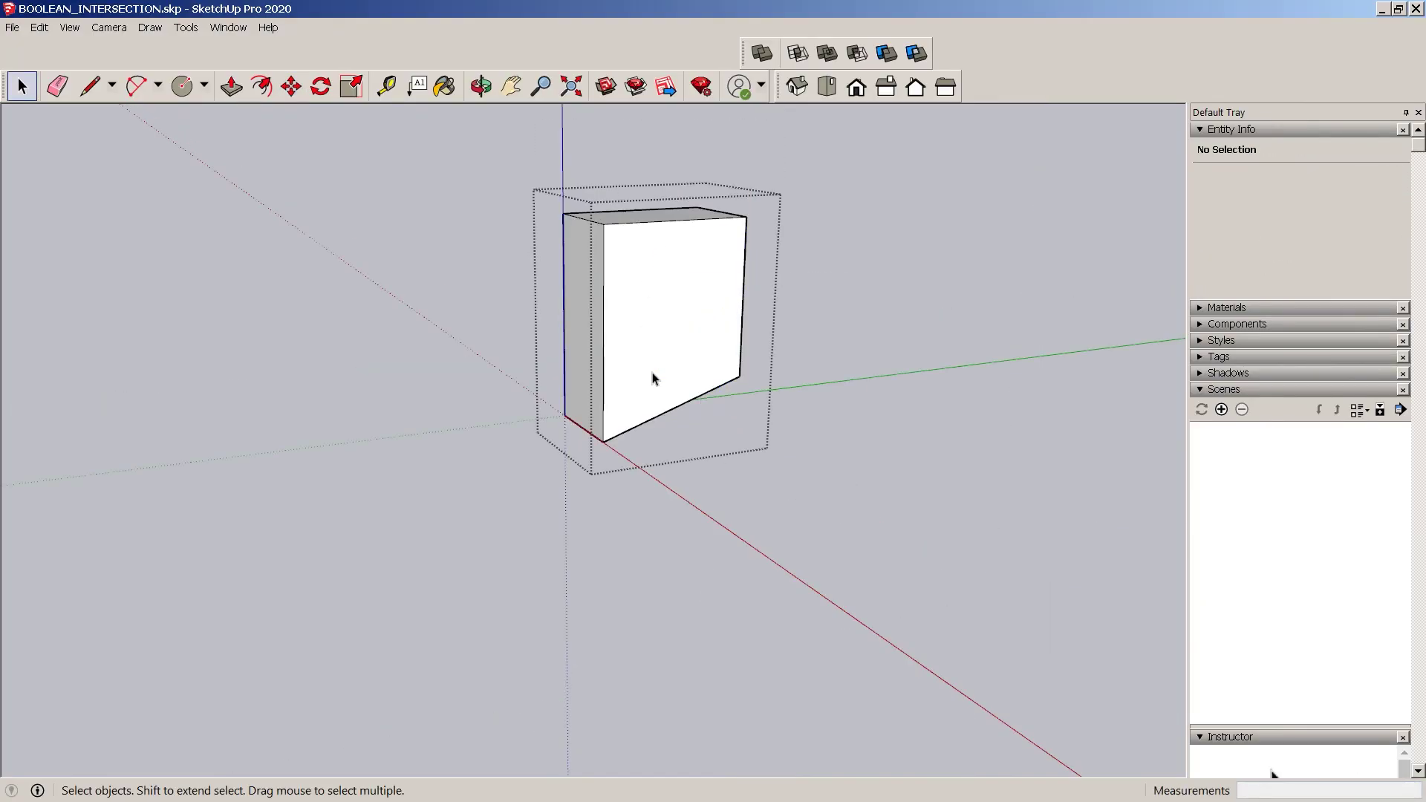
Move the lower copy's top face straight down past its slanted face, turning the slant into the block's upper side
{"action": "left_click", "coordinate": [652, 220]}
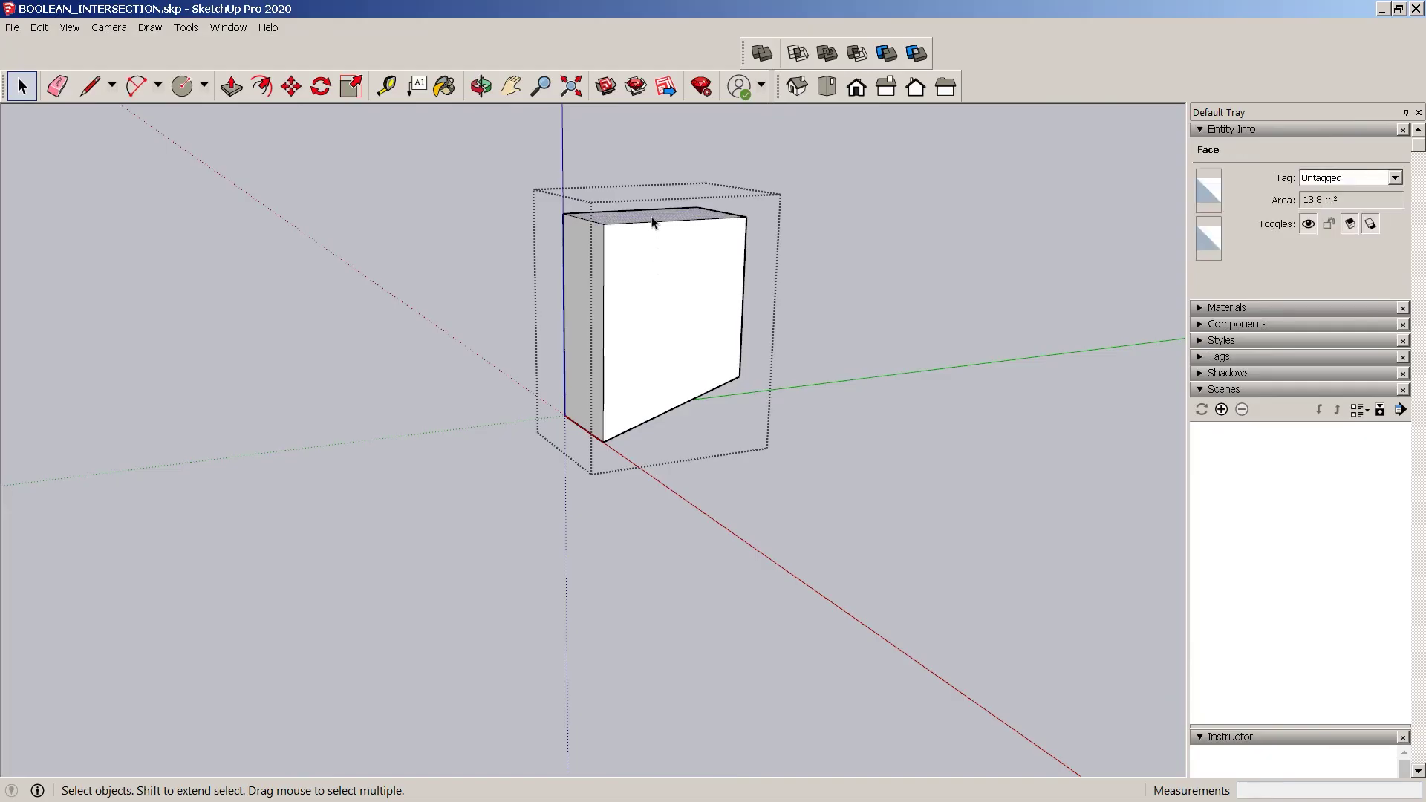
{"action": "key", "text": "m"}
{"action": "left_click", "coordinate": [591, 231]}
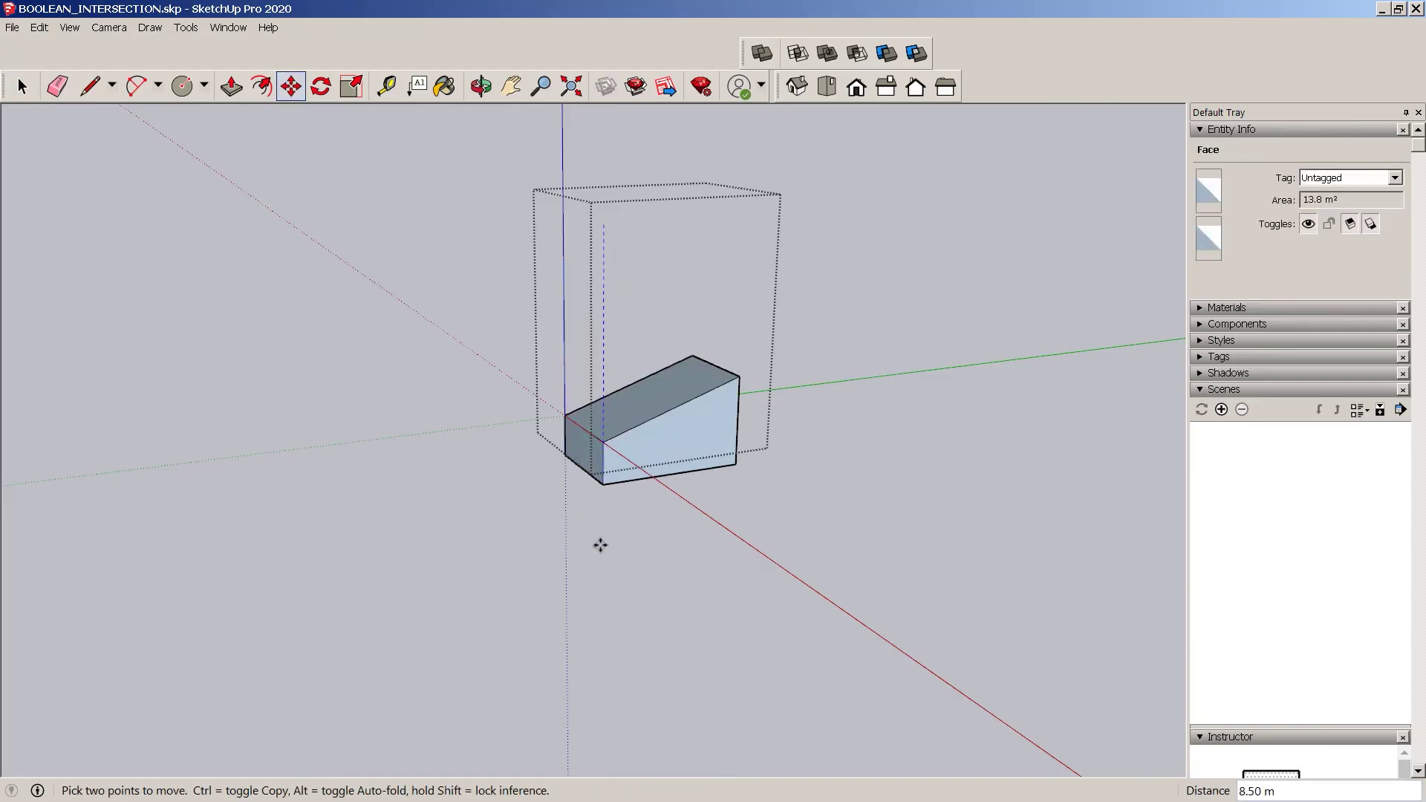
{"action": "left_click", "coordinate": [599, 587]}
{"action": "key", "text": "space"}
{"action": "key", "text": "Escape"}
Examine the inverted lower block's geometry and where the cylinder meets its slanted face
{"action": "scroll", "coordinate": [599, 587], "scroll_direction": "up", "scroll_amount": 2}
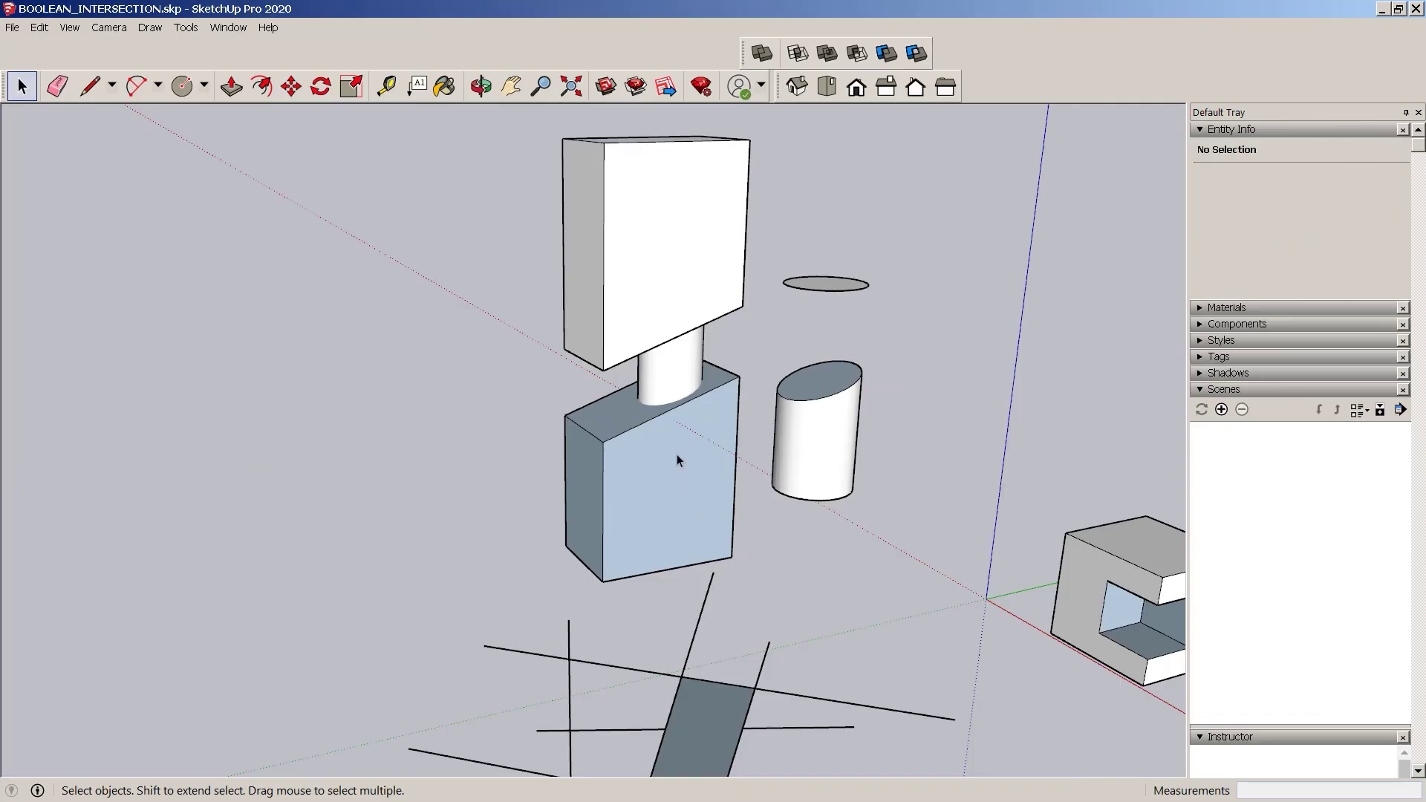
{"action": "scroll", "coordinate": [675, 453], "scroll_direction": "up", "scroll_amount": 5}
{"action": "scroll", "coordinate": [725, 512], "scroll_direction": "up", "scroll_amount": 4}
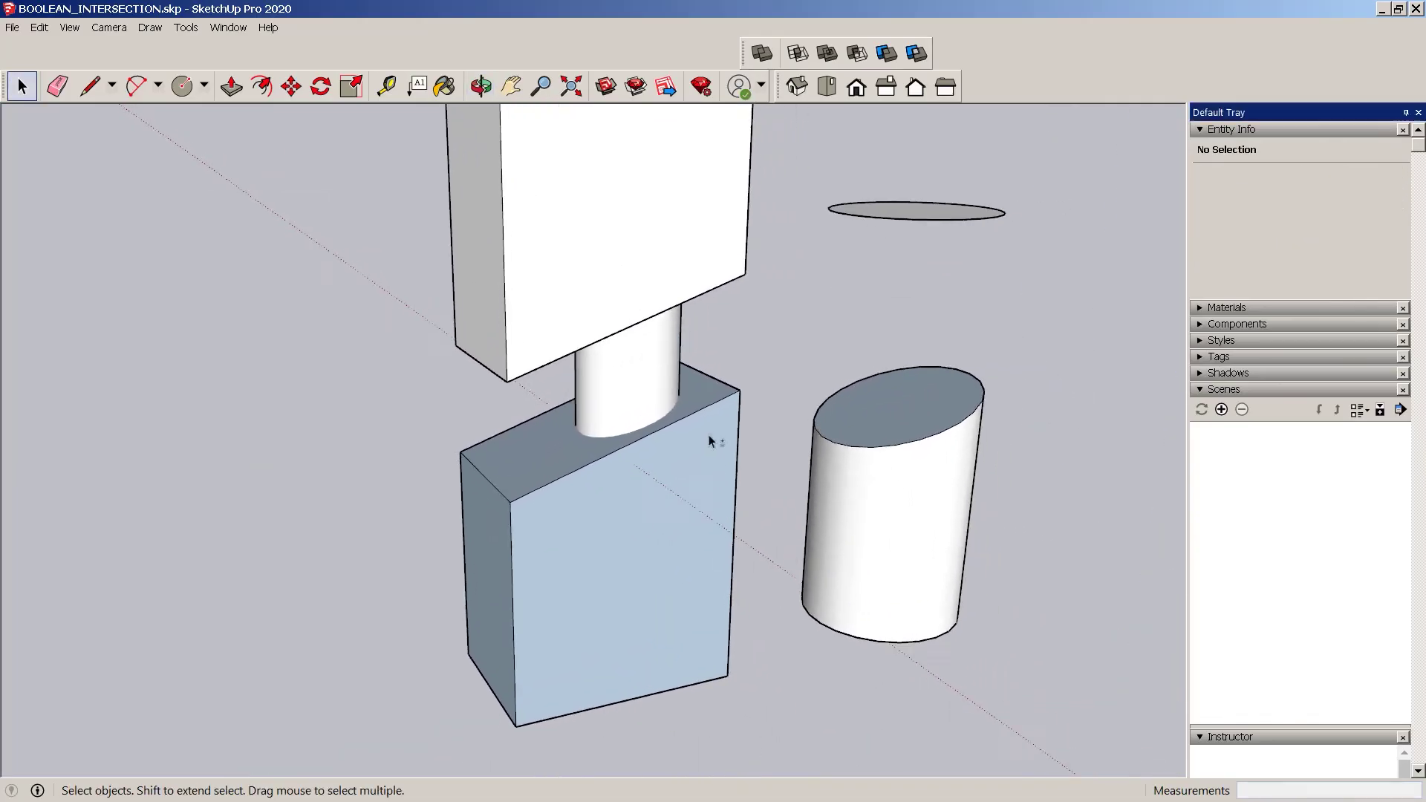
{"action": "double_click", "coordinate": [573, 444]}
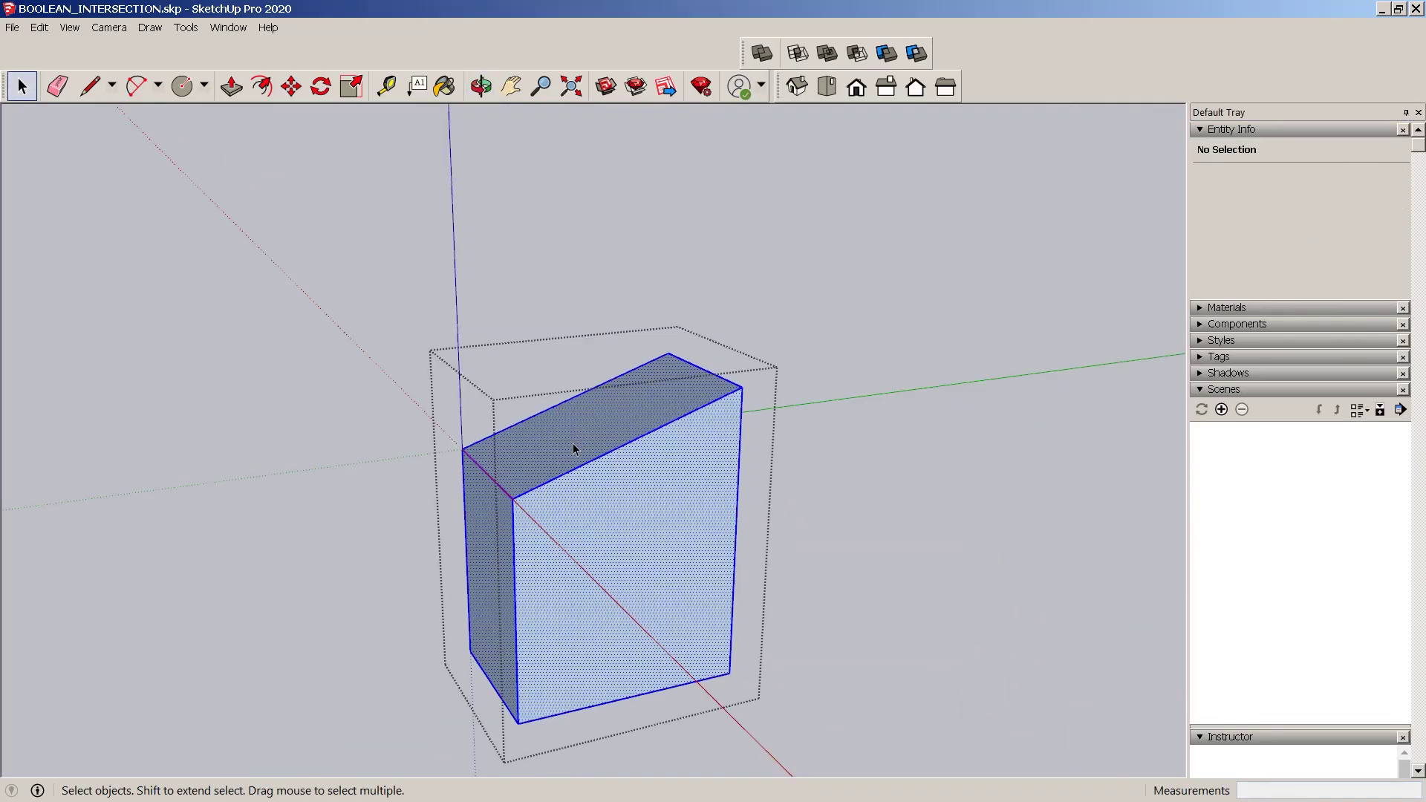
{"action": "key", "text": "Escape"}
{"action": "key", "text": "Escape"}
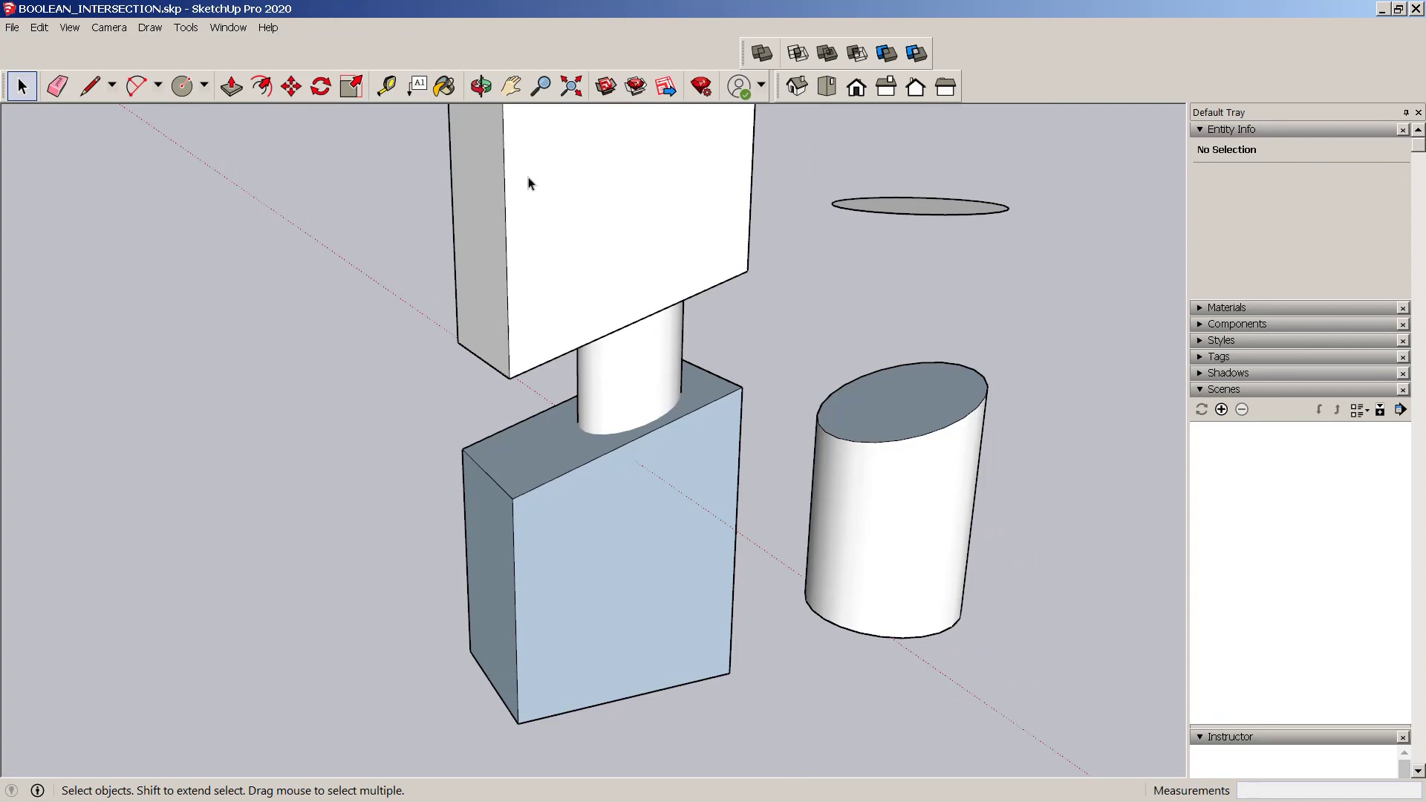
Subtract the lower slanted block from the cylinder, keeping only the trimmed cylinder
{"action": "left_click", "coordinate": [620, 389]}
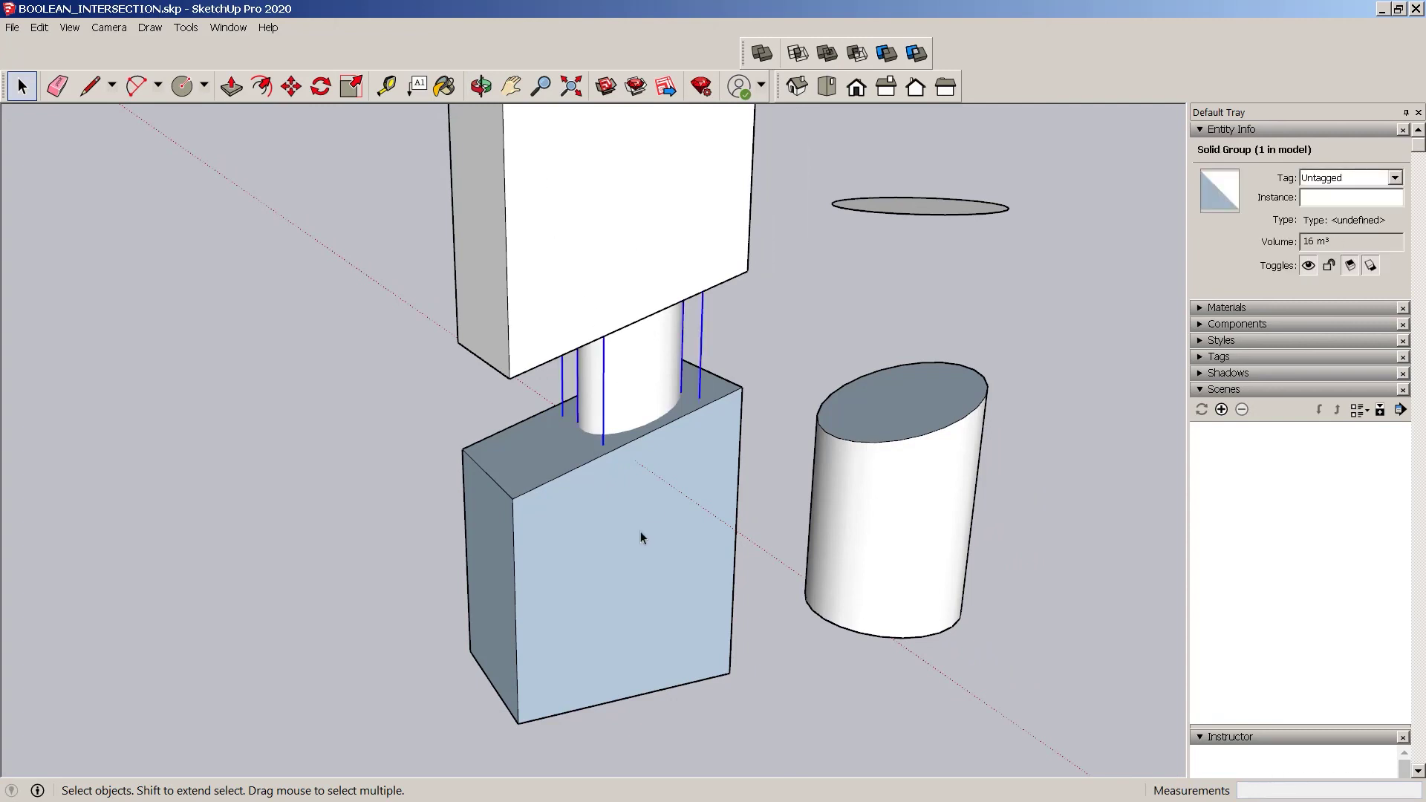
{"action": "left_click", "coordinate": [640, 531]}
{"action": "left_click", "coordinate": [657, 391], "text": "shift"}
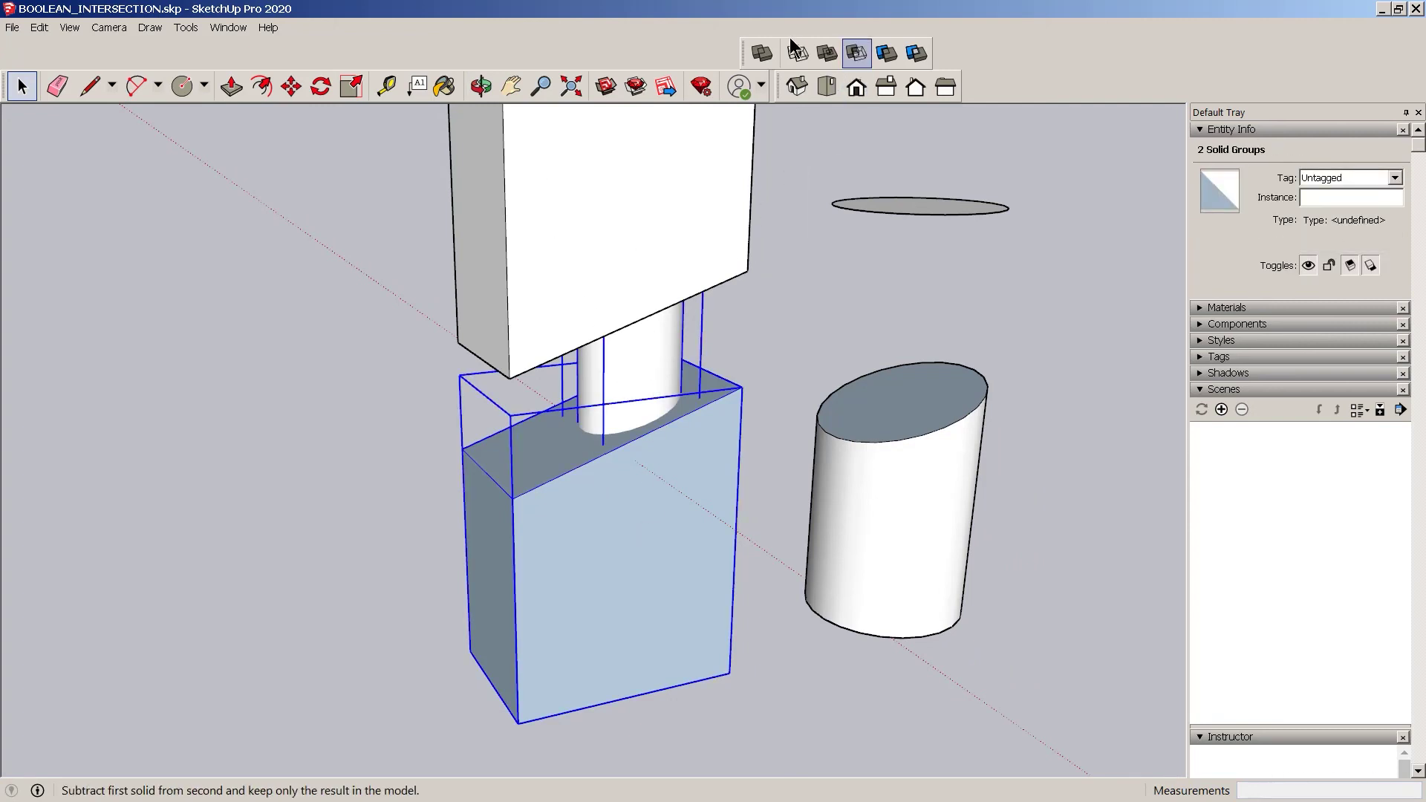
{"action": "left_click", "coordinate": [856, 53]}
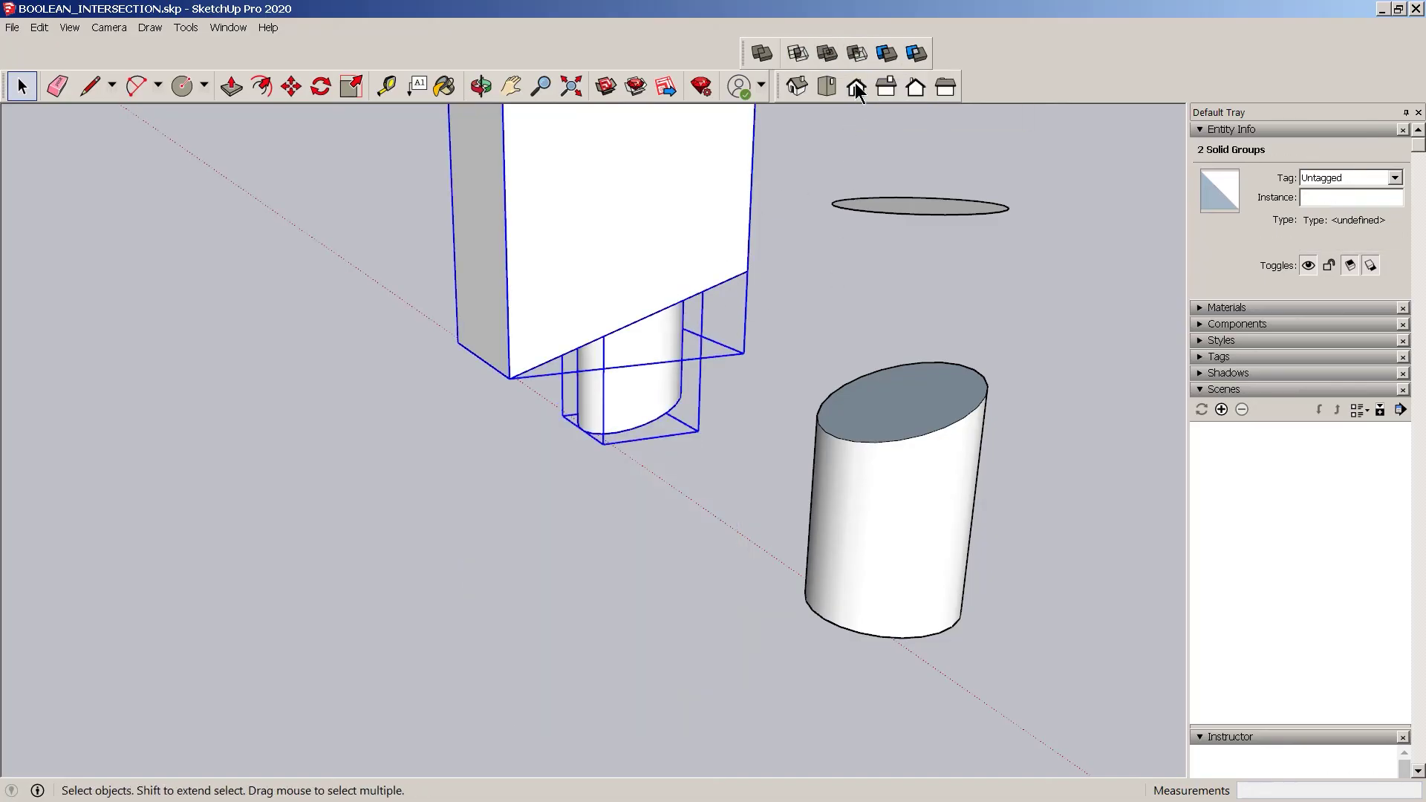
Subtract the upper slant-bottomed block from the same cylinder so that both of its ends are cut at a slant
{"action": "left_click", "coordinate": [856, 54]}
{"action": "scroll", "coordinate": [626, 315], "scroll_direction": "up", "scroll_amount": 5}
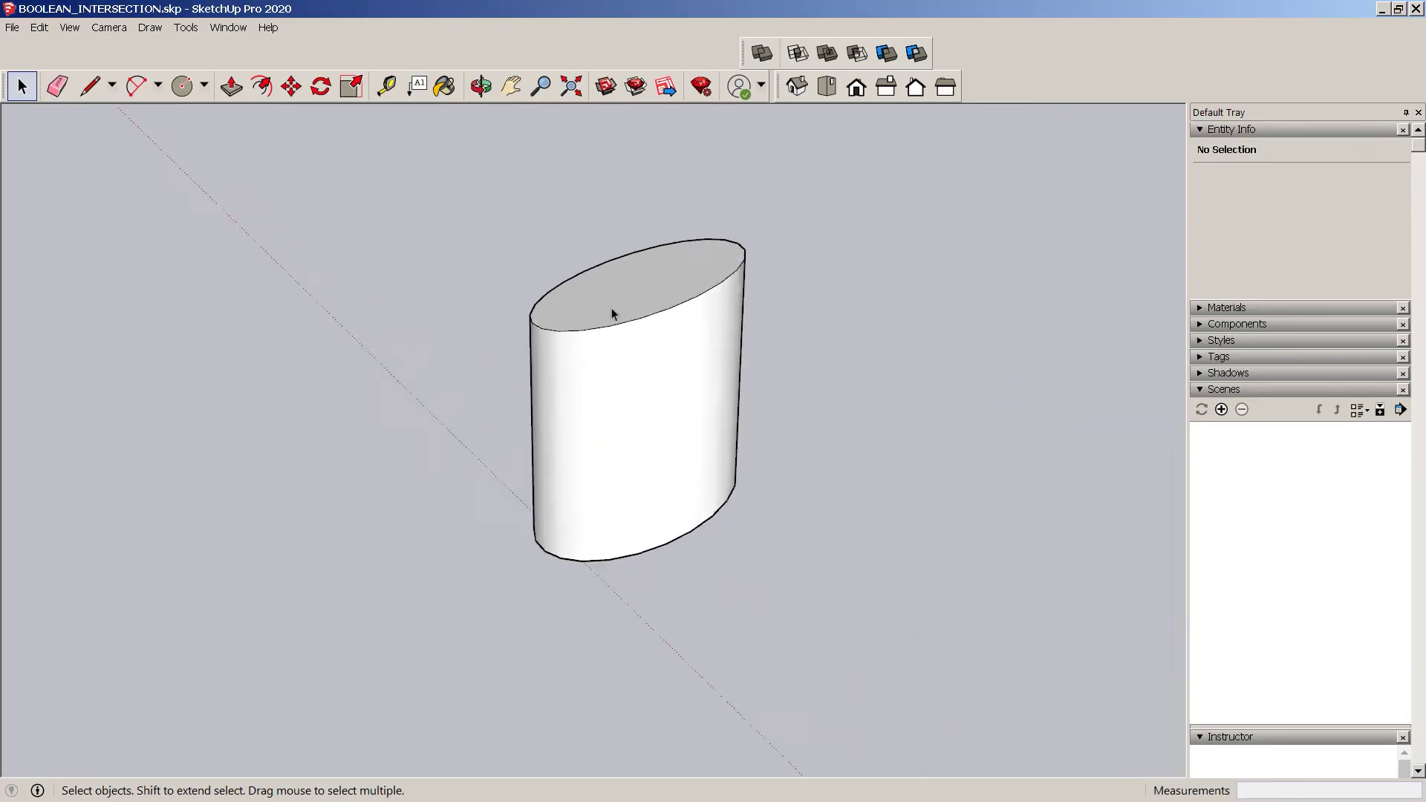
{"action": "scroll", "coordinate": [531, 267], "scroll_direction": "down", "scroll_amount": 8}
{"action": "middle_click_drag", "start_coordinate": [697, 410], "coordinate": [614, 421], "text": "shift"}
{"action": "scroll", "coordinate": [615, 422], "scroll_direction": "up", "scroll_amount": 1}
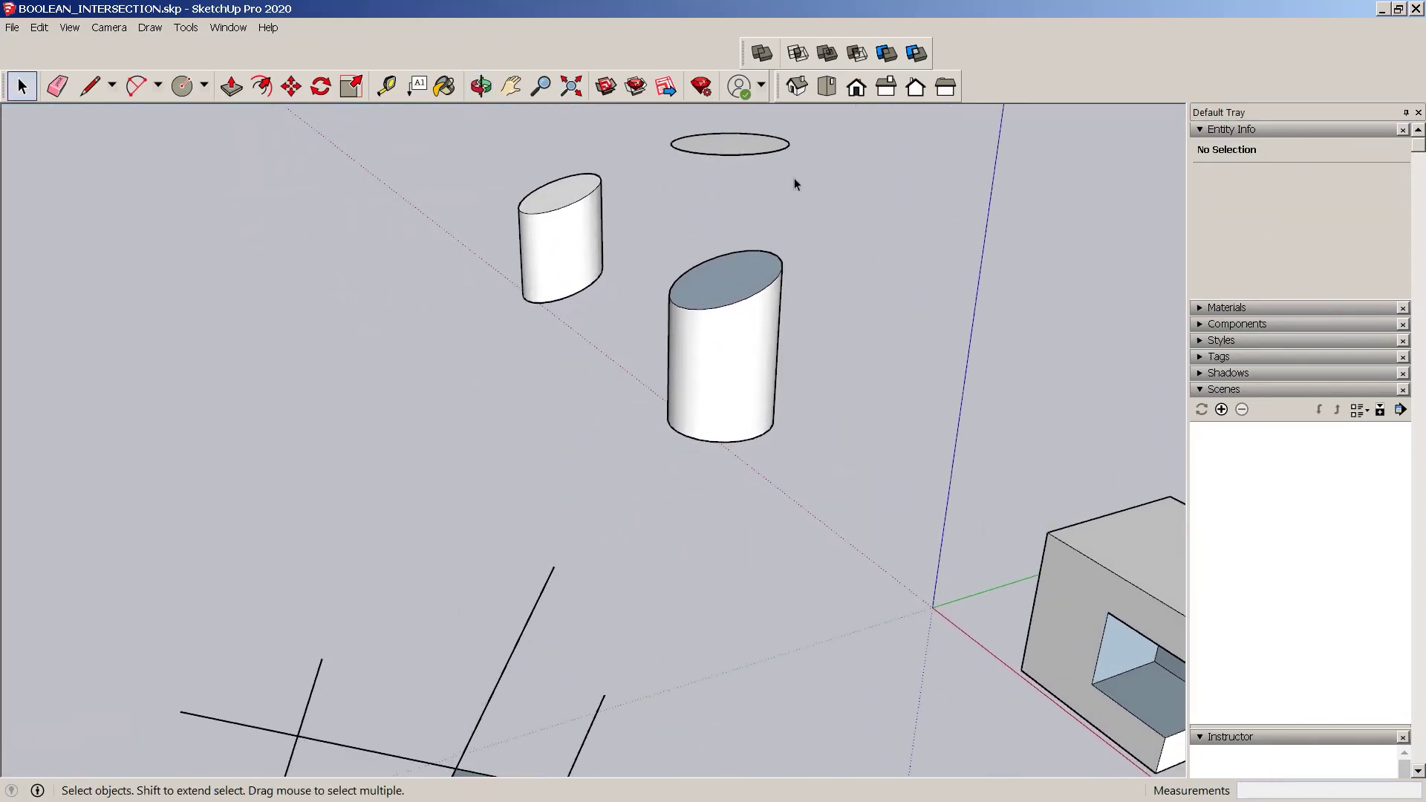
Delete the loose circular face floating above the manually cut cylinder, including its outline
{"action": "scroll", "coordinate": [659, 287], "scroll_direction": "down", "scroll_amount": 2}
{"action": "left_click", "coordinate": [692, 297]}
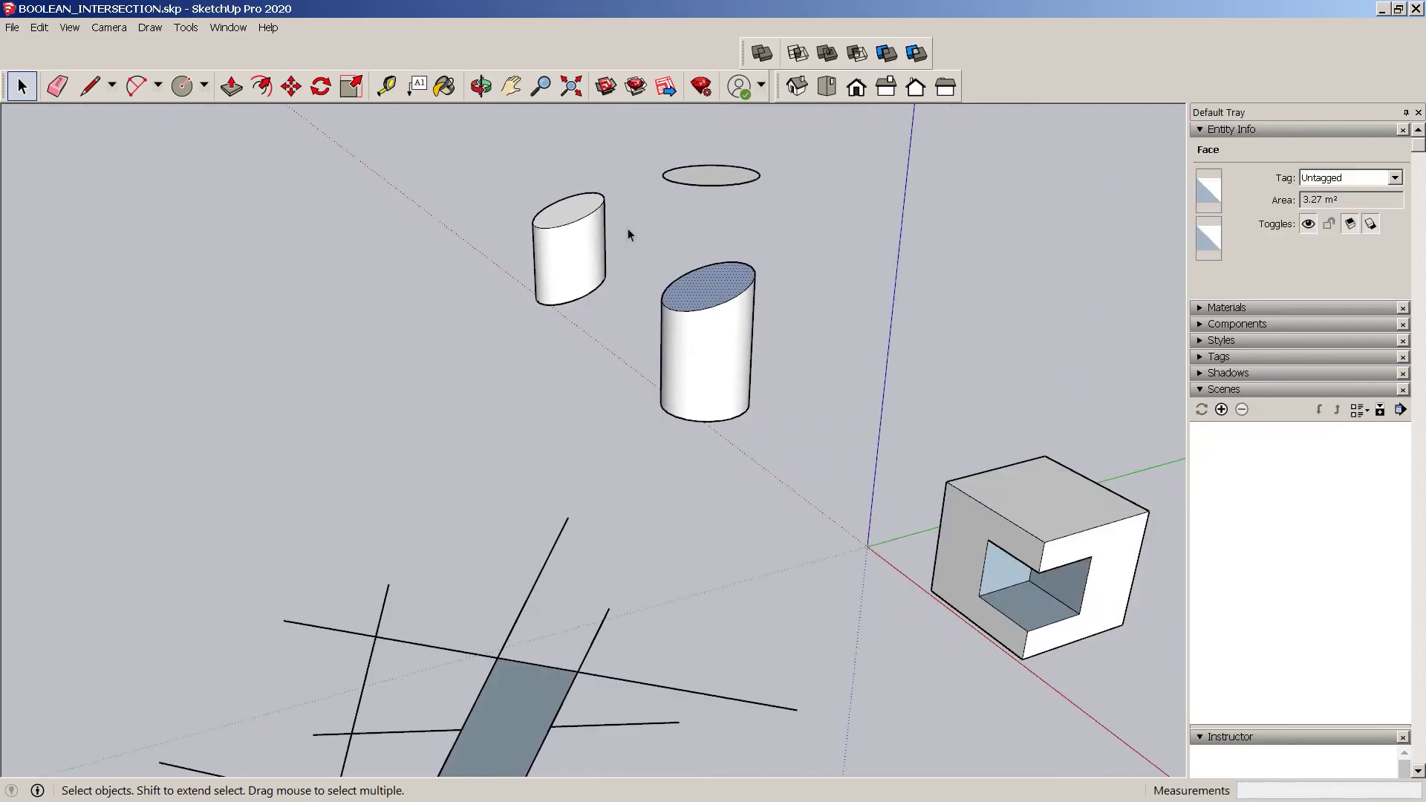
{"action": "left_click_drag", "start_coordinate": [649, 147], "coordinate": [640, 148]}
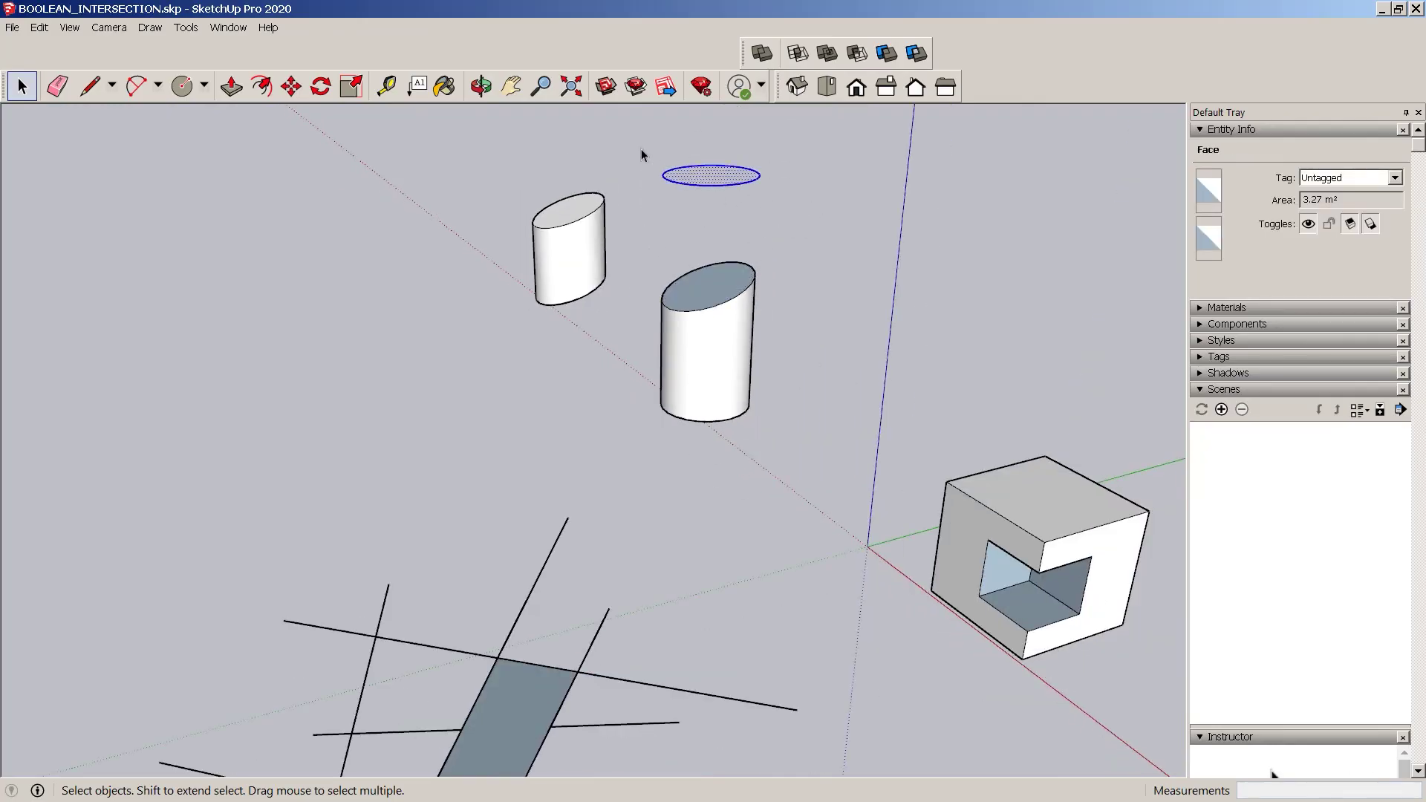
{"action": "key", "text": "Delete"}
{"action": "scroll", "coordinate": [706, 277], "scroll_direction": "down", "scroll_amount": 3}
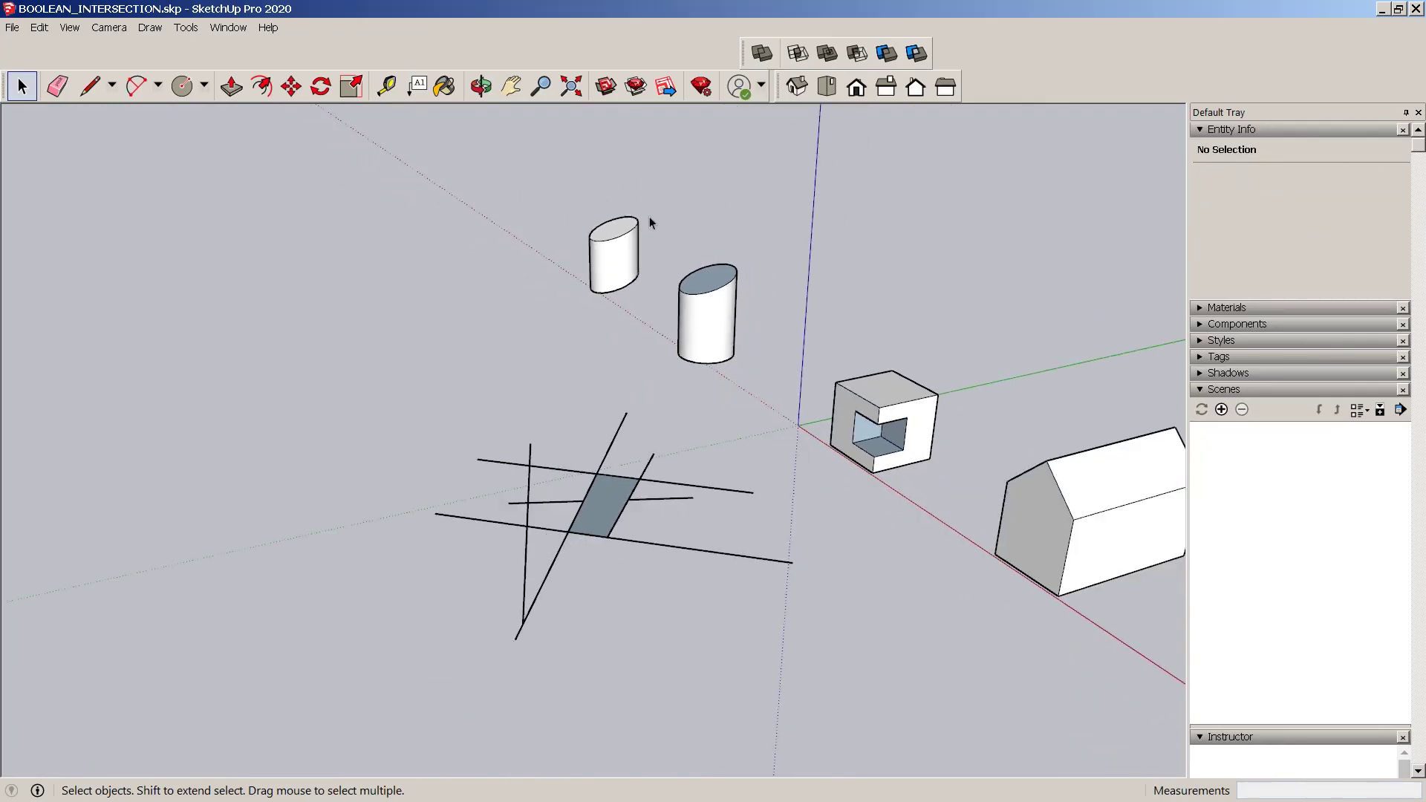
{"action": "scroll", "coordinate": [649, 221], "scroll_direction": "up", "scroll_amount": 2}
{"action": "scroll", "coordinate": [452, 218], "scroll_direction": "down", "scroll_amount": 6}
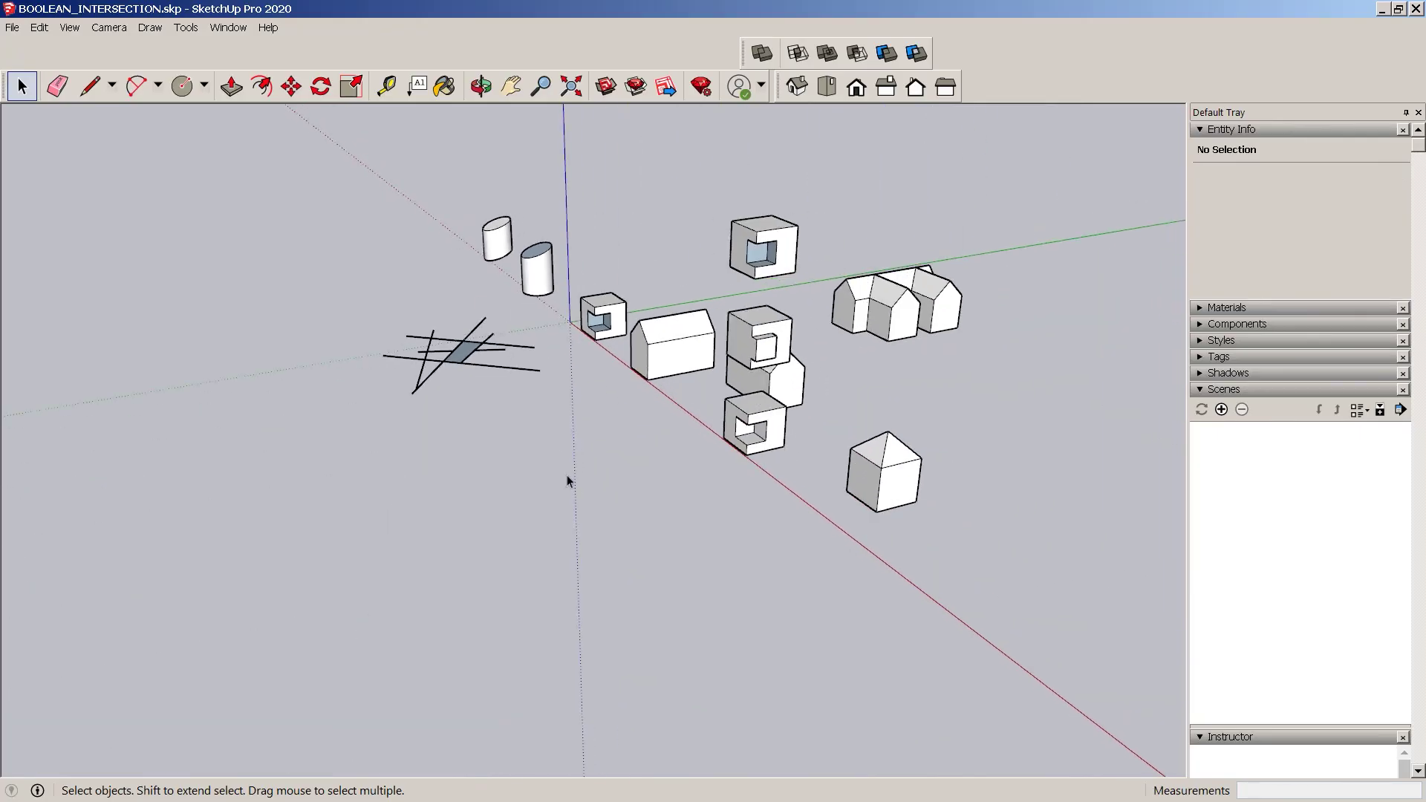
{"action": "middle_click_drag", "start_coordinate": [567, 479], "coordinate": [694, 392]}
{"action": "middle_click_drag", "start_coordinate": [594, 382], "coordinate": [640, 468]}
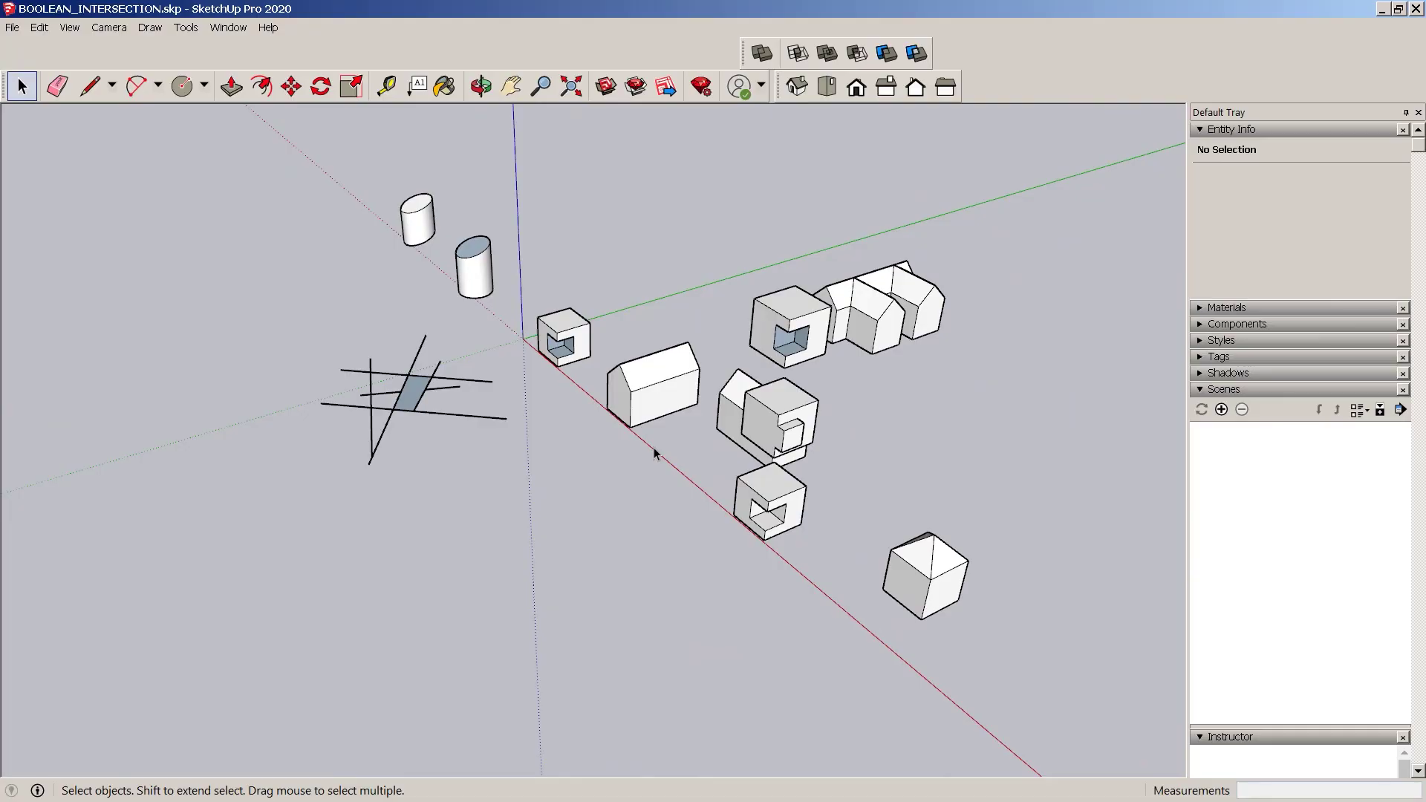